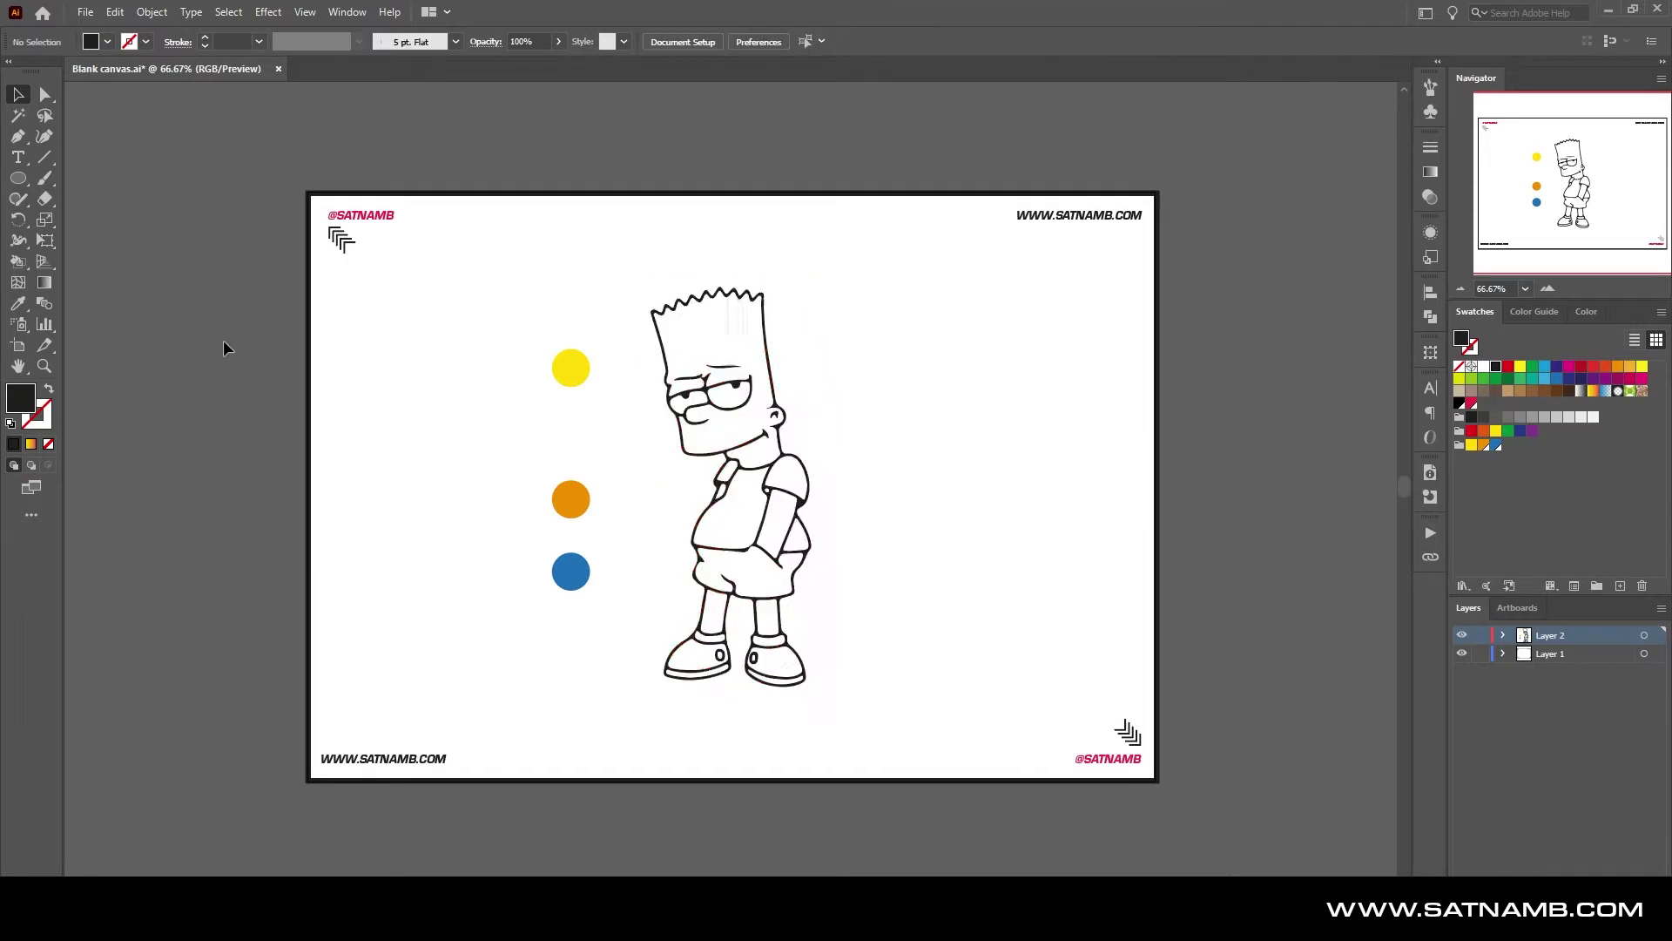
# Fill the cartoon boy's head, ear and neck with the yellow swatch using the Live Paint Bucket
pyautogui.click(731, 449)
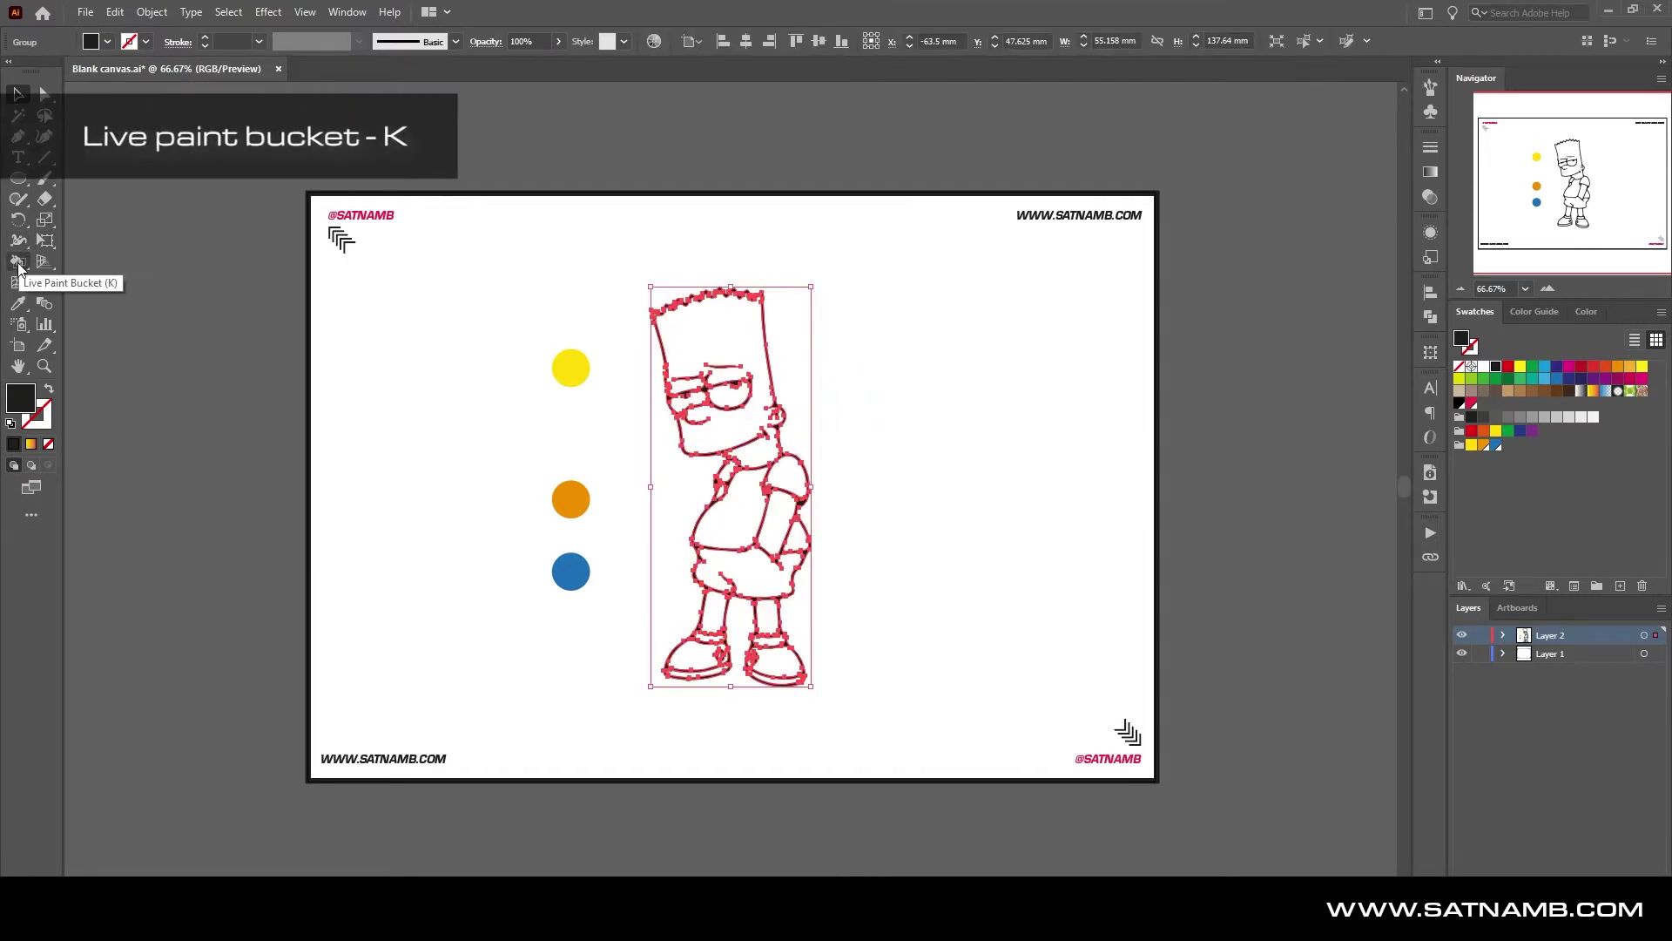
pyautogui.click(18, 260)
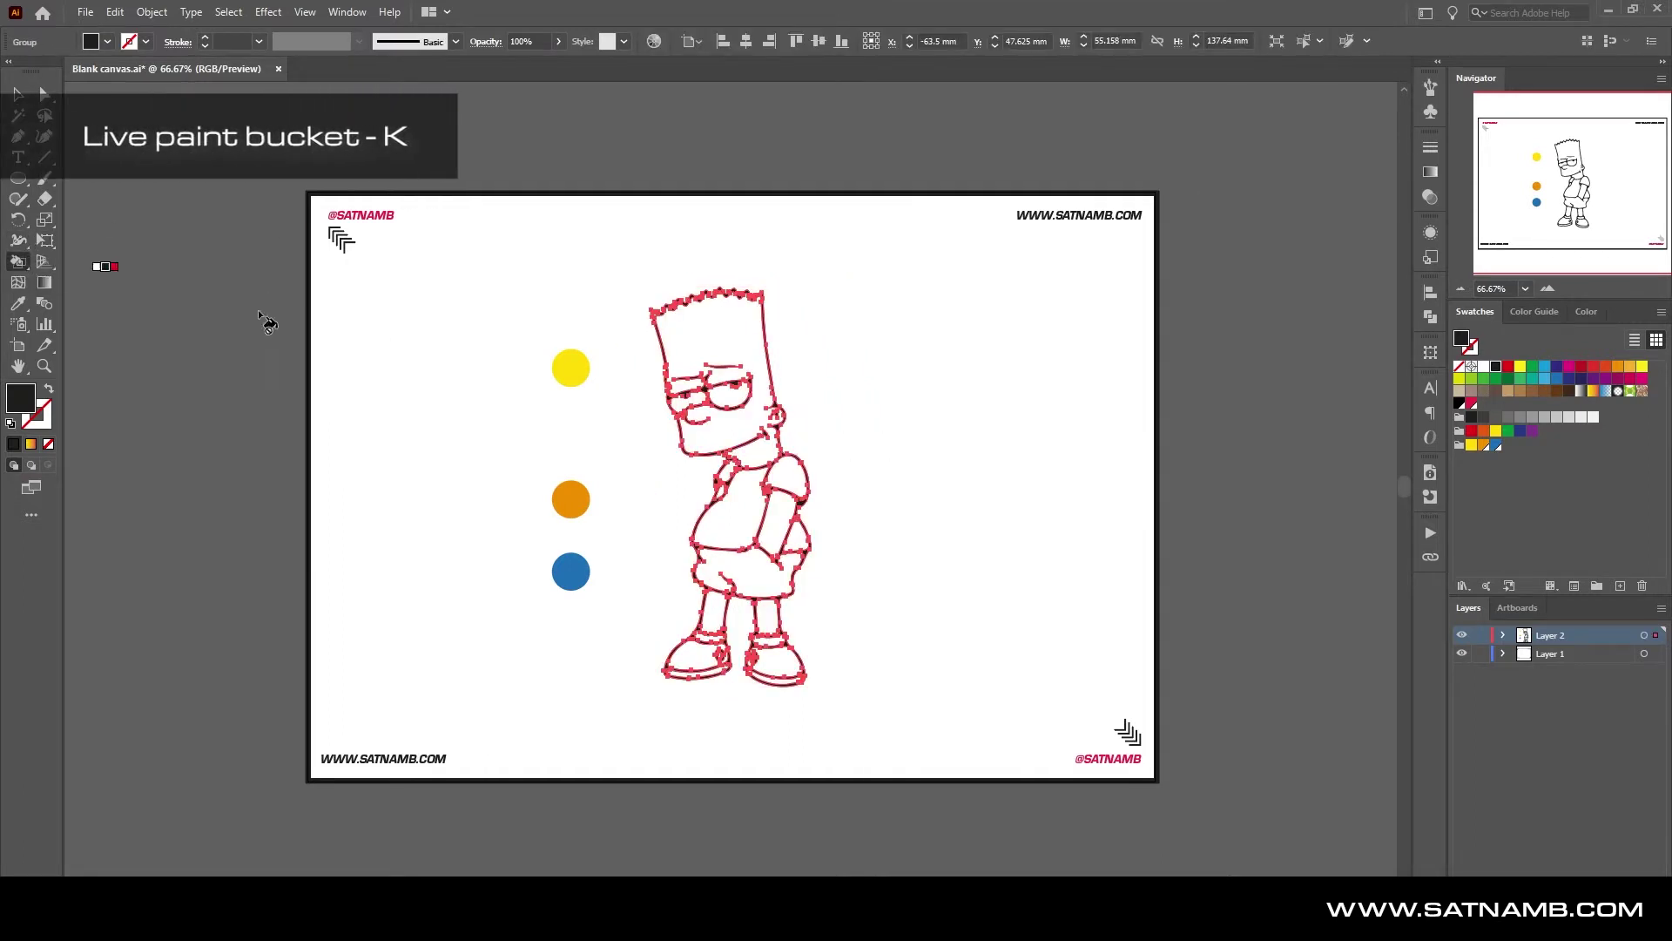
pyautogui.click(1471, 447)
pyautogui.click(701, 335)
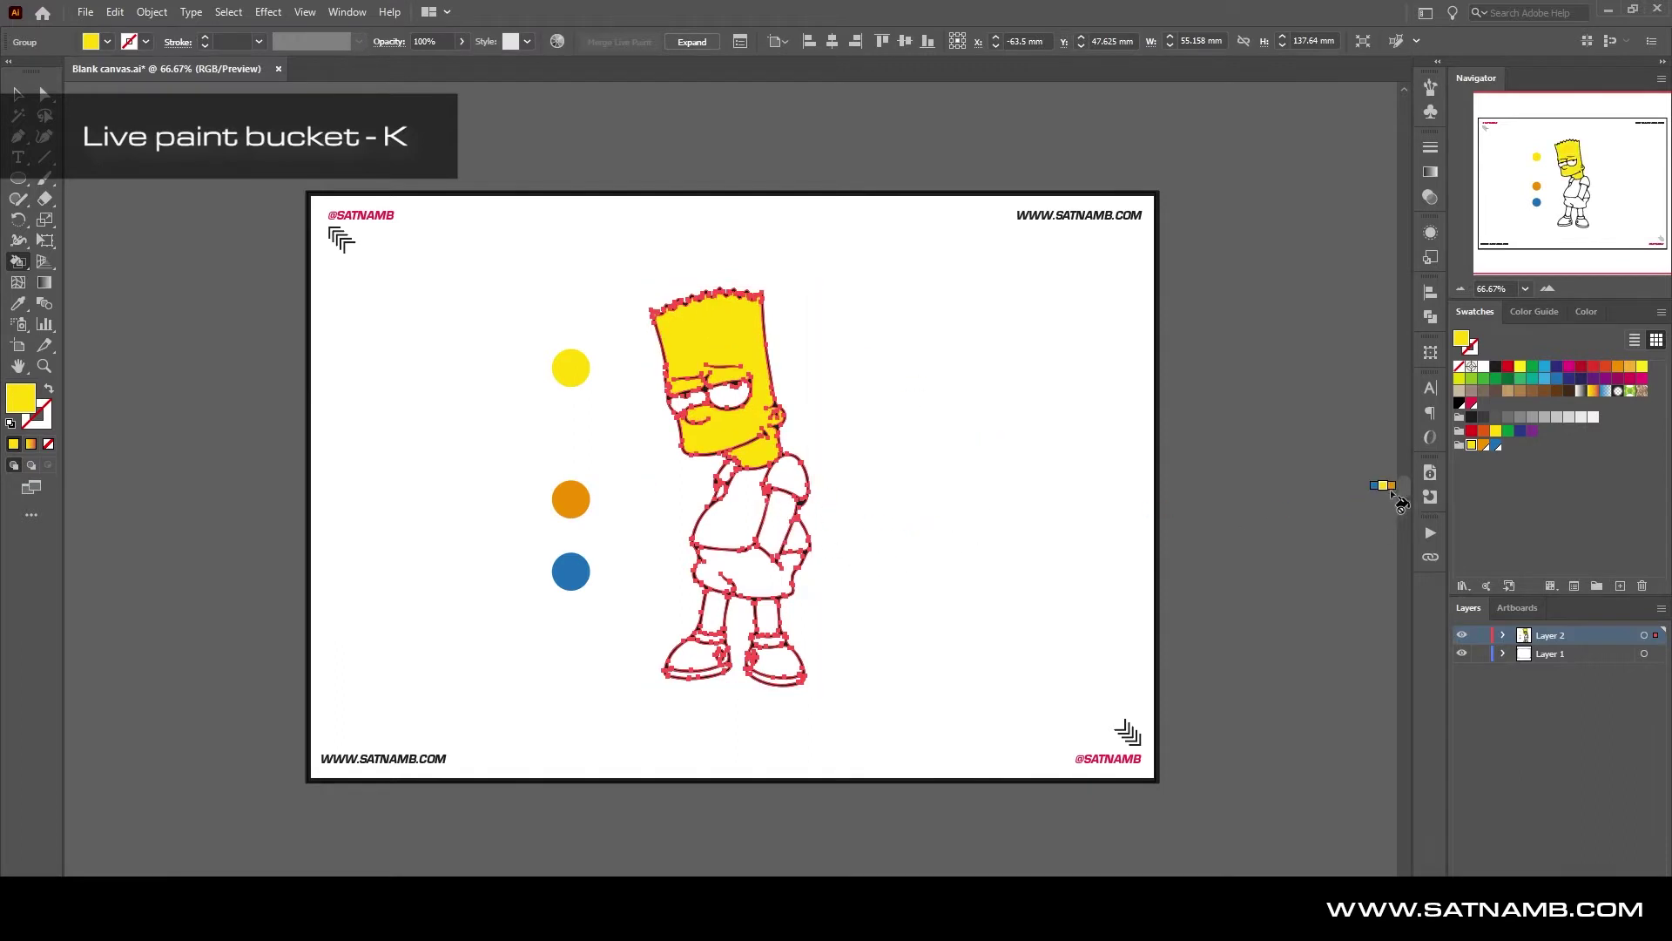
# Live-paint the boy's shirt and sleeves with the orange swatch and his shorts with the blue swatch
pyautogui.click(1483, 446)
pyautogui.click(743, 509)
pyautogui.click(793, 479)
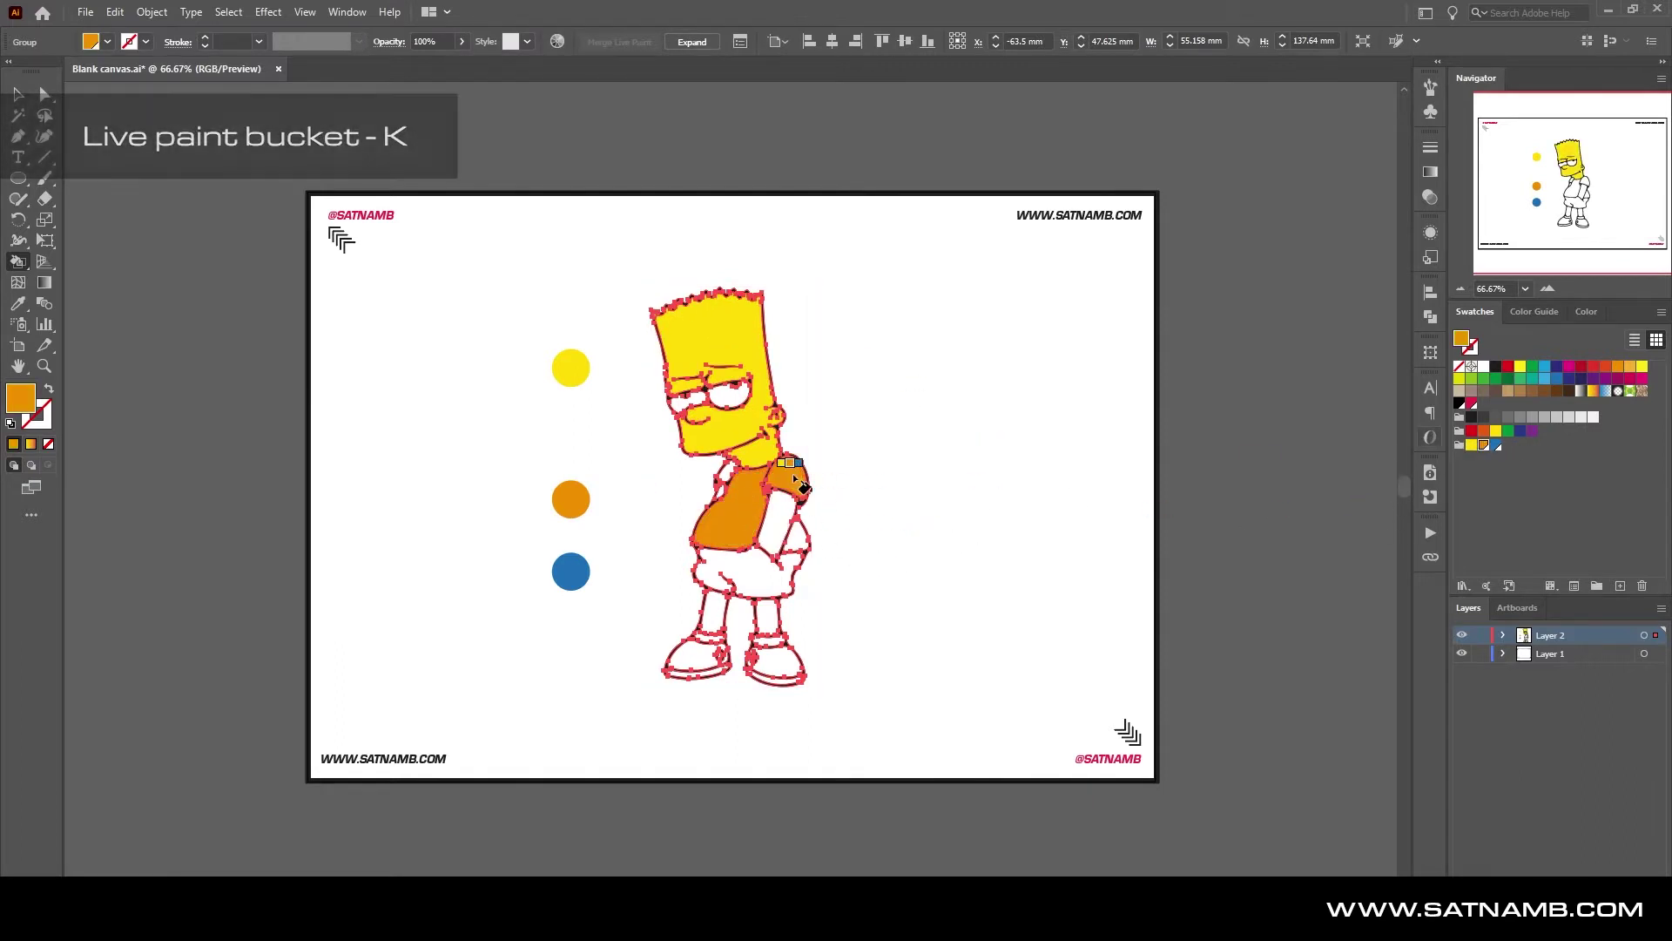
pyautogui.click(730, 472)
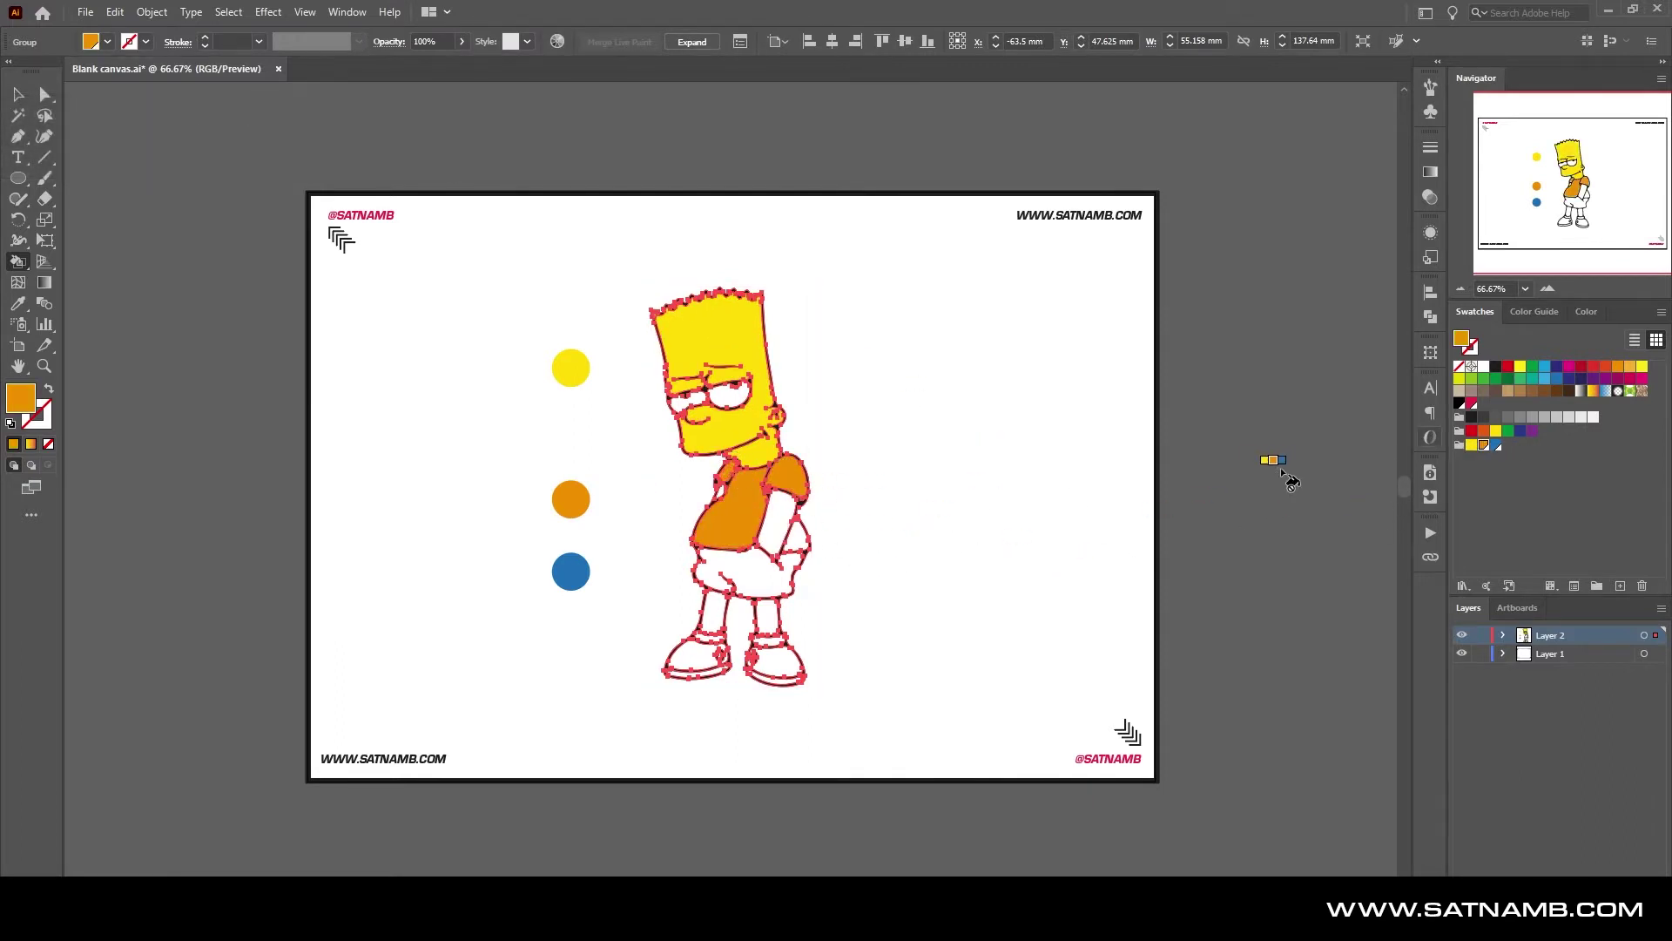
pyautogui.click(1498, 446)
pyautogui.click(733, 563)
# Live-paint the boy's arms and both legs with the yellow swatch
pyautogui.hotkey('ctrl', '1')
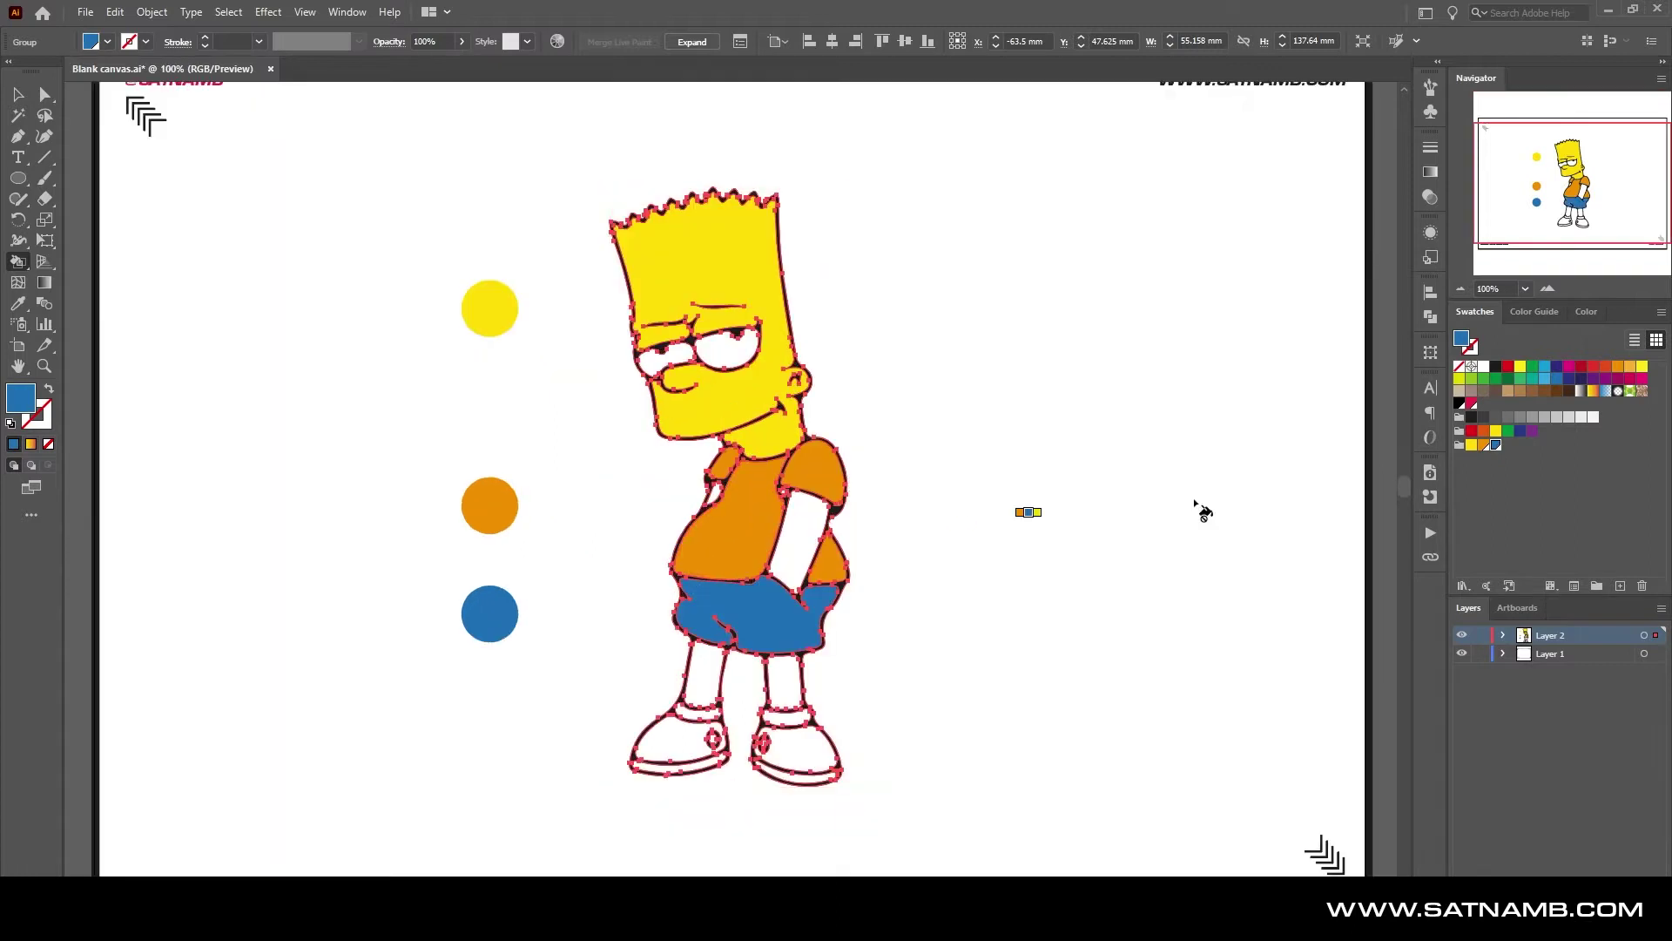
pyautogui.click(1471, 447)
pyautogui.click(795, 532)
pyautogui.click(707, 662)
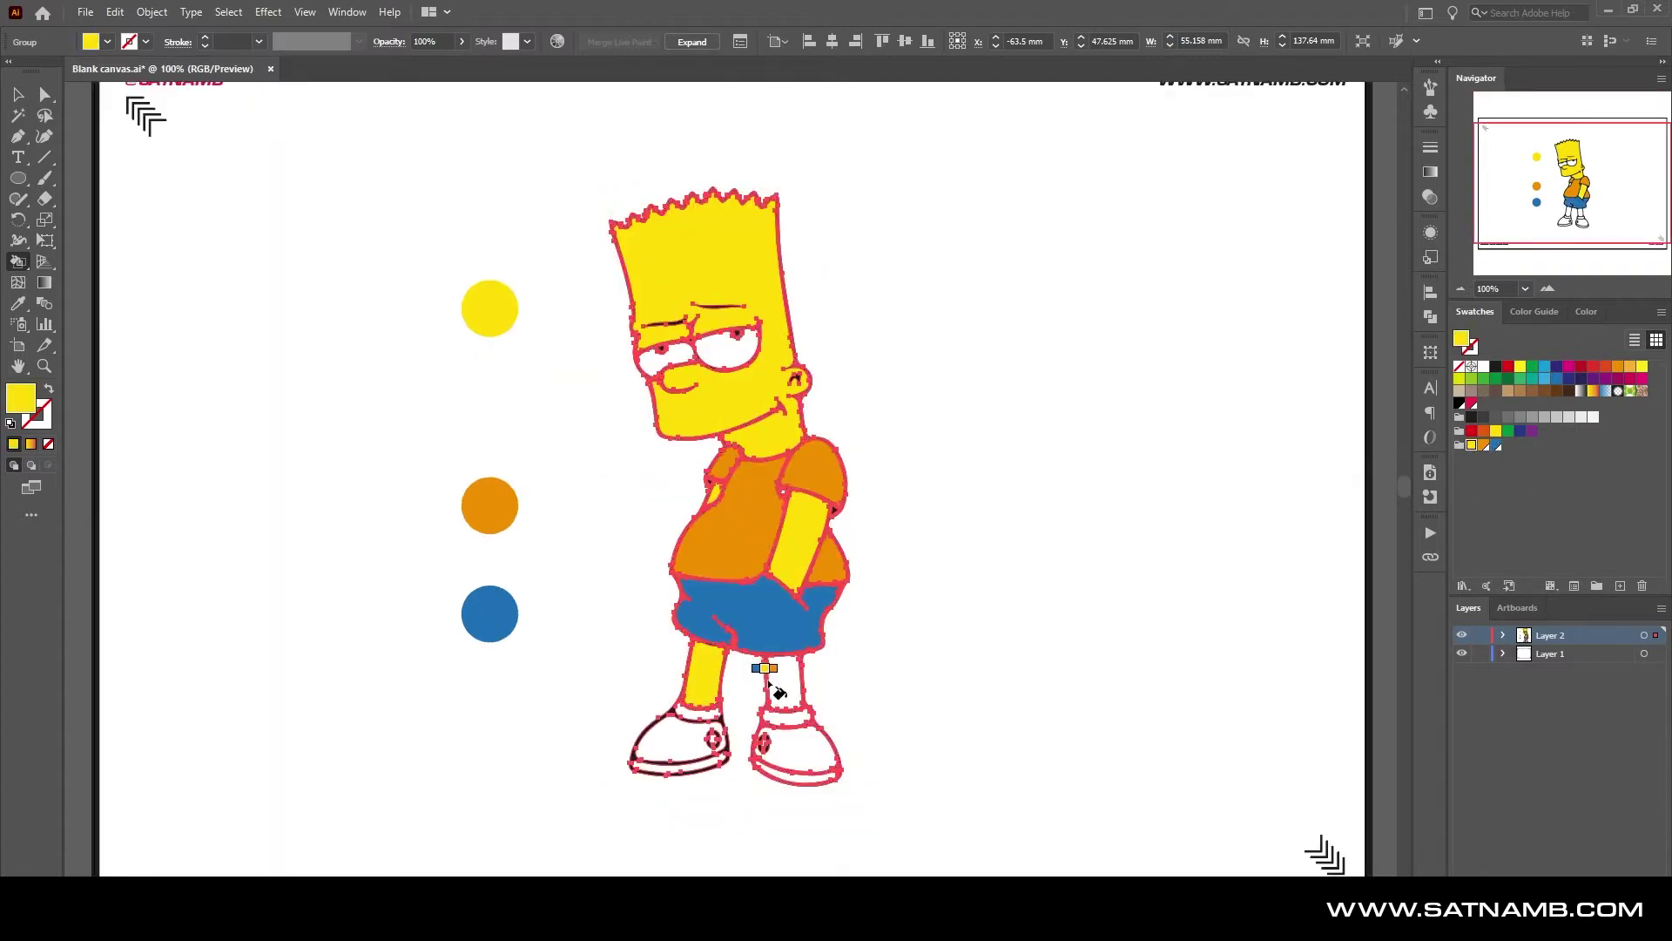
pyautogui.click(784, 681)
# Live-paint the upper part of both shoes with the blue swatch and deselect the artwork
pyautogui.click(1498, 446)
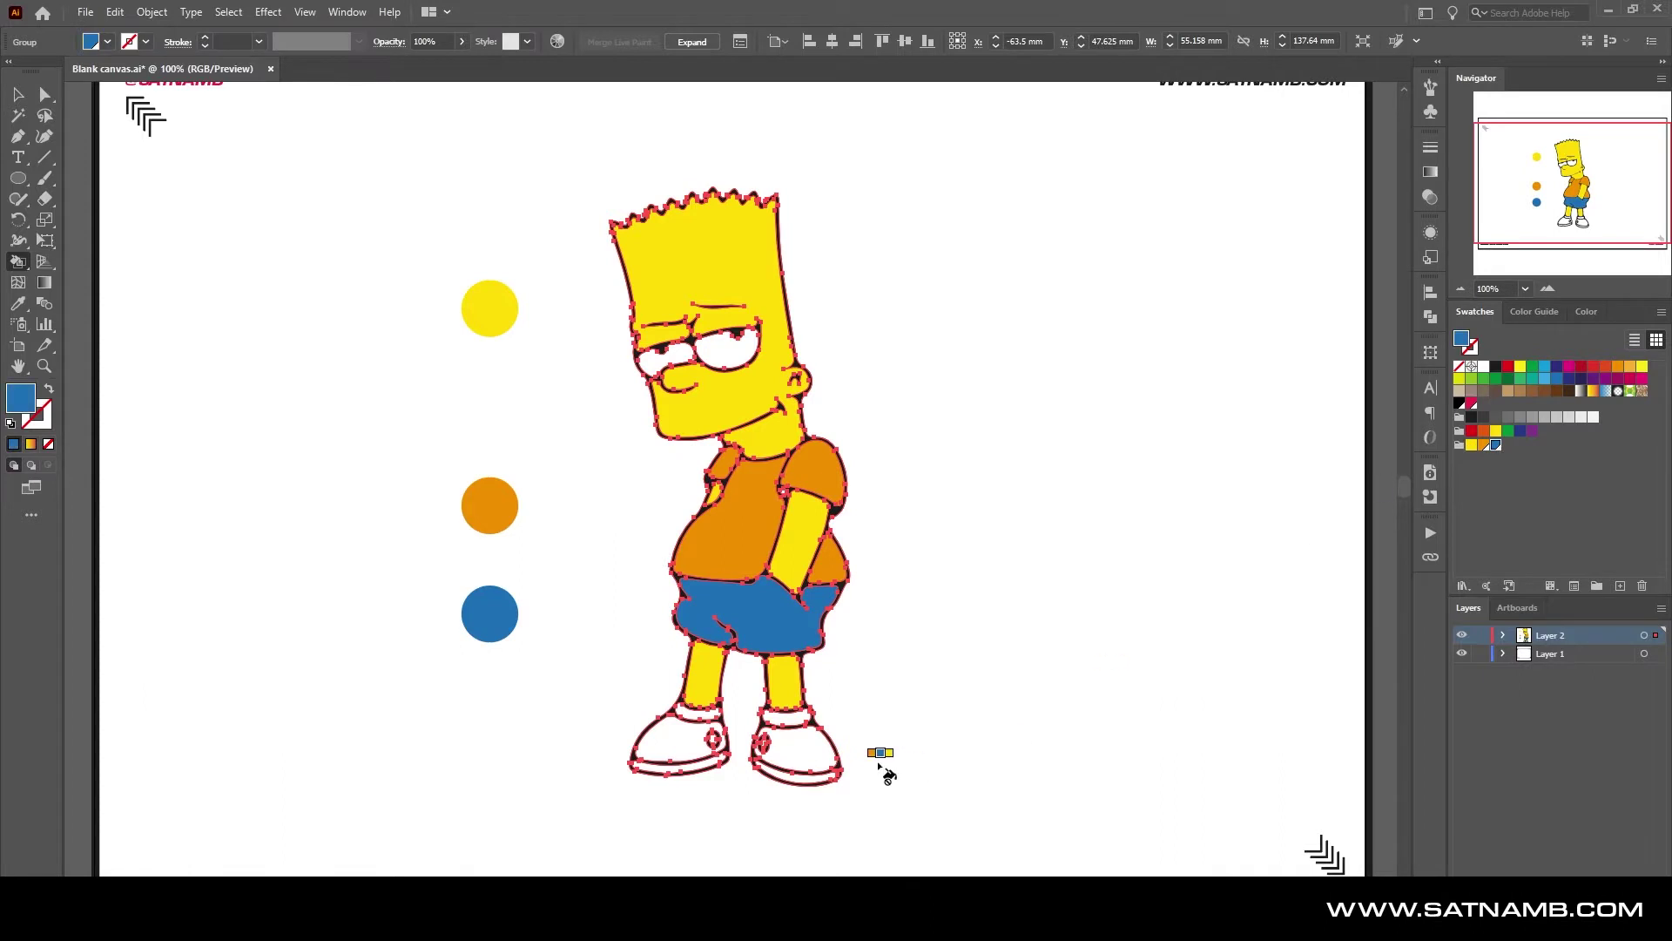
pyautogui.click(797, 747)
pyautogui.click(679, 742)
pyautogui.hotkey('ctrl', 'shift', 'a')
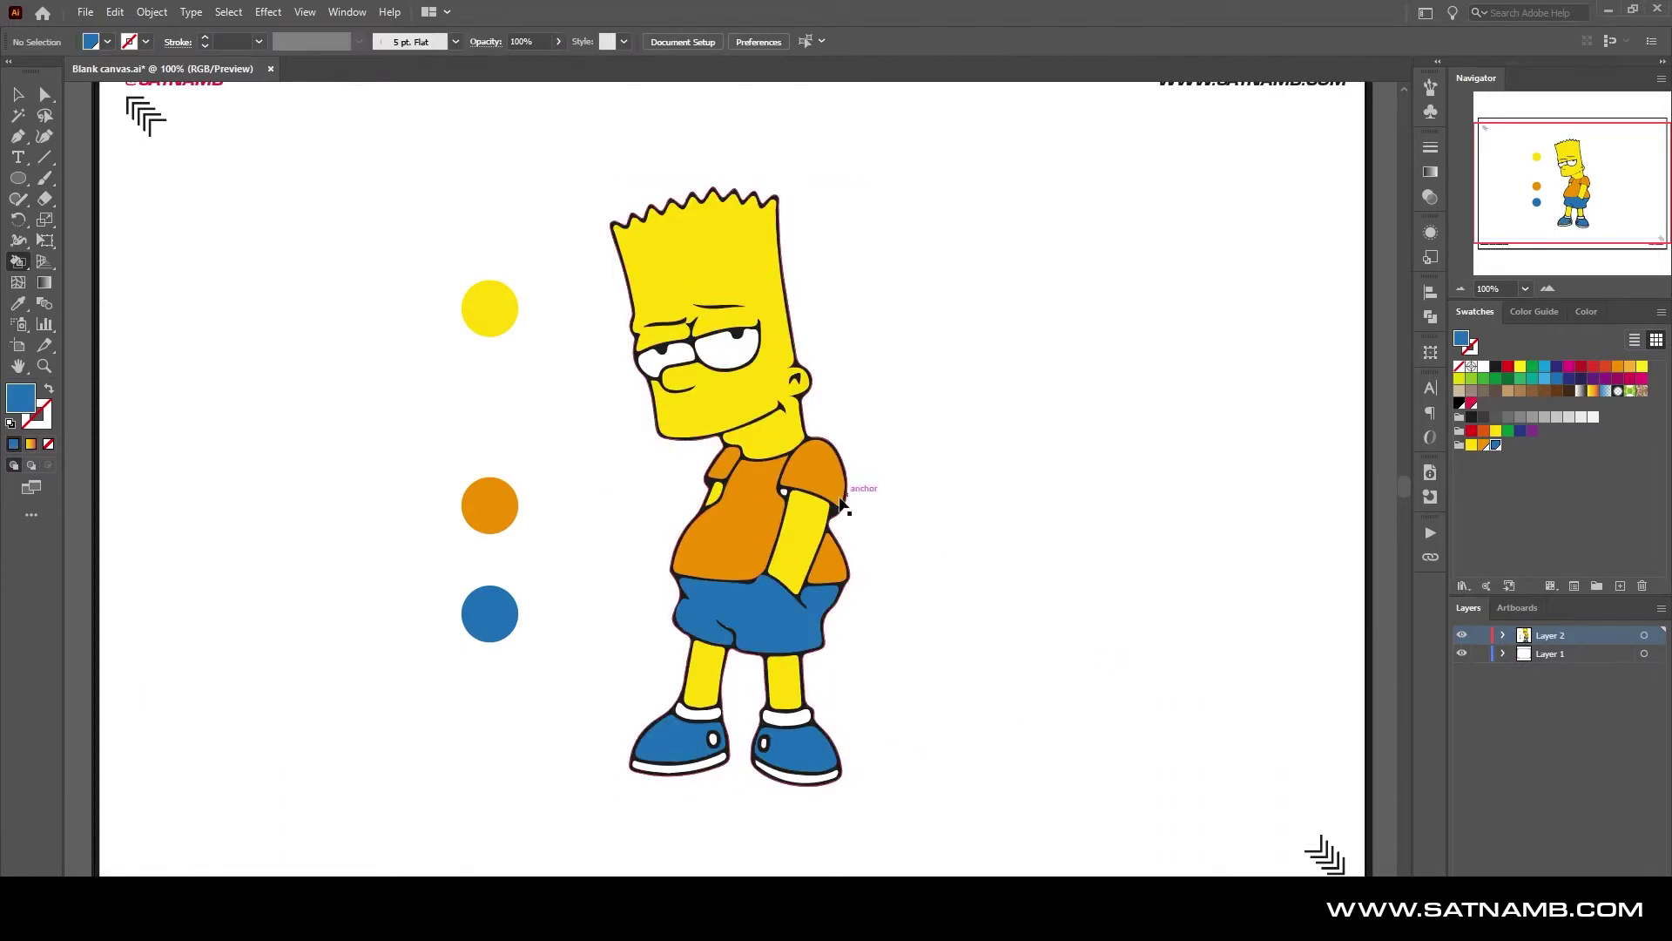
# Fill the small unpainted gap beneath the boy's front sleeve with the orange swatch and deselect the artwork
pyautogui.keyDown('ctrl'); pyautogui.click(785, 489); pyautogui.keyUp('ctrl')
pyautogui.click(1484, 445)
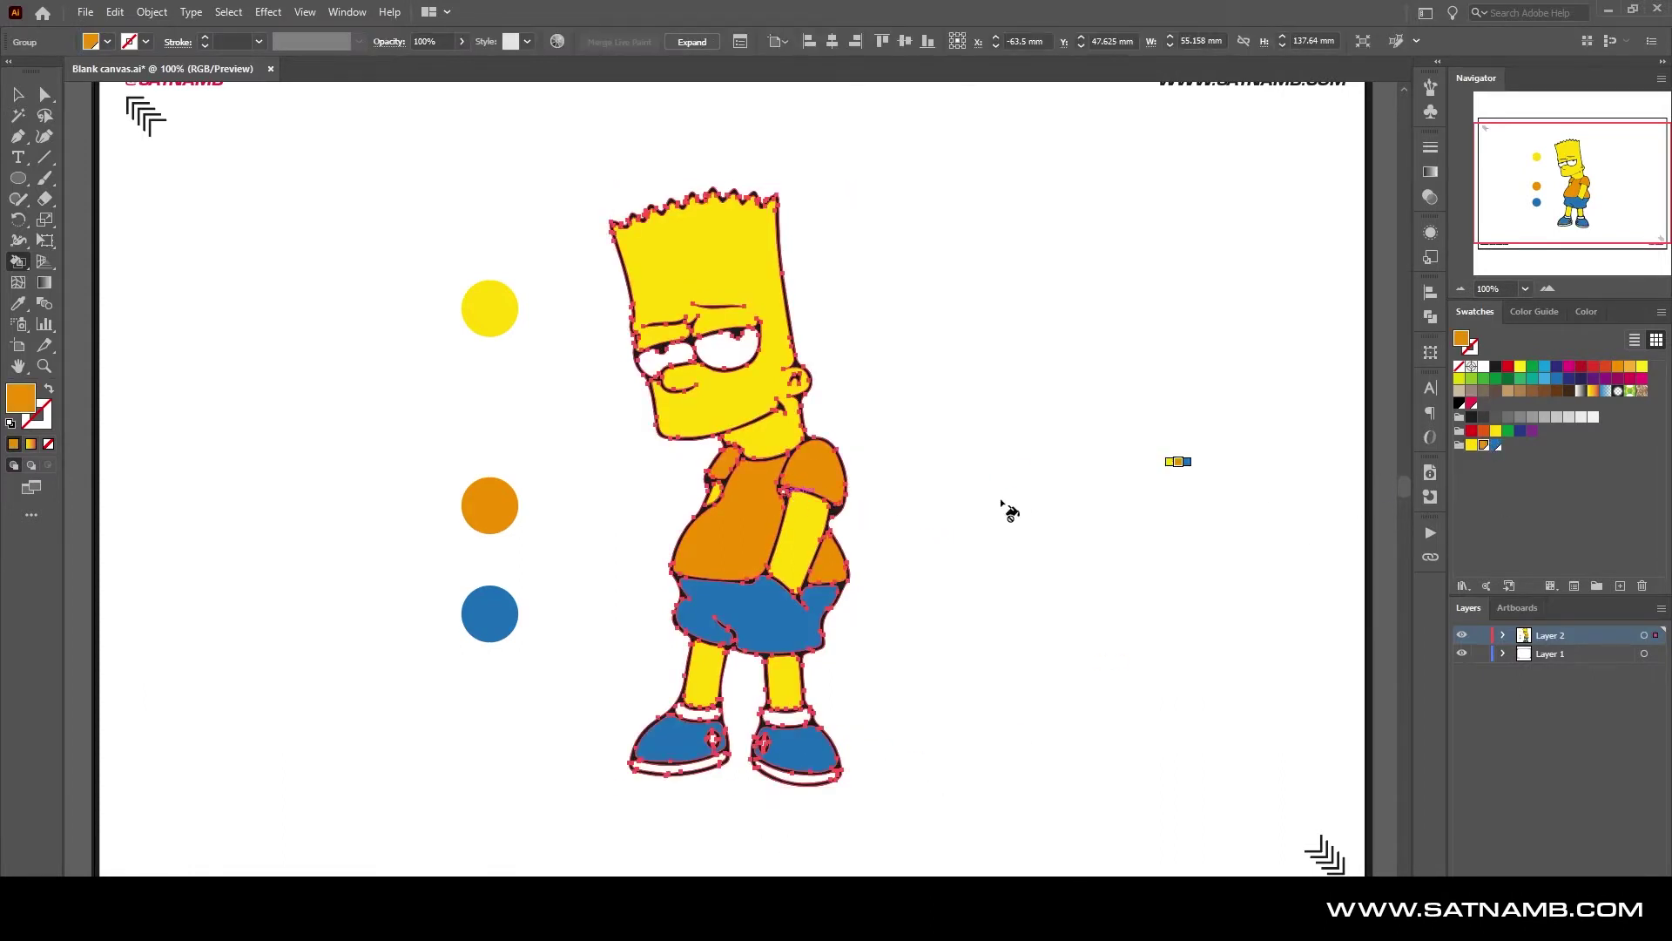
pyautogui.hotkey('ctrl', 'shift', 'a')
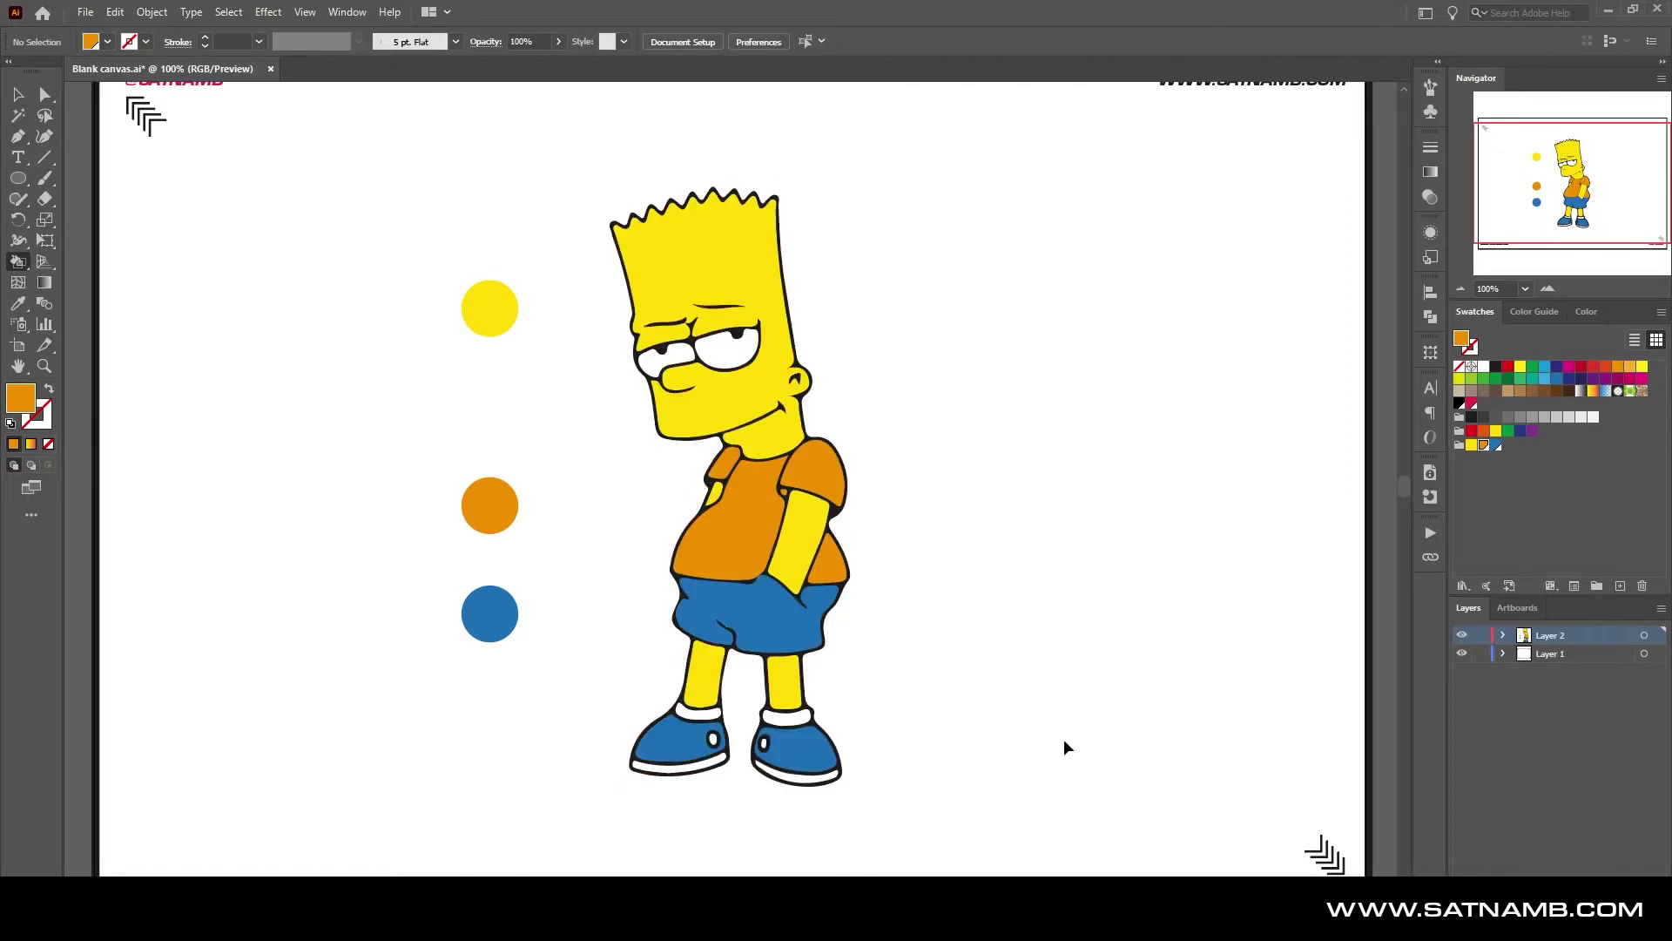
pyautogui.hotkey('ctrl', '0')
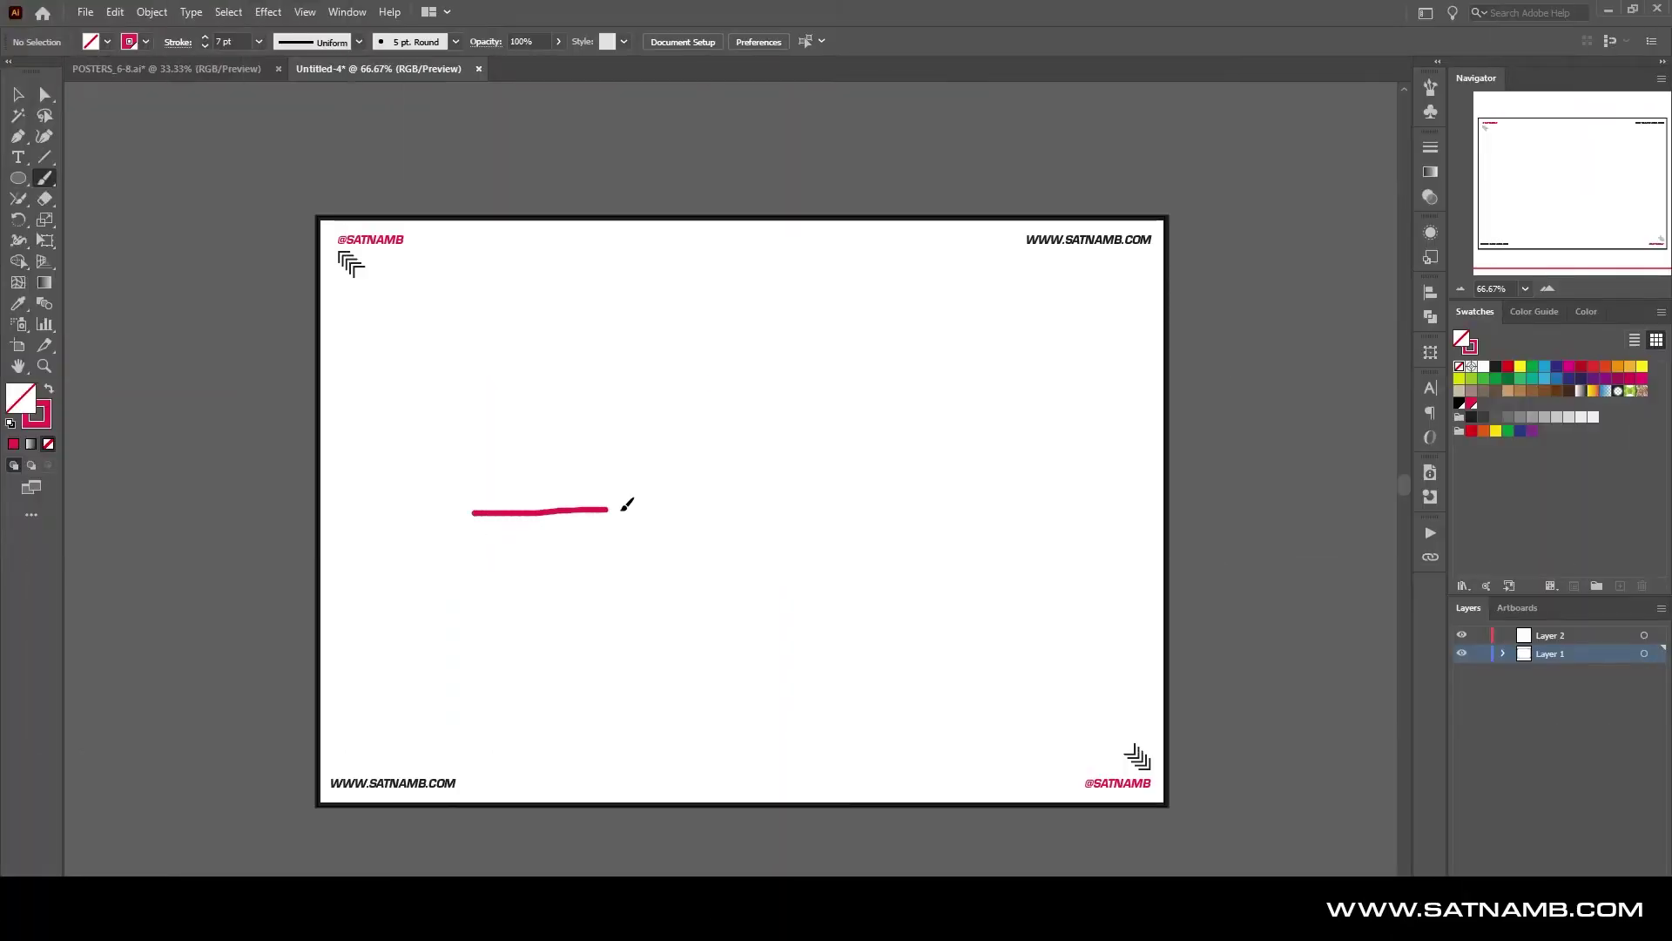
# Paint a few freehand crimson strokes across the blank artboard with the Paintbrush, and undo them
pyautogui.moveTo(623, 509); pyautogui.dragTo(908, 507)
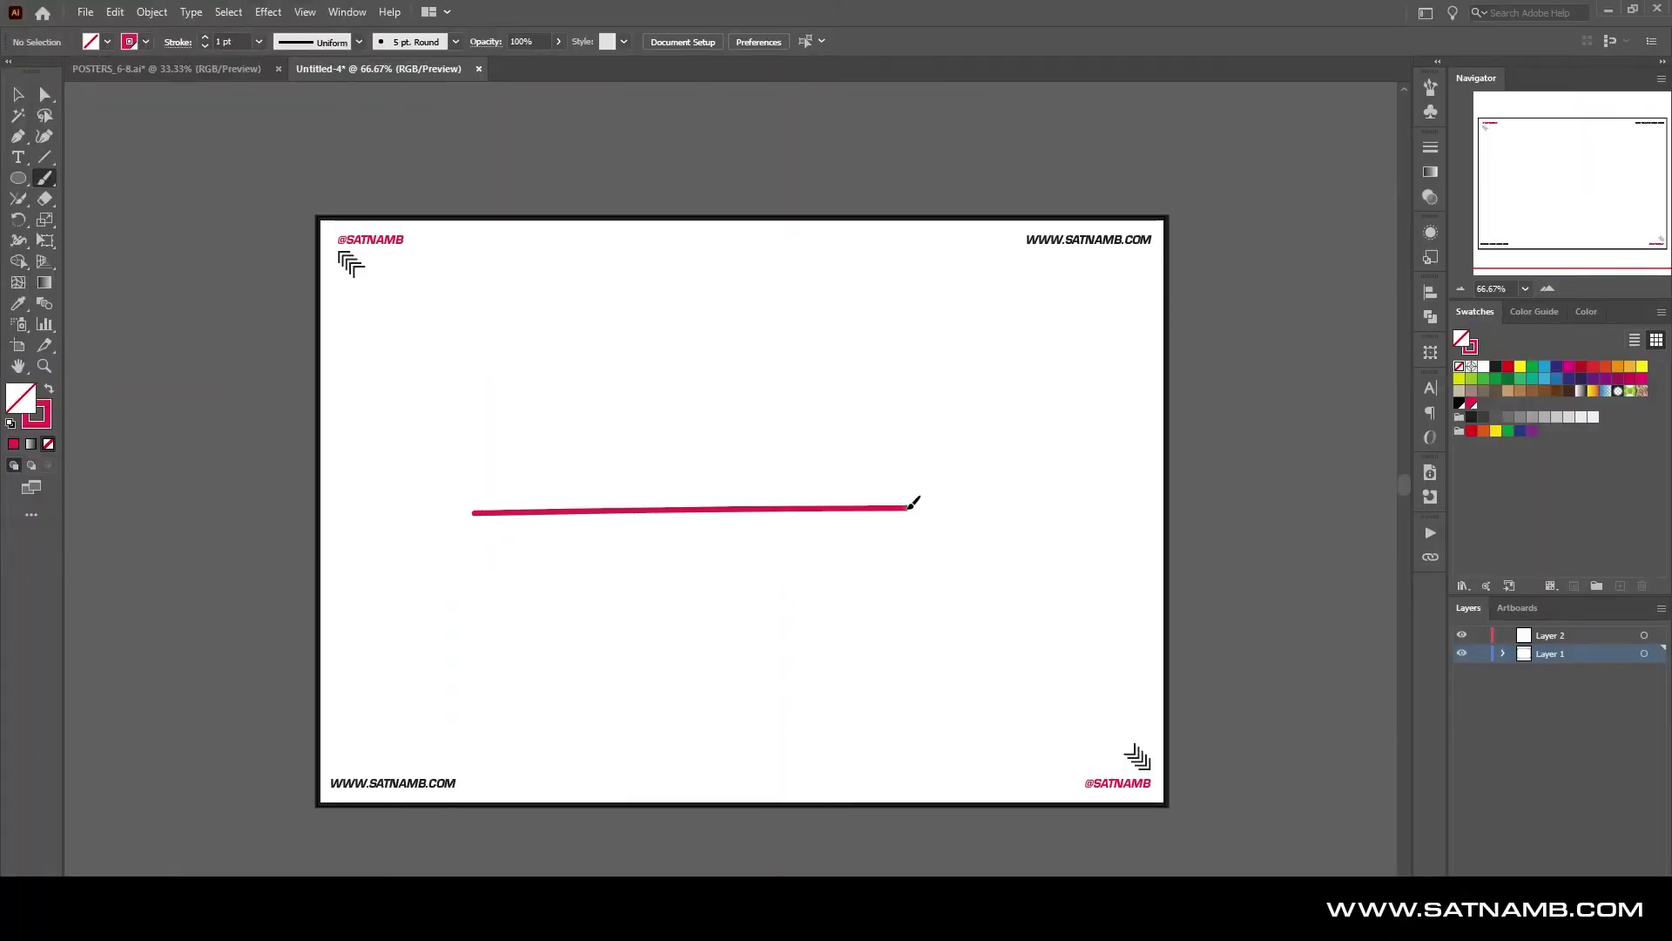
pyautogui.moveTo(888, 429); pyautogui.dragTo(540, 466)
pyautogui.moveTo(553, 394); pyautogui.dragTo(721, 405)
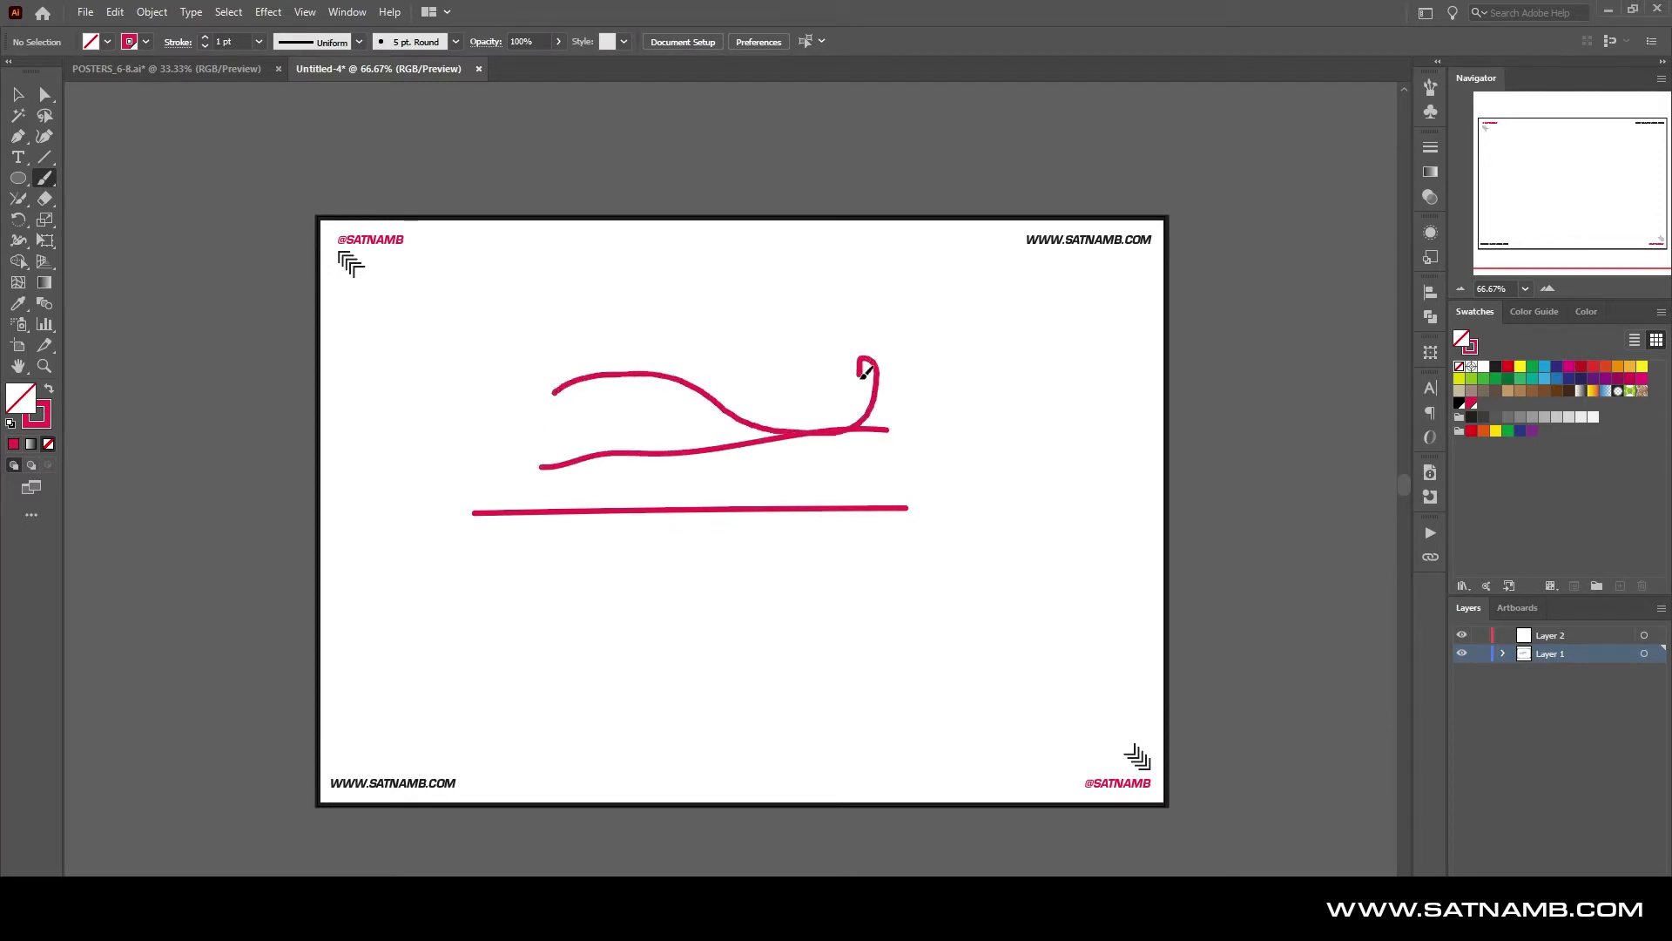
pyautogui.hotkey('ctrl', 'z')
pyautogui.hotkey('ctrl', 'z')
pyautogui.hotkey('ctrl', 'z')
pyautogui.hotkey('ctrl', 'z')
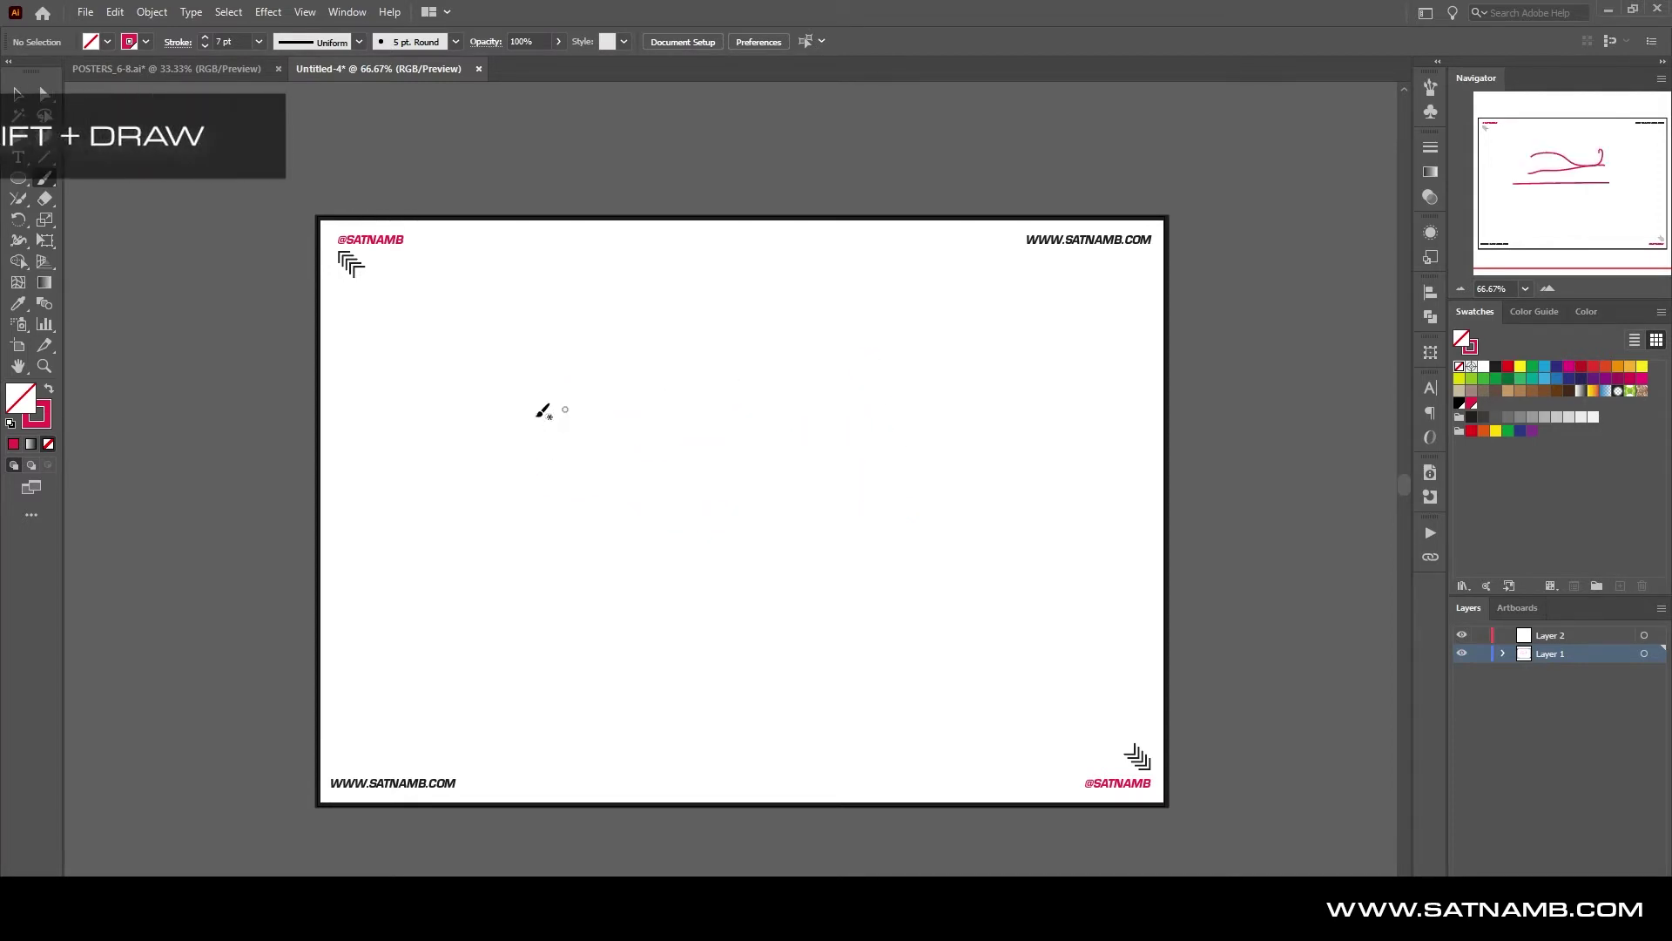
# Paint two horizontal and two vertical crimson strokes constrained to perfectly straight lines, crossing each other on the artboard
pyautogui.moveTo(452, 436)
pyautogui.mouseDown()
pyautogui.moveTo(965, 450)
pyautogui.moveTo(549, 491)
pyautogui.moveTo(547, 636)
pyautogui.mouseUp()
pyautogui.moveTo(670, 331); pyautogui.dragTo(688, 634)
# Try out straight 45-degree diagonal strokes sloping downward beside the vertical lines, and undo them
pyautogui.moveTo(802, 333); pyautogui.dragTo(911, 443)
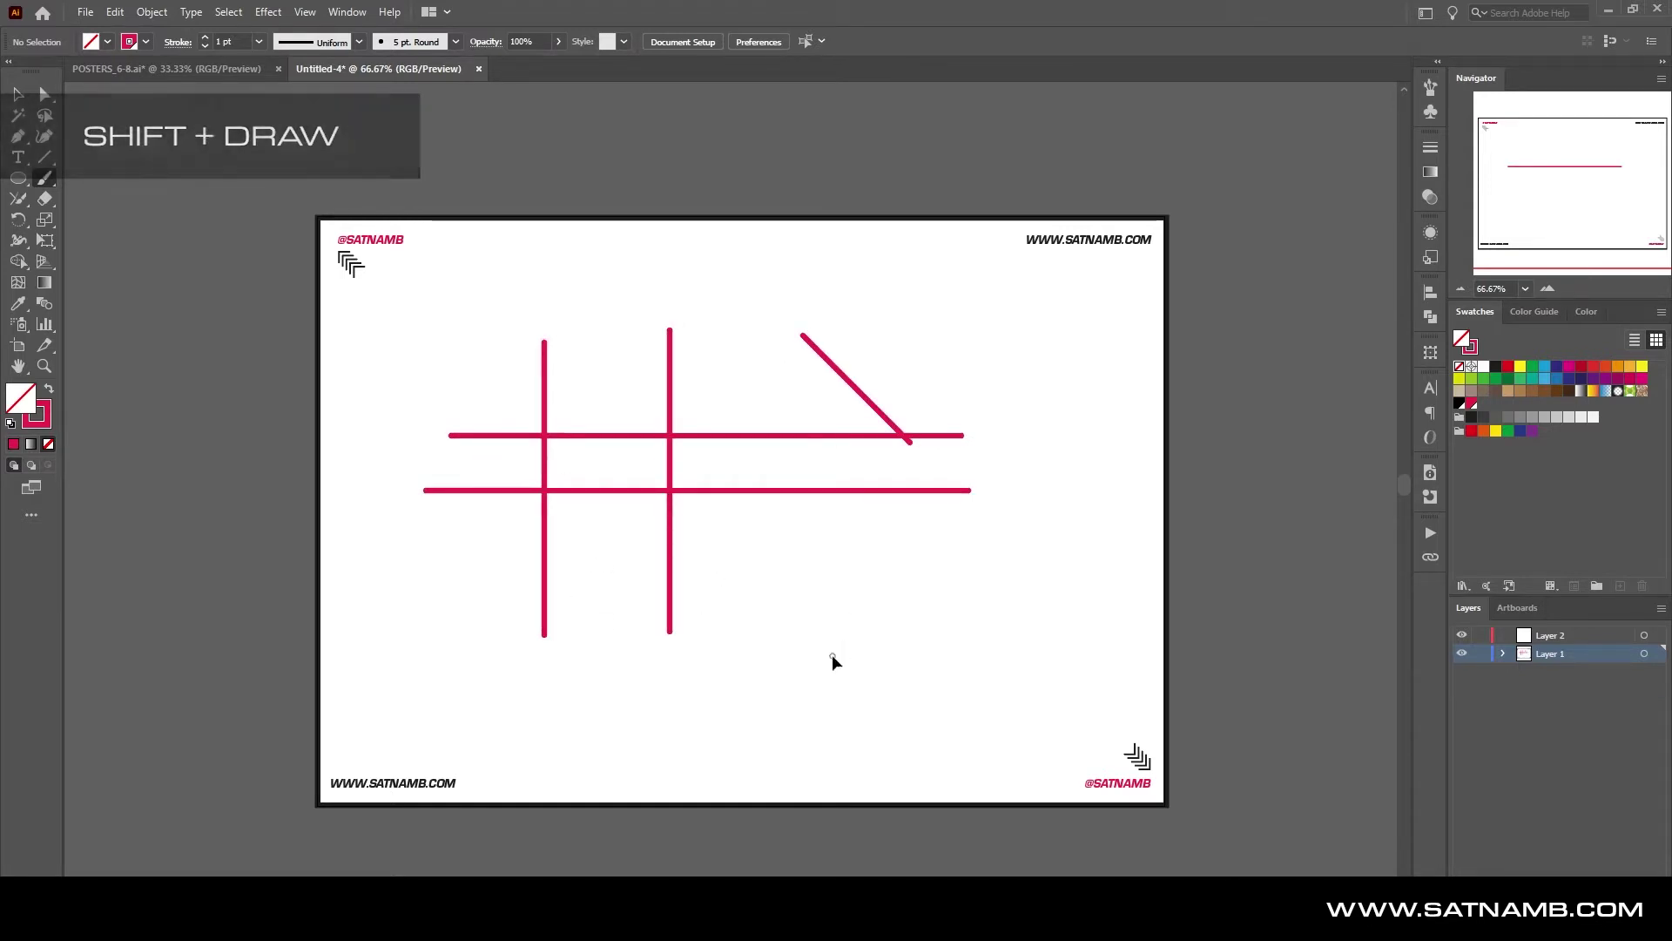
pyautogui.hotkey('ctrl', 'z')
pyautogui.moveTo(833, 320); pyautogui.dragTo(939, 431)
pyautogui.hotkey('ctrl', 'z')
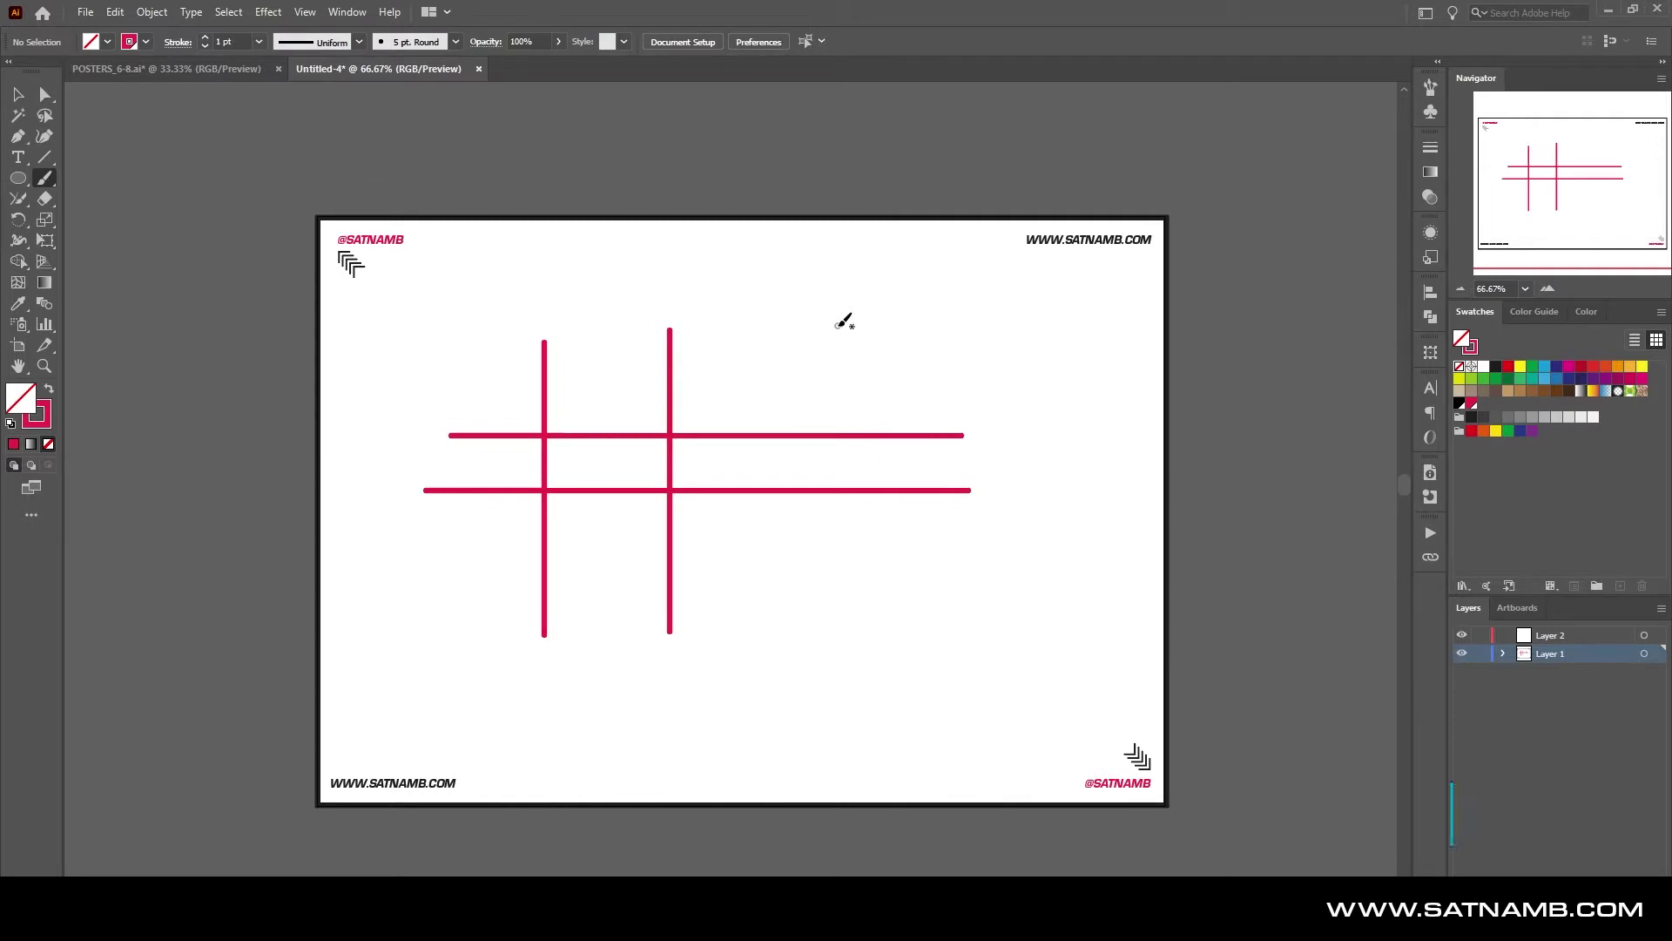
# Add a third straight vertical stroke and three parallel 45-degree diagonal strokes rising across the grid of lines
pyautogui.moveTo(837, 325); pyautogui.dragTo(837, 638)
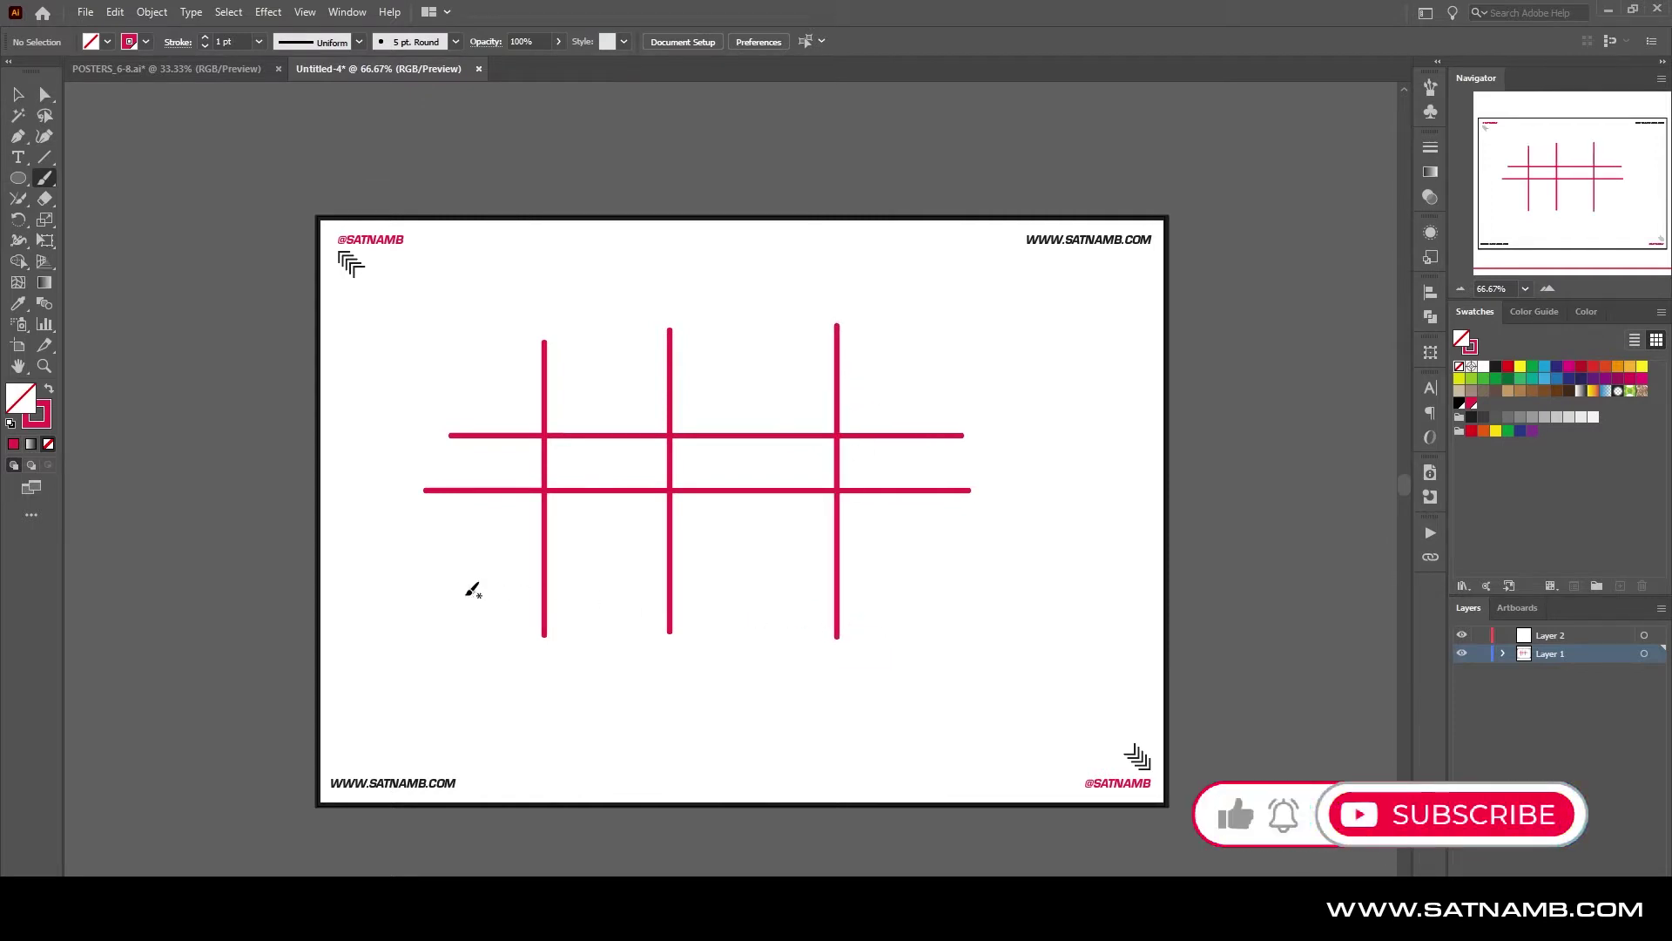
pyautogui.moveTo(402, 621)
pyautogui.mouseDown()
pyautogui.moveTo(691, 381)
pyautogui.moveTo(717, 310)
pyautogui.mouseUp()
pyautogui.moveTo(575, 633); pyautogui.dragTo(897, 311)
pyautogui.moveTo(731, 661); pyautogui.dragTo(1025, 365)
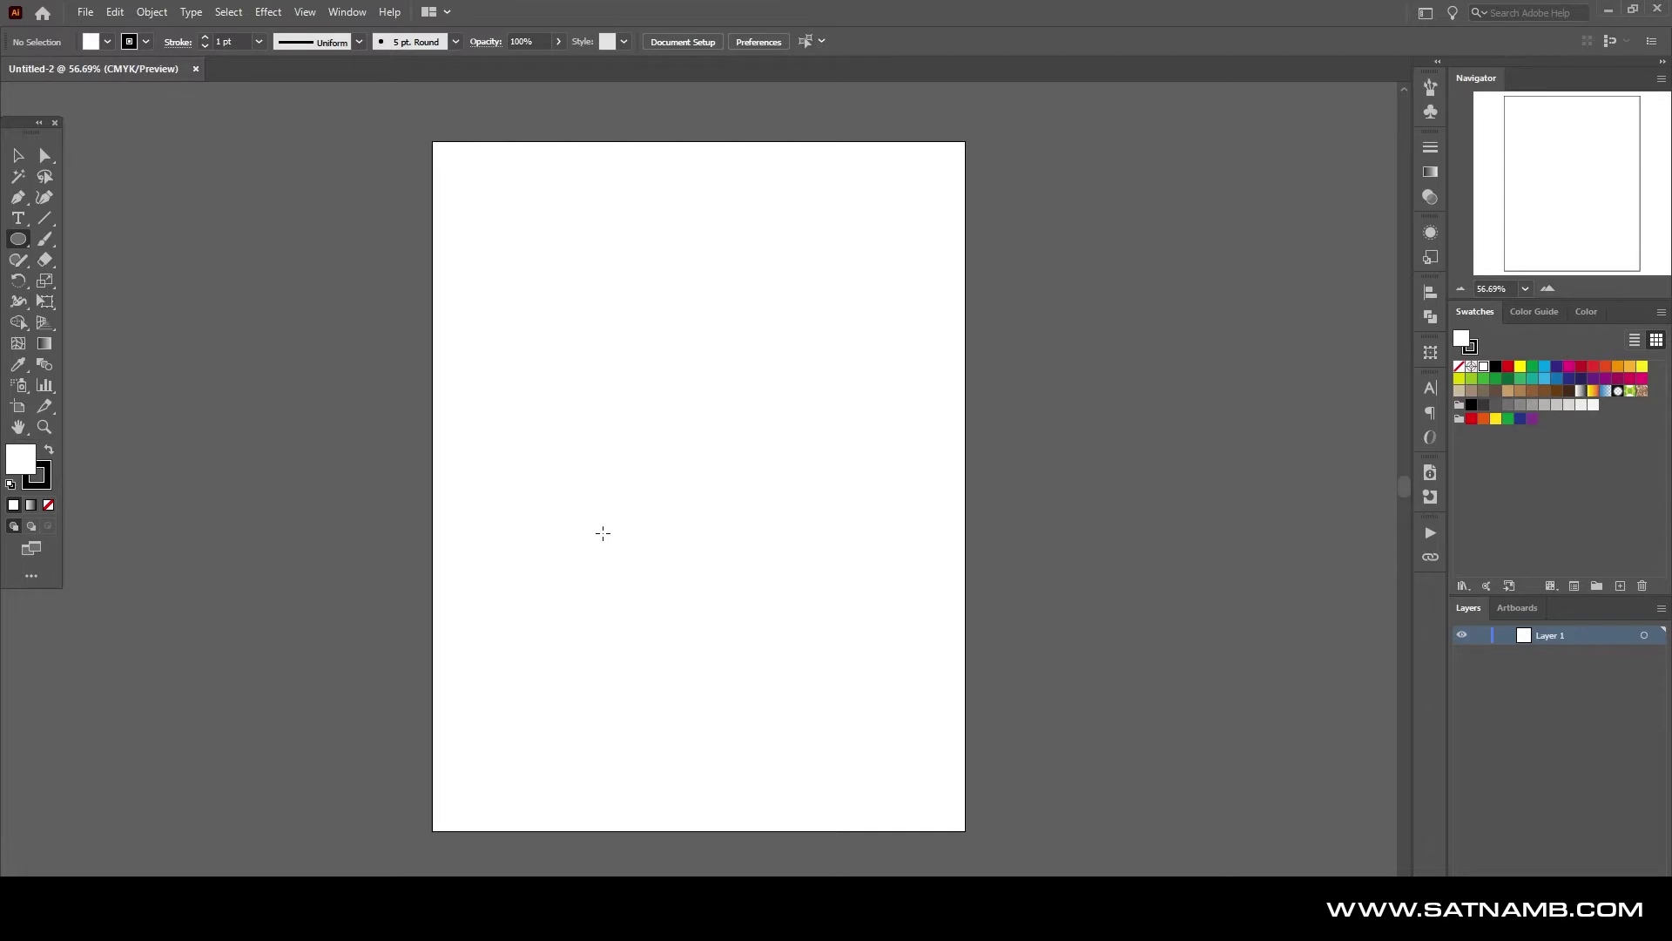
# Draw a dense series of repeated, growing ellipses from one shared corner in the middle of the page, and deselect them
pyautogui.moveTo(602, 531)
pyautogui.mouseDown()
pyautogui.moveTo(833, 374)
pyautogui.moveTo(829, 261)
pyautogui.moveTo(844, 254)
pyautogui.mouseUp()
pyautogui.hotkey('ctrl', 'z')
pyautogui.moveTo(605, 572); pyautogui.dragTo(747, 345)
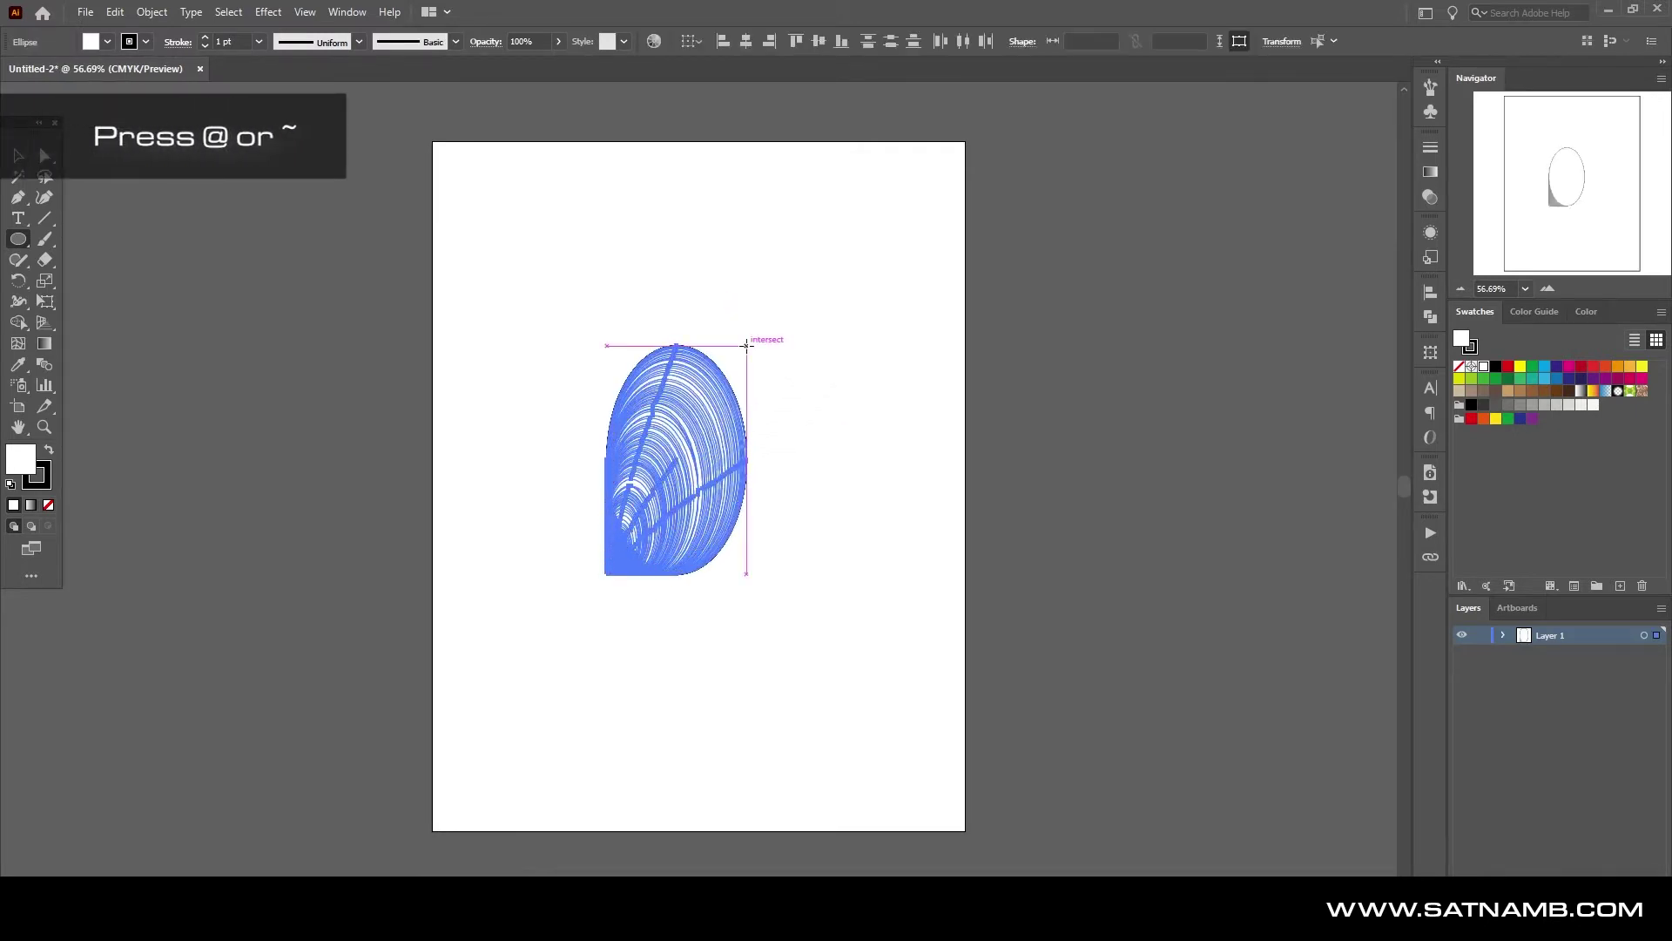
pyautogui.hotkey('ctrl', 'shift', 'a')
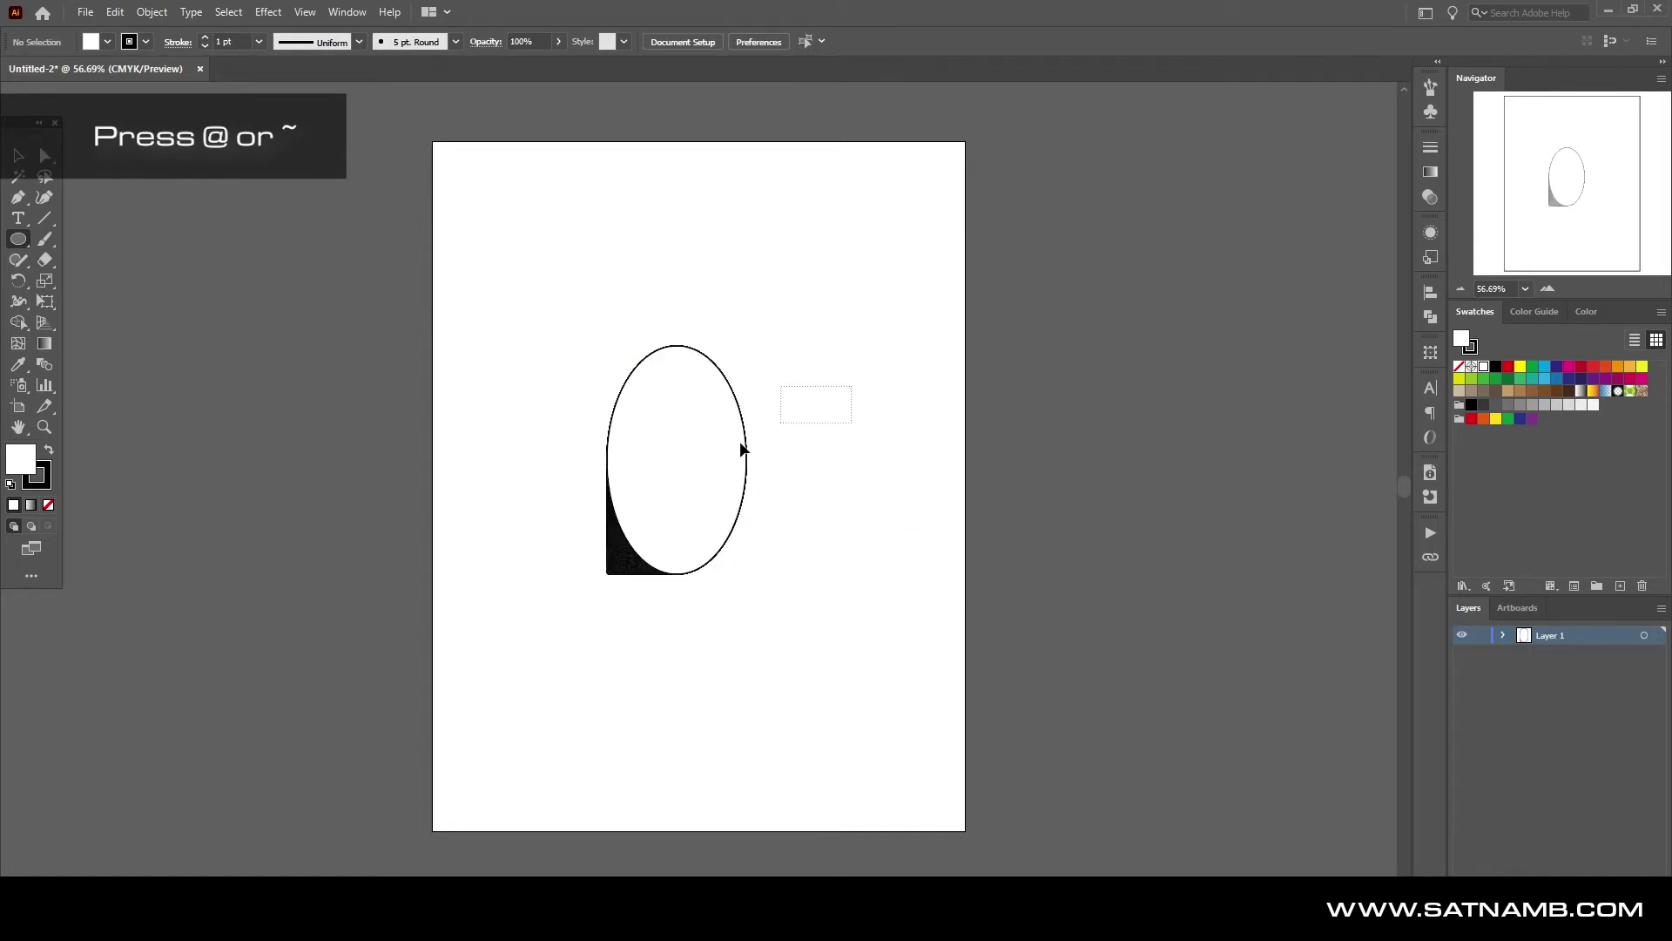
# Remove the white fill from all the ellipses, dismissing the ellipse size dialog without adding a new shape
pyautogui.hotkey('ctrl', 'a')
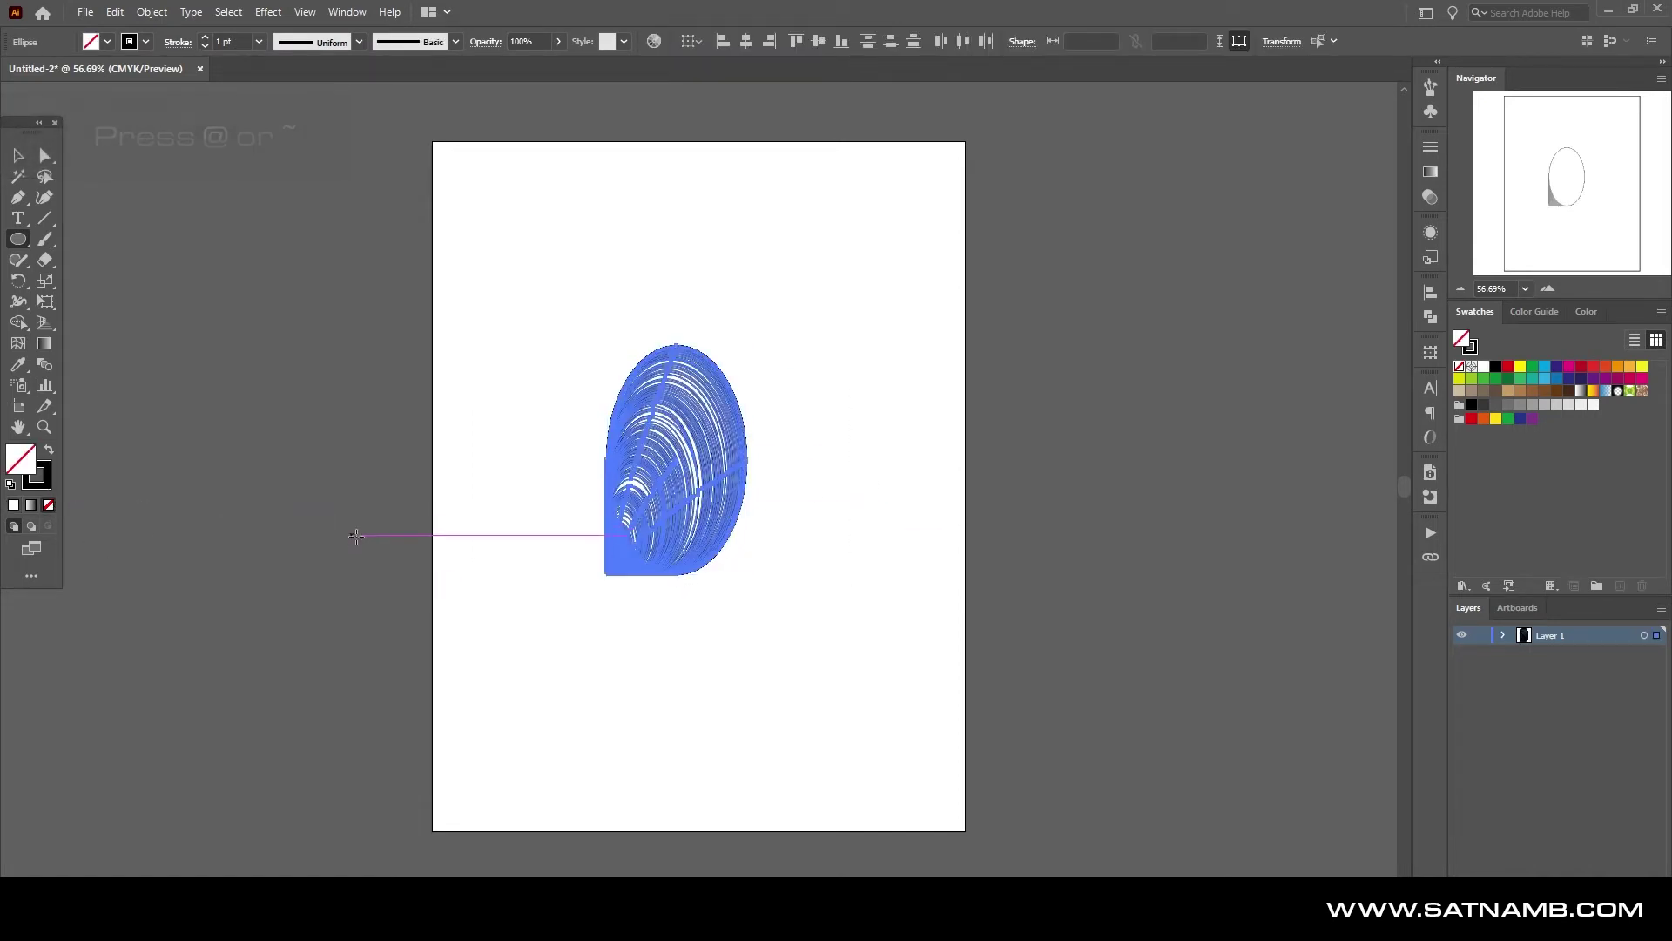
pyautogui.click(358, 544)
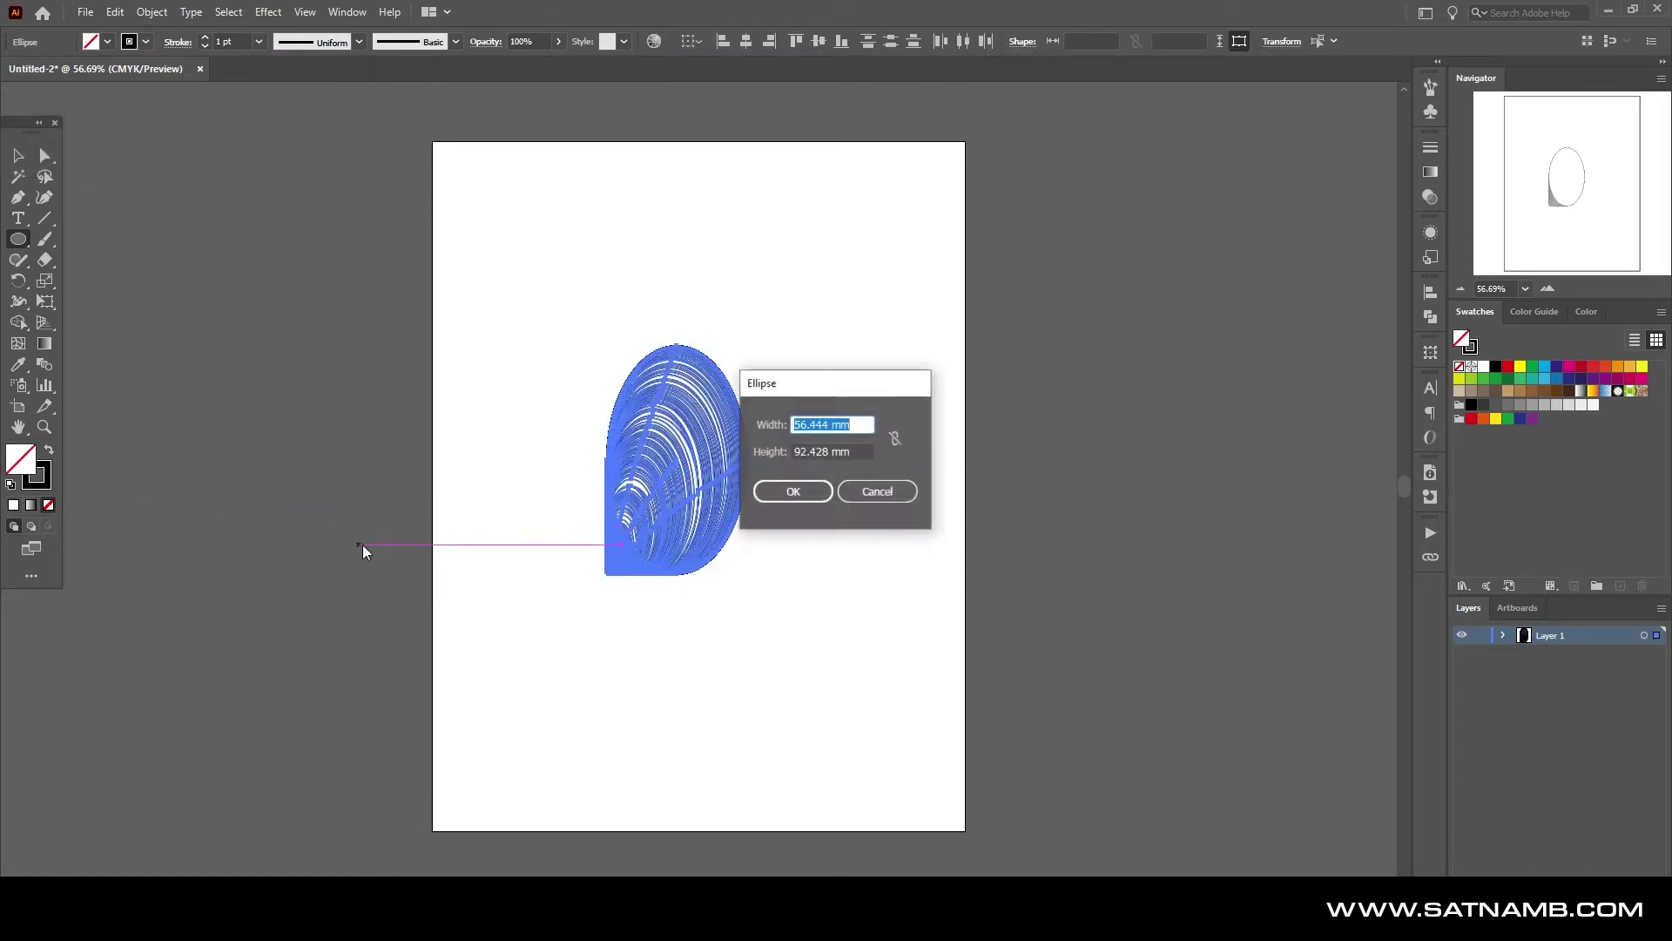
pyautogui.click(875, 491)
pyautogui.click(774, 635)
pyautogui.click(875, 492)
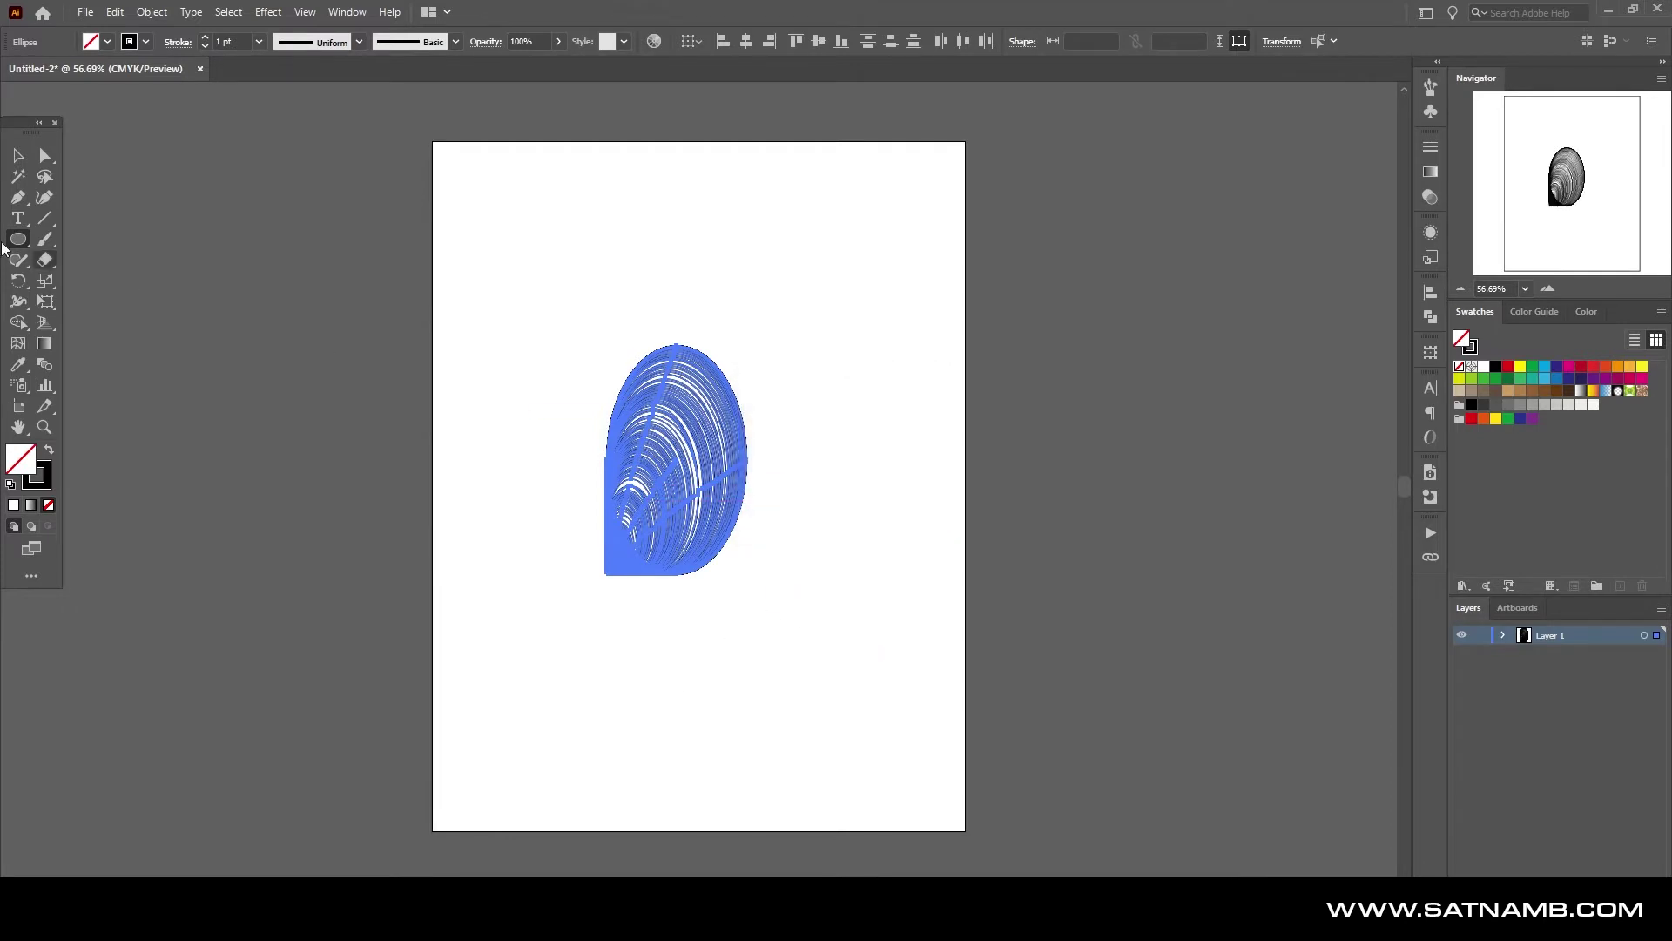
# Select all the repeated ellipses on the artboard and delete them
pyautogui.press('v')
pyautogui.click(400, 250)
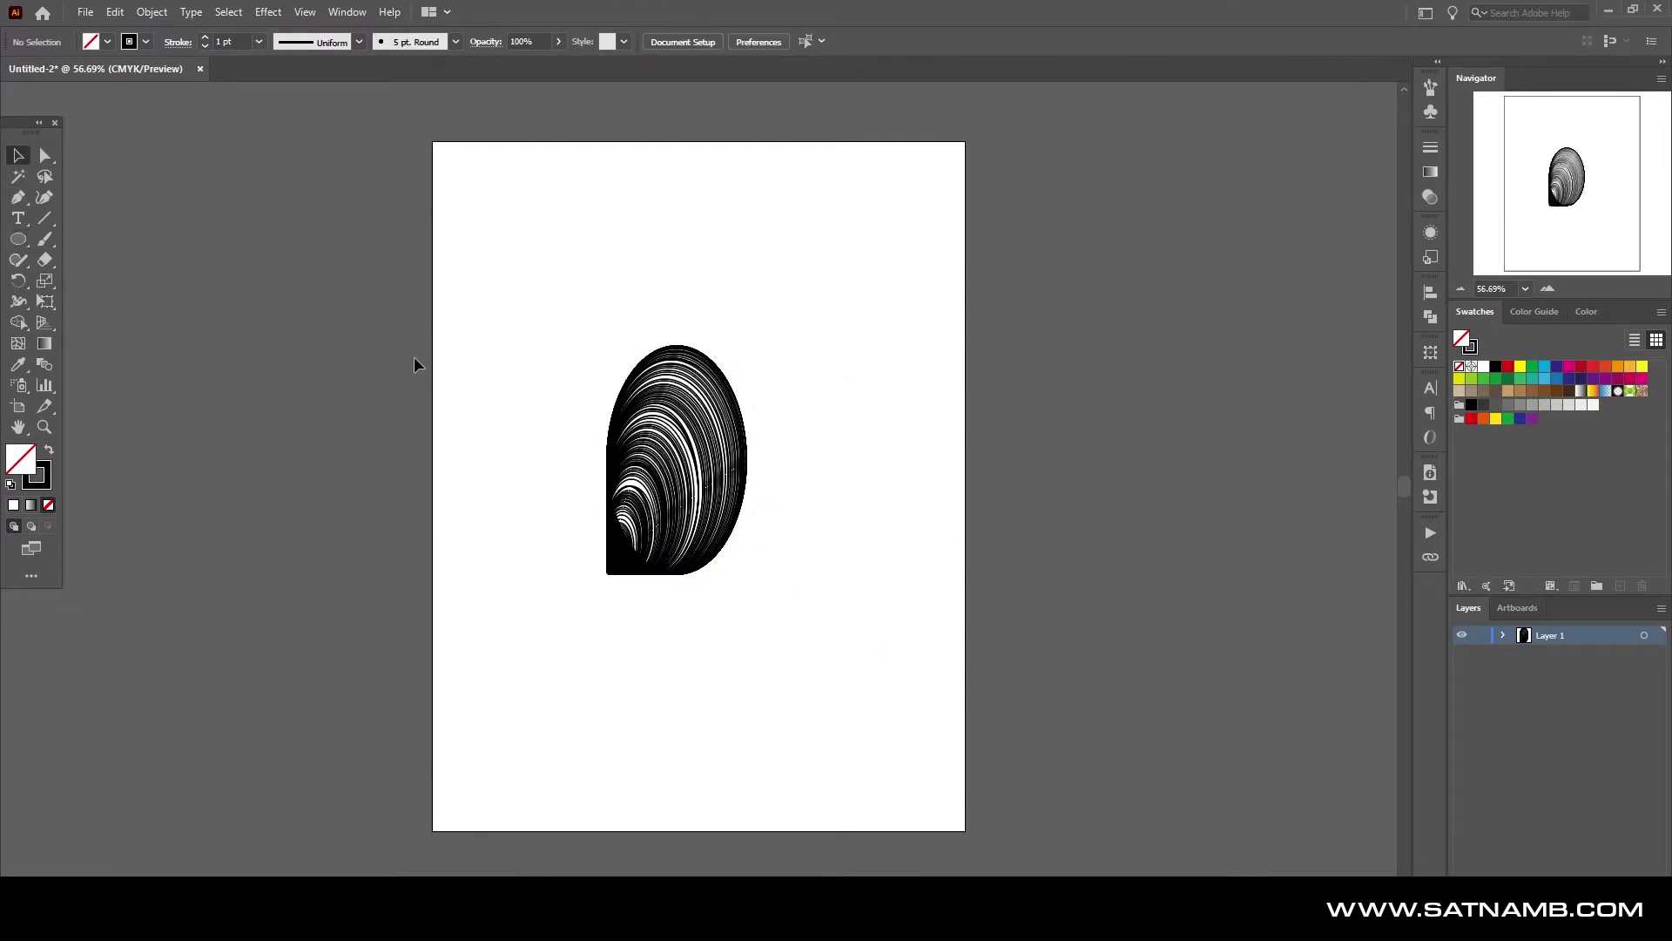
pyautogui.moveTo(480, 203); pyautogui.dragTo(948, 721)
pyautogui.press('Delete')
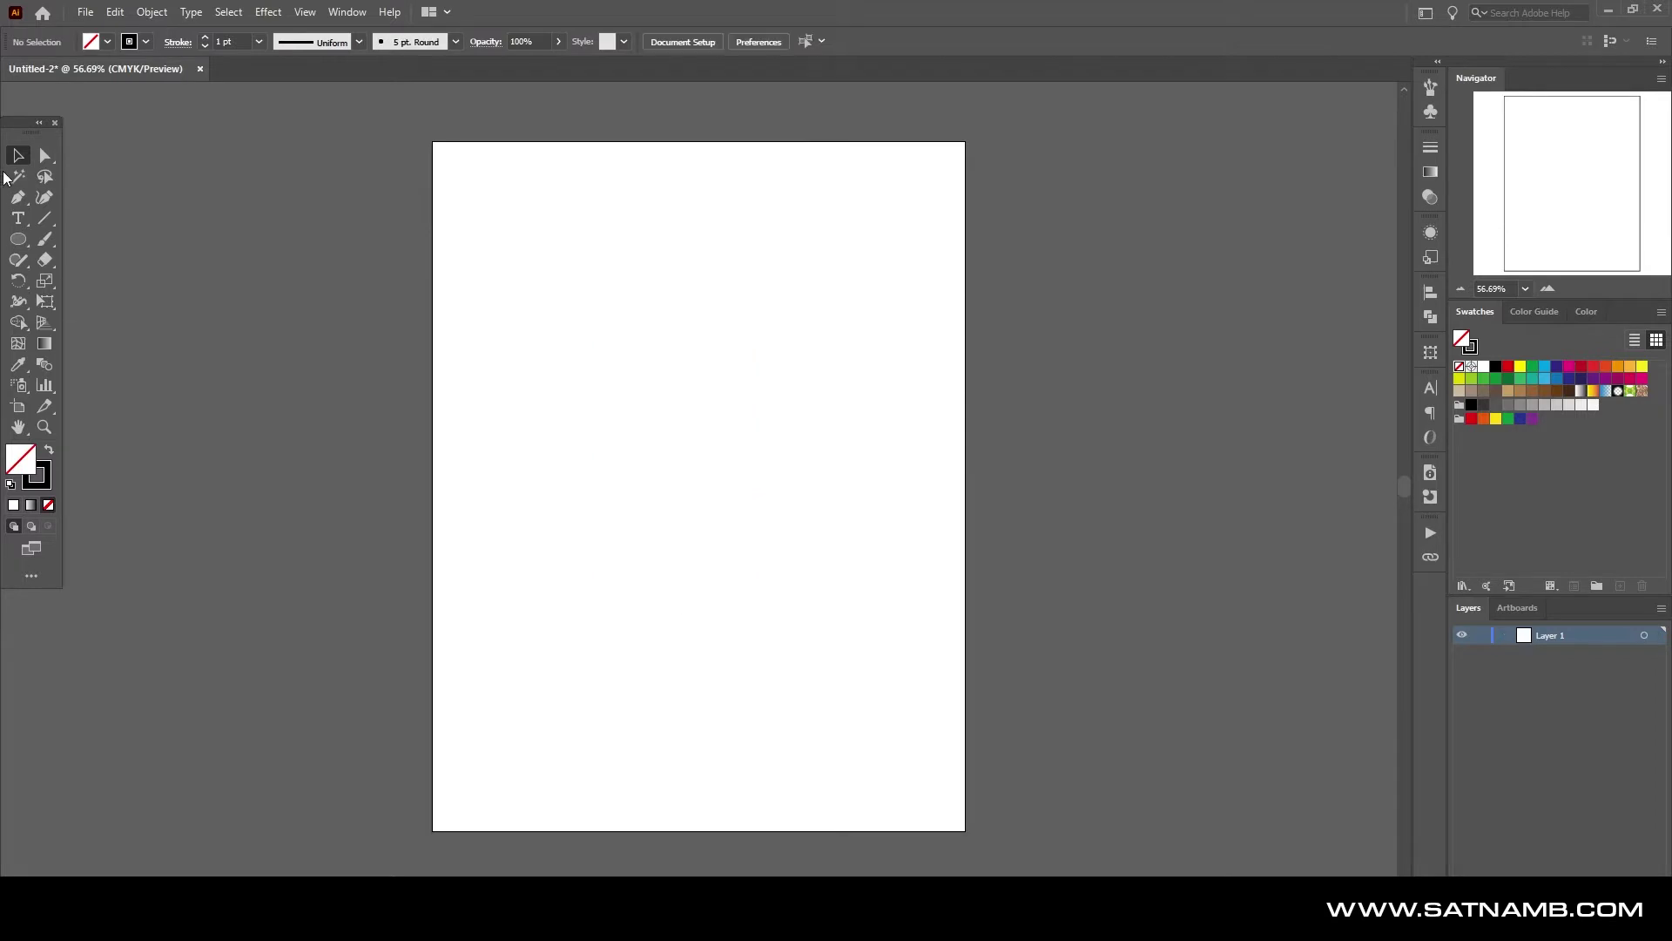
# Try drawing a single large five-pointed star with the Star tool, and undo it
pyautogui.click(18, 238)
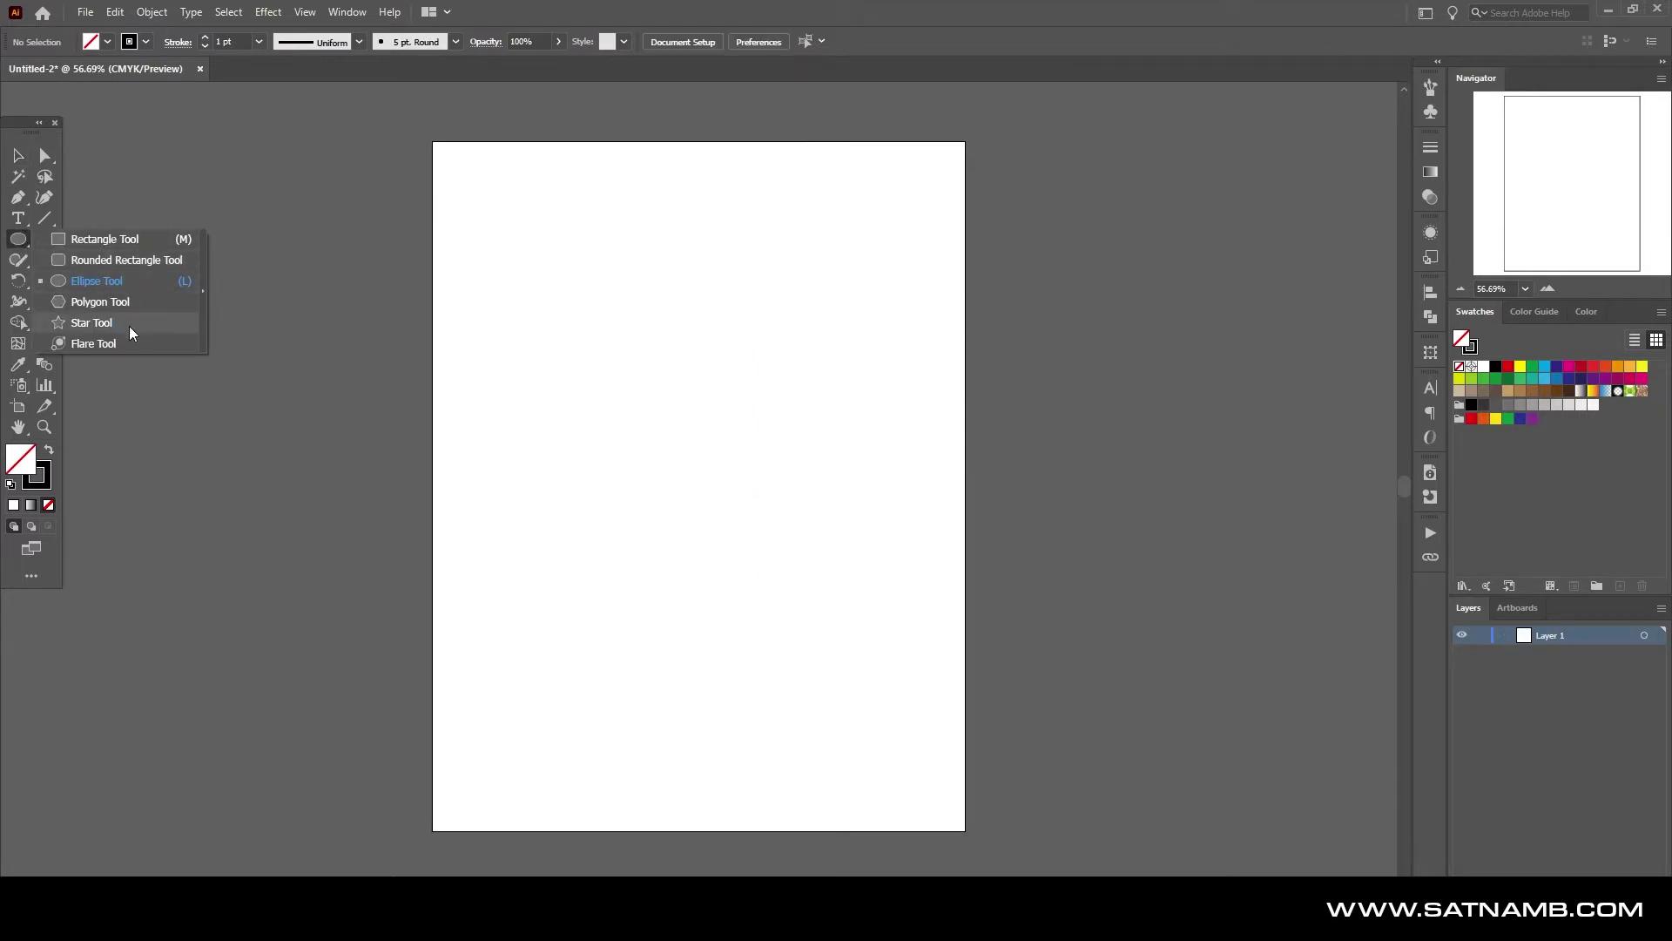
pyautogui.click(92, 324)
pyautogui.moveTo(677, 466); pyautogui.dragTo(956, 664)
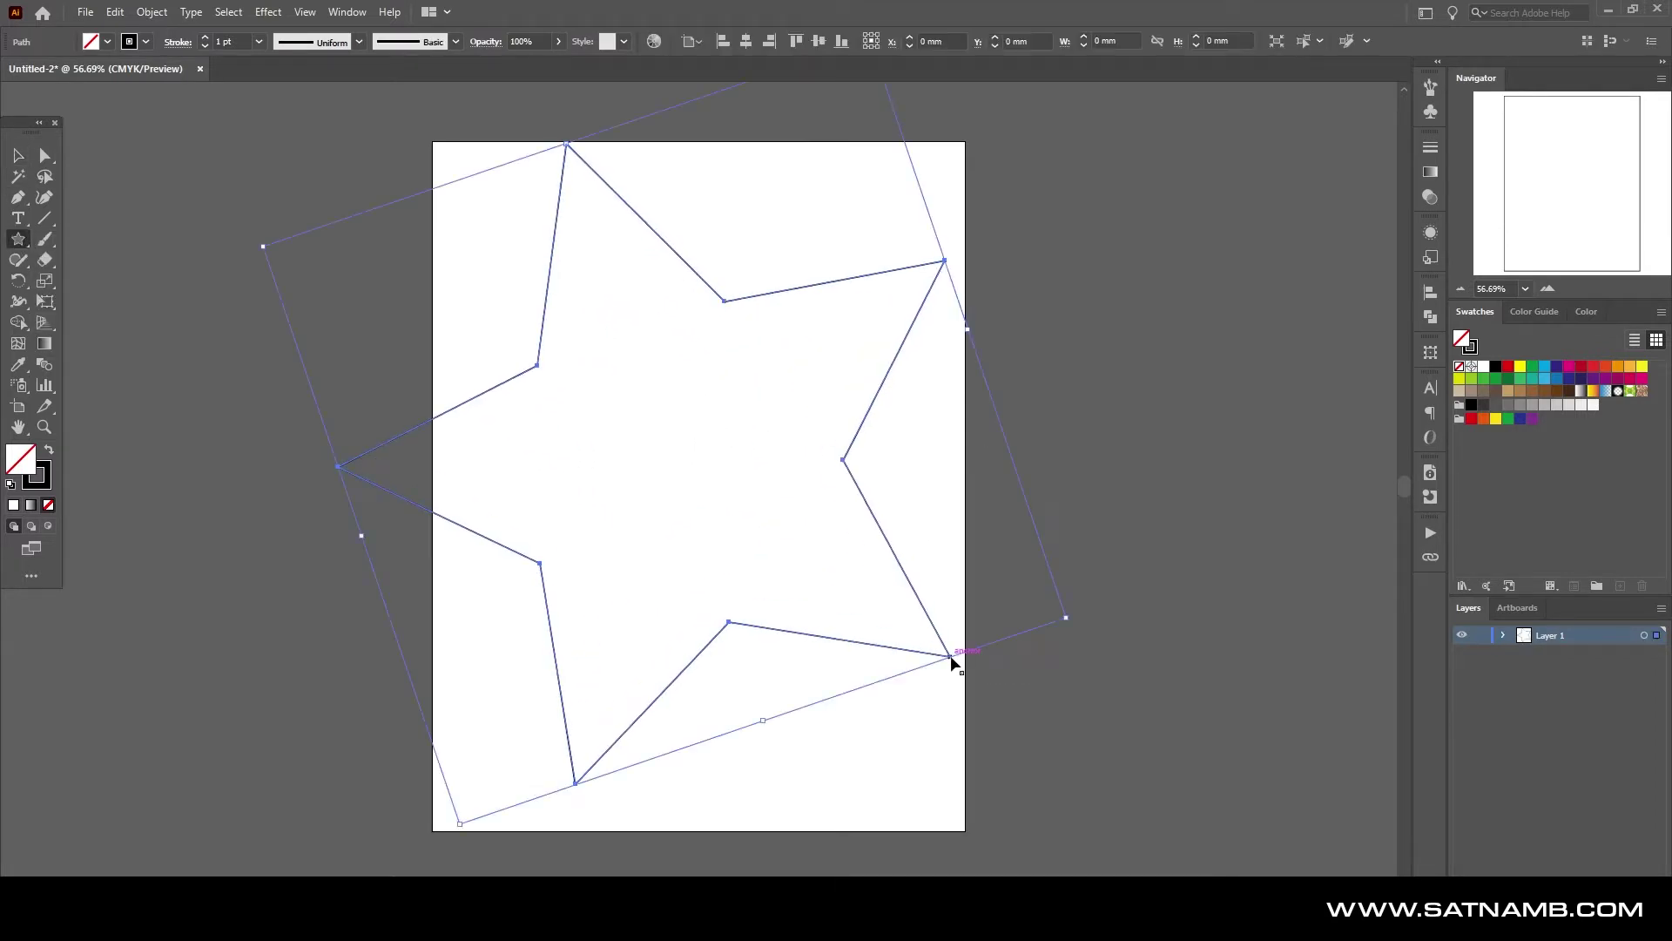
pyautogui.hotkey('ctrl', 'z')
# Draw a repeated series of nested concentric stars about 179 mm wide, deselect them, and undo the series
pyautogui.moveTo(641, 514); pyautogui.dragTo(729, 291)
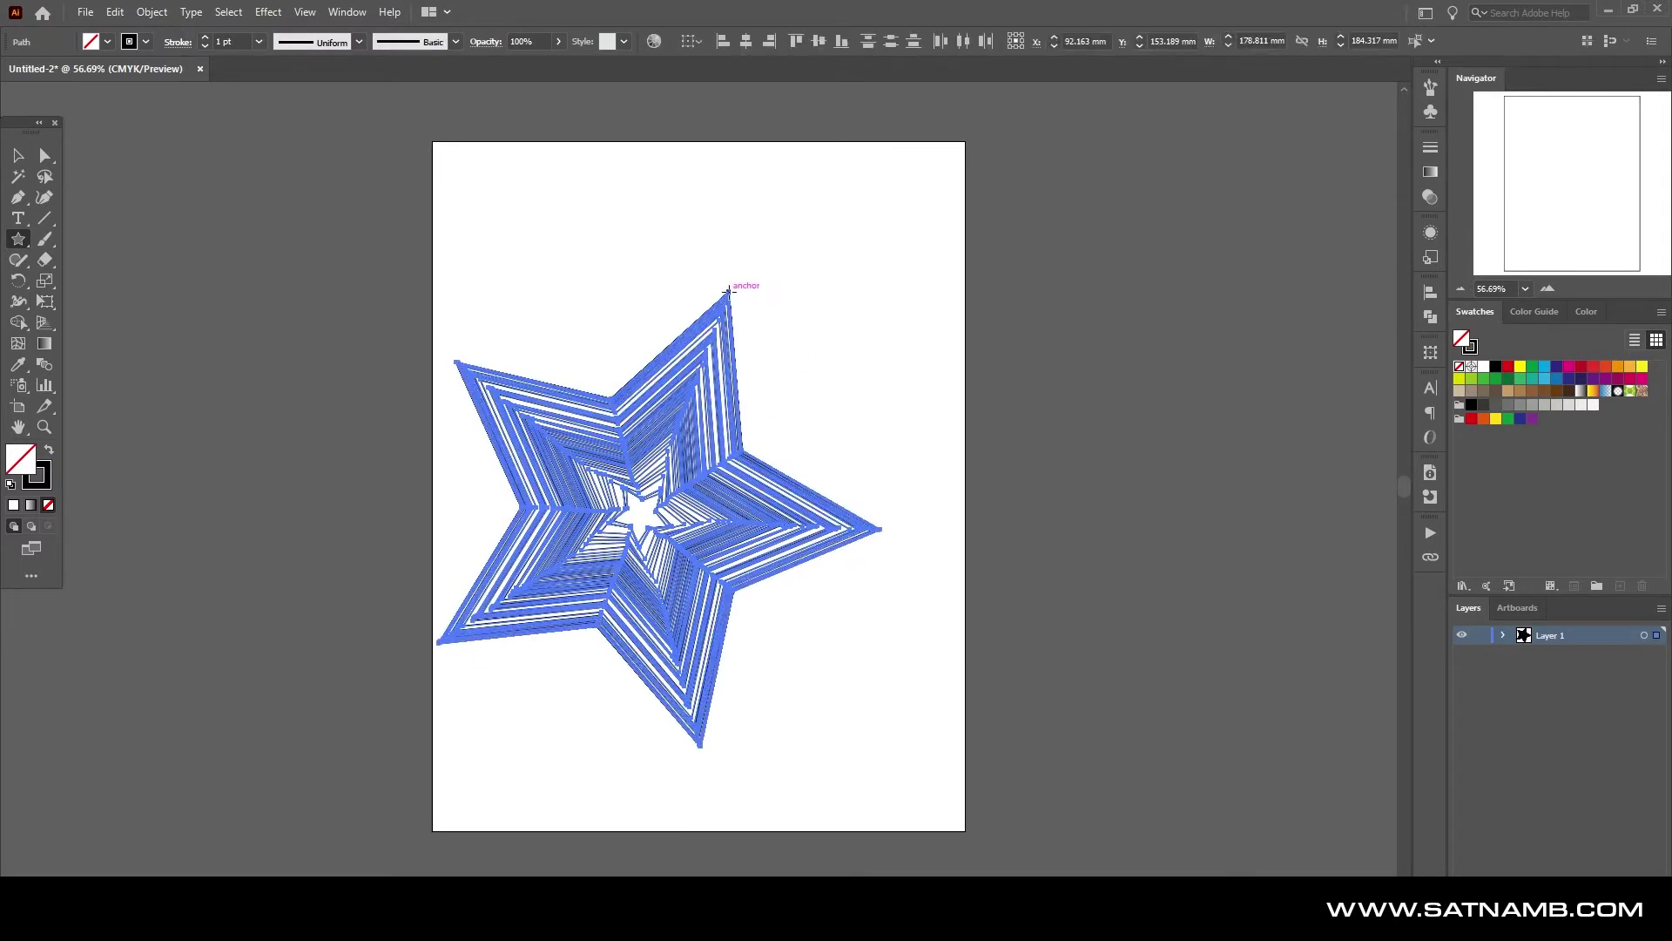
pyautogui.keyDown('ctrl'); pyautogui.click(1020, 423); pyautogui.keyUp('ctrl')
pyautogui.hotkey('ctrl', 'z')
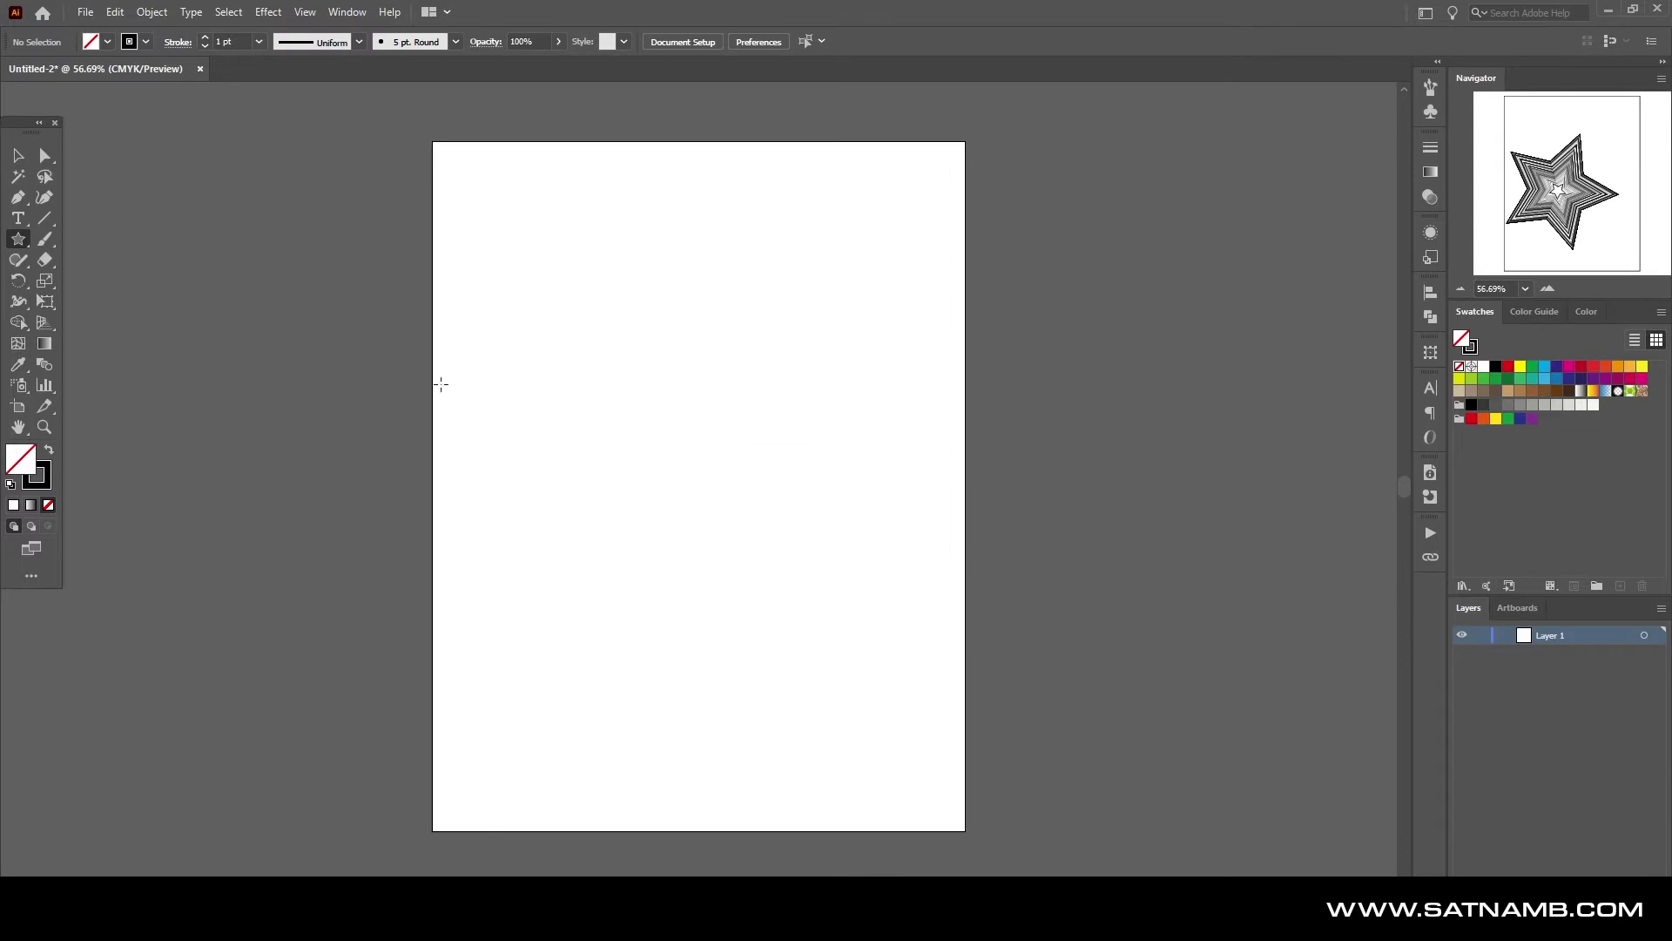
# Draw a repeated series of stars that rotate as they grow from the page centre into a spiral, and undo it
pyautogui.moveTo(728, 463)
pyautogui.mouseDown()
pyautogui.moveTo(885, 462)
pyautogui.moveTo(523, 684)
pyautogui.moveTo(498, 641)
pyautogui.mouseUp()
pyautogui.hotkey('ctrl', 'z')
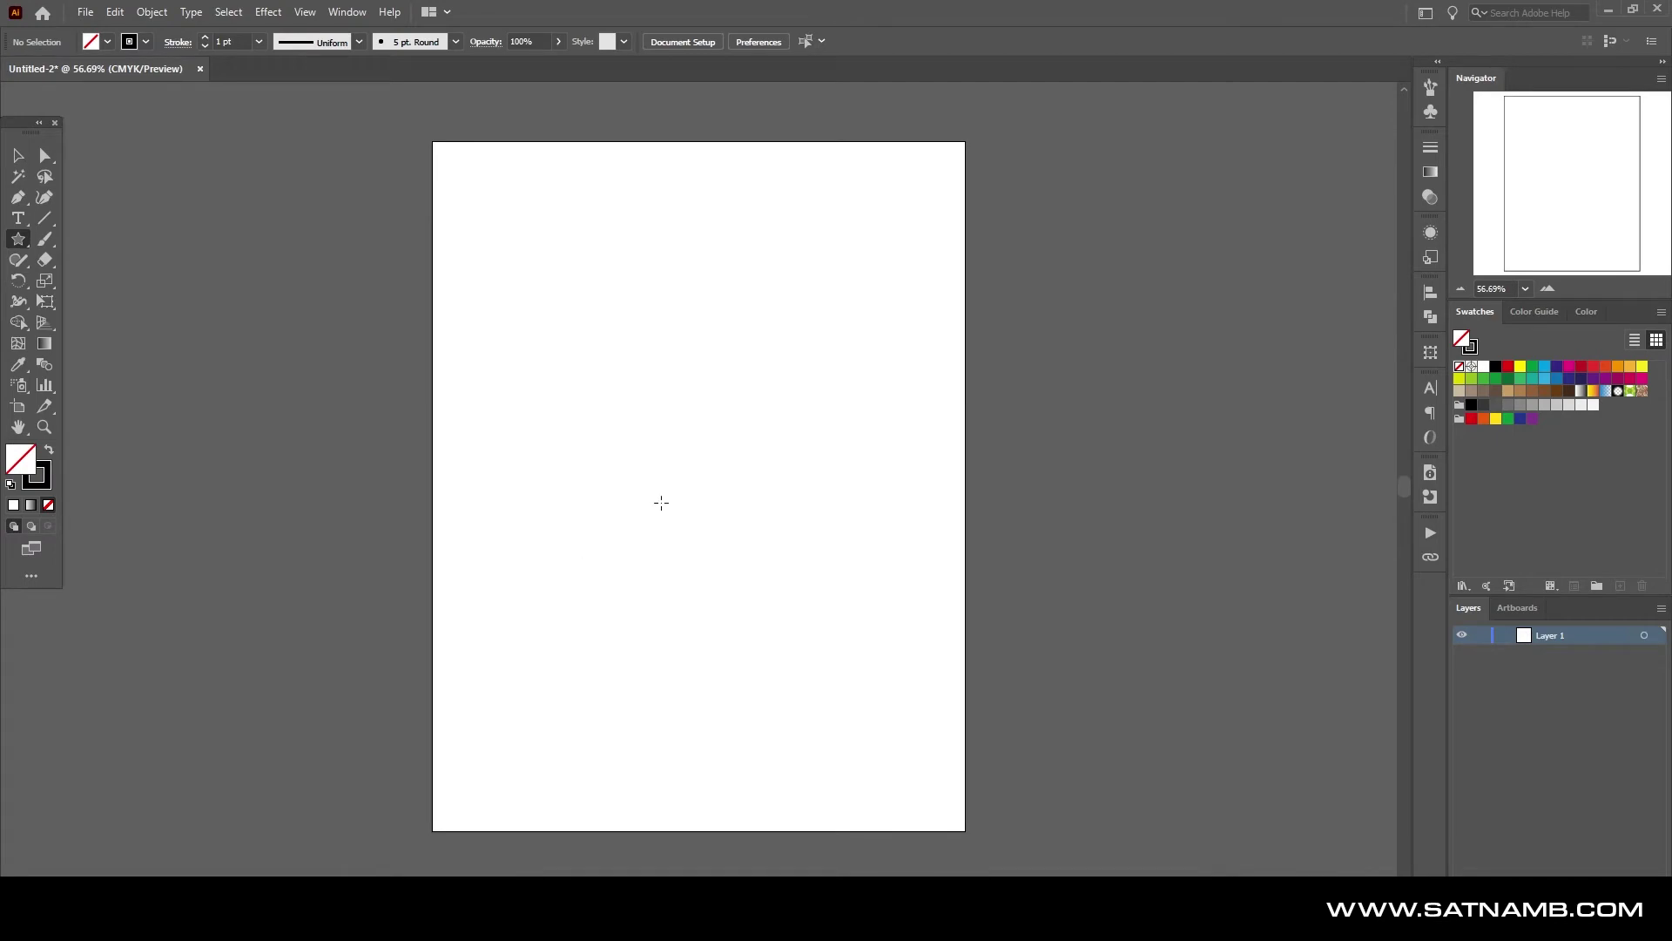
pyautogui.moveTo(661, 502)
pyautogui.mouseDown()
pyautogui.moveTo(791, 484)
pyautogui.moveTo(692, 673)
pyautogui.moveTo(450, 684)
pyautogui.moveTo(322, 468)
pyautogui.mouseUp()
pyautogui.keyDown('ctrl'); pyautogui.click(179, 429); pyautogui.keyUp('ctrl')
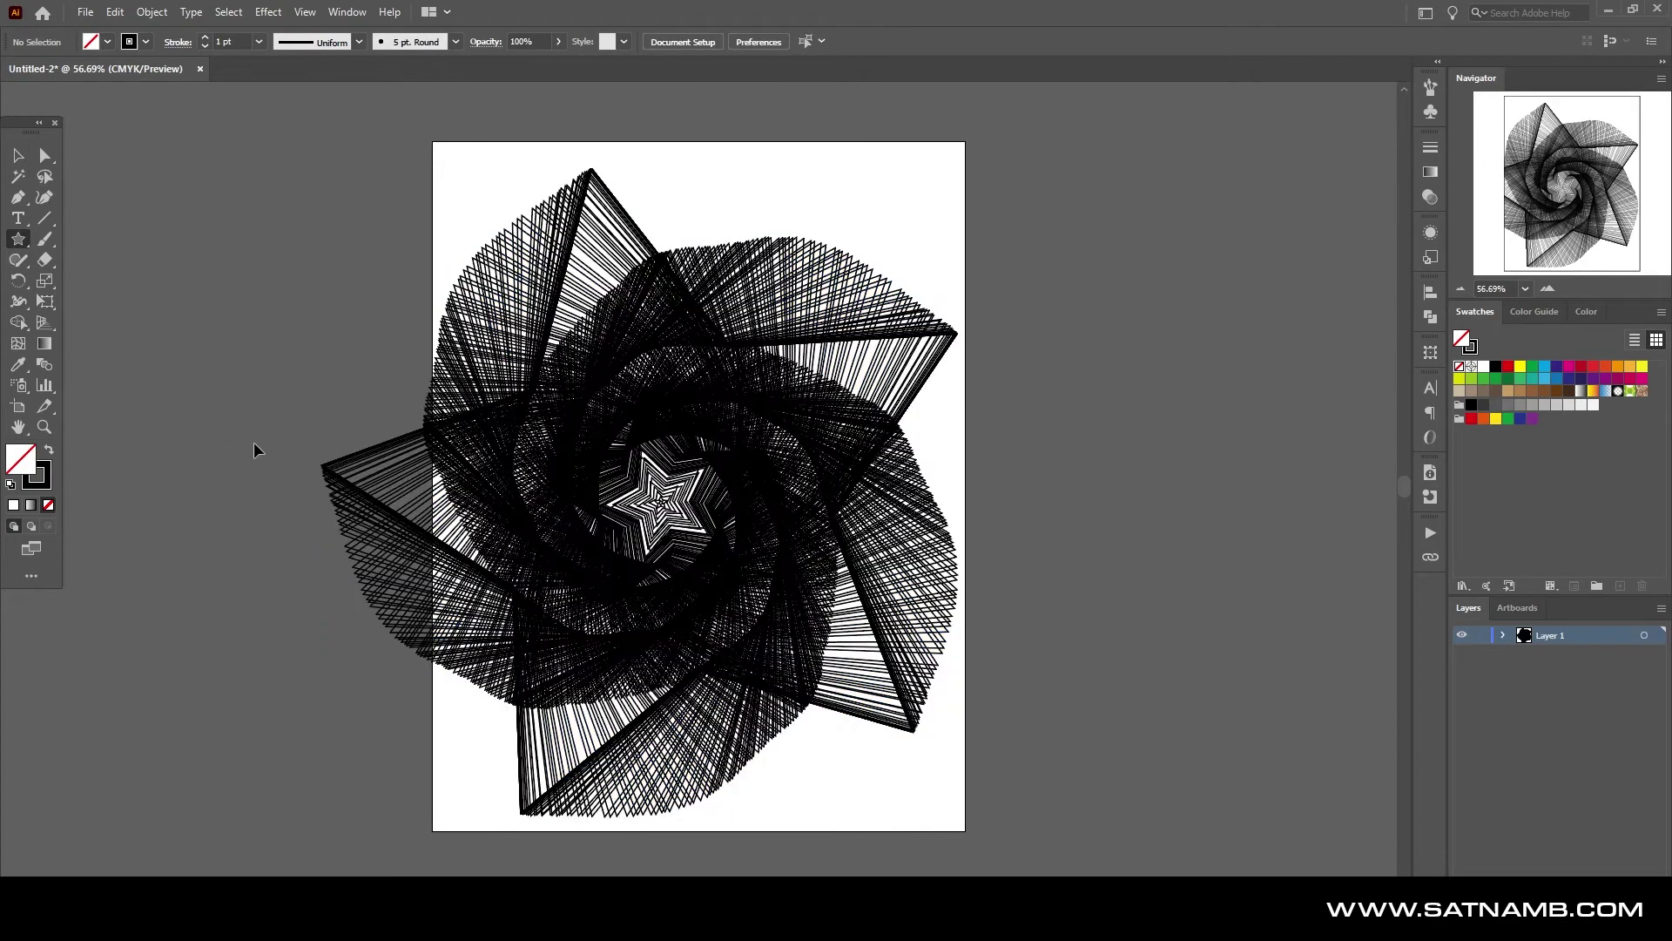
pyautogui.hotkey('ctrl', 'z')
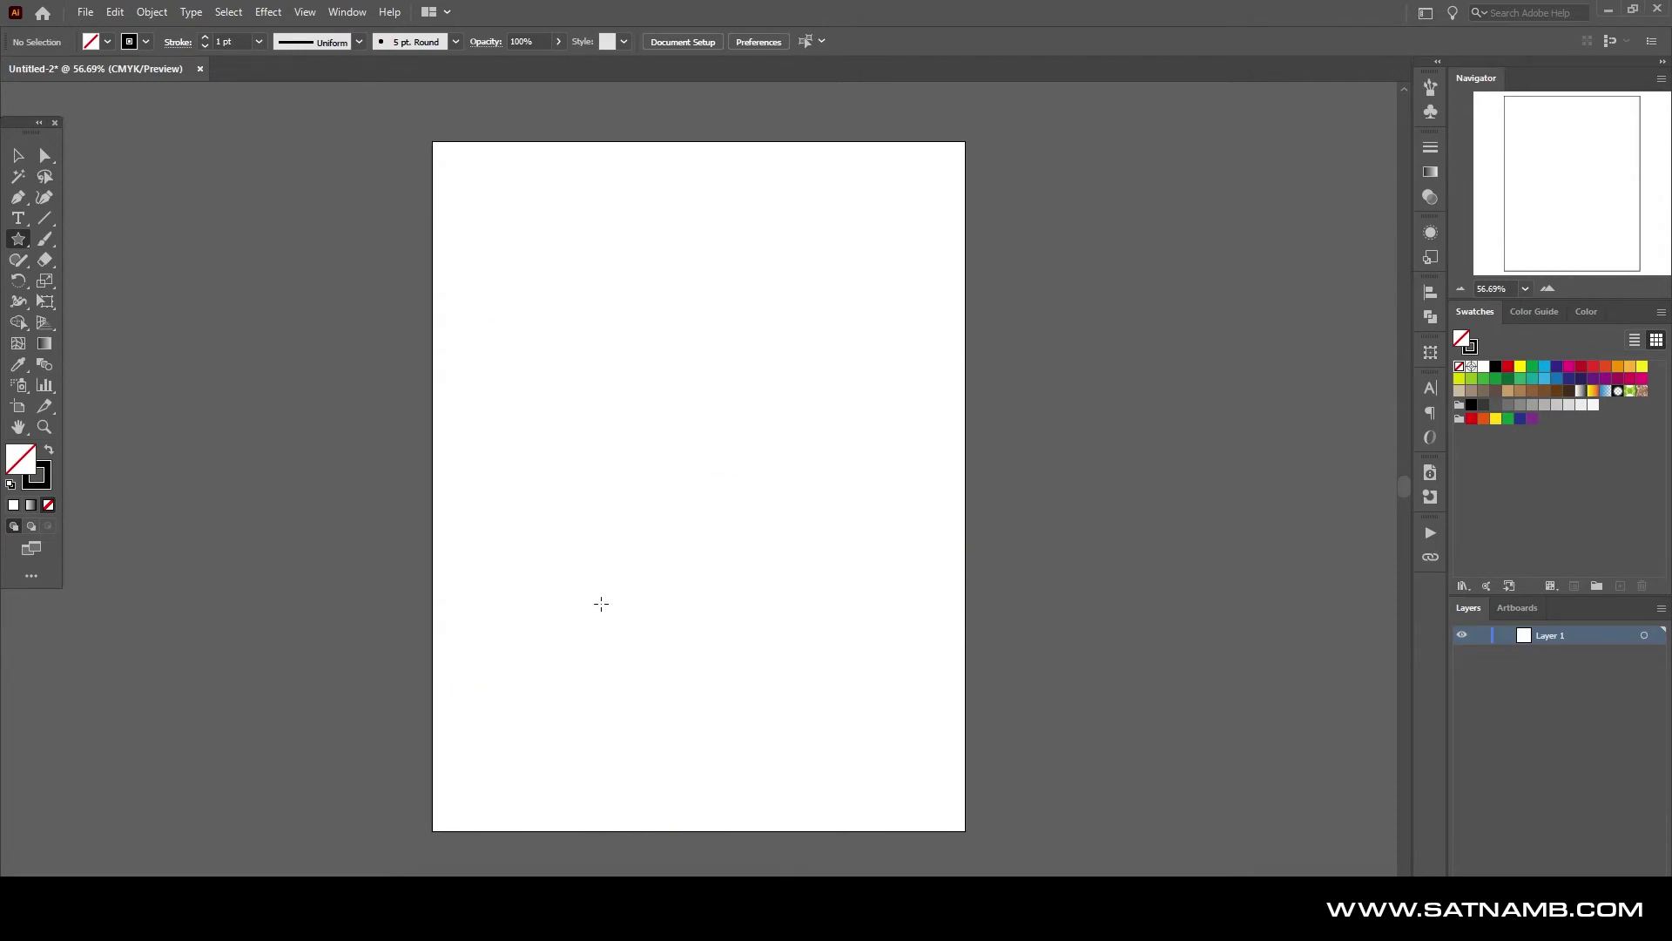
# Try drawing single stars again, starting with one about 186 mm wide on the lower page, and undo them
pyautogui.moveTo(601, 603); pyautogui.dragTo(771, 776)
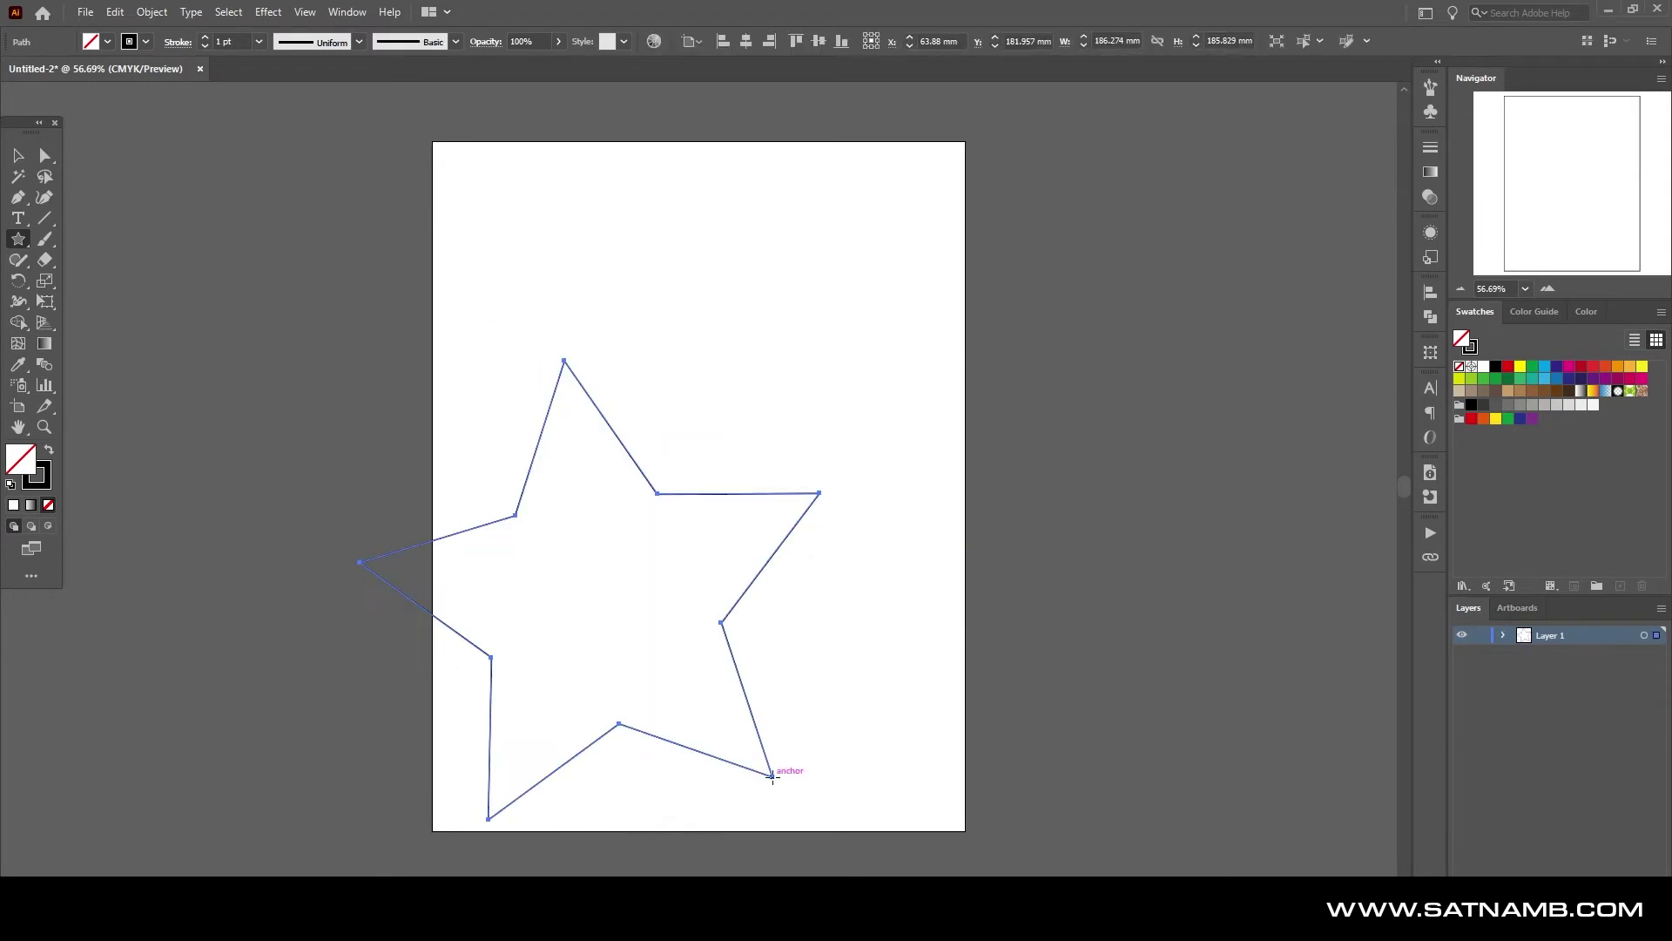
pyautogui.hotkey('ctrl', 'z')
pyautogui.moveTo(626, 509)
pyautogui.mouseDown()
pyautogui.moveTo(697, 462)
pyautogui.moveTo(885, 578)
pyautogui.moveTo(860, 607)
pyautogui.mouseUp()
pyautogui.hotkey('ctrl', 'z')
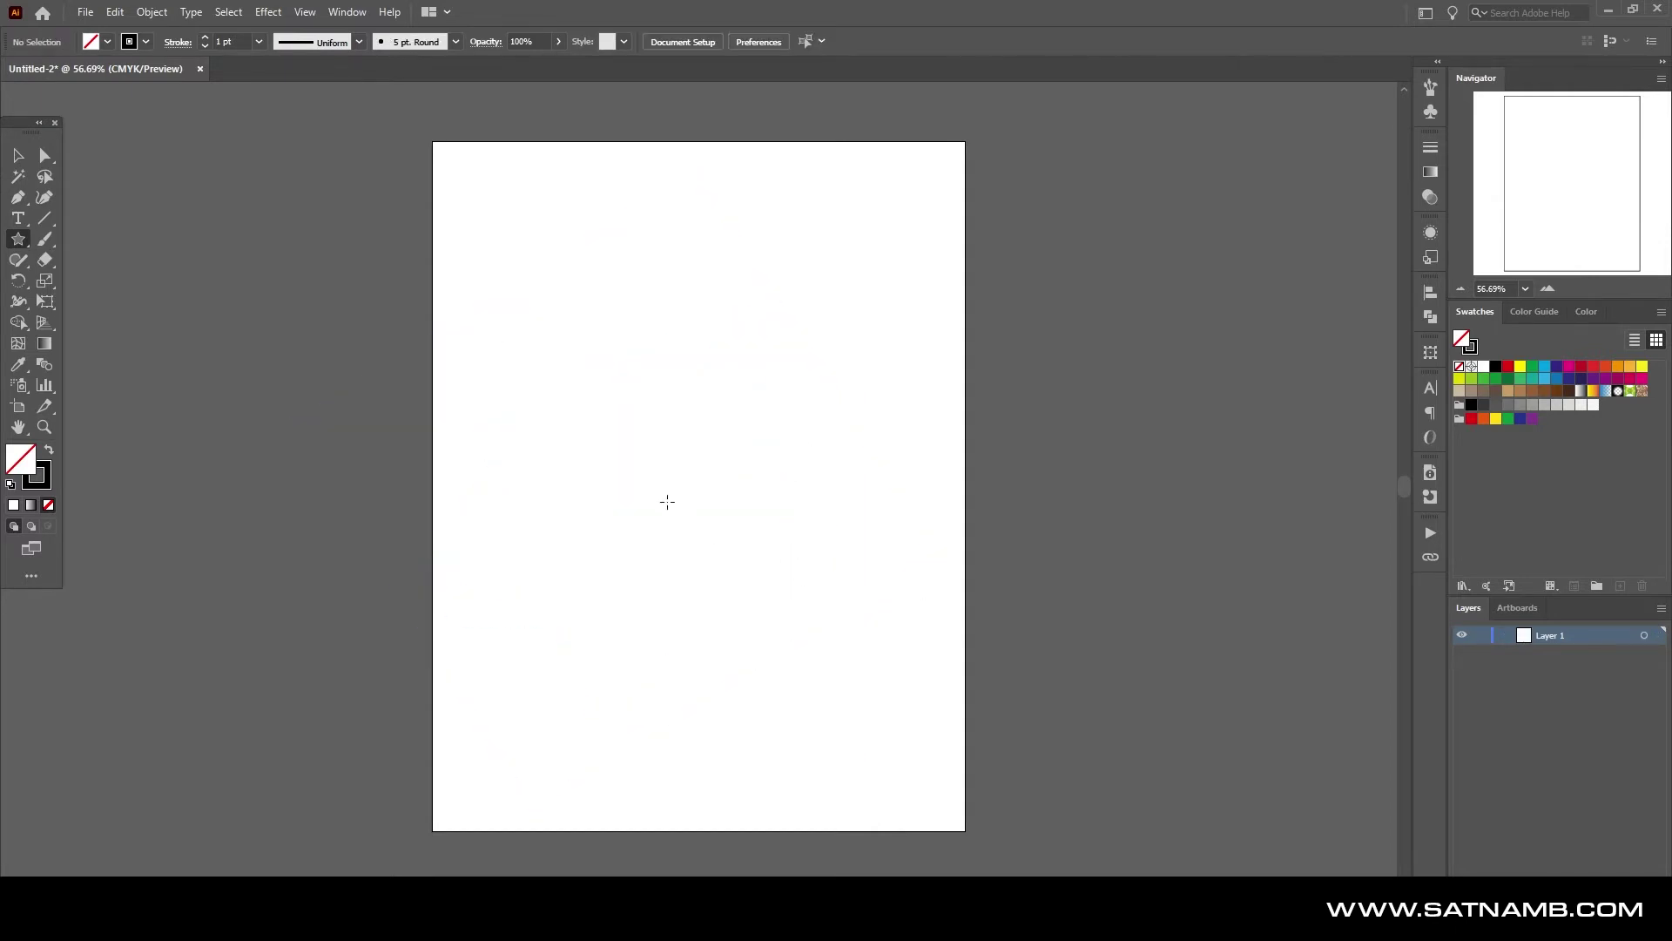
# Draw a repeated series of stars that rotate as they grow into a twisted star about 164 mm wide, and deselect it
pyautogui.moveTo(660, 499)
pyautogui.mouseDown()
pyautogui.moveTo(771, 383)
pyautogui.moveTo(875, 471)
pyautogui.mouseUp()
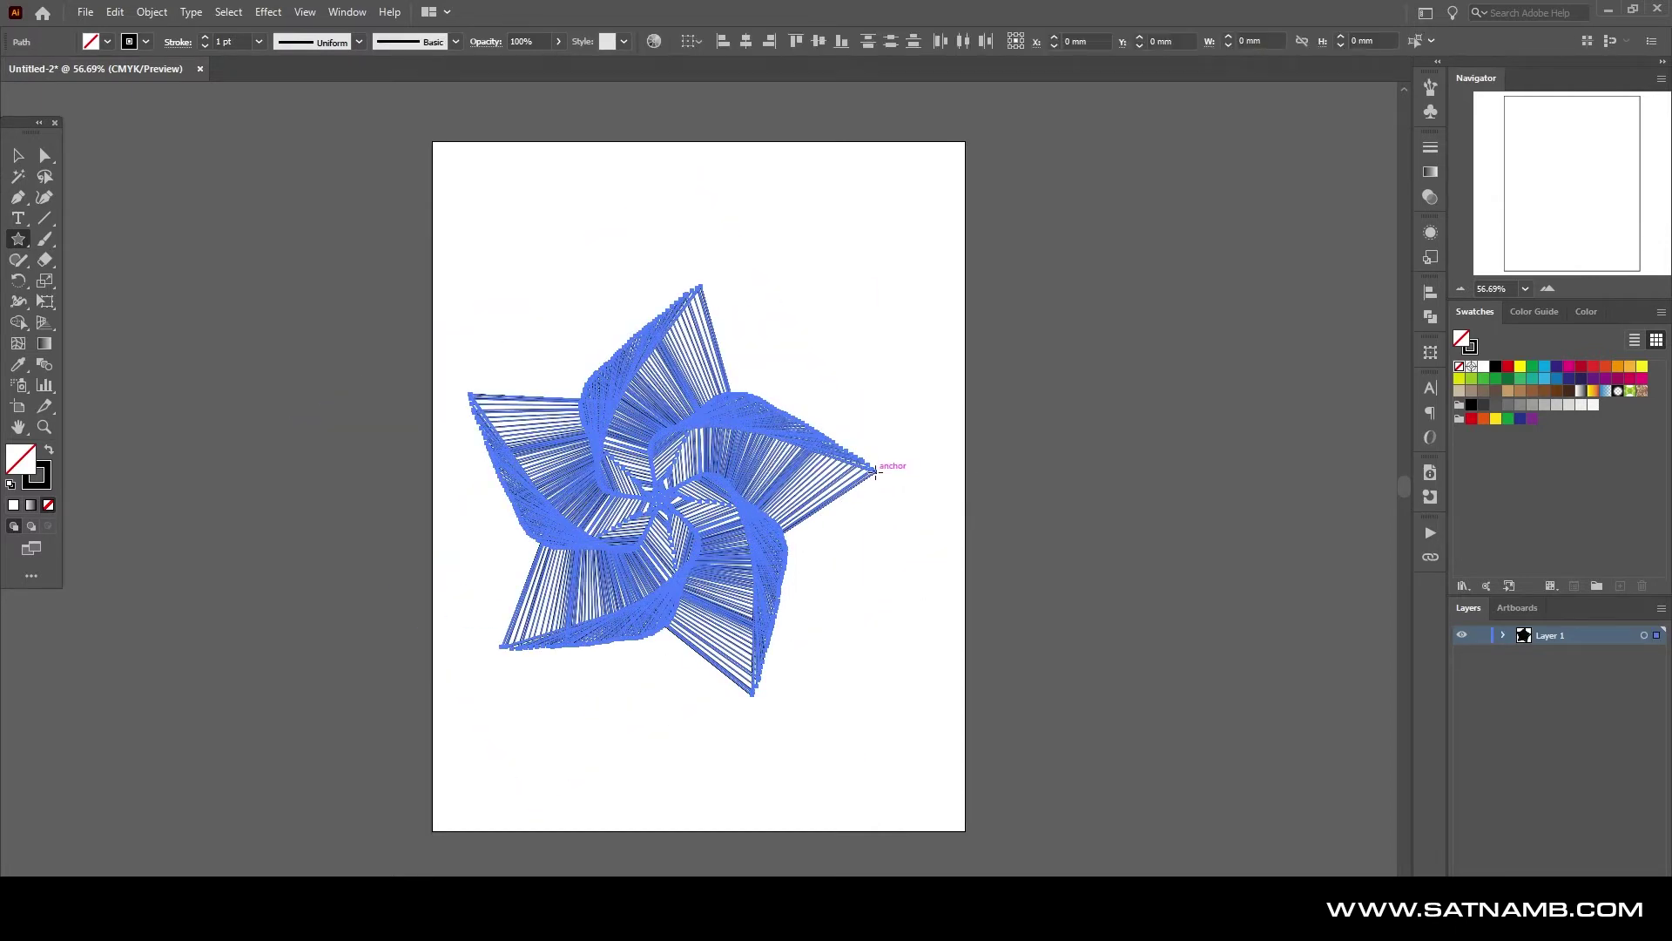
pyautogui.keyDown('ctrl'); pyautogui.click(1007, 666); pyautogui.keyUp('ctrl')
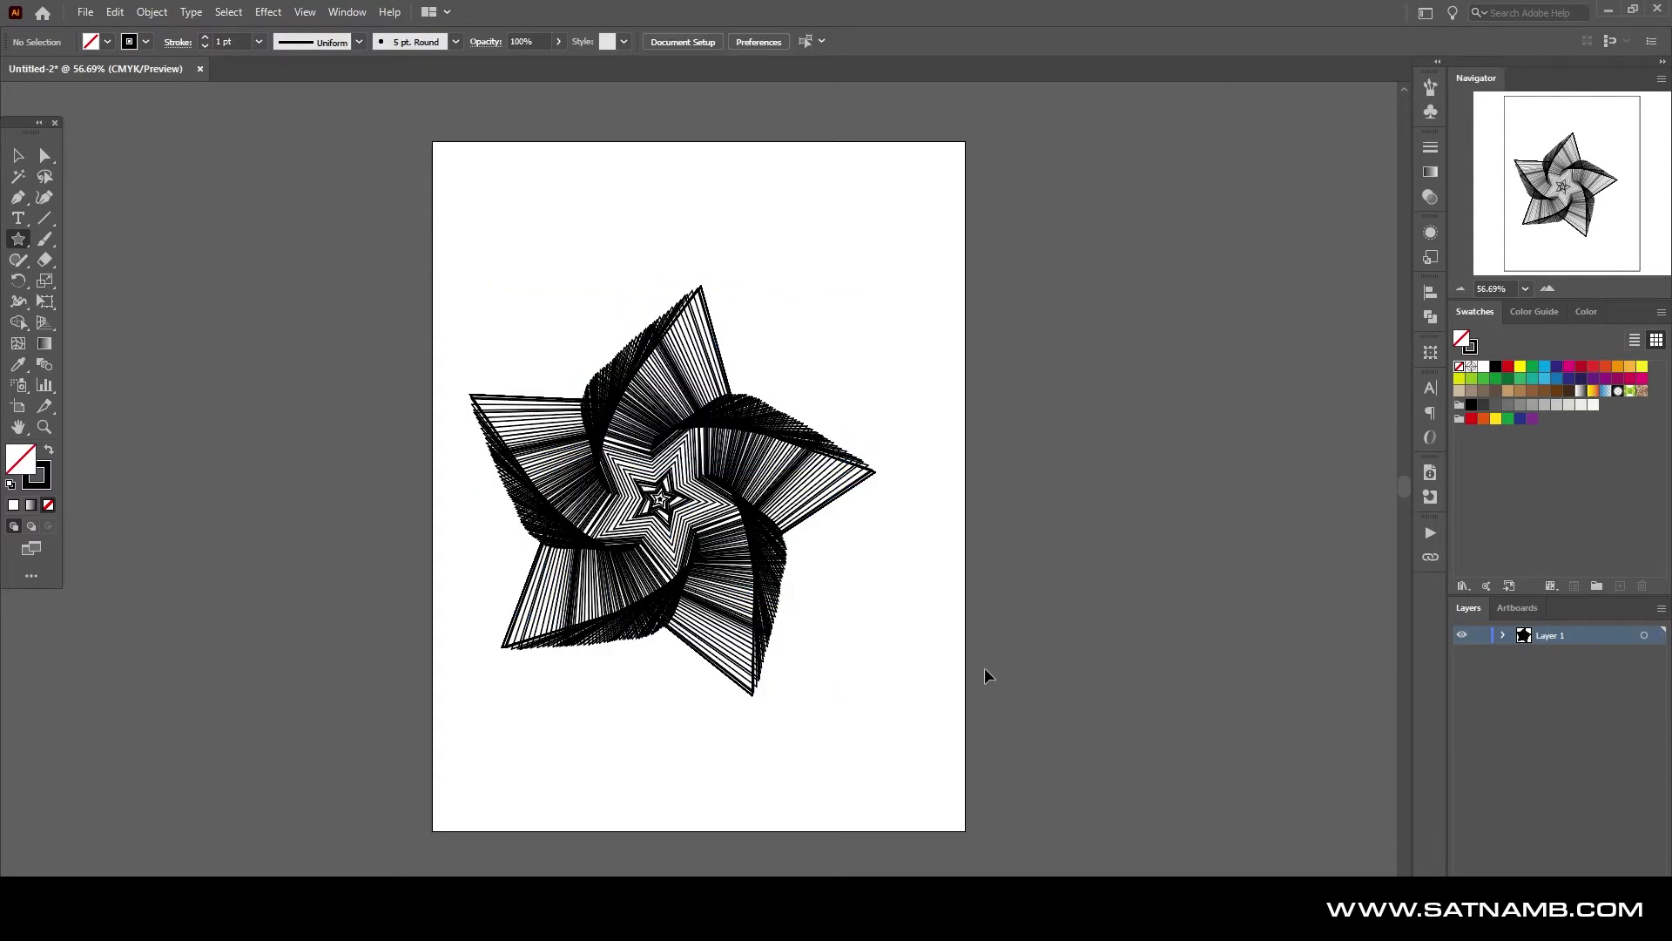
# Select the whole twisted star series, reduce its stroke weight to 0.25 pt, and deselect it
pyautogui.moveTo(959, 730); pyautogui.dragTo(432, 356)
pyautogui.hotkey('ctrl', '+')
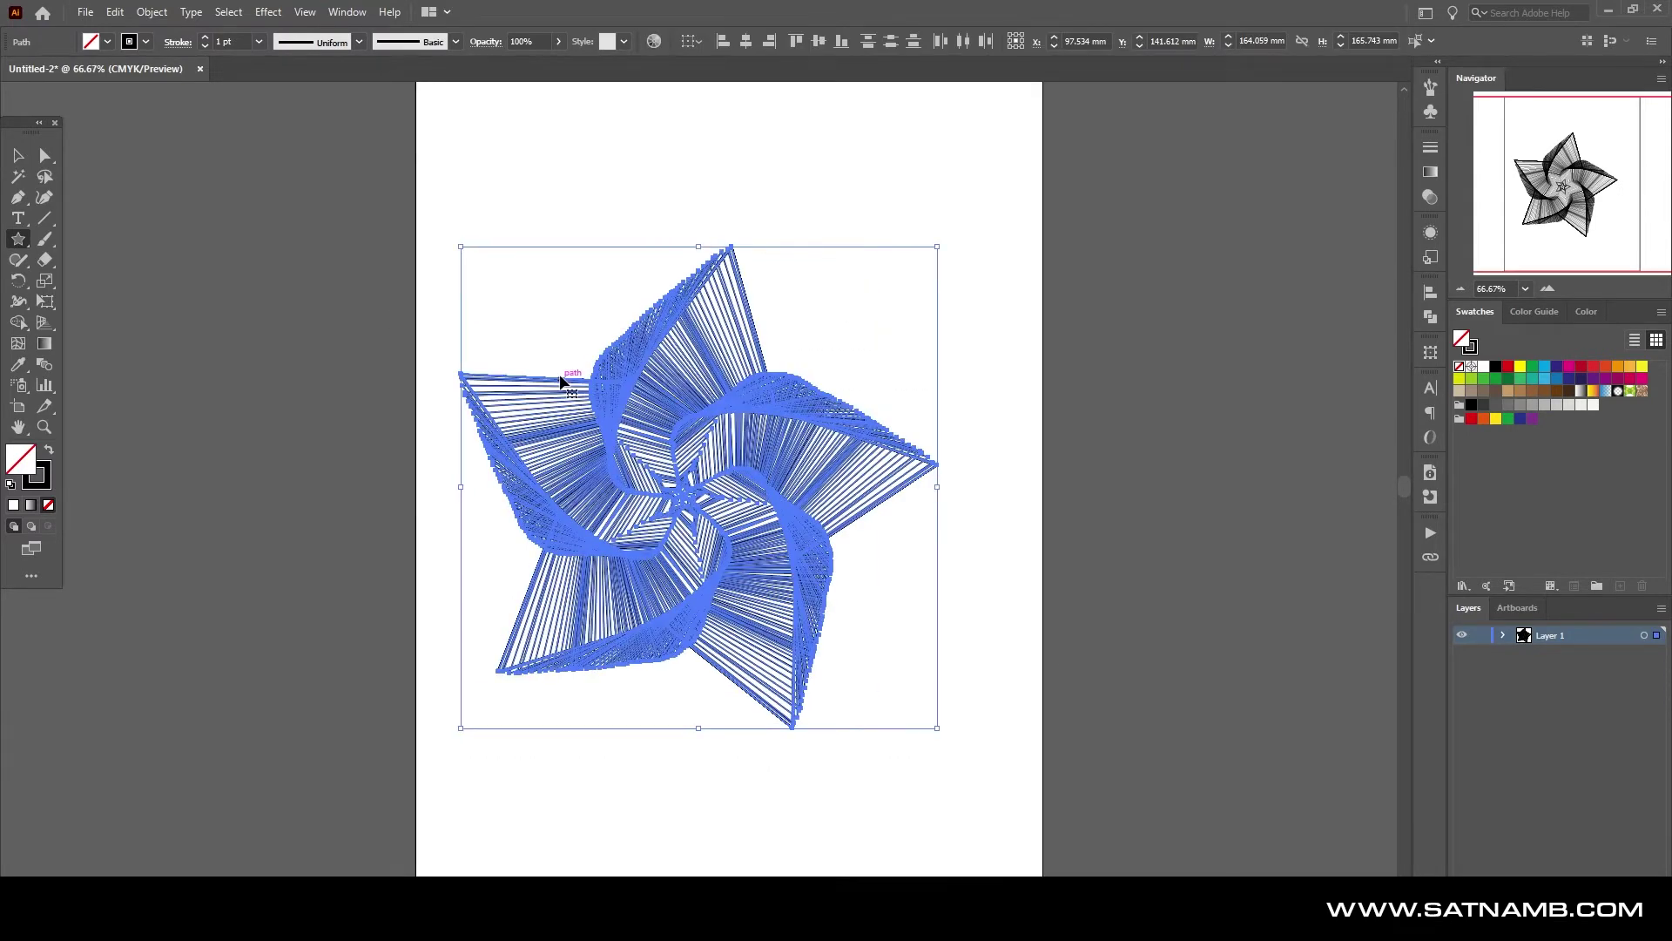
pyautogui.hotkey('ctrl', '+')
pyautogui.click(204, 46)
pyautogui.click(205, 46)
pyautogui.click(205, 47)
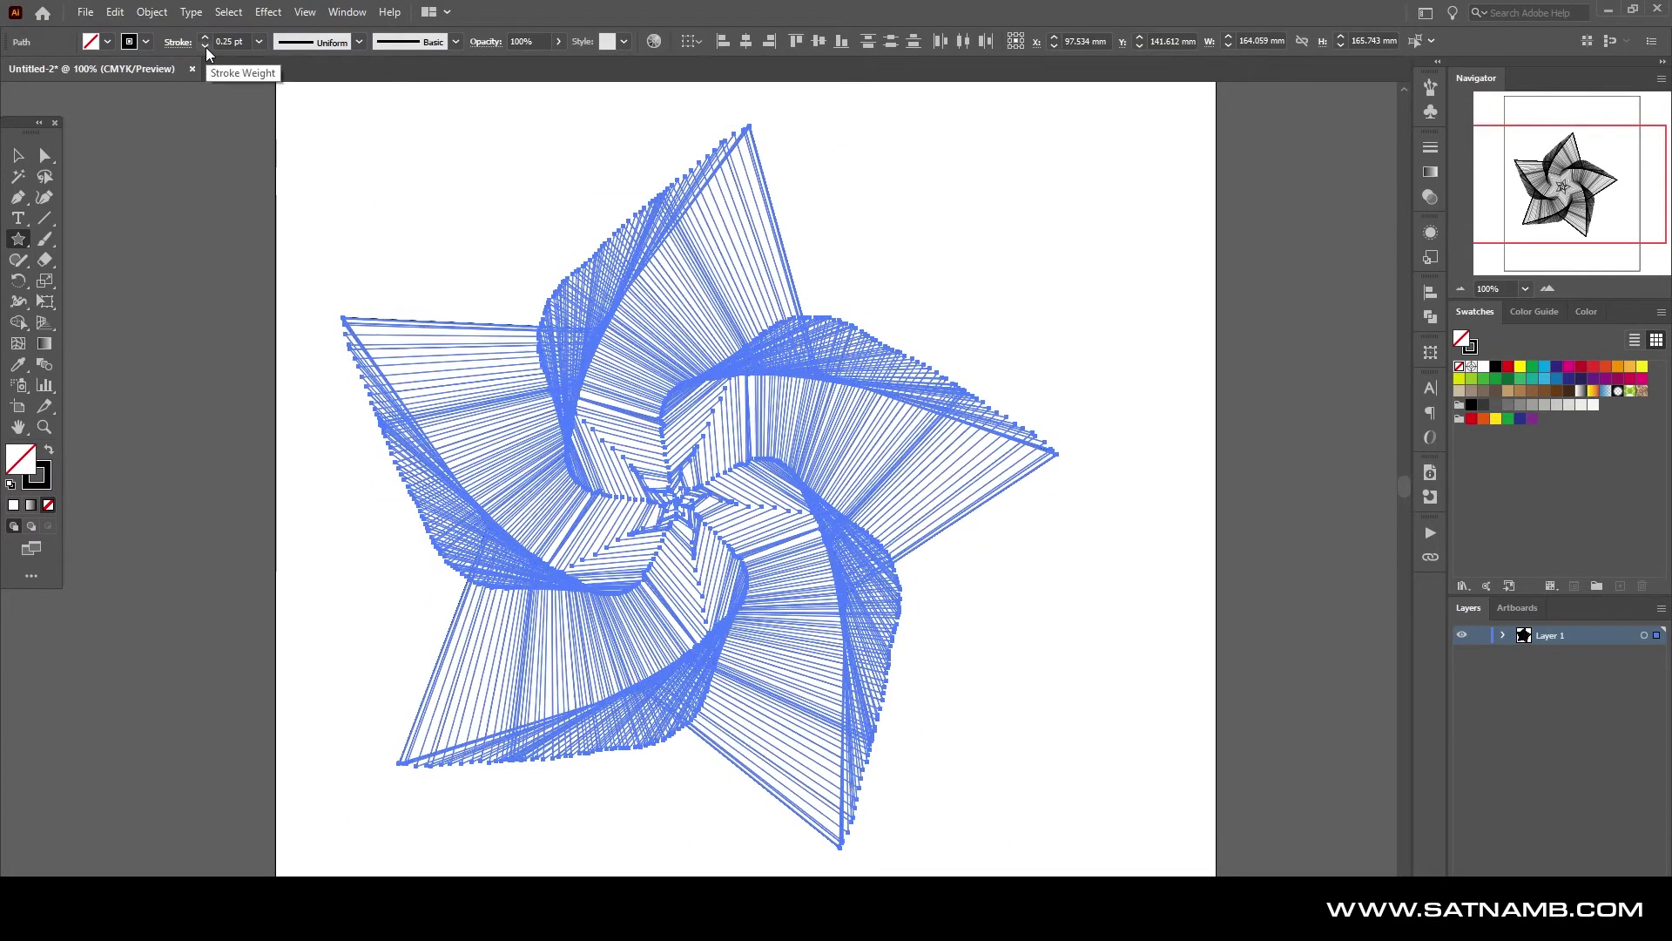
pyautogui.click(205, 46)
pyautogui.keyDown('ctrl'); pyautogui.click(383, 186); pyautogui.keyUp('ctrl')
pyautogui.moveTo(291, 123); pyautogui.dragTo(1094, 787)
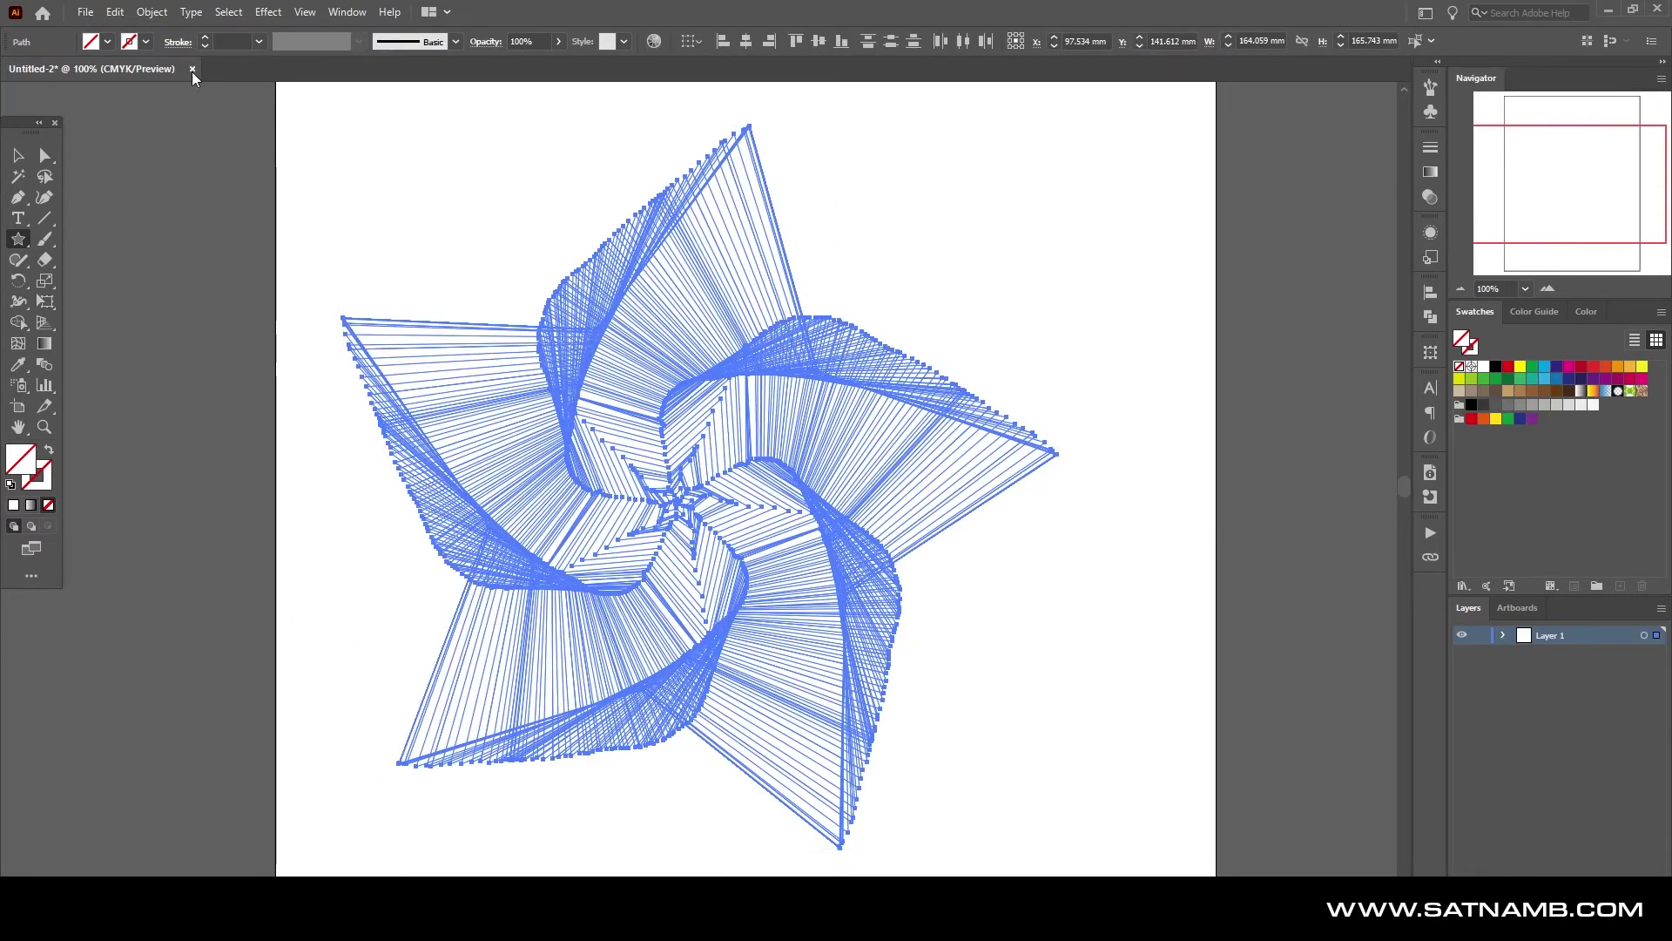
pyautogui.click(205, 37)
pyautogui.keyDown('ctrl'); pyautogui.click(228, 224); pyautogui.keyUp('ctrl')
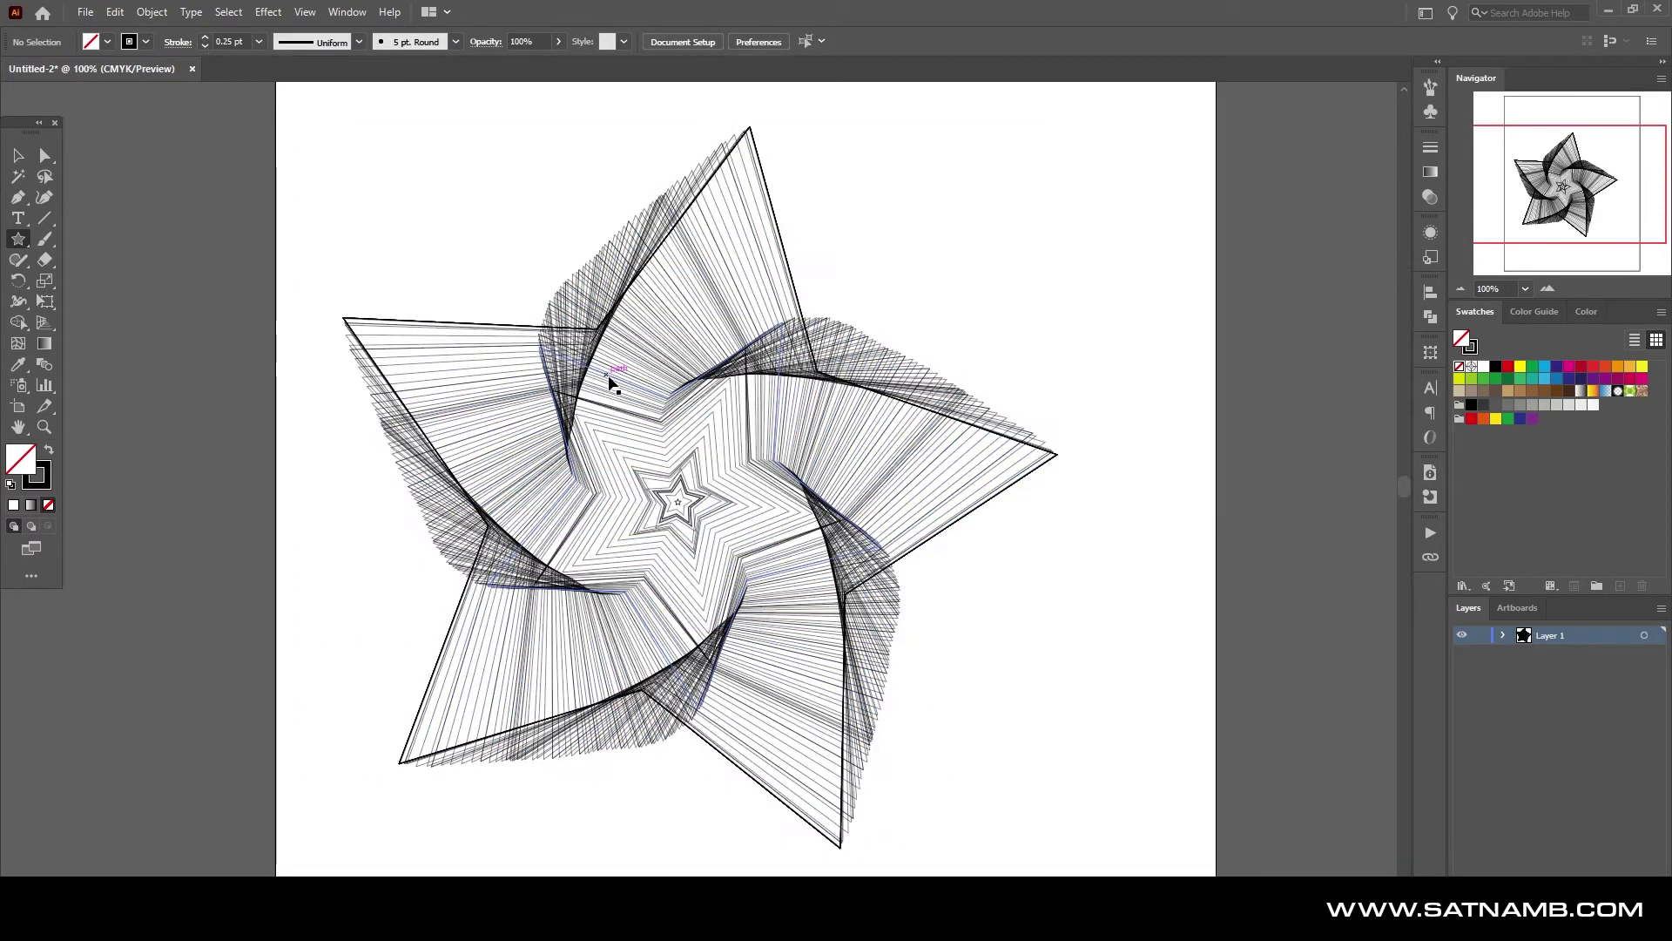
pyautogui.hotkey('ctrl', 'a')
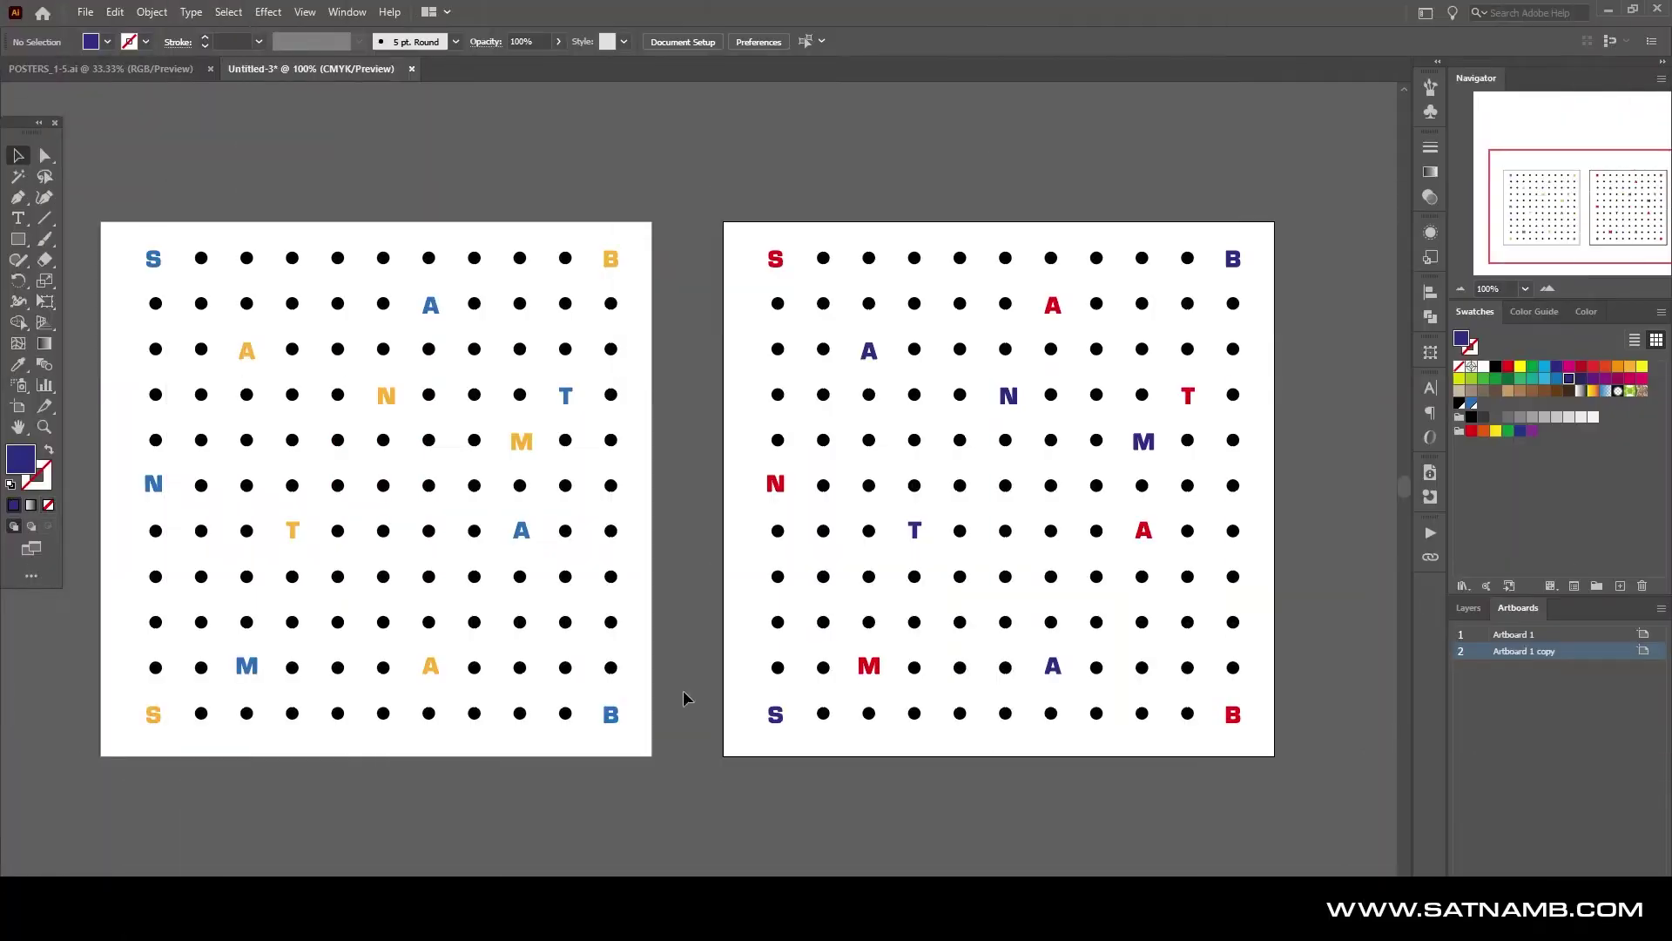
# Select all artwork, select a single black dot on the first artboard, and clear the selection
pyautogui.hotkey('ctrl', 'a')
pyautogui.click(662, 592)
pyautogui.click(554, 621)
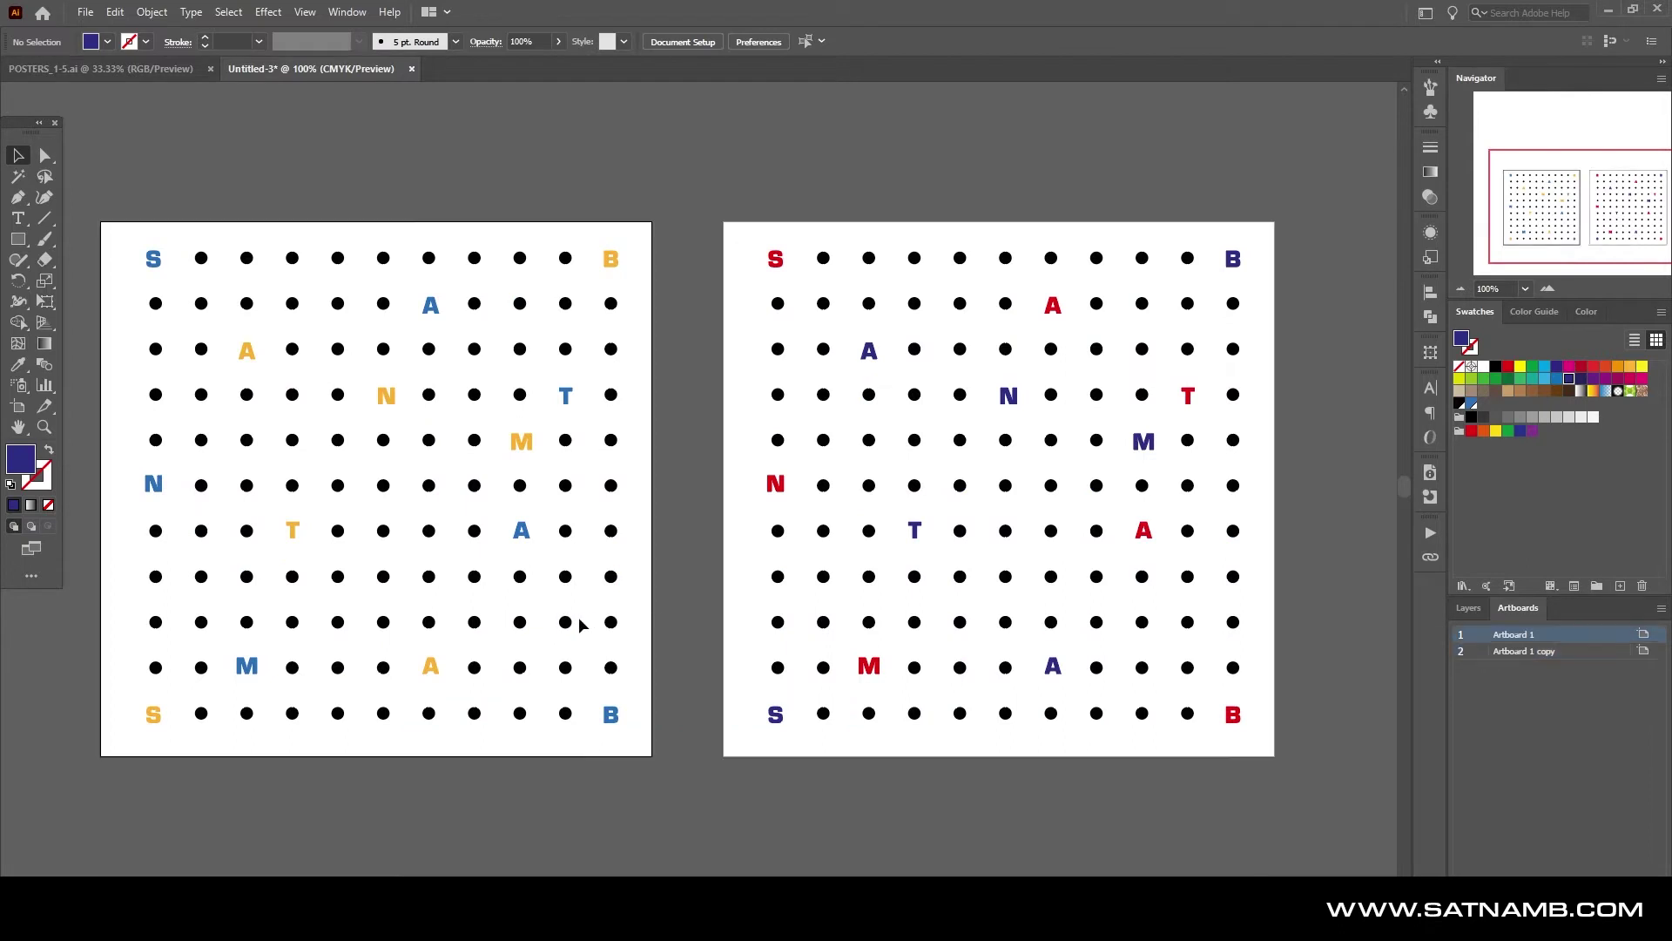
pyautogui.click(567, 622)
pyautogui.click(676, 165)
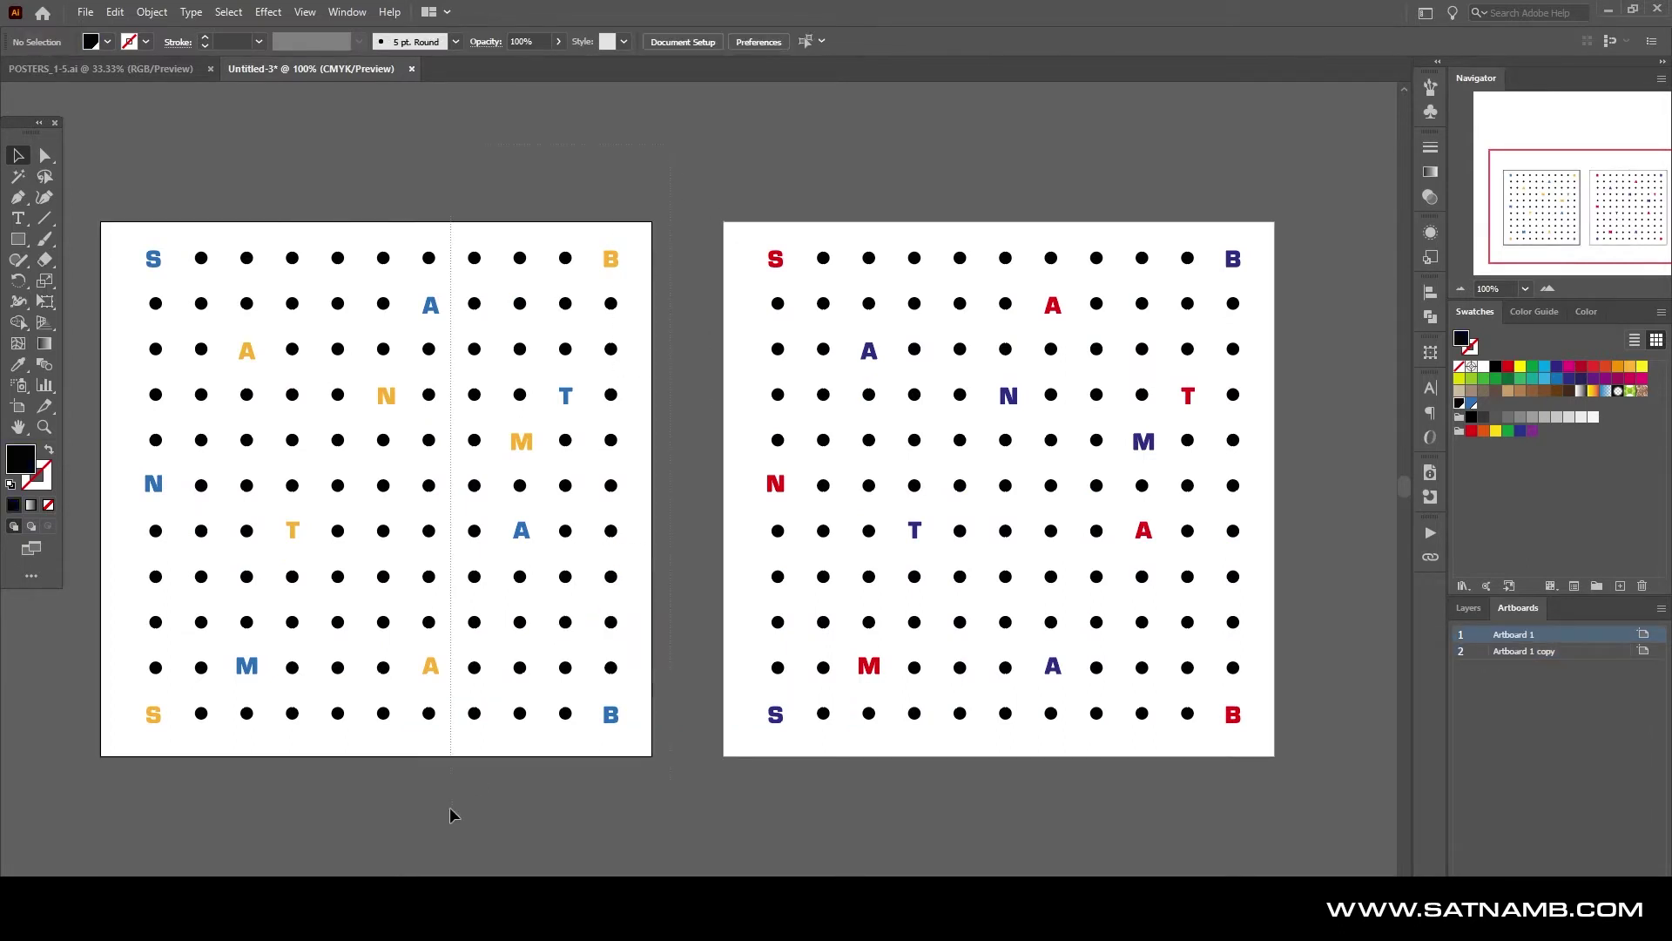
# Select all objects on the active artboard only, first for Artboard 1 and again for Artboard 1 copy
pyautogui.hotkey('ctrl', 'alt', 'a')
pyautogui.click(271, 761)
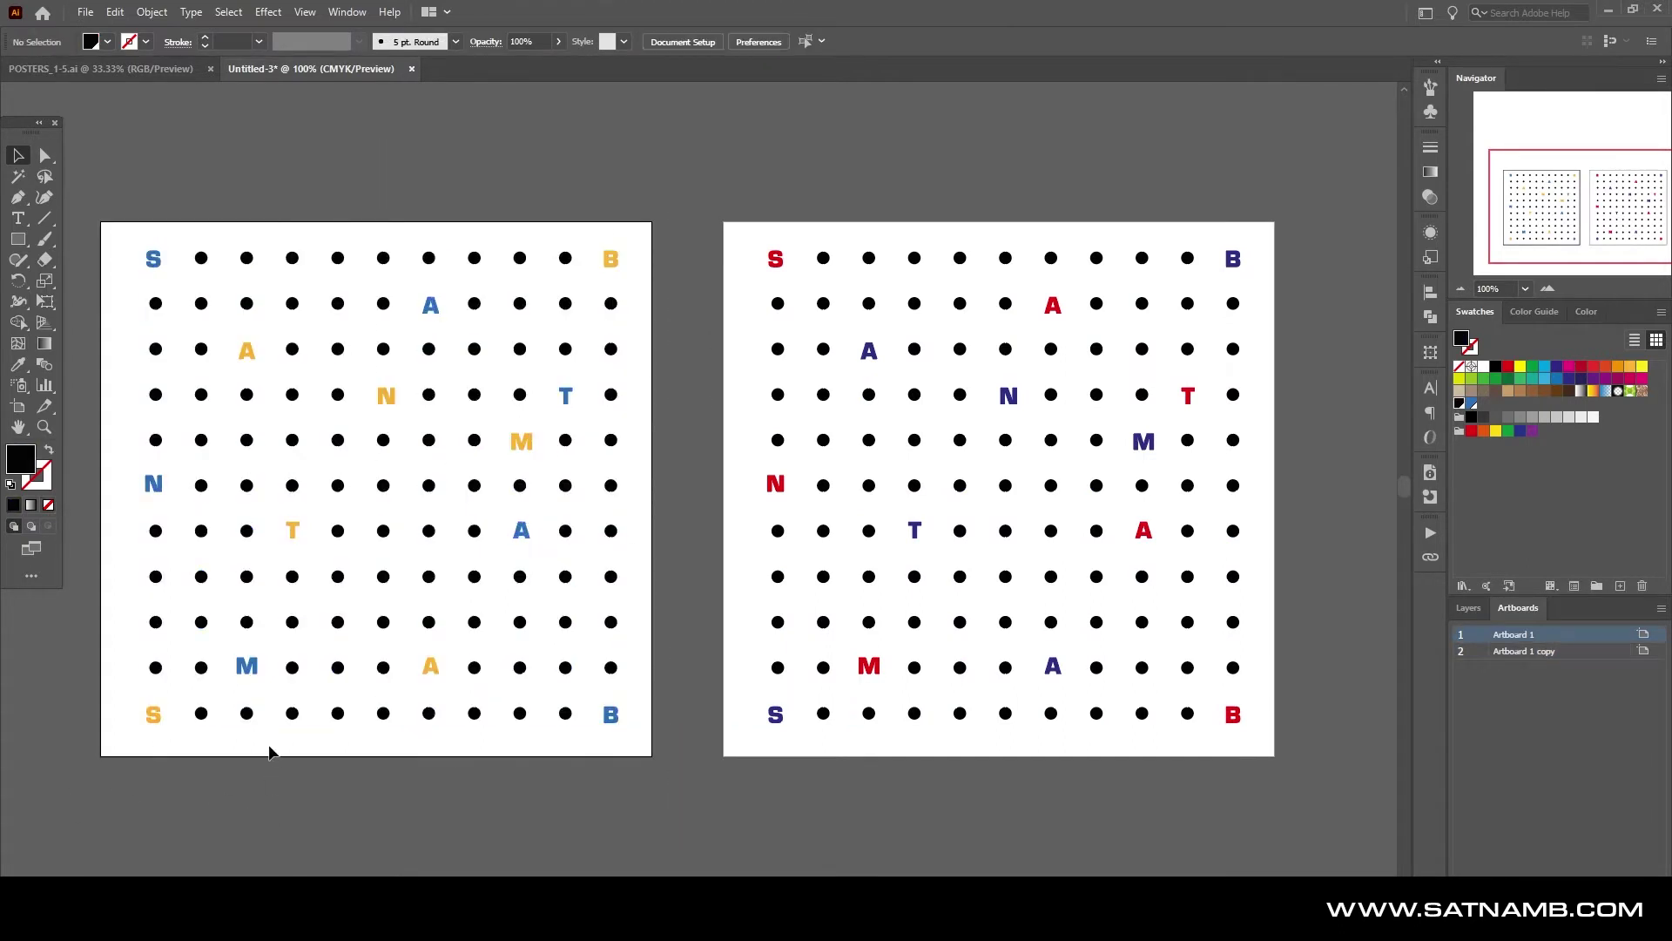
pyautogui.hotkey('ctrl', 'alt', 'a')
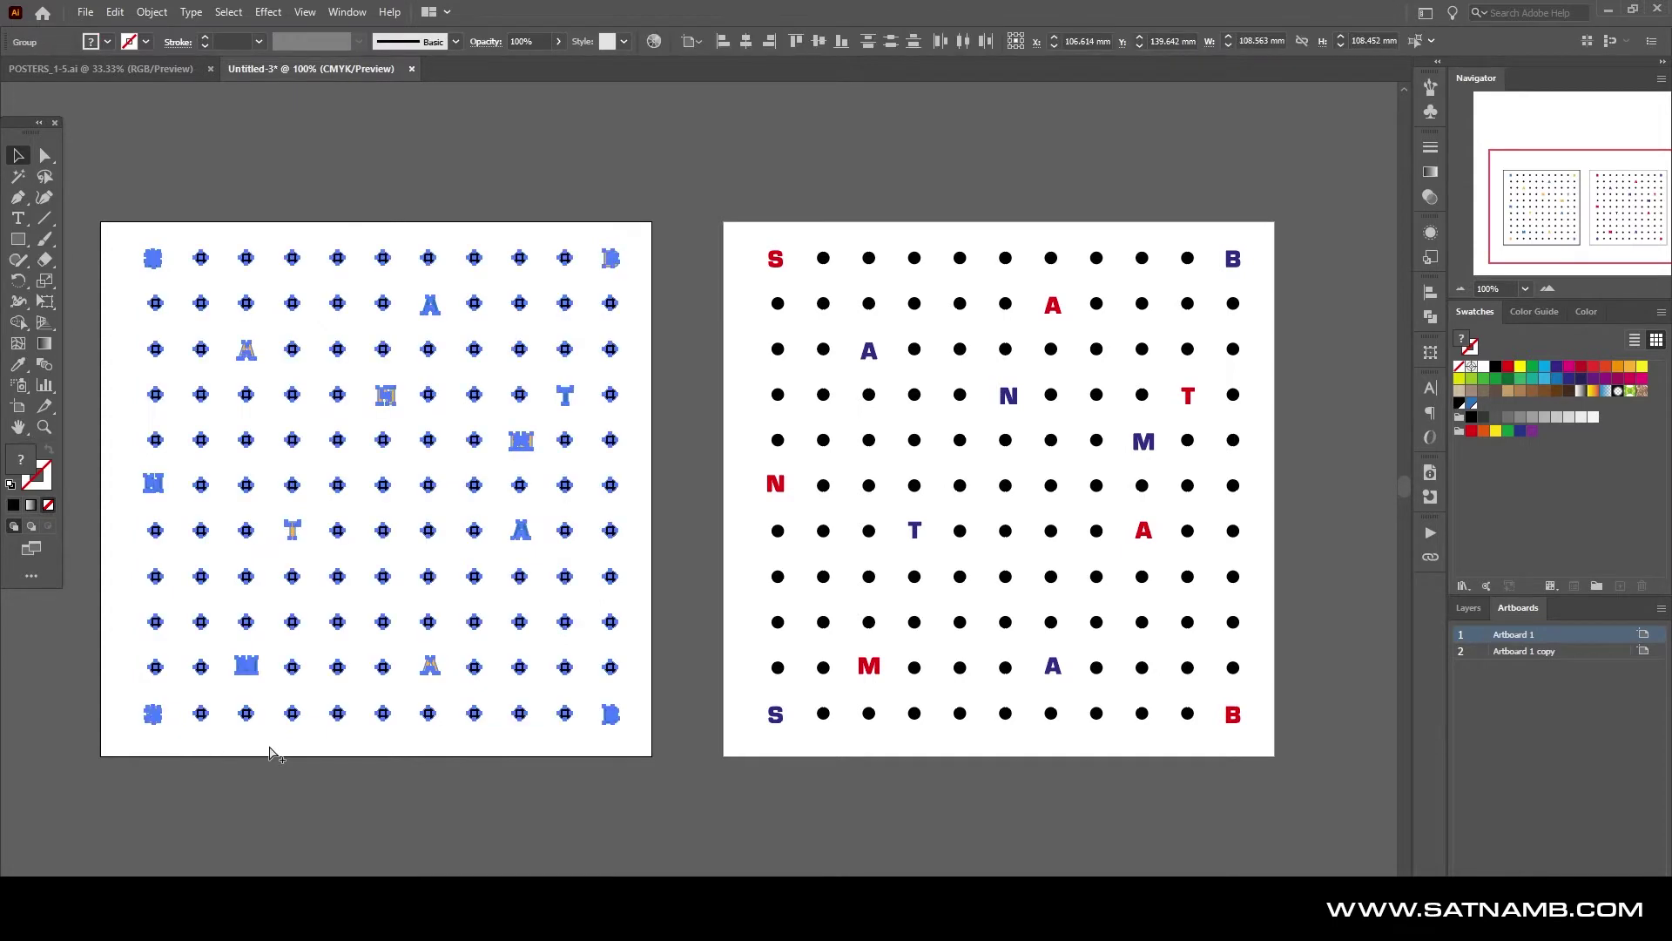
pyautogui.click(814, 754)
pyautogui.hotkey('ctrl', 'alt', 'a')
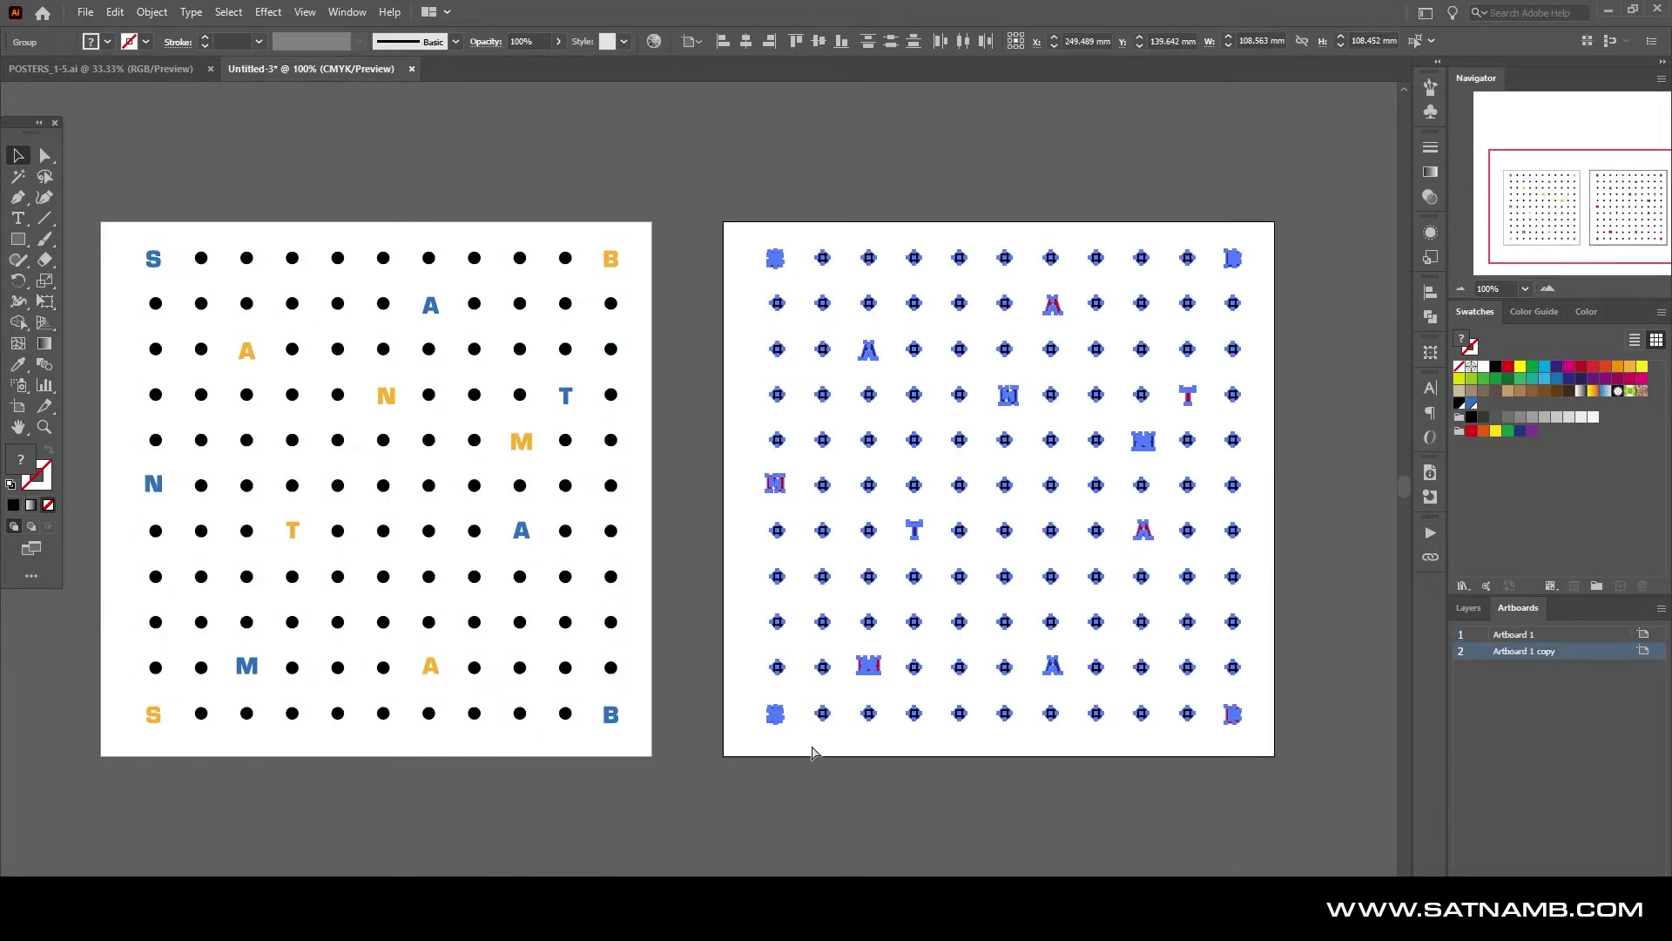
# Make Artboard 1 active, select all objects across both artboards, and deselect everything
pyautogui.click(641, 752)
pyautogui.hotkey('ctrl', 'a')
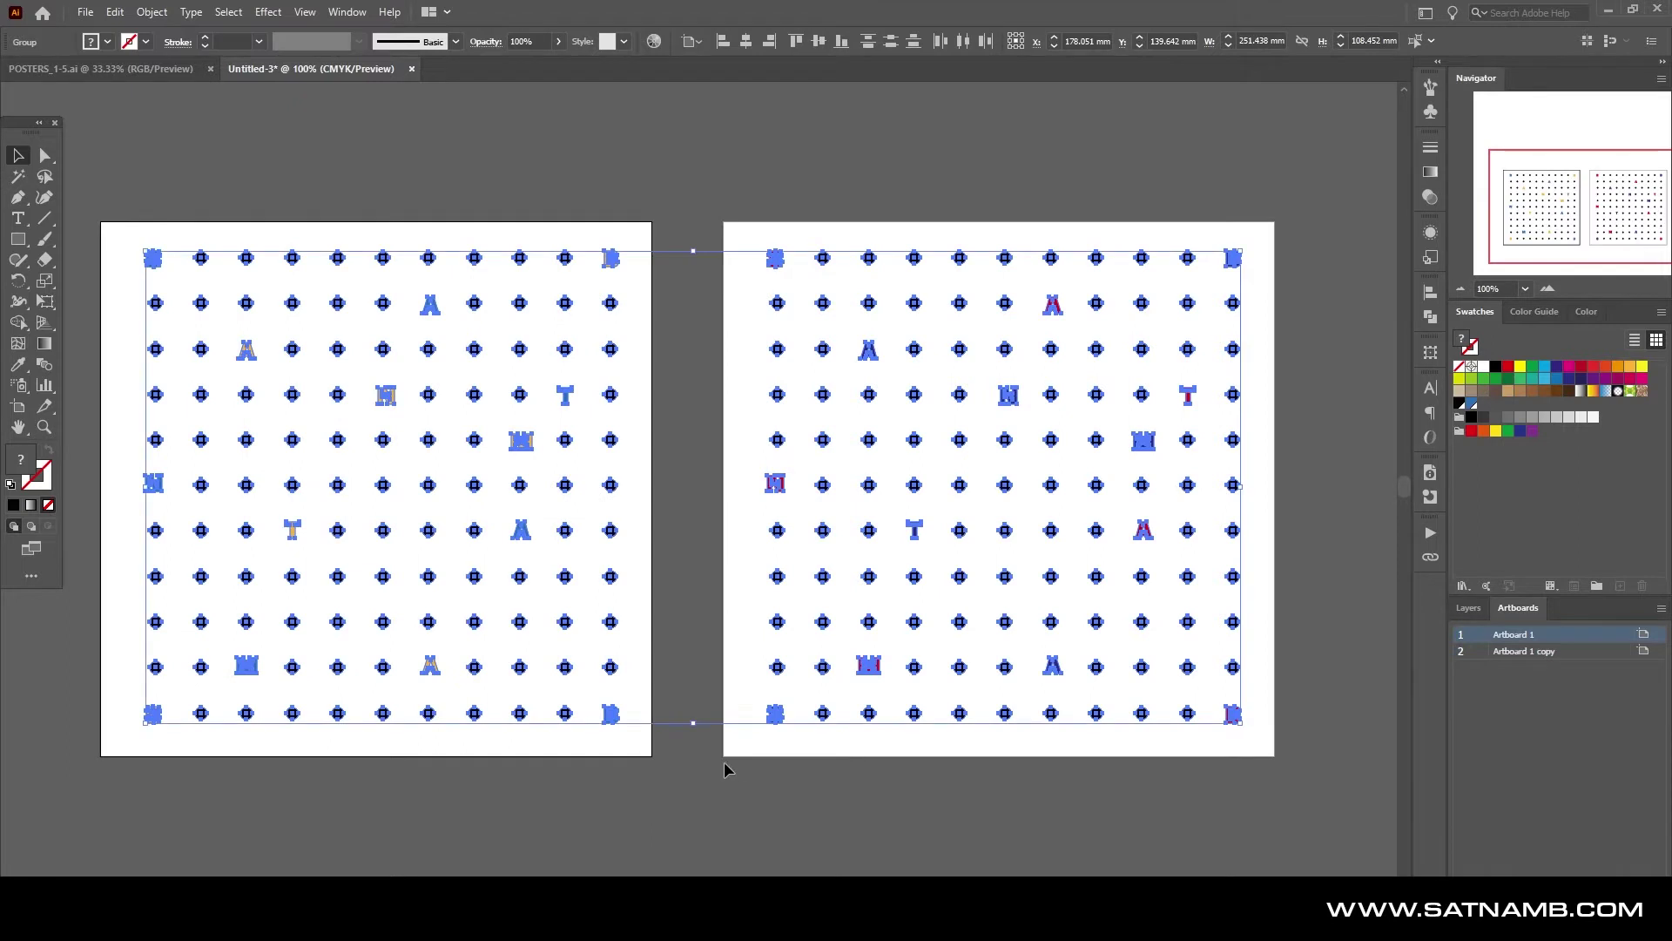
pyautogui.click(725, 765)
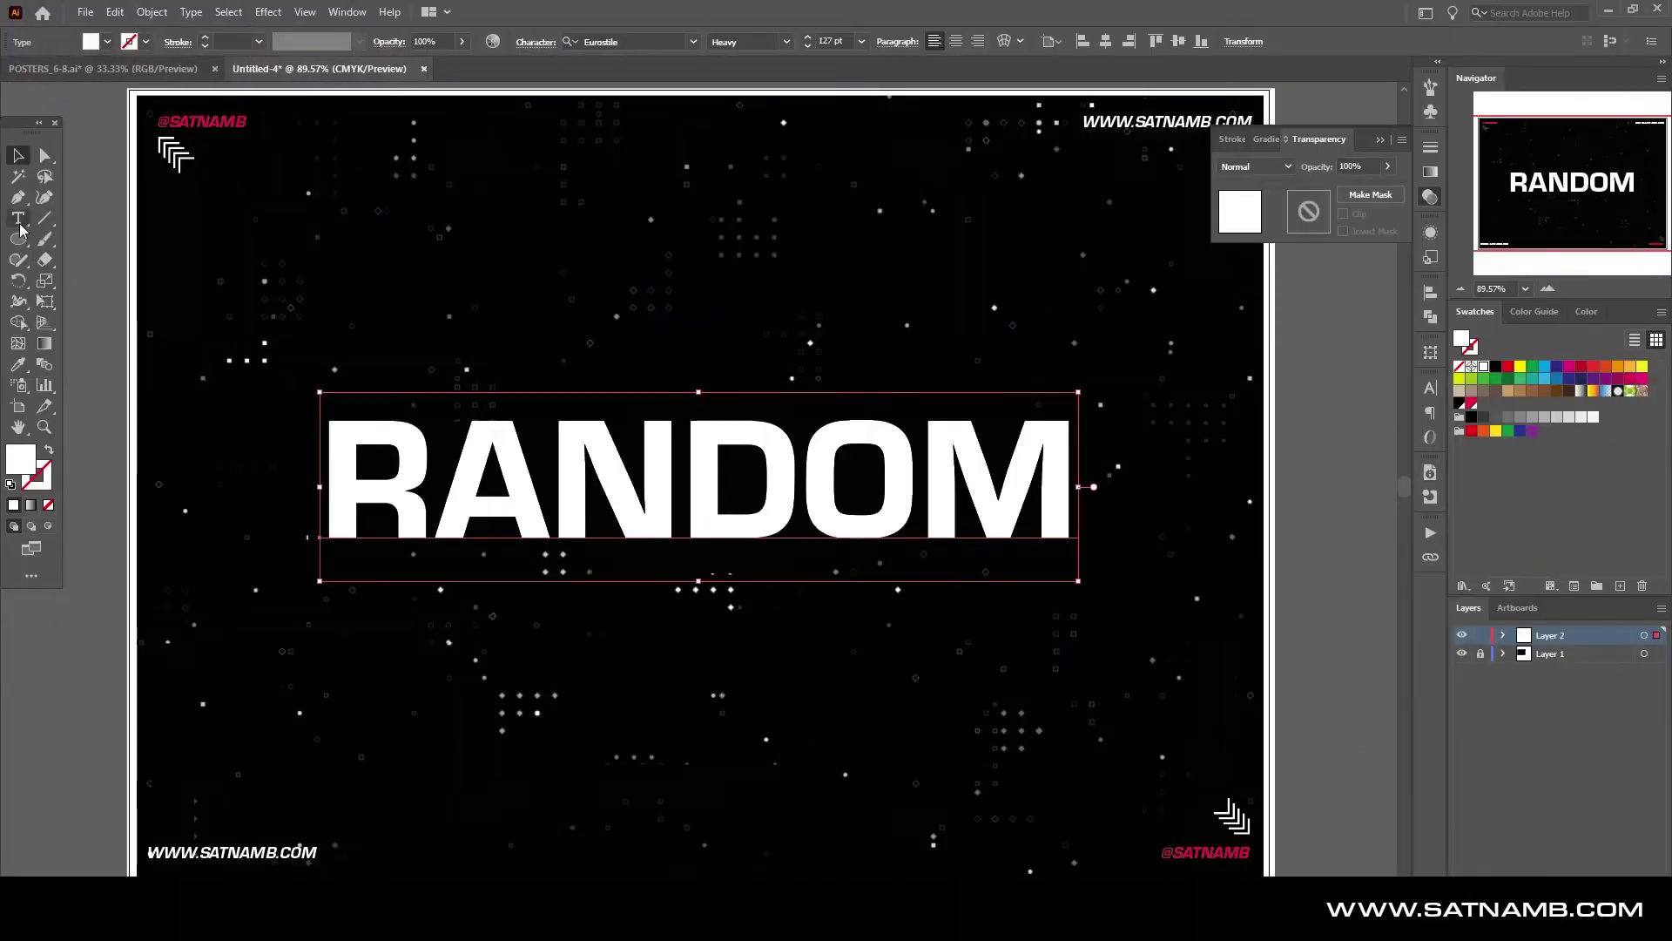
# With the Touch Type tool, move the letter R above the rest of RANDOM and tilt it counterclockwise
pyautogui.moveTo(19, 225); pyautogui.dragTo(139, 343)
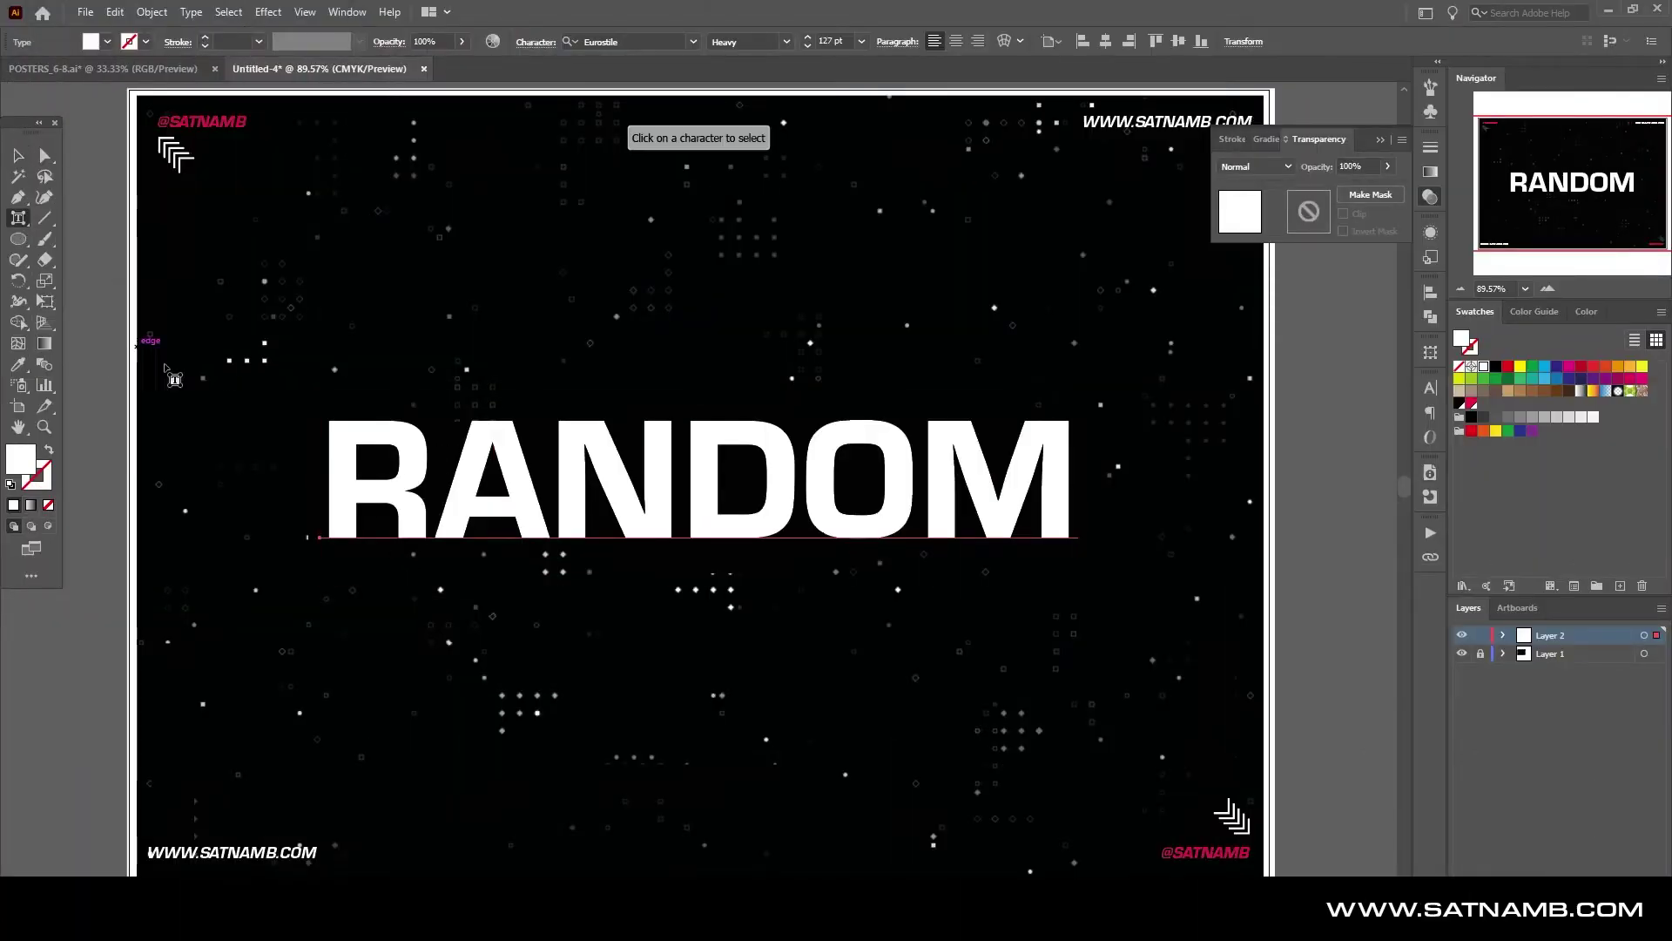
pyautogui.click(384, 492)
pyautogui.moveTo(384, 492); pyautogui.dragTo(384, 290)
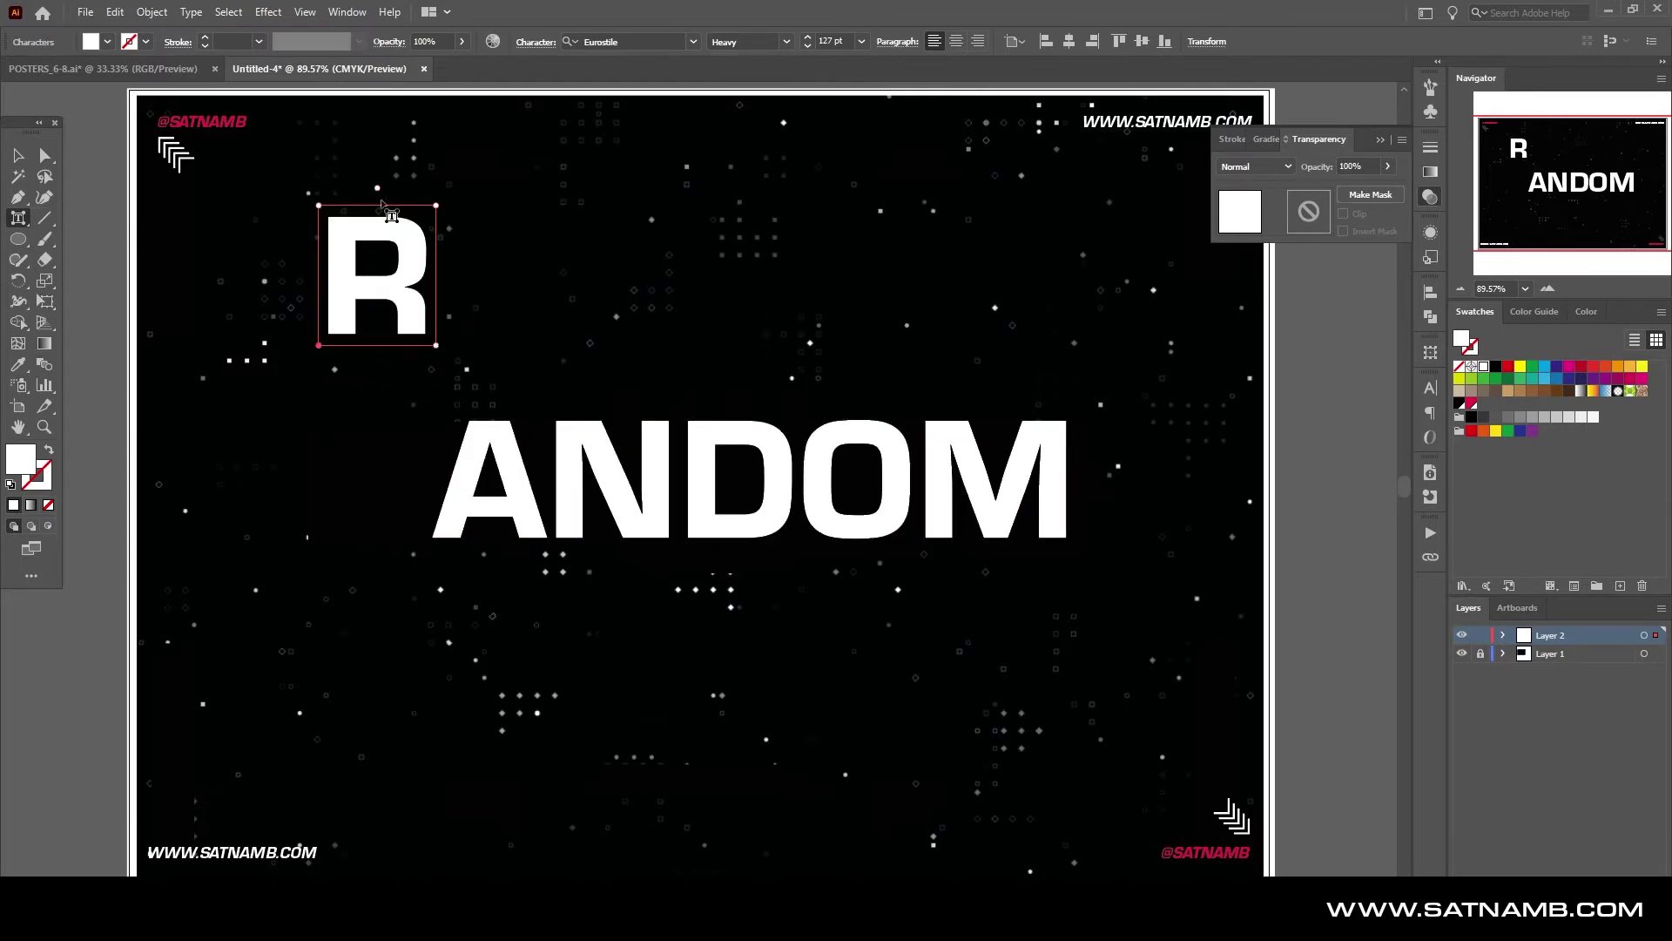
pyautogui.moveTo(378, 189)
pyautogui.mouseDown()
pyautogui.moveTo(331, 215)
pyautogui.moveTo(387, 195)
pyautogui.moveTo(347, 198)
pyautogui.mouseUp()
# Move the letter A up beside the raised R and rotate it clockwise
pyautogui.click(514, 470)
pyautogui.moveTo(544, 455); pyautogui.dragTo(548, 288)
pyautogui.moveTo(551, 230); pyautogui.dragTo(577, 233)
# Move the letter N beneath the A and tilt it counterclockwise
pyautogui.click(692, 462)
pyautogui.moveTo(693, 462); pyautogui.dragTo(531, 471)
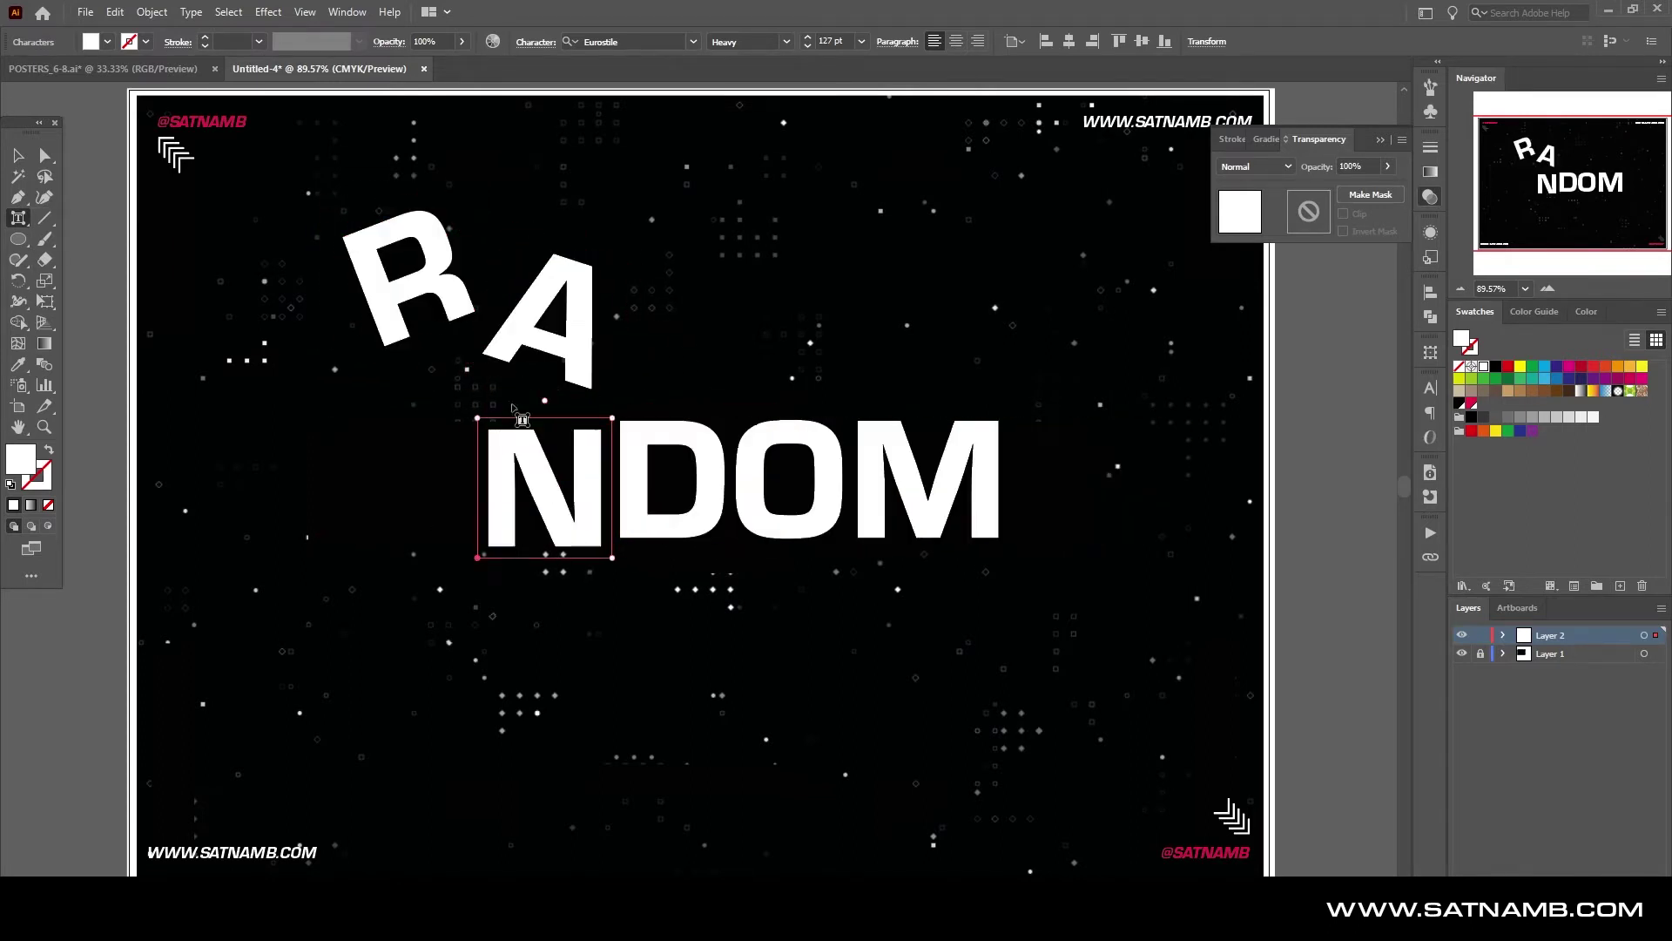
pyautogui.moveTo(544, 400); pyautogui.dragTo(568, 405)
# Shift the letter D slightly away from the N and below the word's baseline, and rotate it clockwise
pyautogui.moveTo(723, 474); pyautogui.dragTo(754, 498)
pyautogui.moveTo(719, 418); pyautogui.dragTo(734, 420)
pyautogui.click(873, 530)
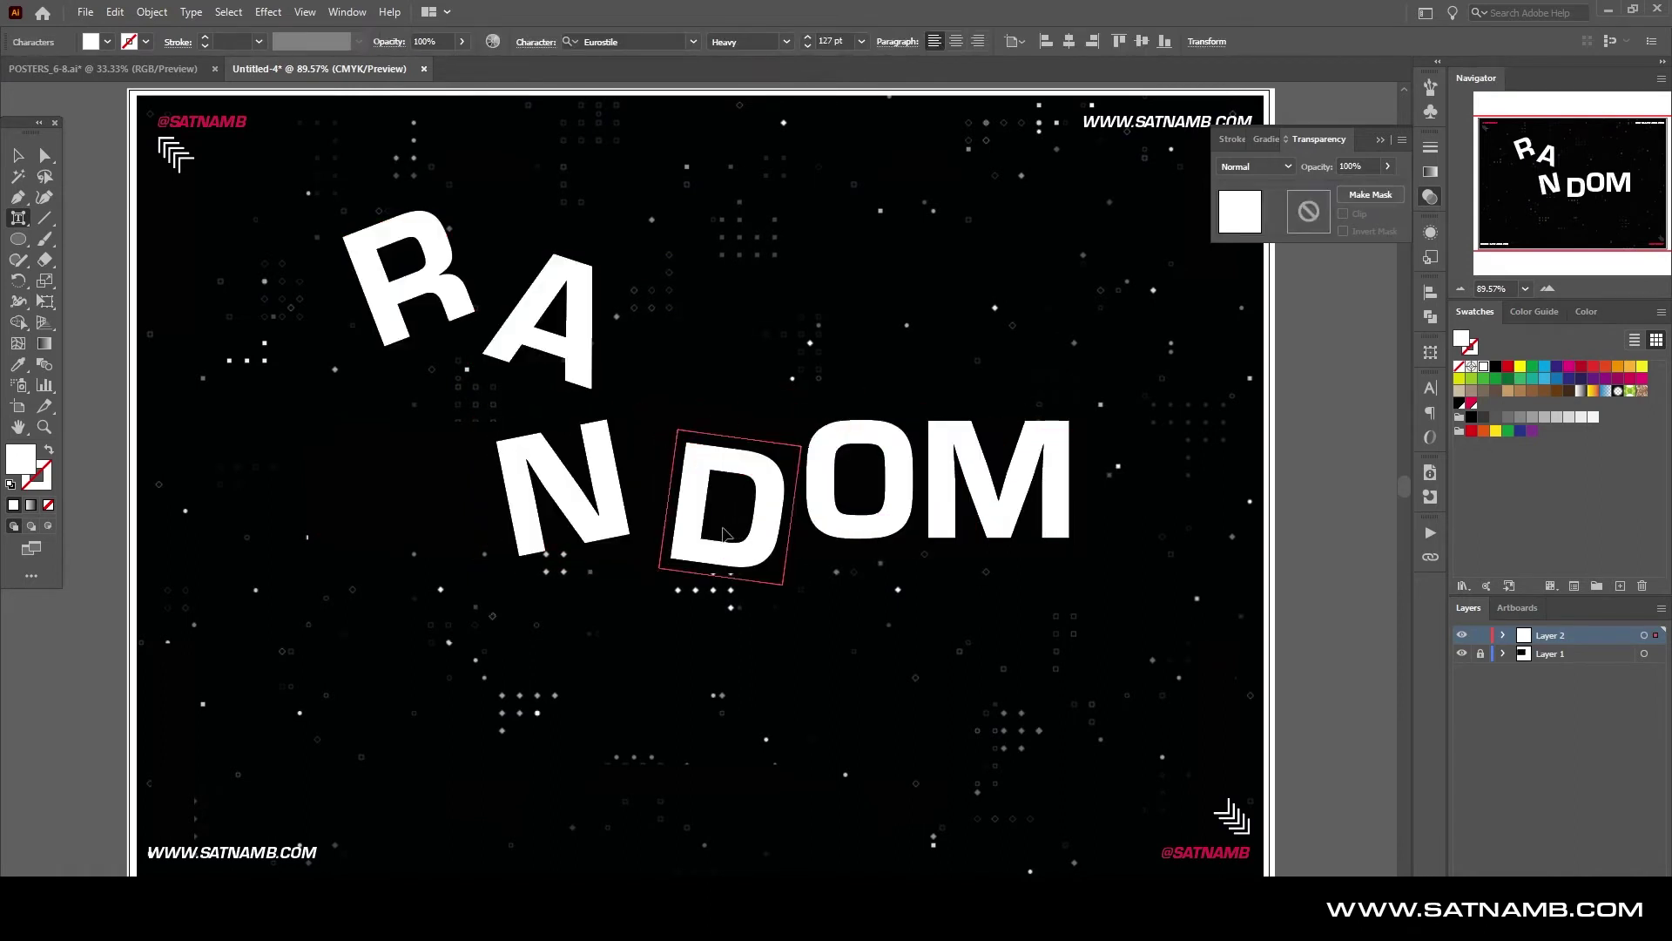
pyautogui.moveTo(734, 525); pyautogui.dragTo(706, 533)
# Move the letters O and M down below the rest of the word, and transform the M
pyautogui.moveTo(849, 515); pyautogui.dragTo(823, 710)
pyautogui.moveTo(958, 522); pyautogui.dragTo(932, 788)
pyautogui.moveTo(1027, 671); pyautogui.dragTo(1098, 627)
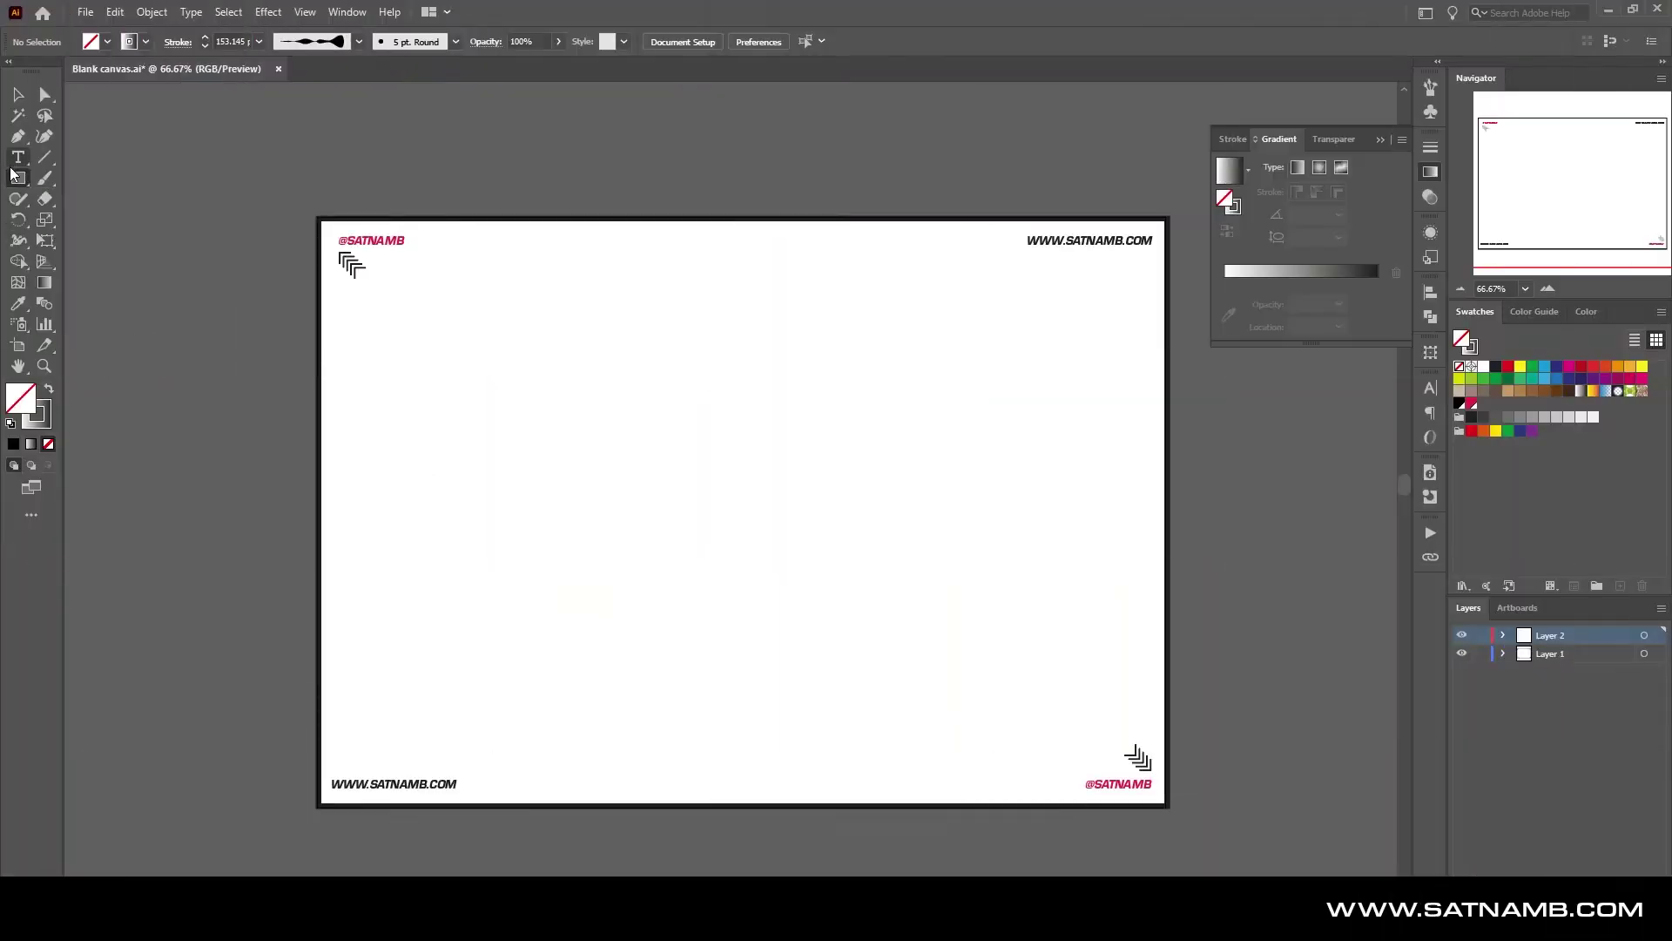
# Draw a circle about 13.5 mm in diameter near the artboard's centre, and swap its fill and stroke so the gradient fills it
pyautogui.moveTo(18, 178); pyautogui.dragTo(70, 221)
pyautogui.moveTo(693, 483); pyautogui.dragTo(735, 524)
pyautogui.click(50, 392)
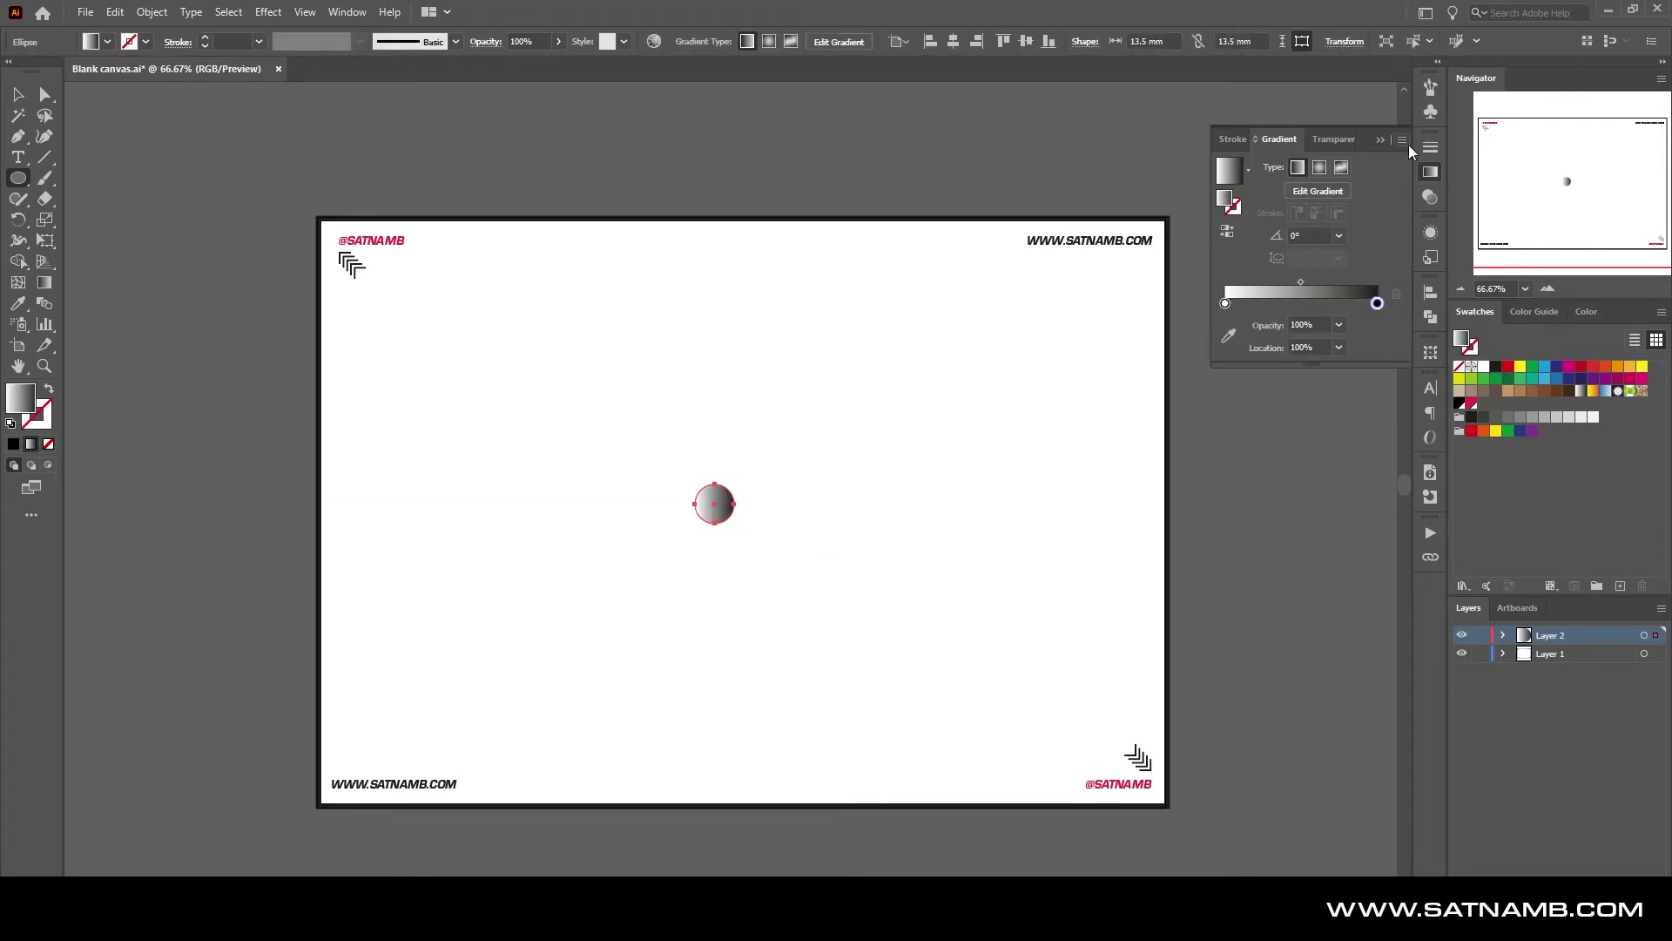
# Change the circle's fill to a freeform gradient
pyautogui.click(1429, 174)
pyautogui.click(1430, 175)
pyautogui.click(1341, 166)
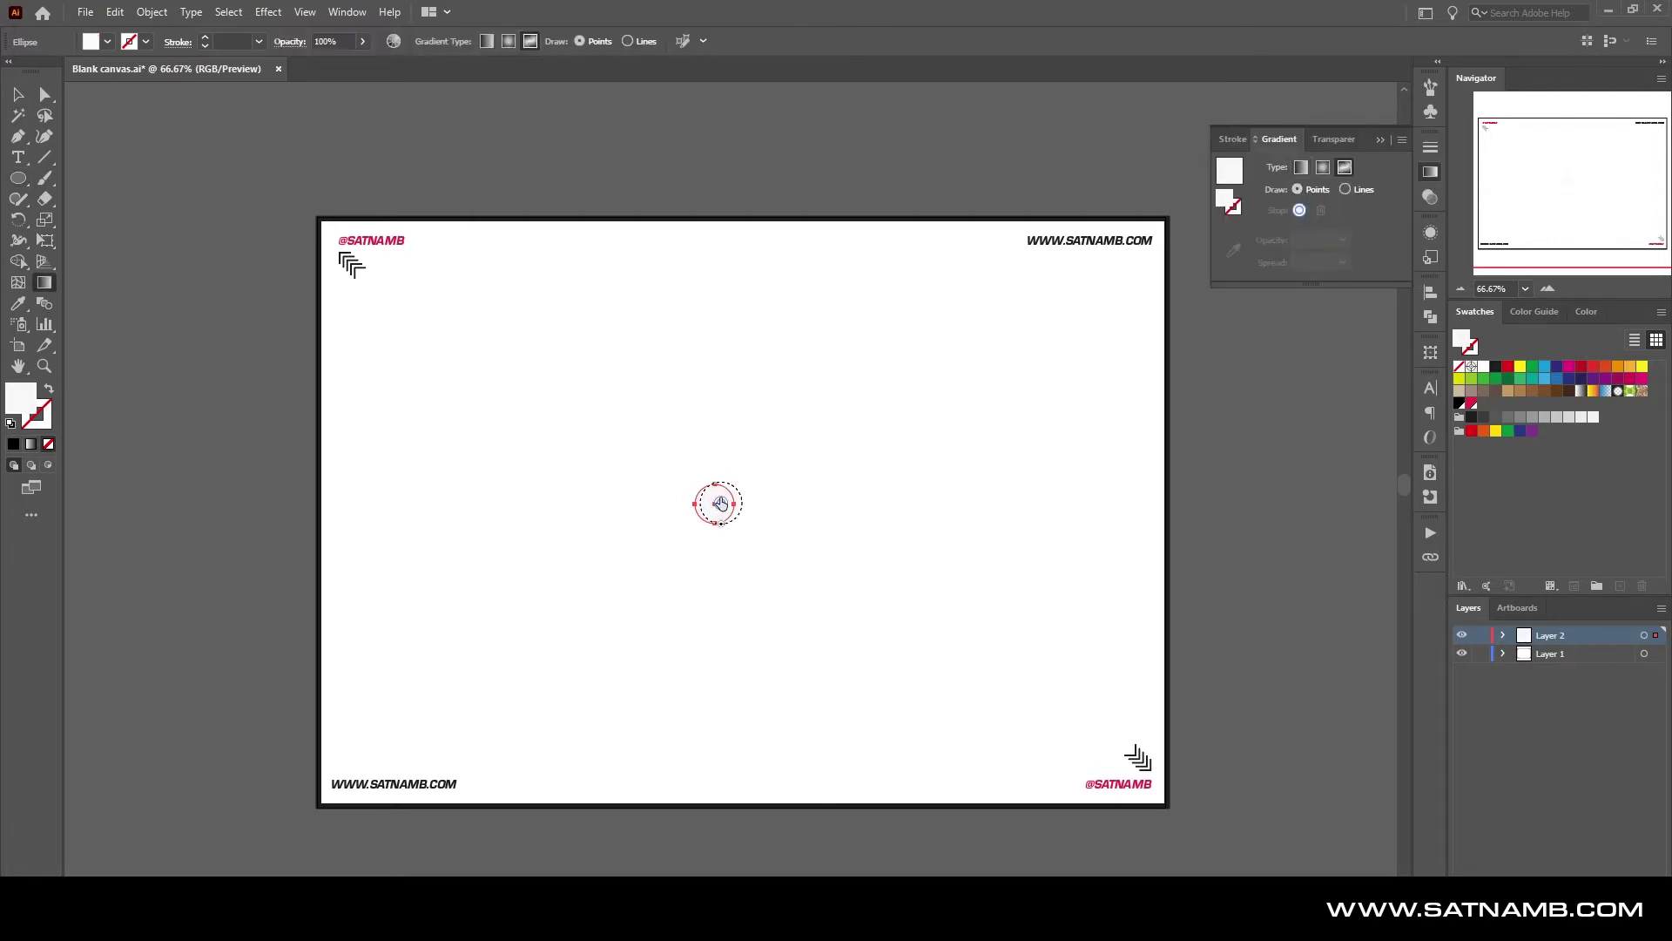
# Add a red colour point to the circle's freeform gradient and place it near the circle's lower edge
pyautogui.hotkey('ctrl', '=')
pyautogui.hotkey('ctrl', '=')
pyautogui.click(707, 512)
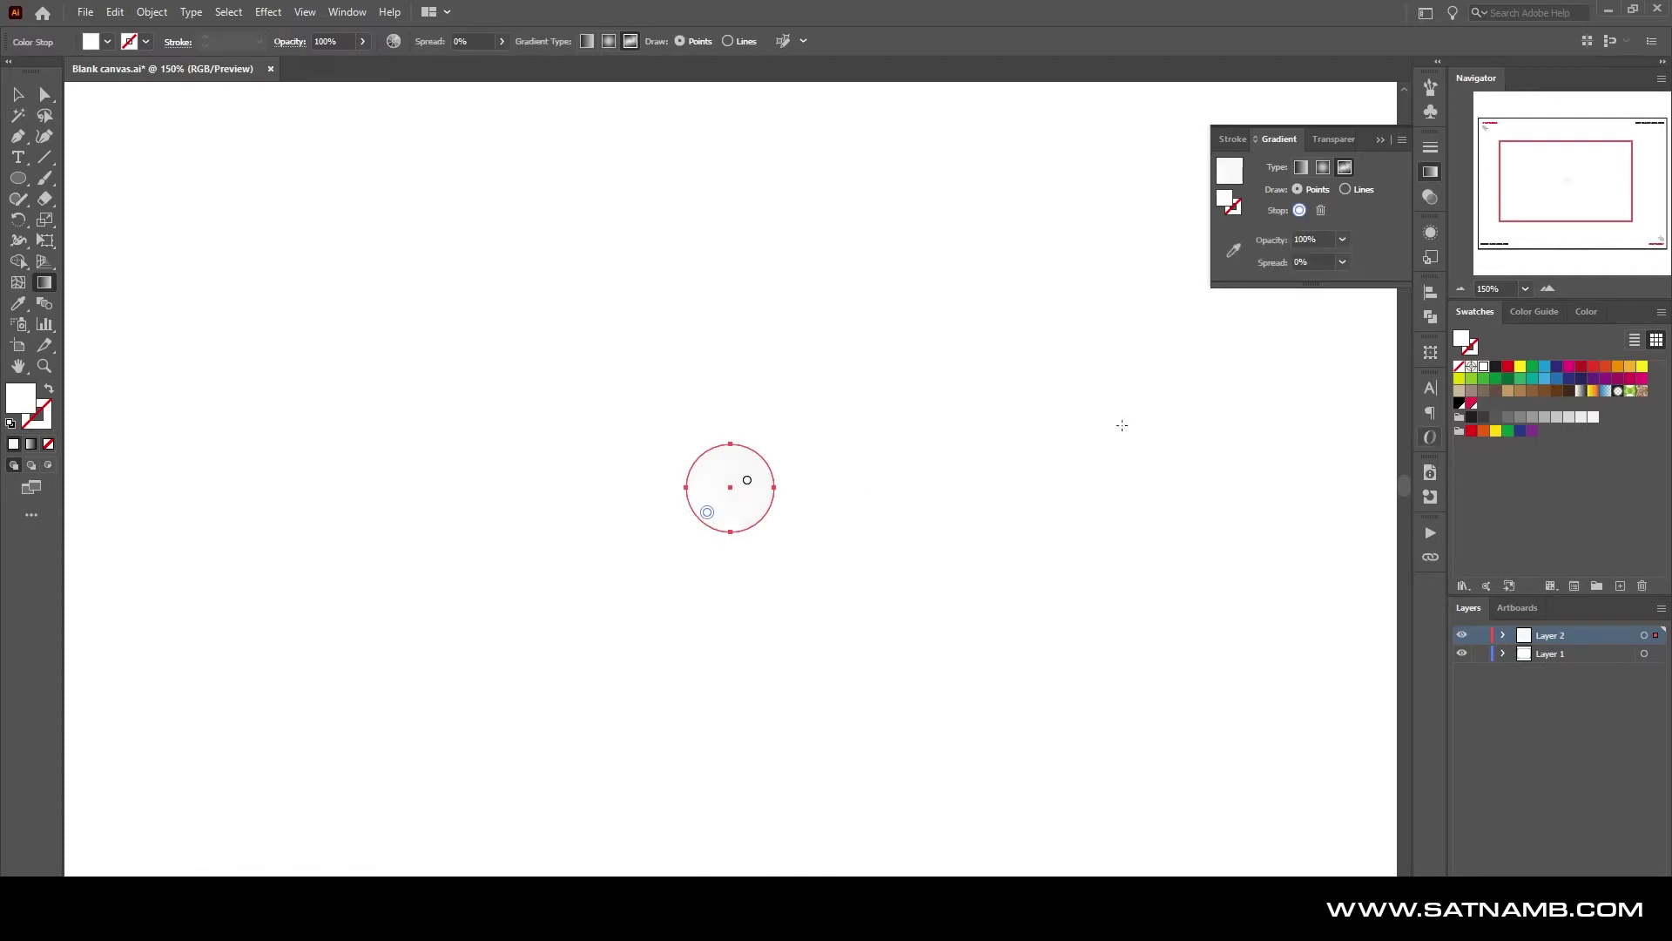
pyautogui.click(1508, 366)
pyautogui.moveTo(707, 512); pyautogui.dragTo(738, 518)
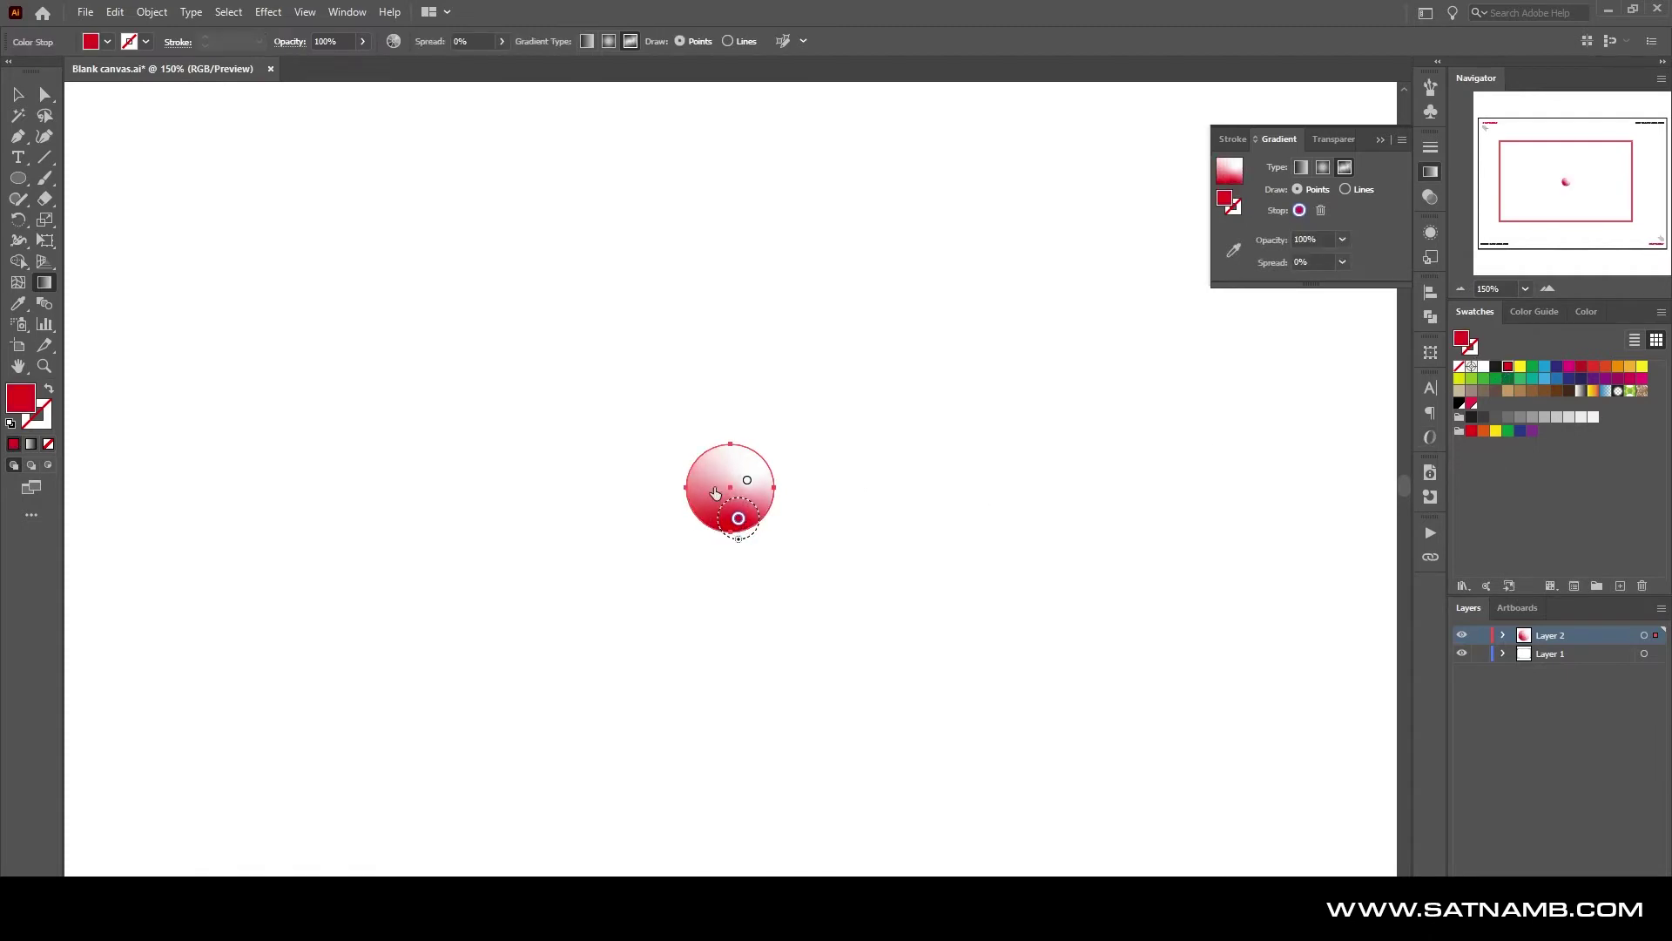
# Add a dark blue colour point on the upper-left part of the circle, and deselect the circle
pyautogui.click(705, 479)
pyautogui.click(1570, 379)
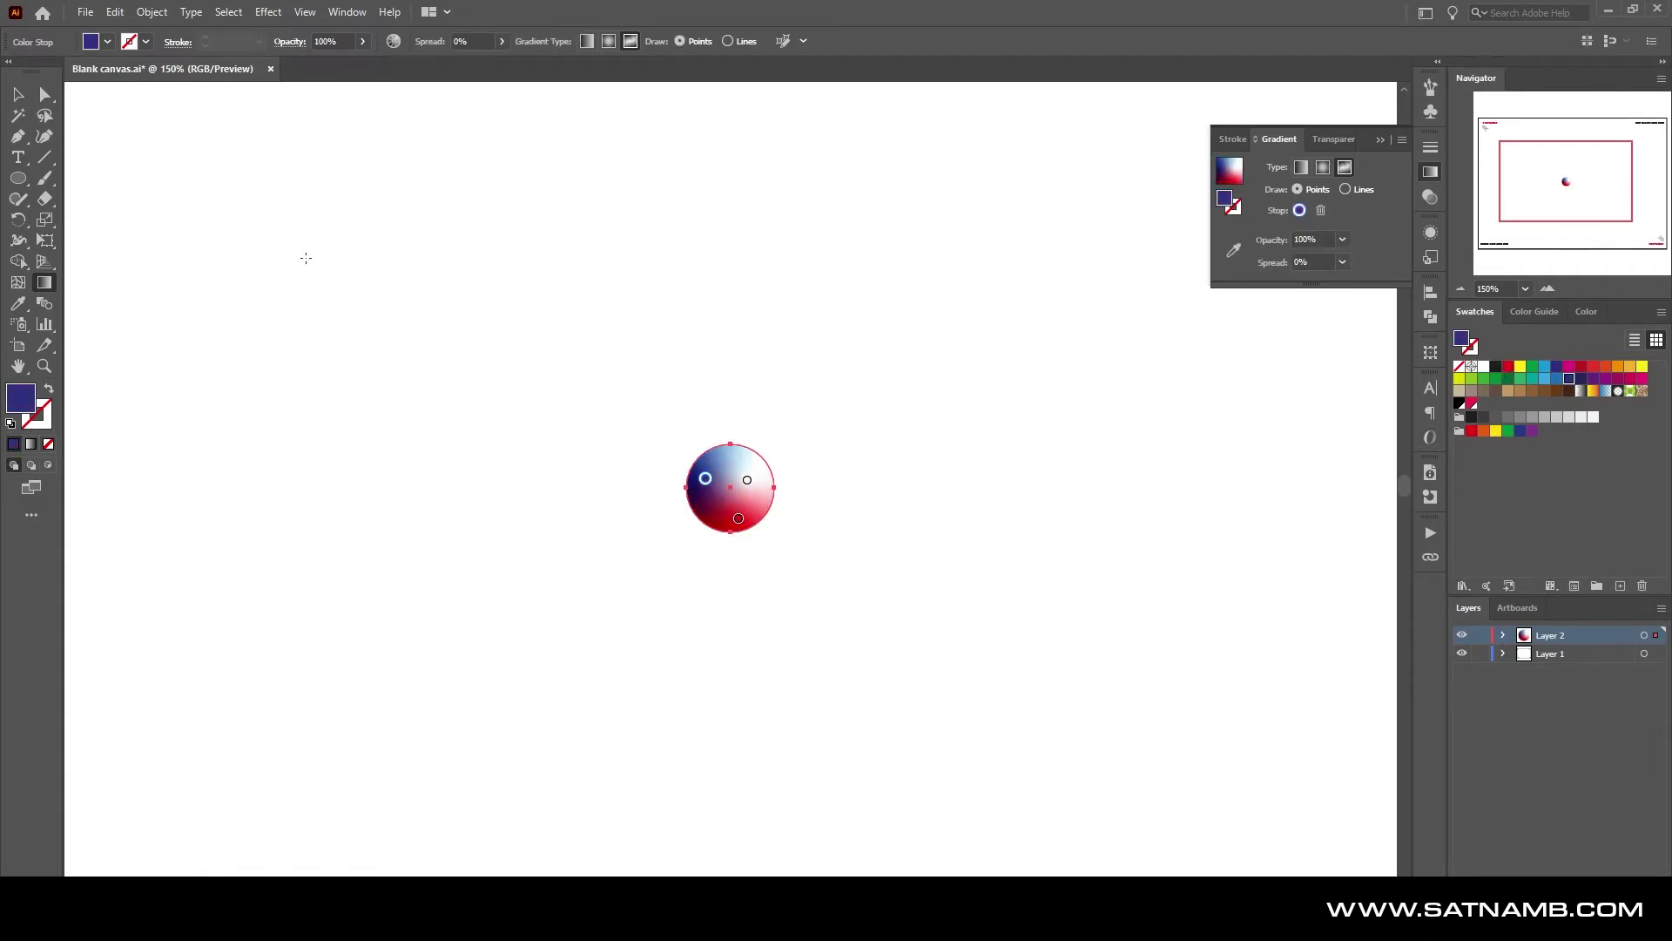
pyautogui.click(19, 96)
pyautogui.click(774, 545)
pyautogui.hotkey('ctrl', '0')
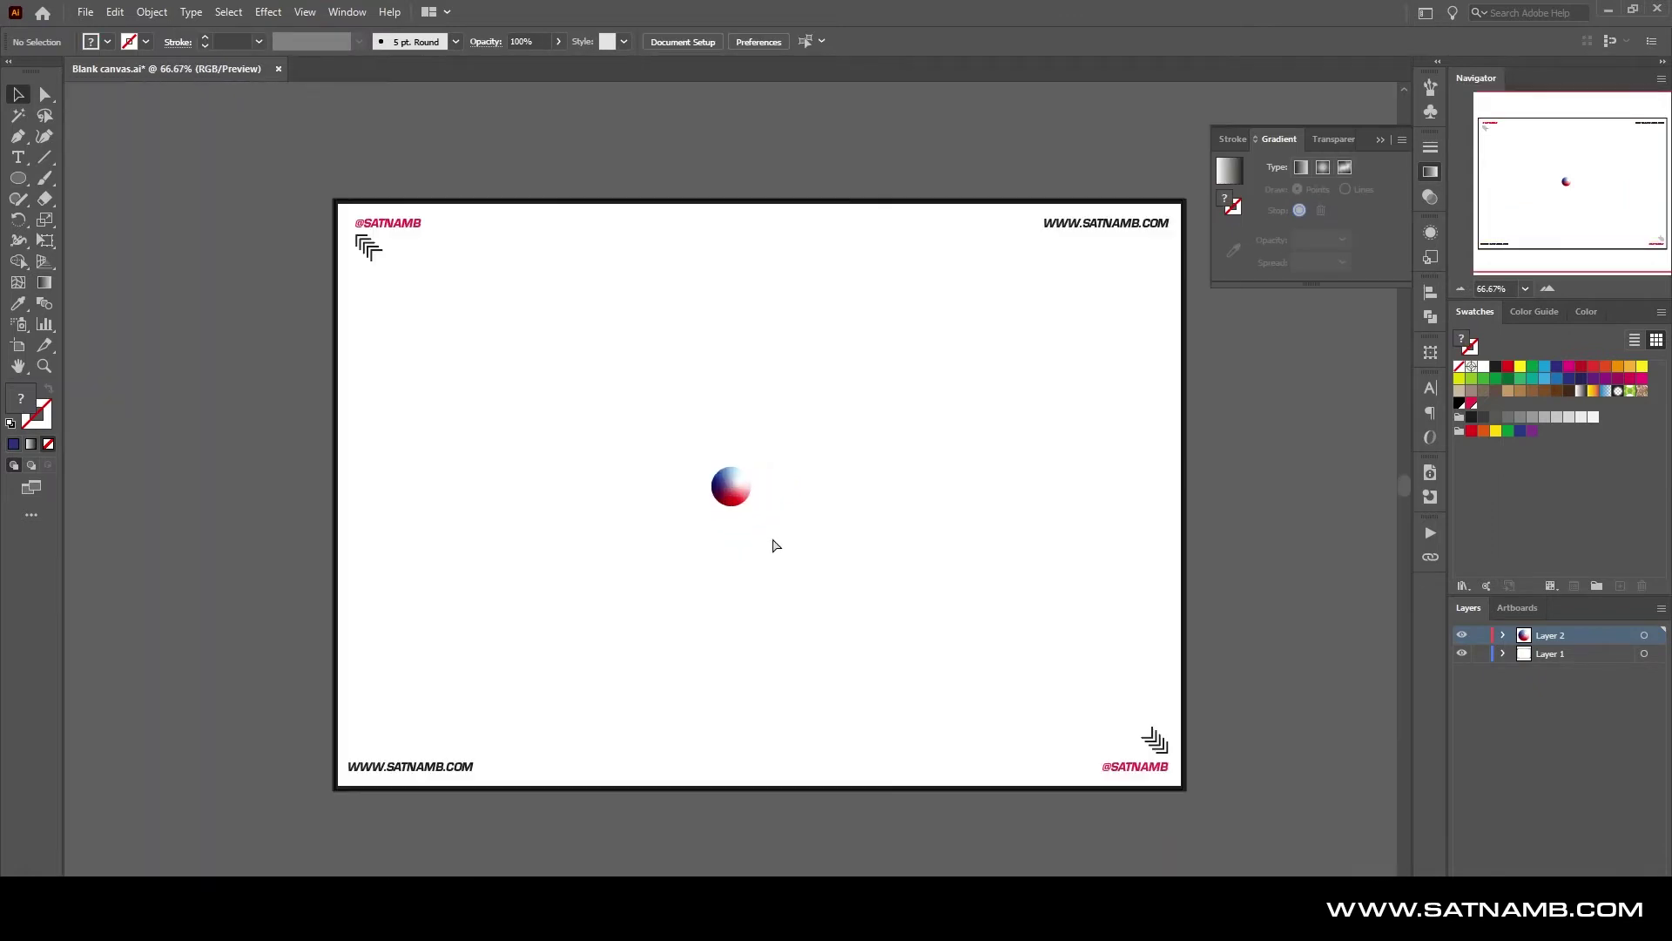
# Start a Distort & Transform Transform effect on the gradient circle with 20 copies
pyautogui.click(736, 478)
pyautogui.click(268, 11)
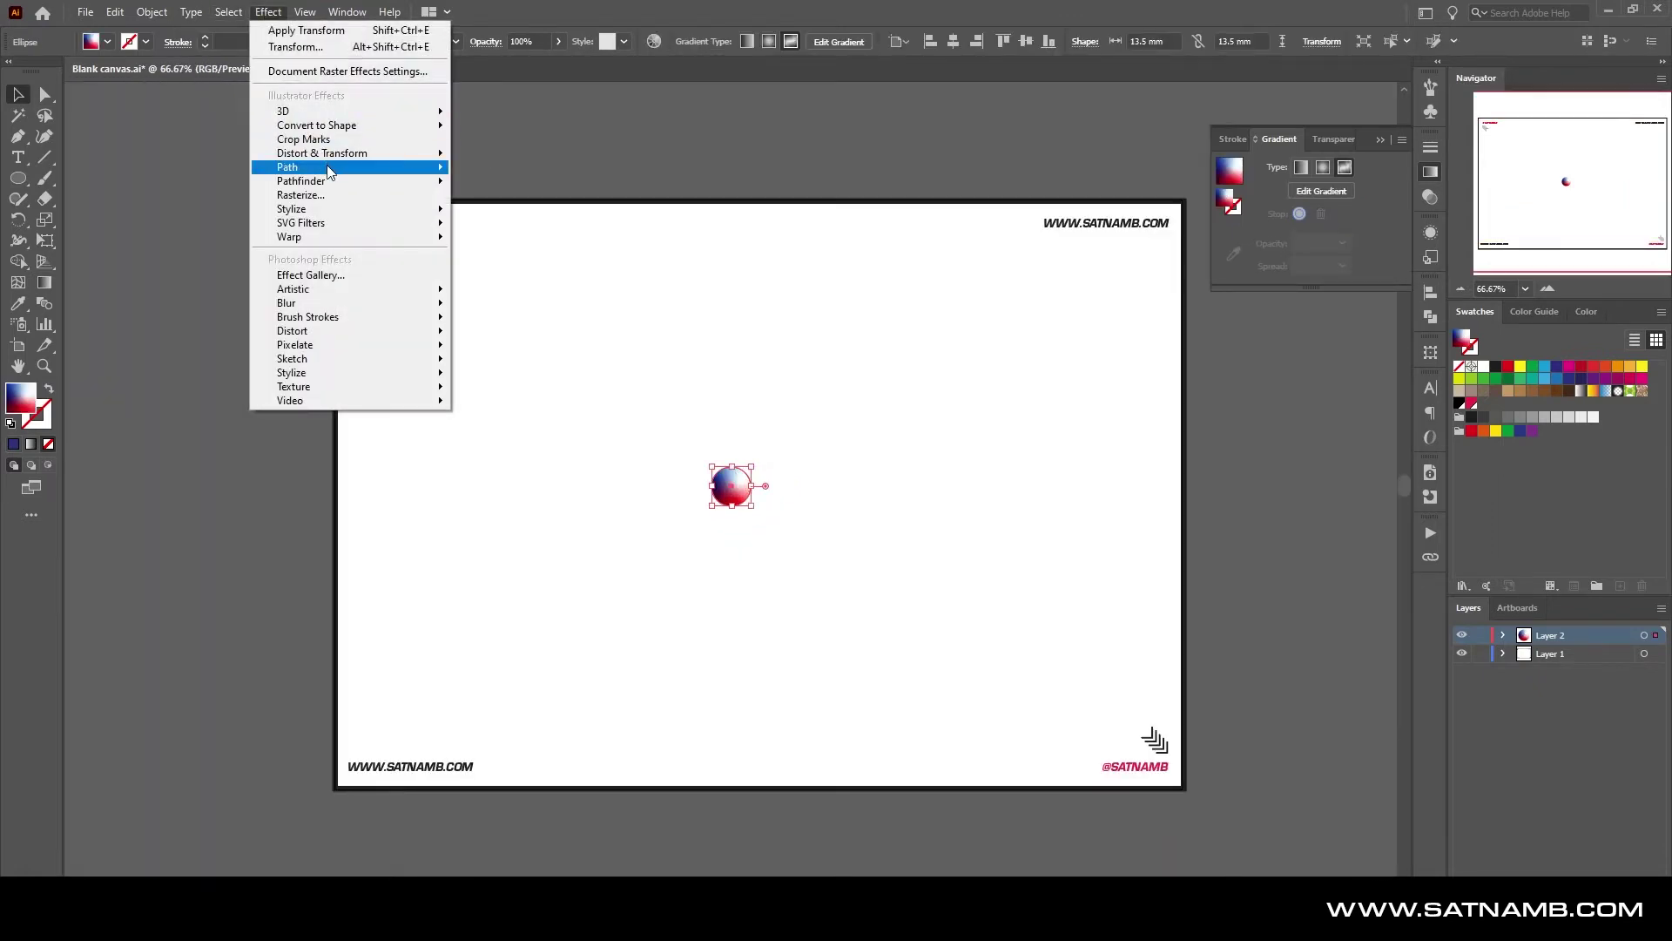
pyautogui.moveTo(331, 161)
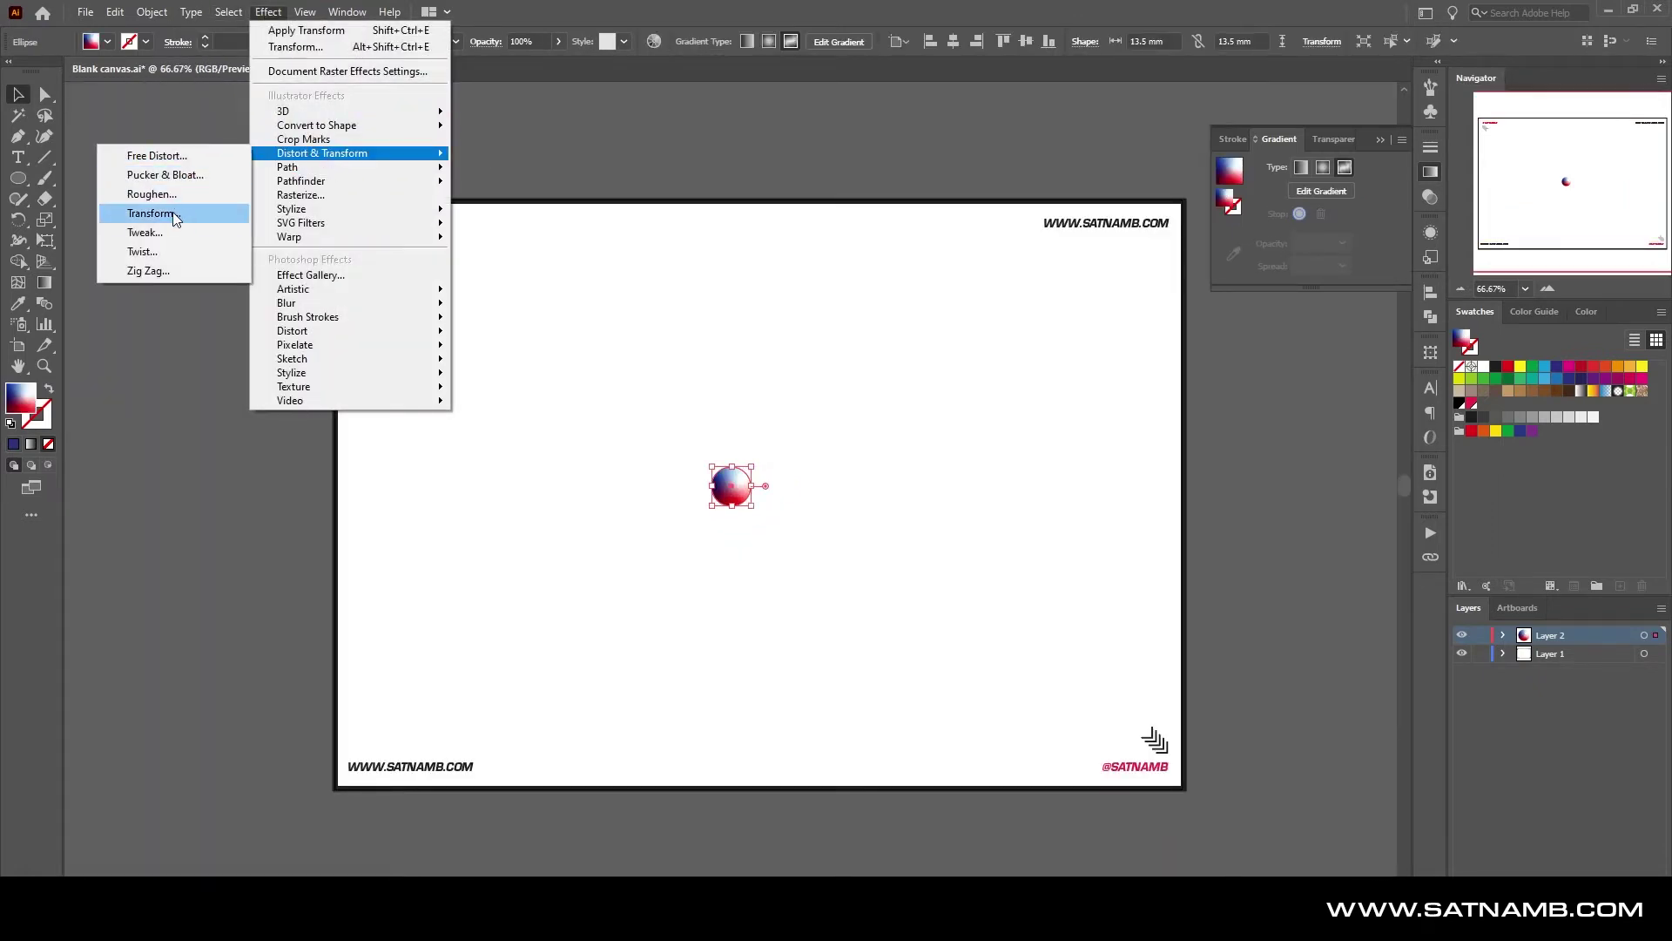
pyautogui.click(153, 213)
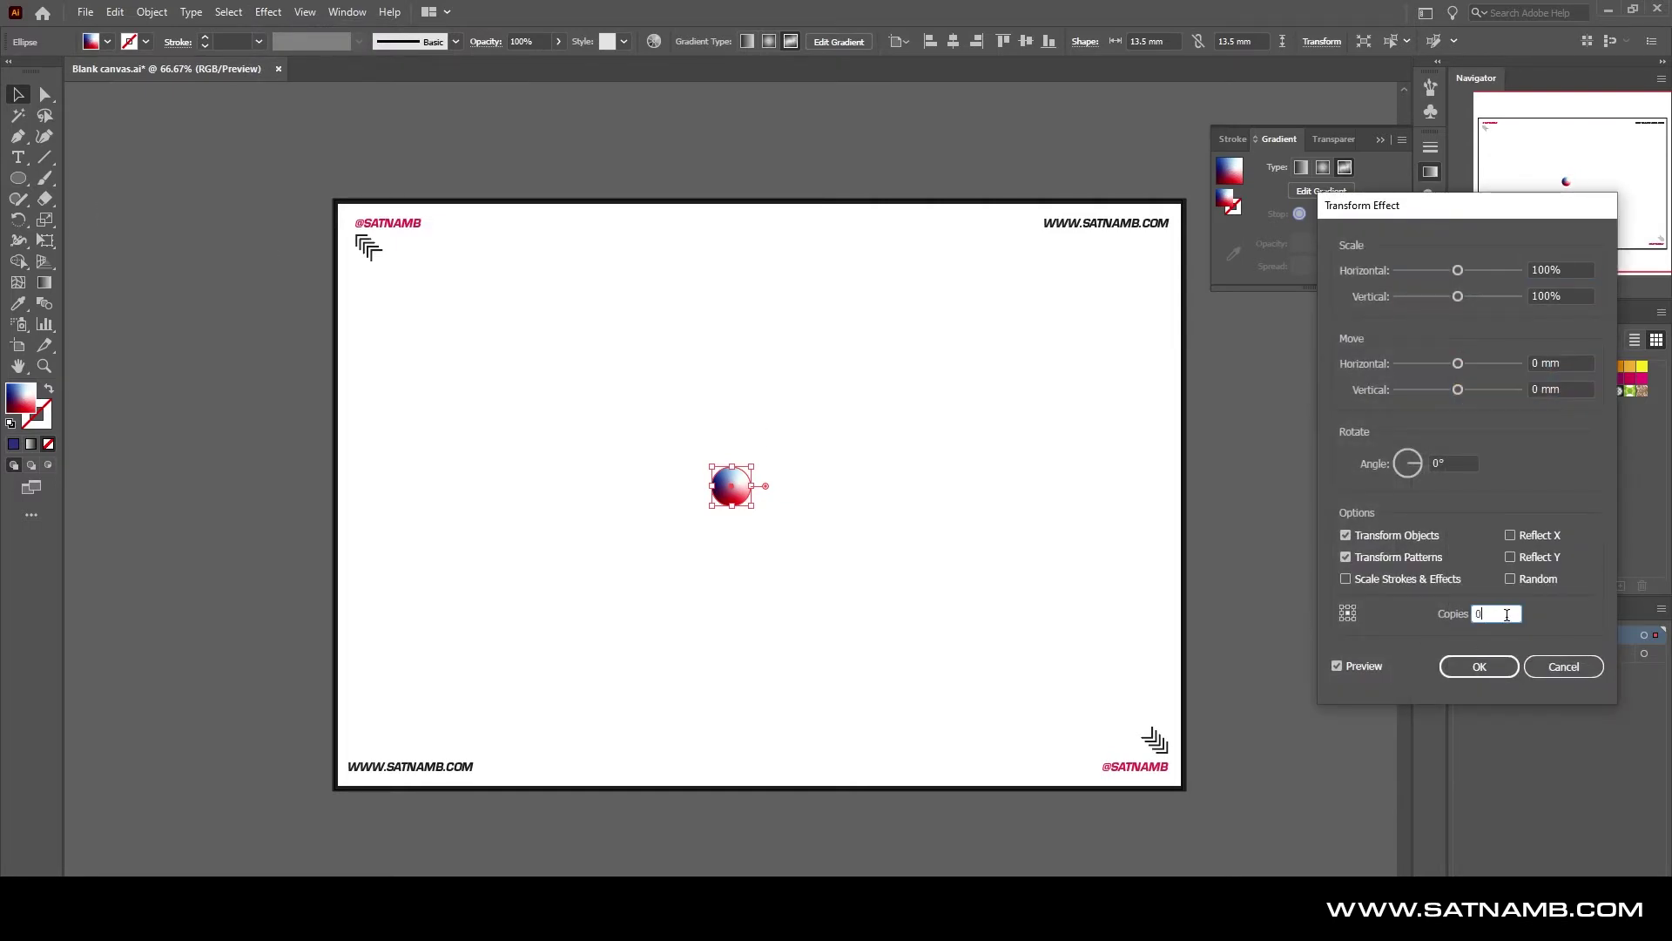
pyautogui.write('20')
# Try horizontal and vertical move offsets for the circle copies, and reset both distances to 0 mm
pyautogui.click(1472, 366)
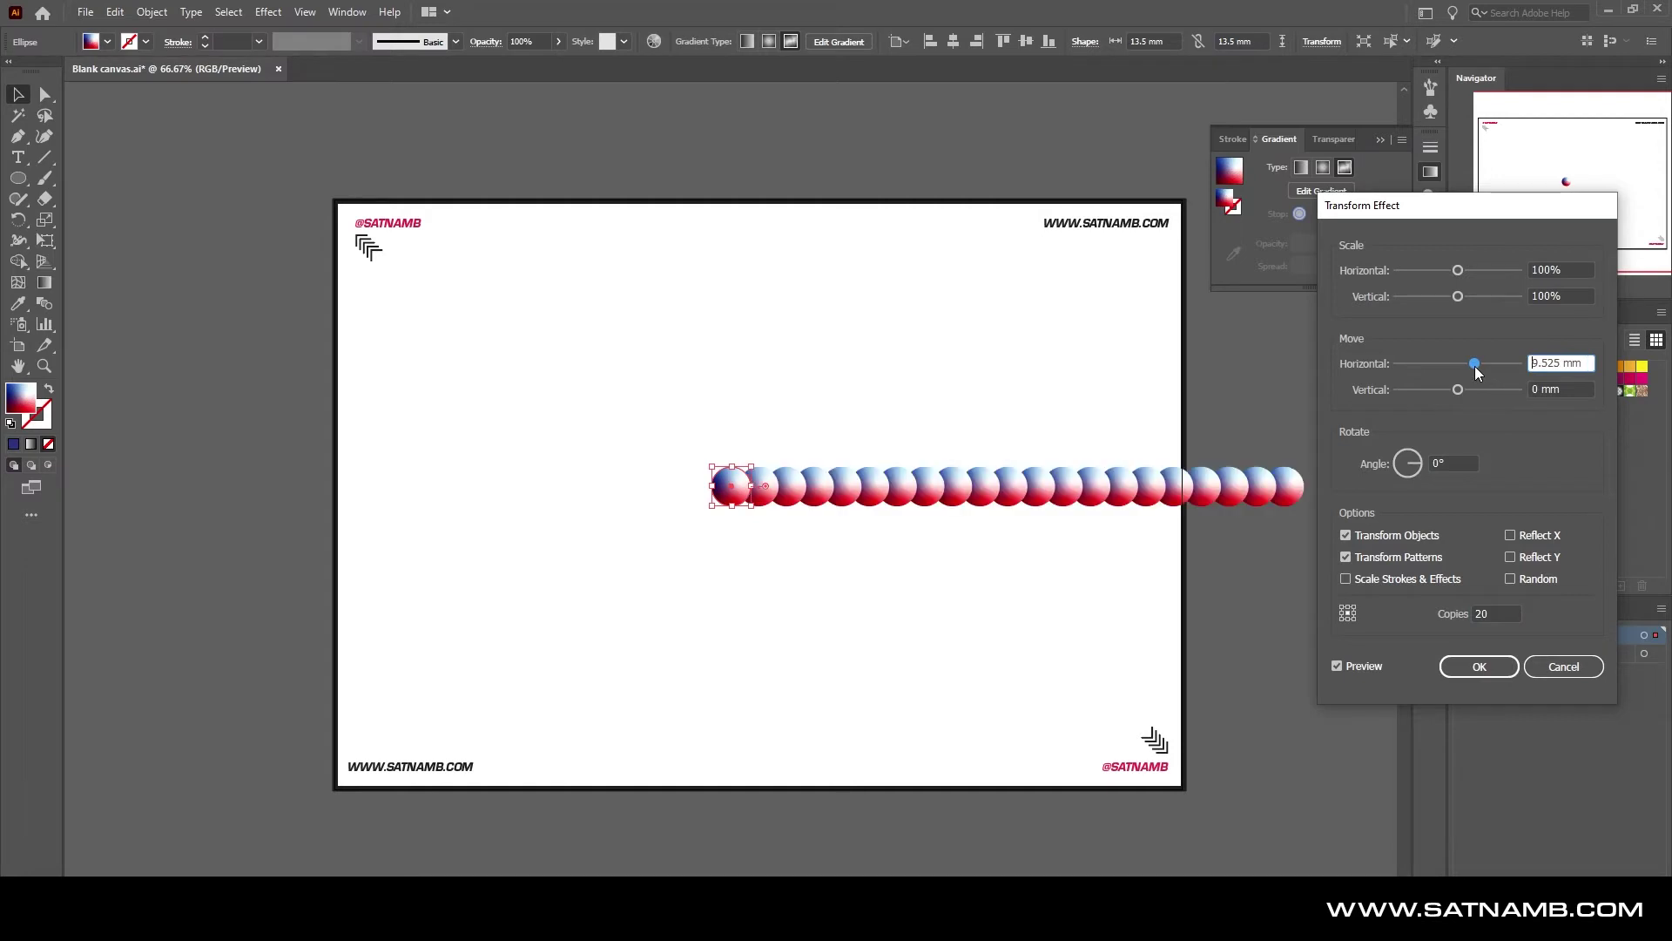
pyautogui.moveTo(1476, 373); pyautogui.dragTo(1446, 395)
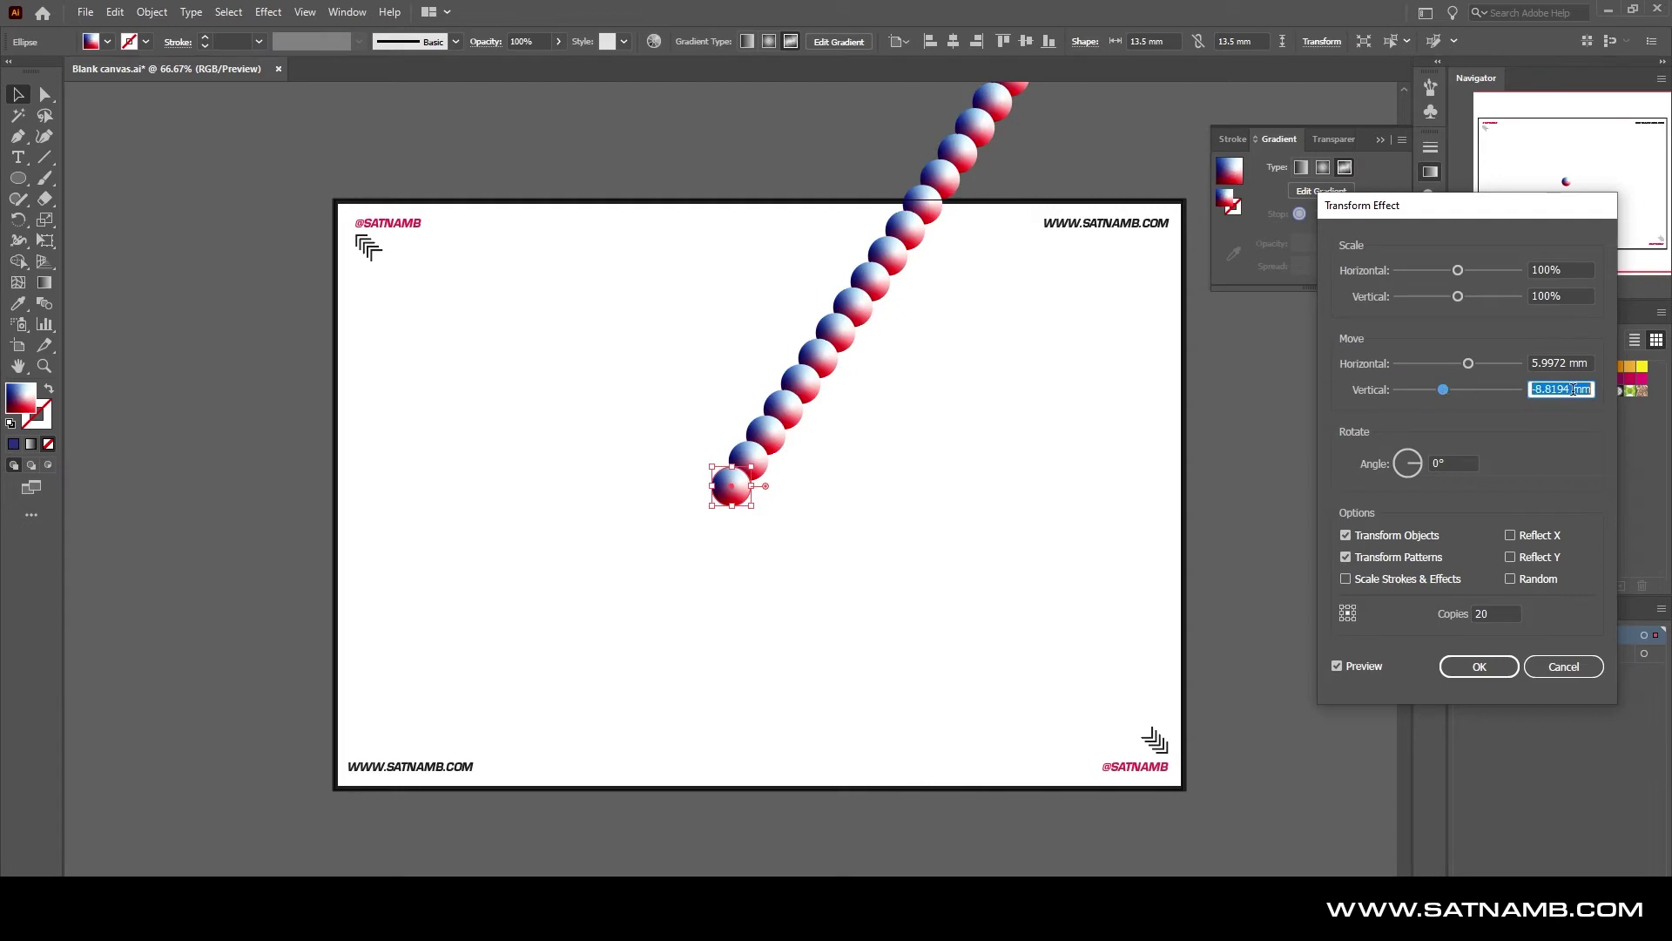
pyautogui.hotkey('shift', 'Tab')
pyautogui.write('0')
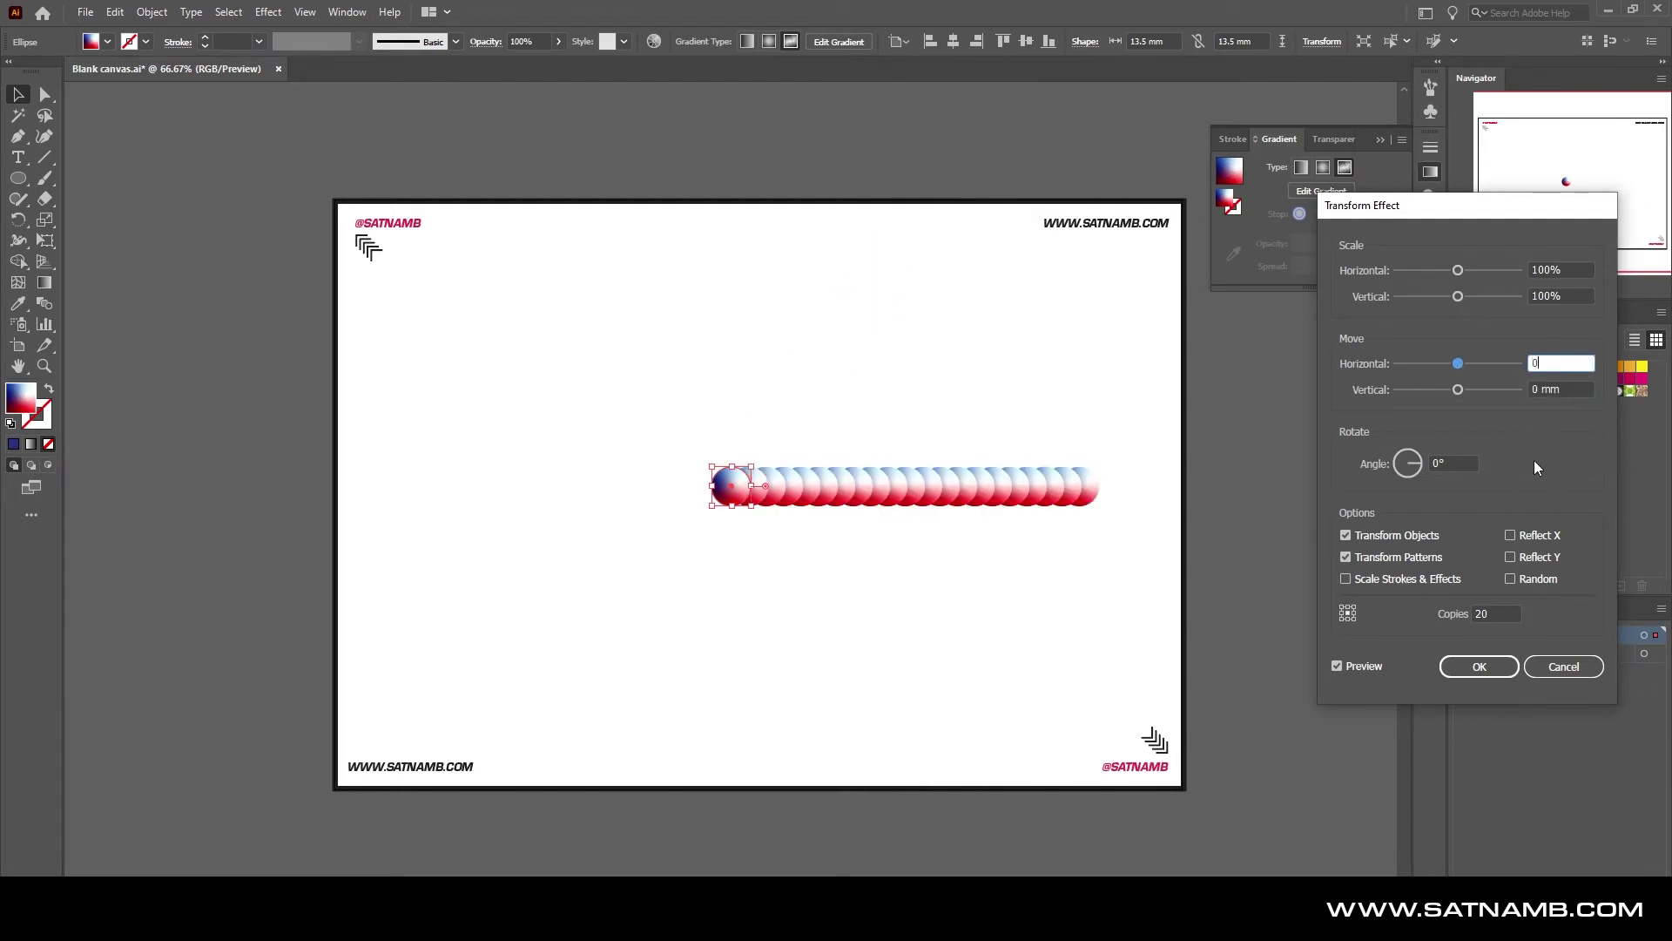
# Keep 20 copies, offset them horizontally by 3.5278 mm, and set the rotation angle to 14°
pyautogui.click(1506, 613)
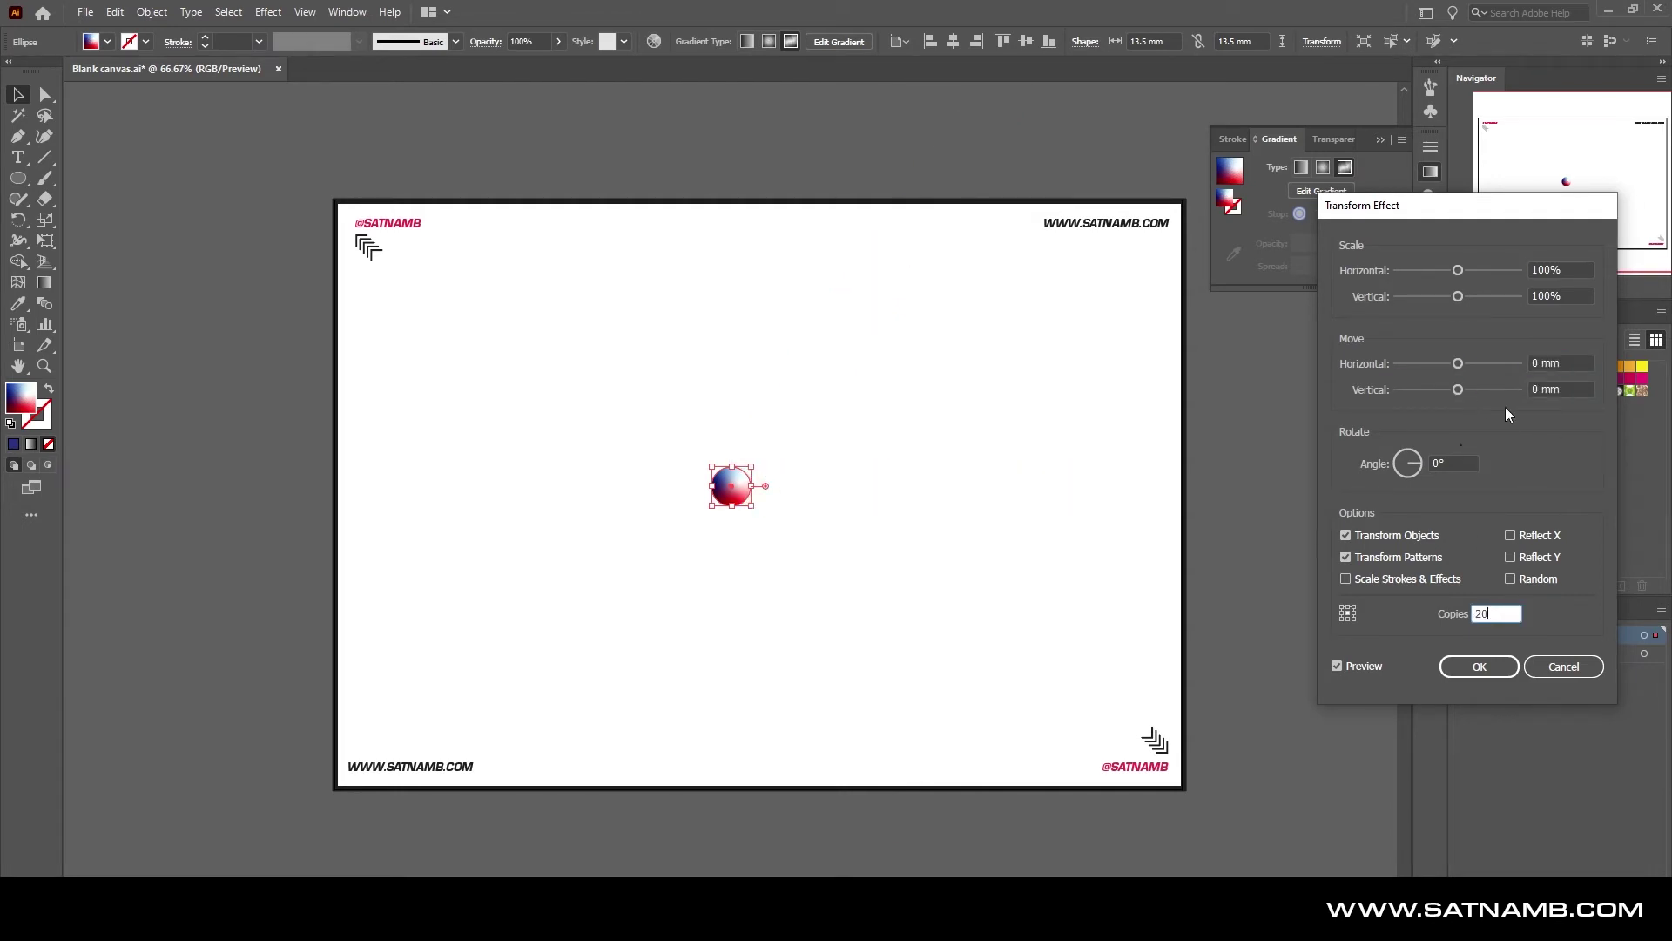
pyautogui.click(1458, 364)
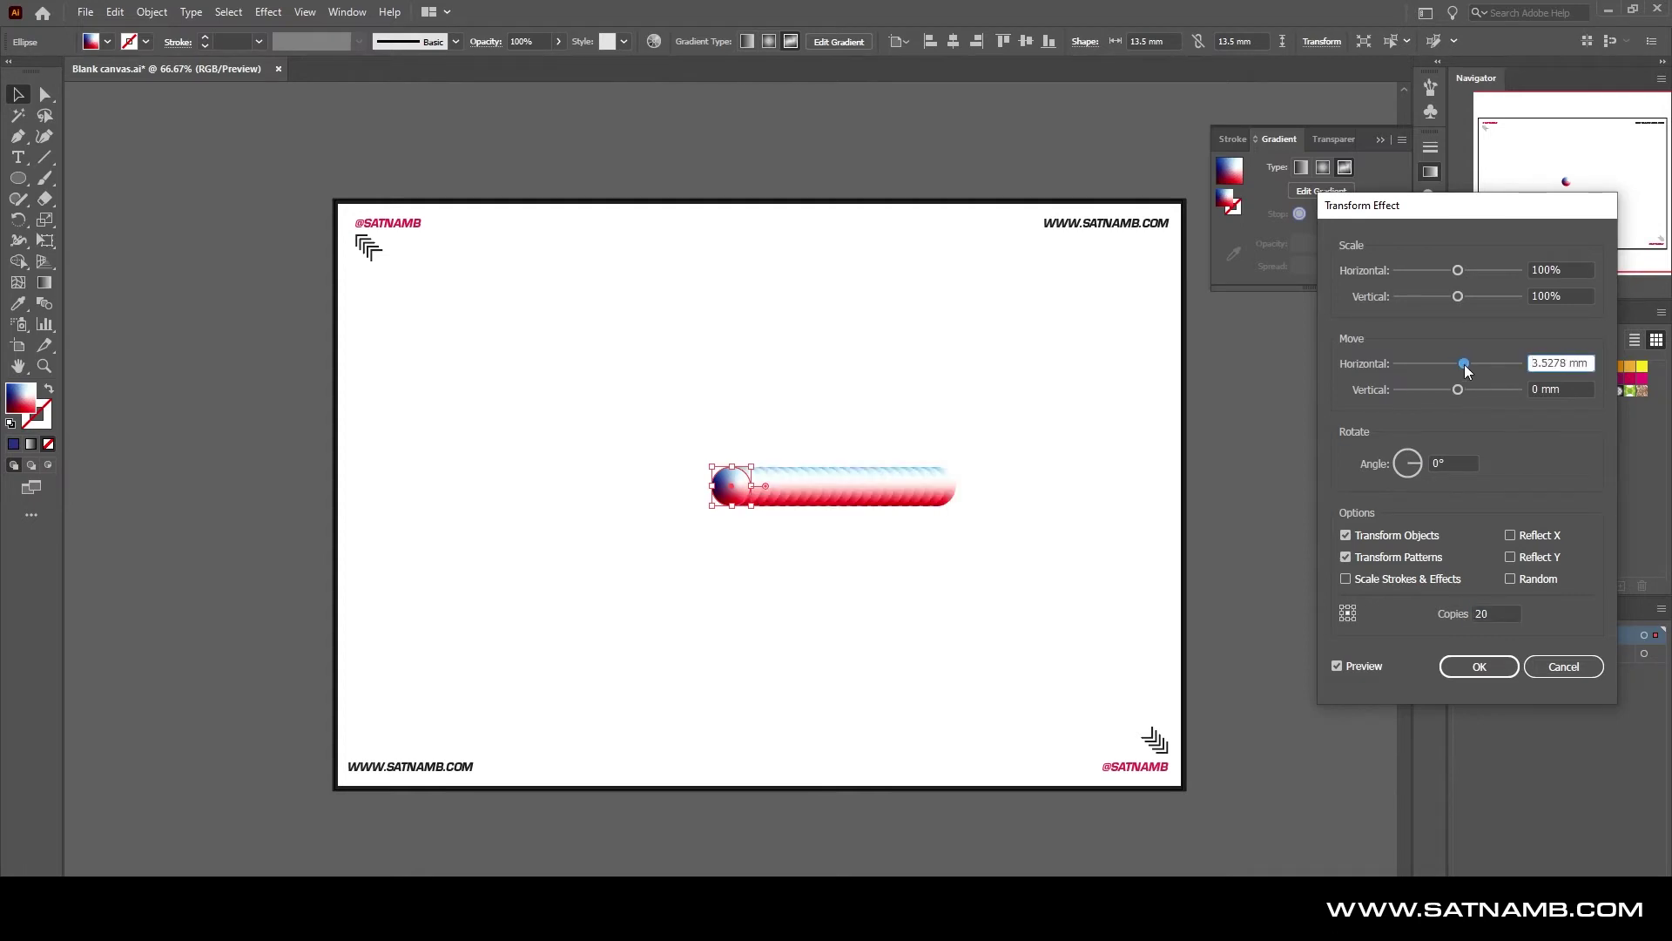
pyautogui.click(1451, 461)
pyautogui.press('Up')
pyautogui.press('Up')
pyautogui.press('Up')
pyautogui.press('Up')
pyautogui.press('Up')
pyautogui.press('Up')
pyautogui.press('Up')
pyautogui.press('Up')
pyautogui.press('Up')
pyautogui.press('Up')
pyautogui.press('Up')
pyautogui.press('Up')
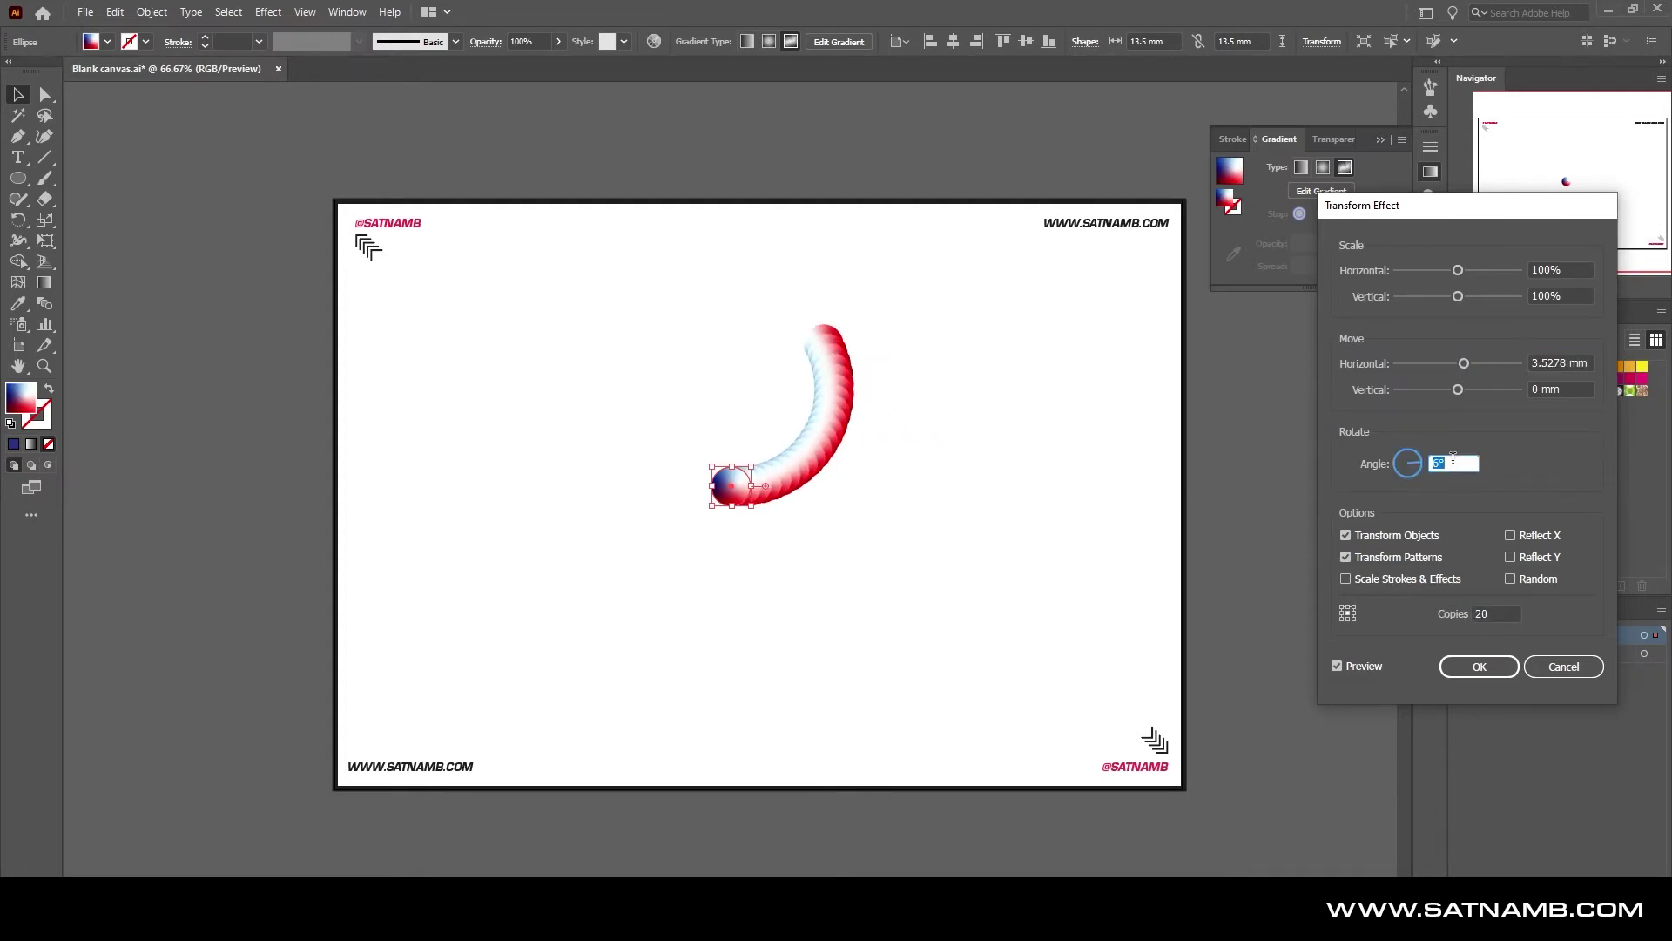
pyautogui.press('Down')
pyautogui.press('Down')
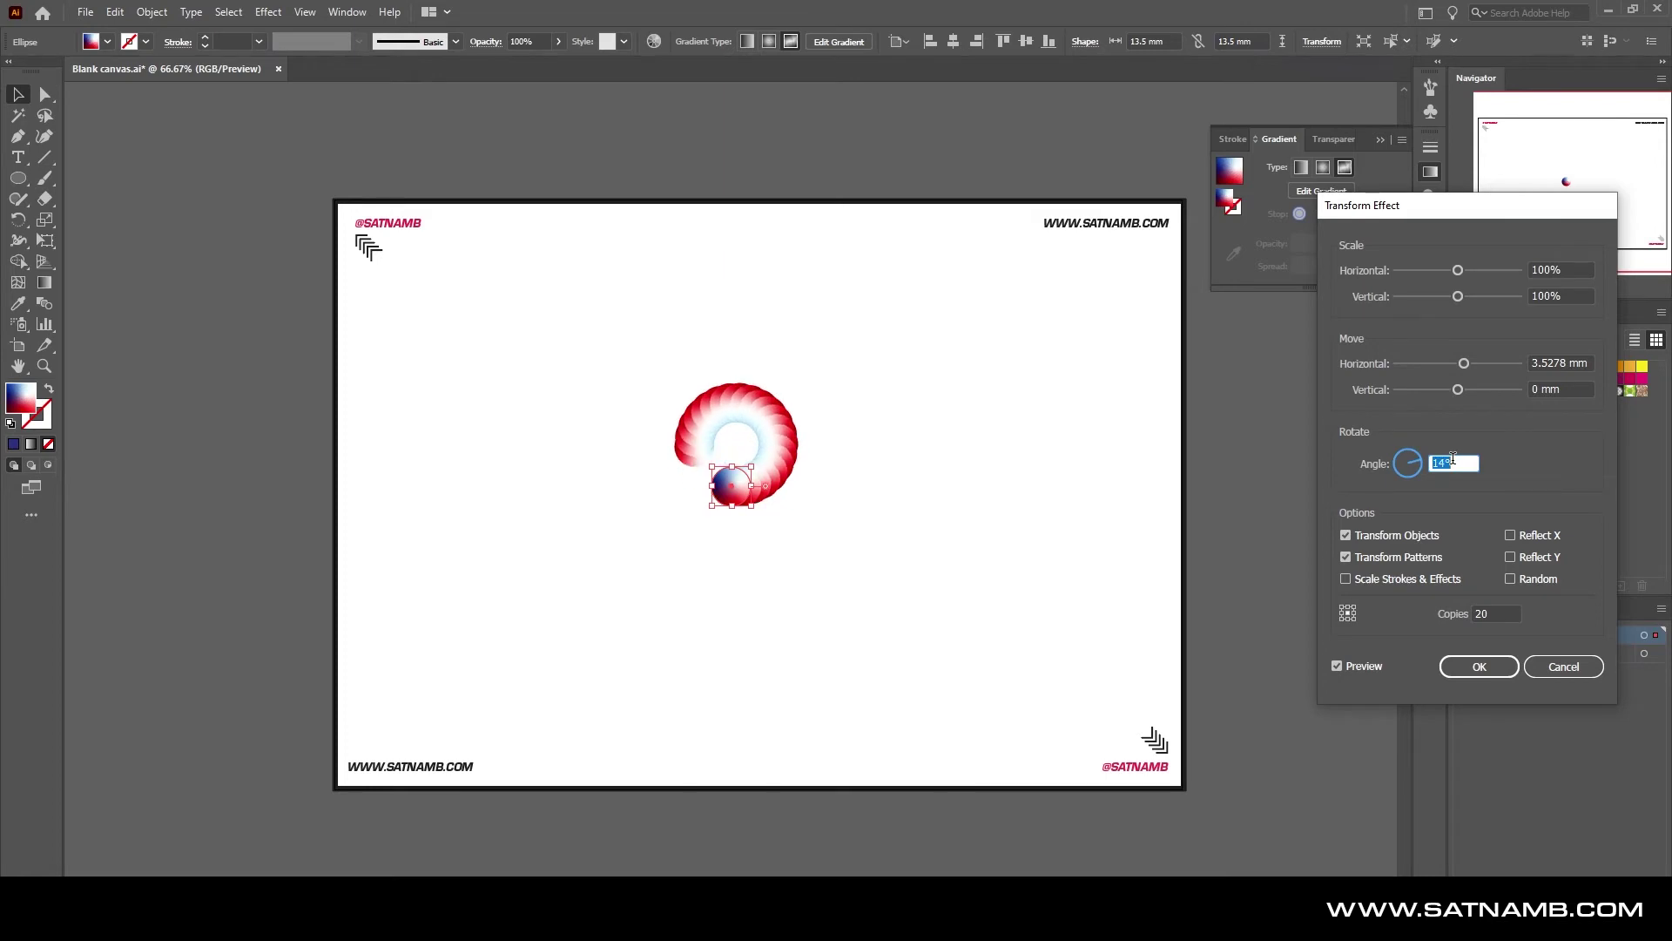
# Set the rotation angle of the circle copies to 7° and raise the number of copies to 66
pyautogui.scroll(-3, 1453, 458)
pyautogui.click(1500, 608)
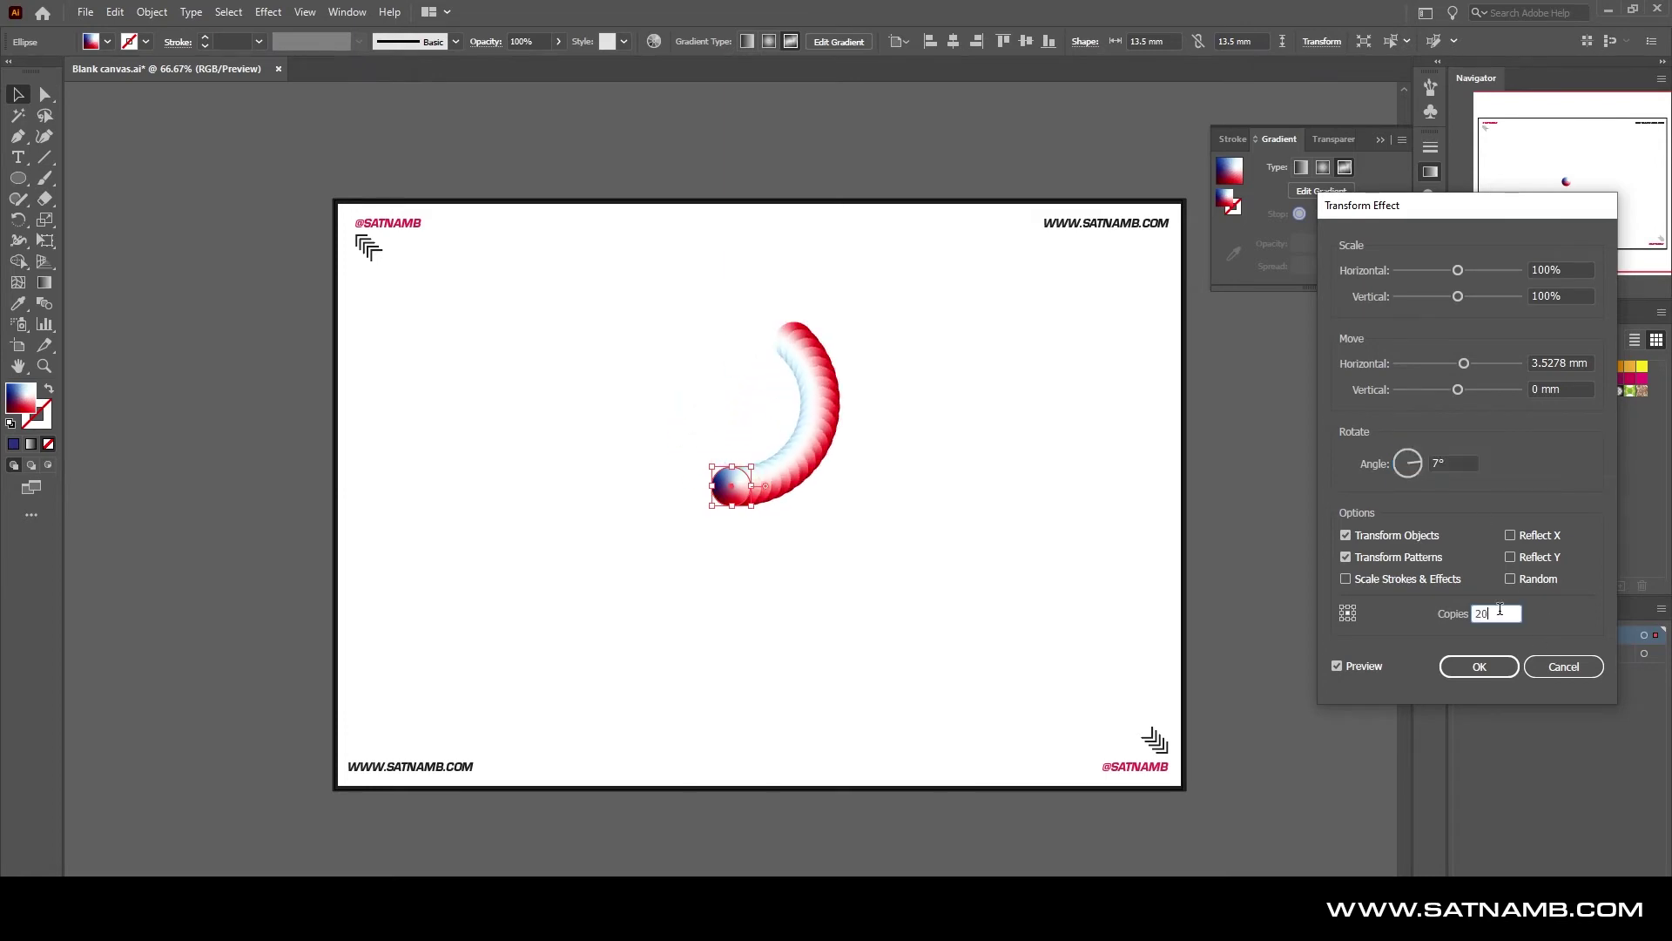
pyautogui.scroll(12, 1500, 609)
pyautogui.press('Up')
pyautogui.press('Up')
pyautogui.press('Up')
pyautogui.press('Up')
pyautogui.press('Up')
pyautogui.press('Up')
pyautogui.press('Up')
pyautogui.press('Up')
pyautogui.press('Up')
pyautogui.press('Up')
pyautogui.press('Up')
pyautogui.press('Up')
pyautogui.press('Up')
pyautogui.press('Up')
pyautogui.press('Up')
pyautogui.press('Up')
pyautogui.press('Up')
pyautogui.press('Up')
pyautogui.press('Up')
pyautogui.press('Up')
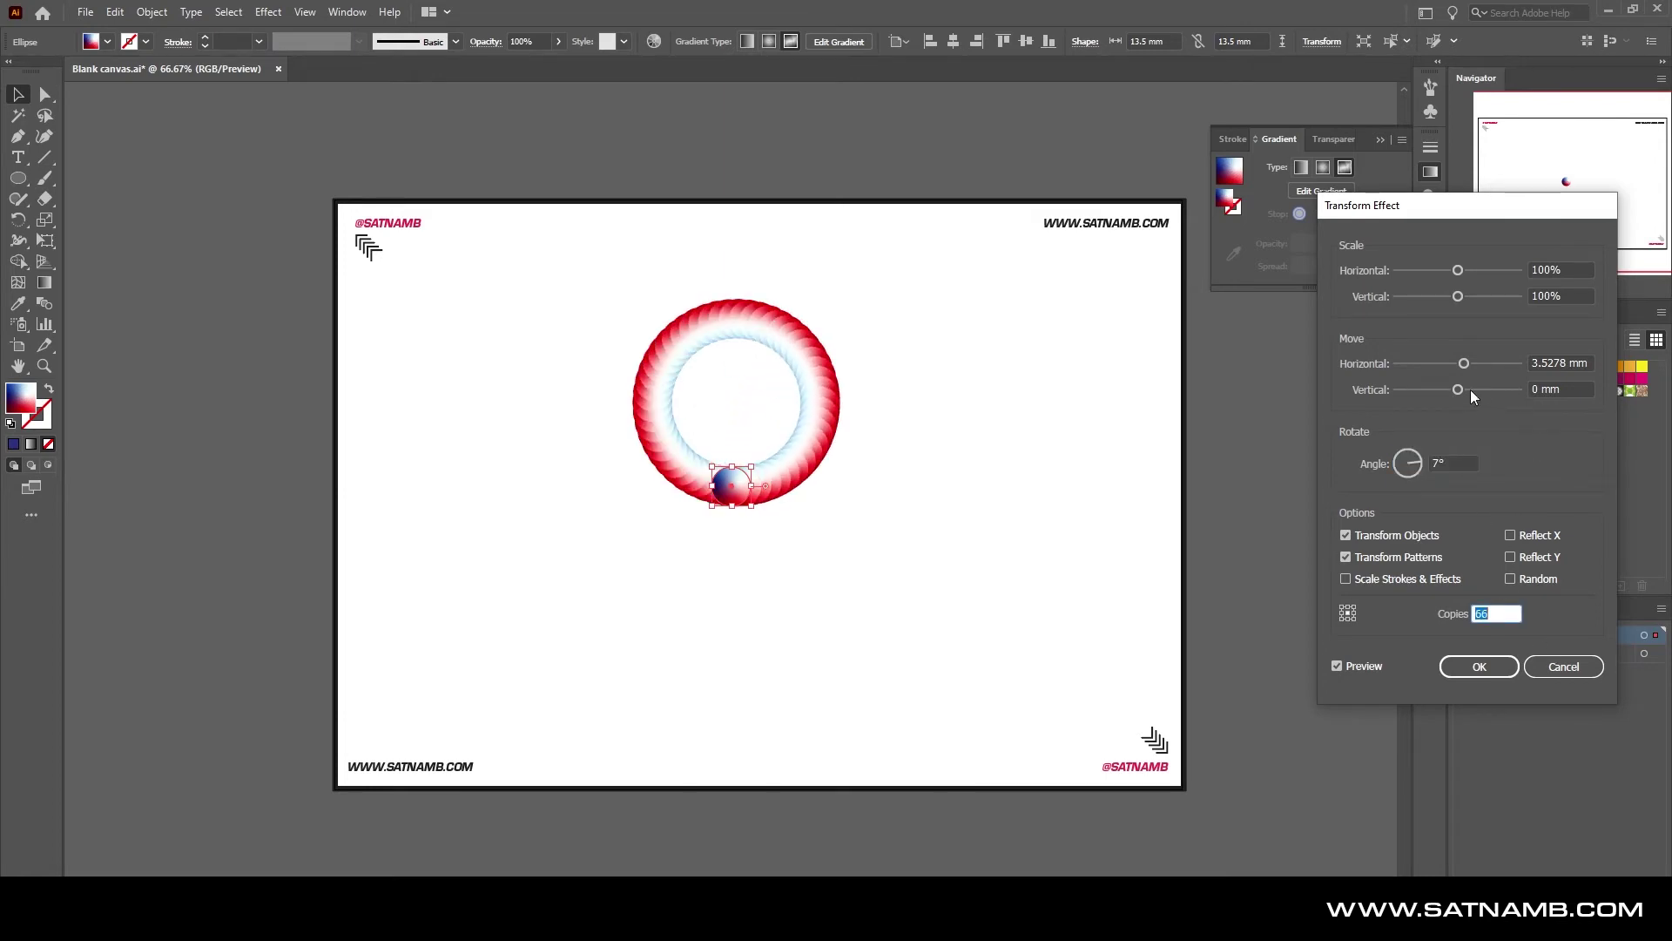
# Try a vertical move offset of 6.35 mm and a vertical scale of 112% for the circle copies
pyautogui.click(1459, 390)
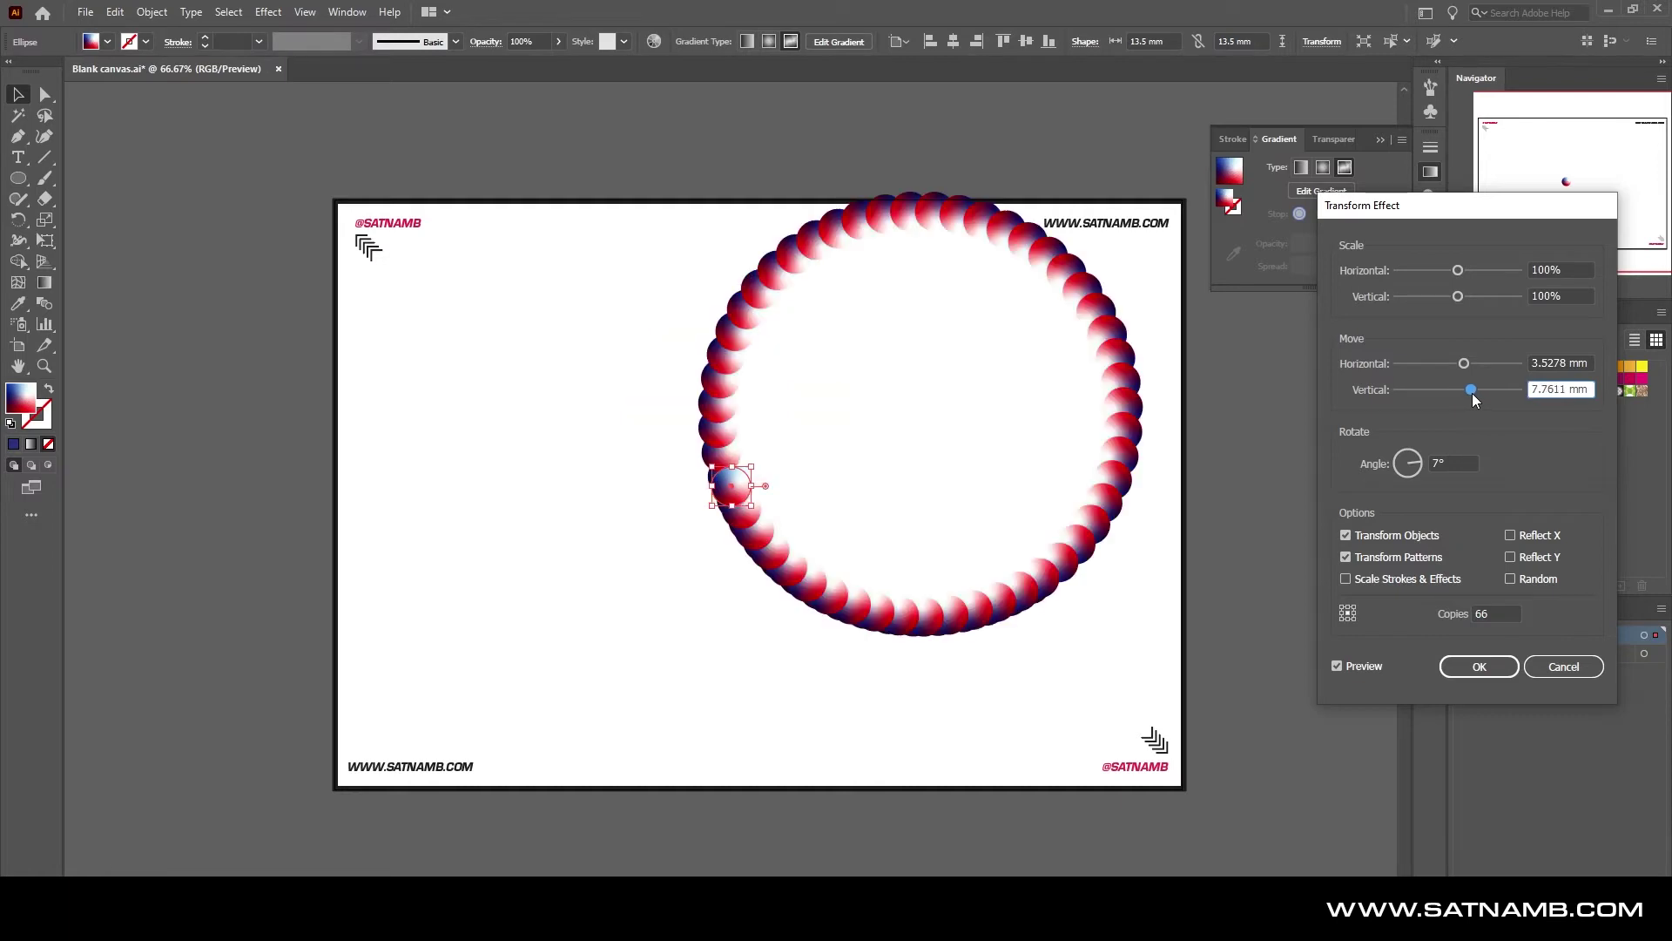
pyautogui.click(1472, 394)
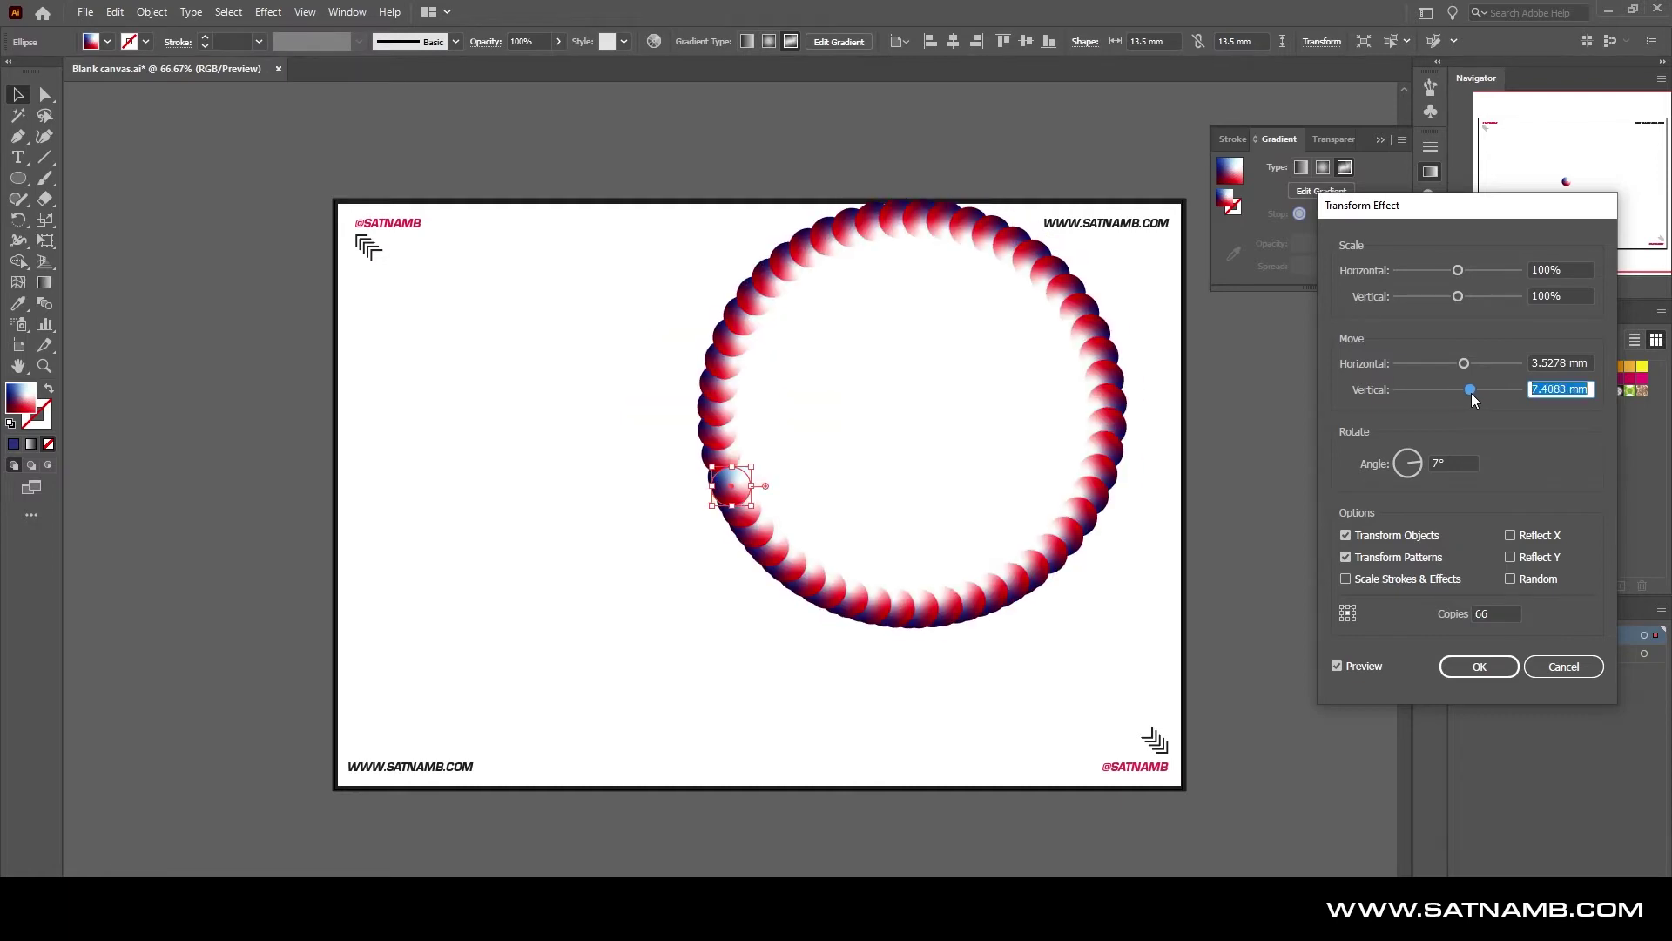
pyautogui.click(1458, 297)
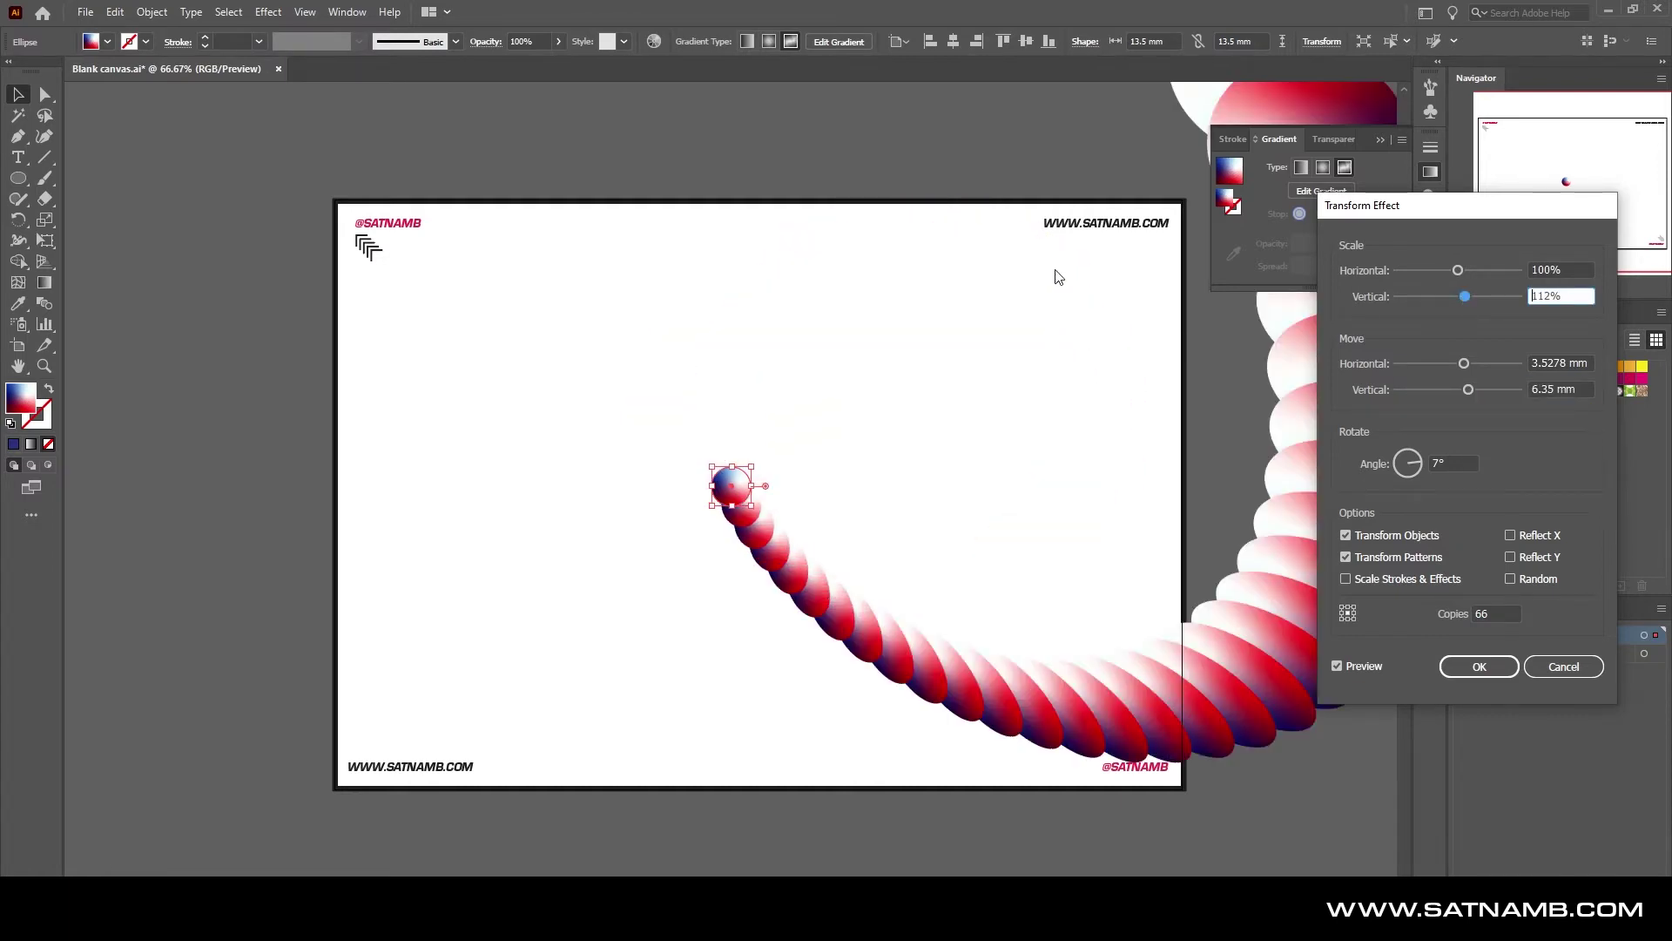
# Try horizontal move offsets of 1 mm and 8 mm for the circle copies
pyautogui.click(1588, 362)
pyautogui.scroll(-3, 1588, 364)
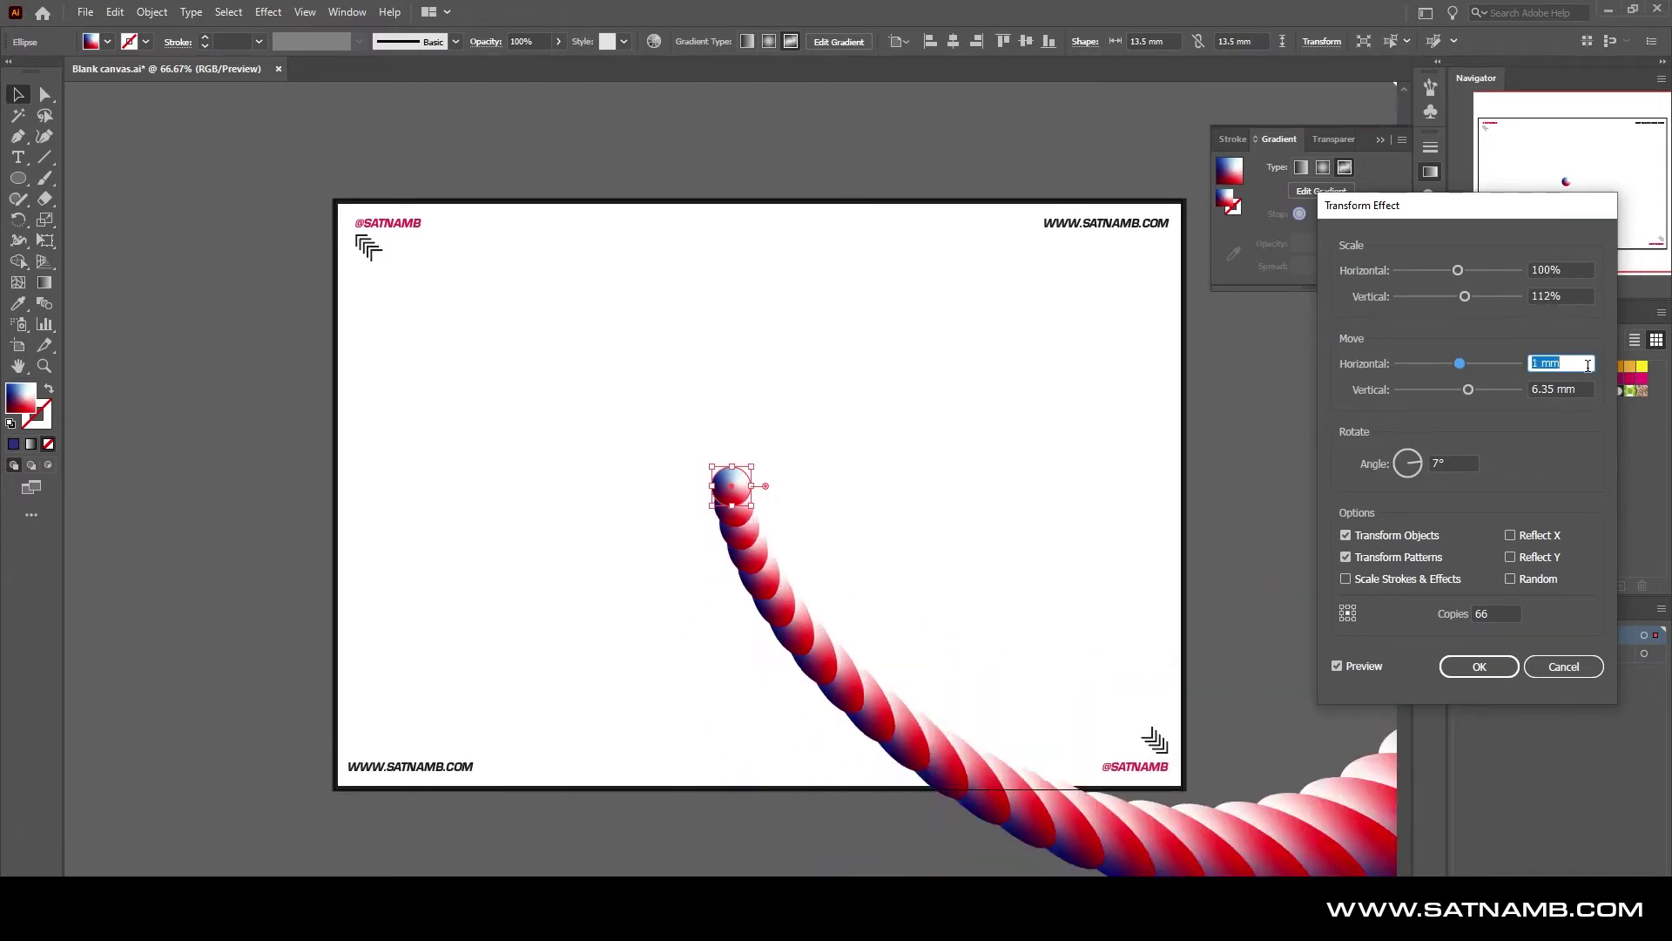
pyautogui.scroll(10, 1588, 364)
pyautogui.press('Down')
pyautogui.press('Down')
pyautogui.press('Down')
# Set both the vertical and horizontal move distances of the circle copies to 4 mm
pyautogui.click(1544, 387)
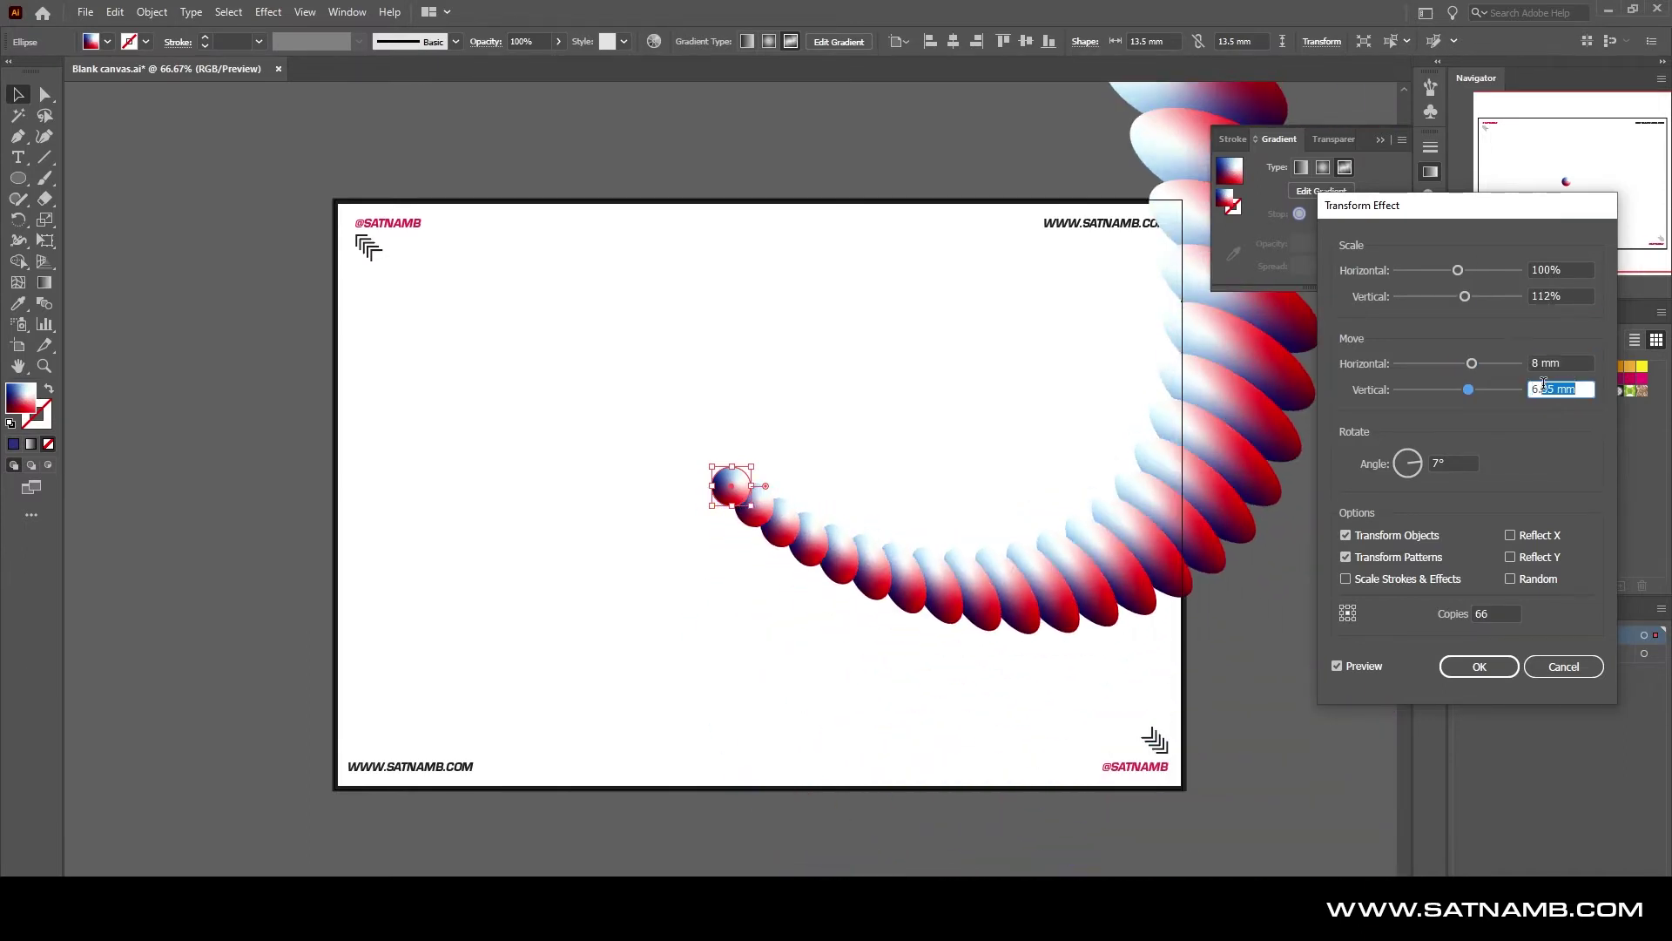
pyautogui.hotkey('shift', 'Tab')
pyautogui.write('4')
pyautogui.click(1573, 391)
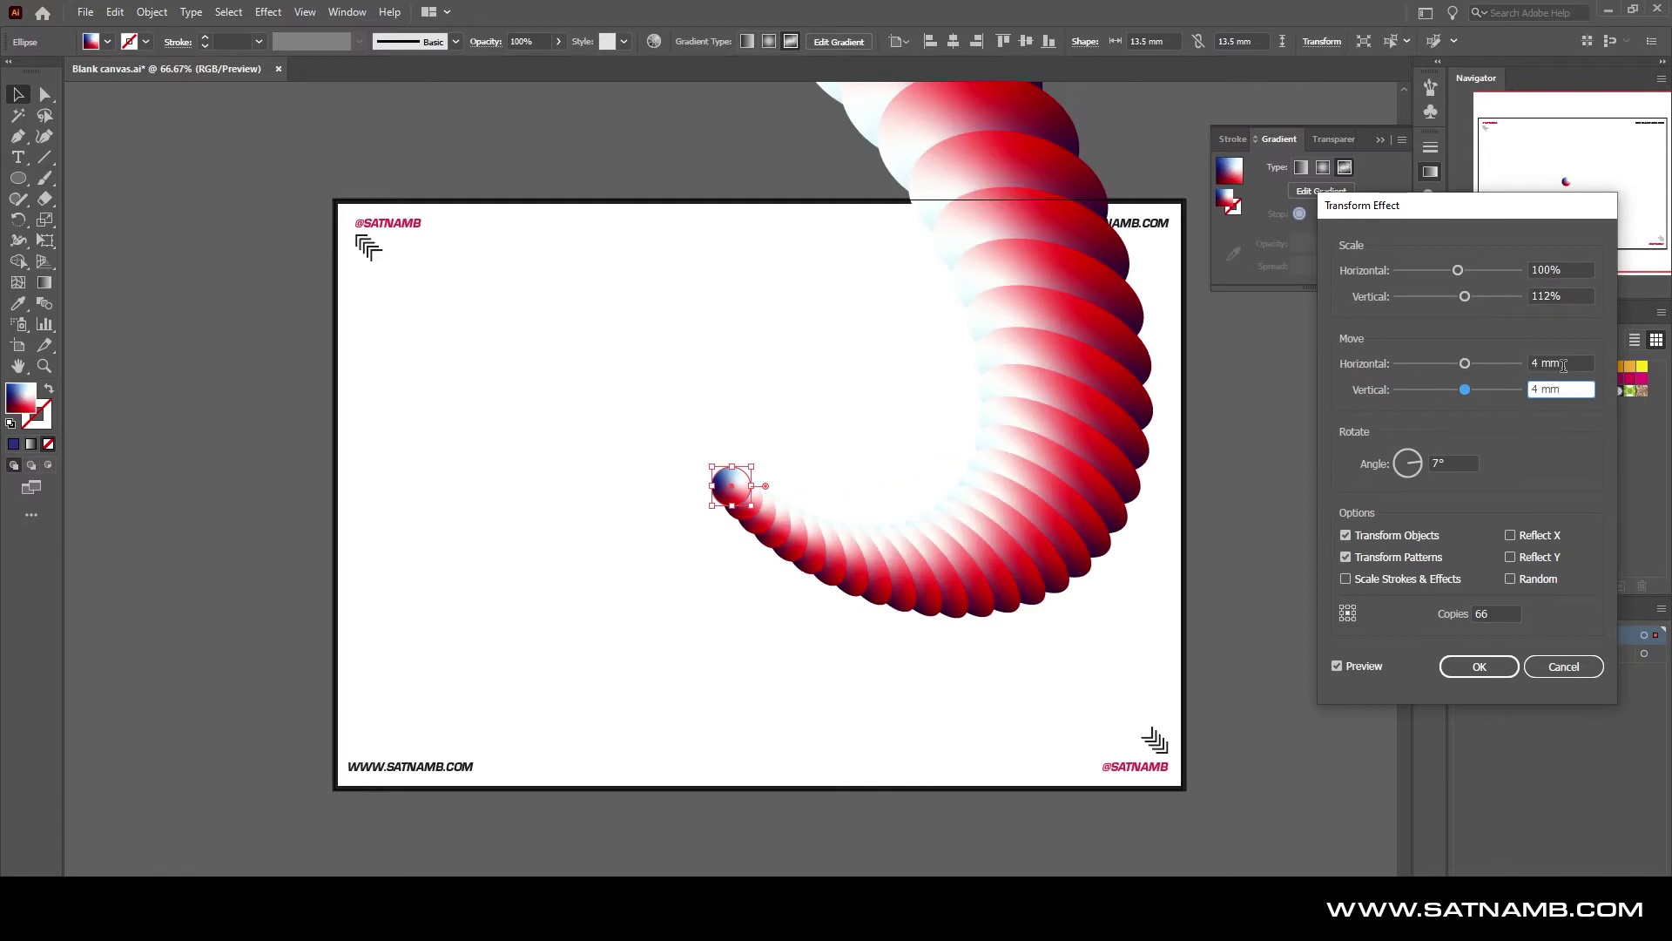
# Reduce the vertical scale of the circle copies to 105% and set their rotation angle to 18°
pyautogui.click(1571, 296)
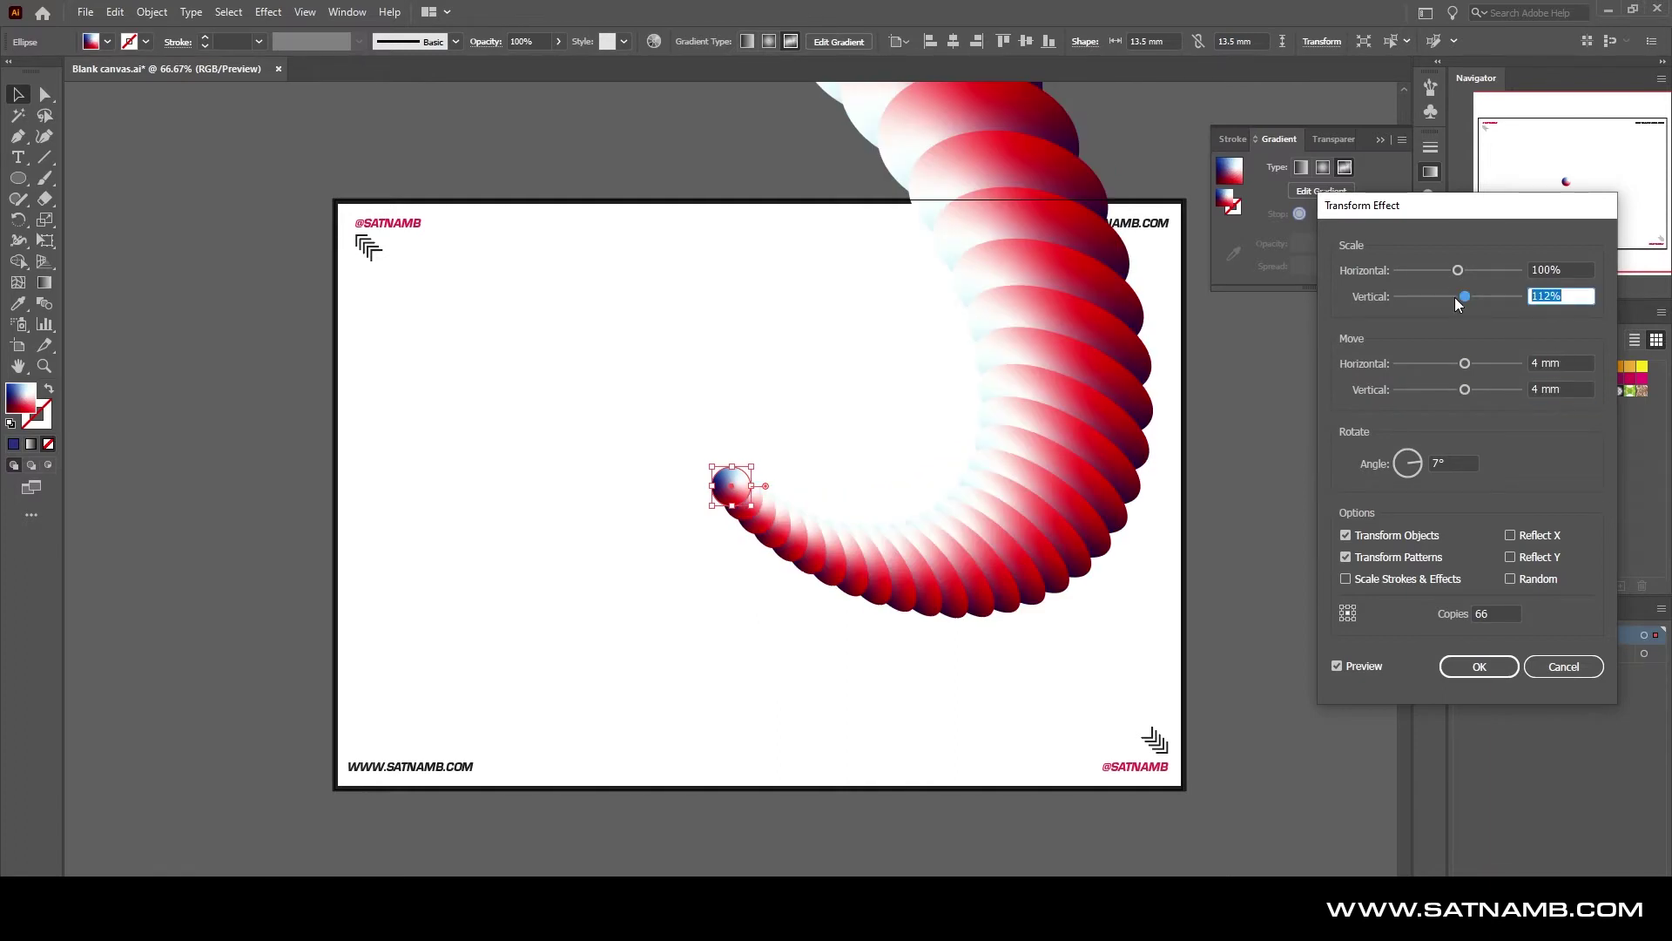
pyautogui.click(1561, 270)
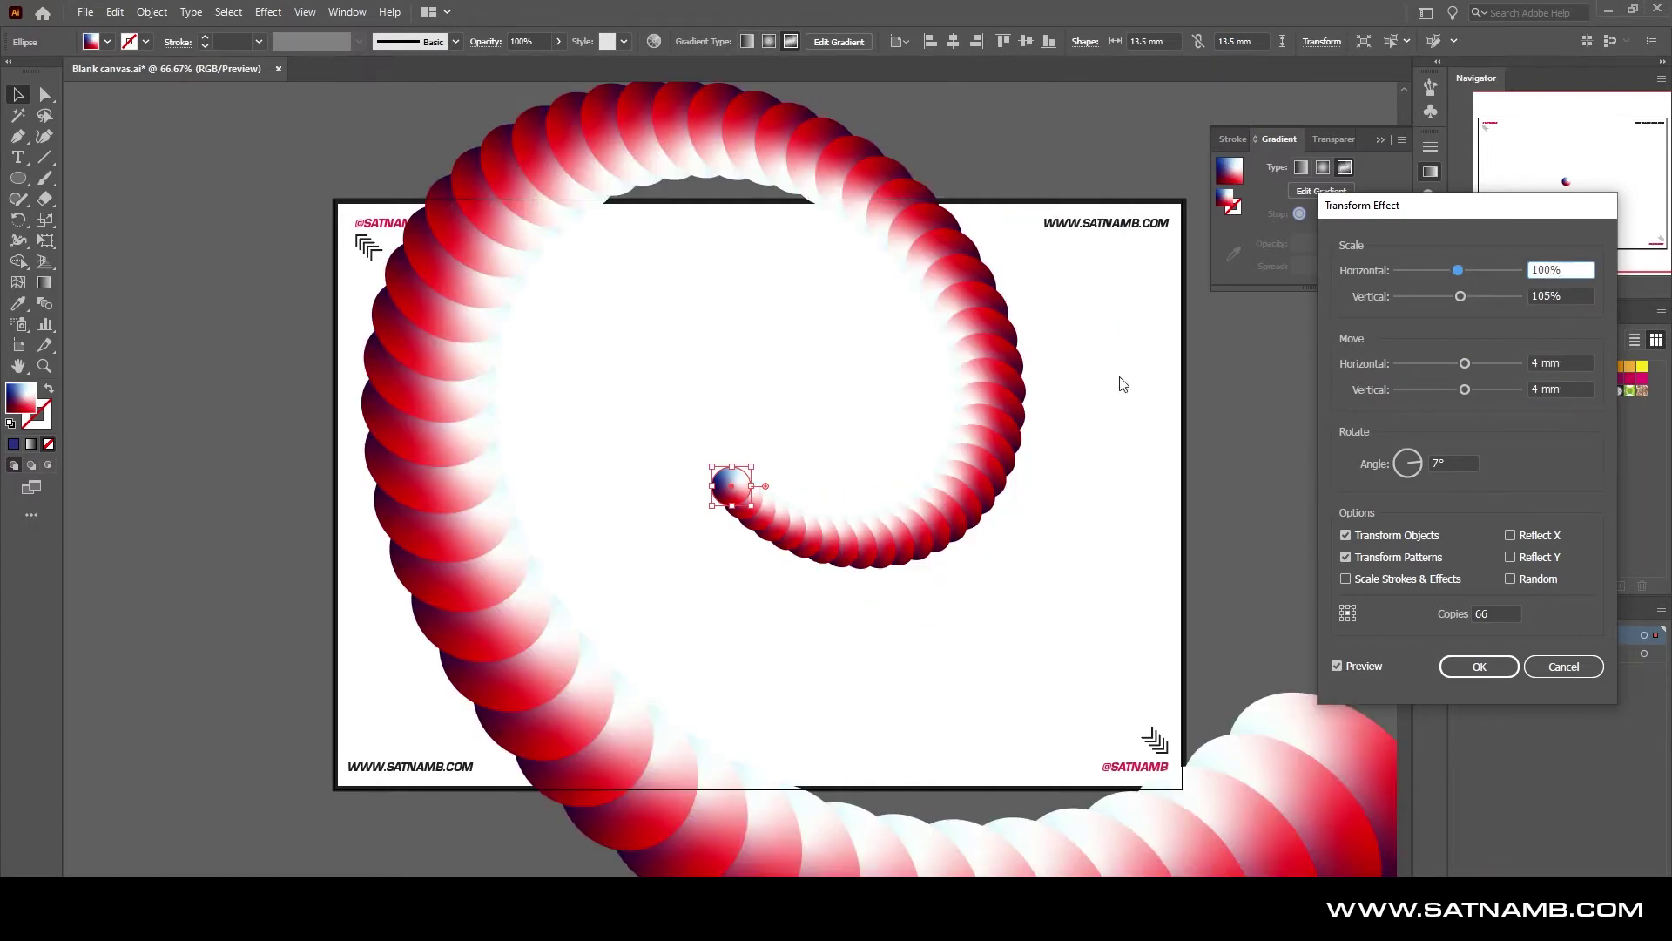
pyautogui.press('Up')
pyautogui.press('Up')
pyautogui.press('Up')
pyautogui.press('Up')
pyautogui.press('Up')
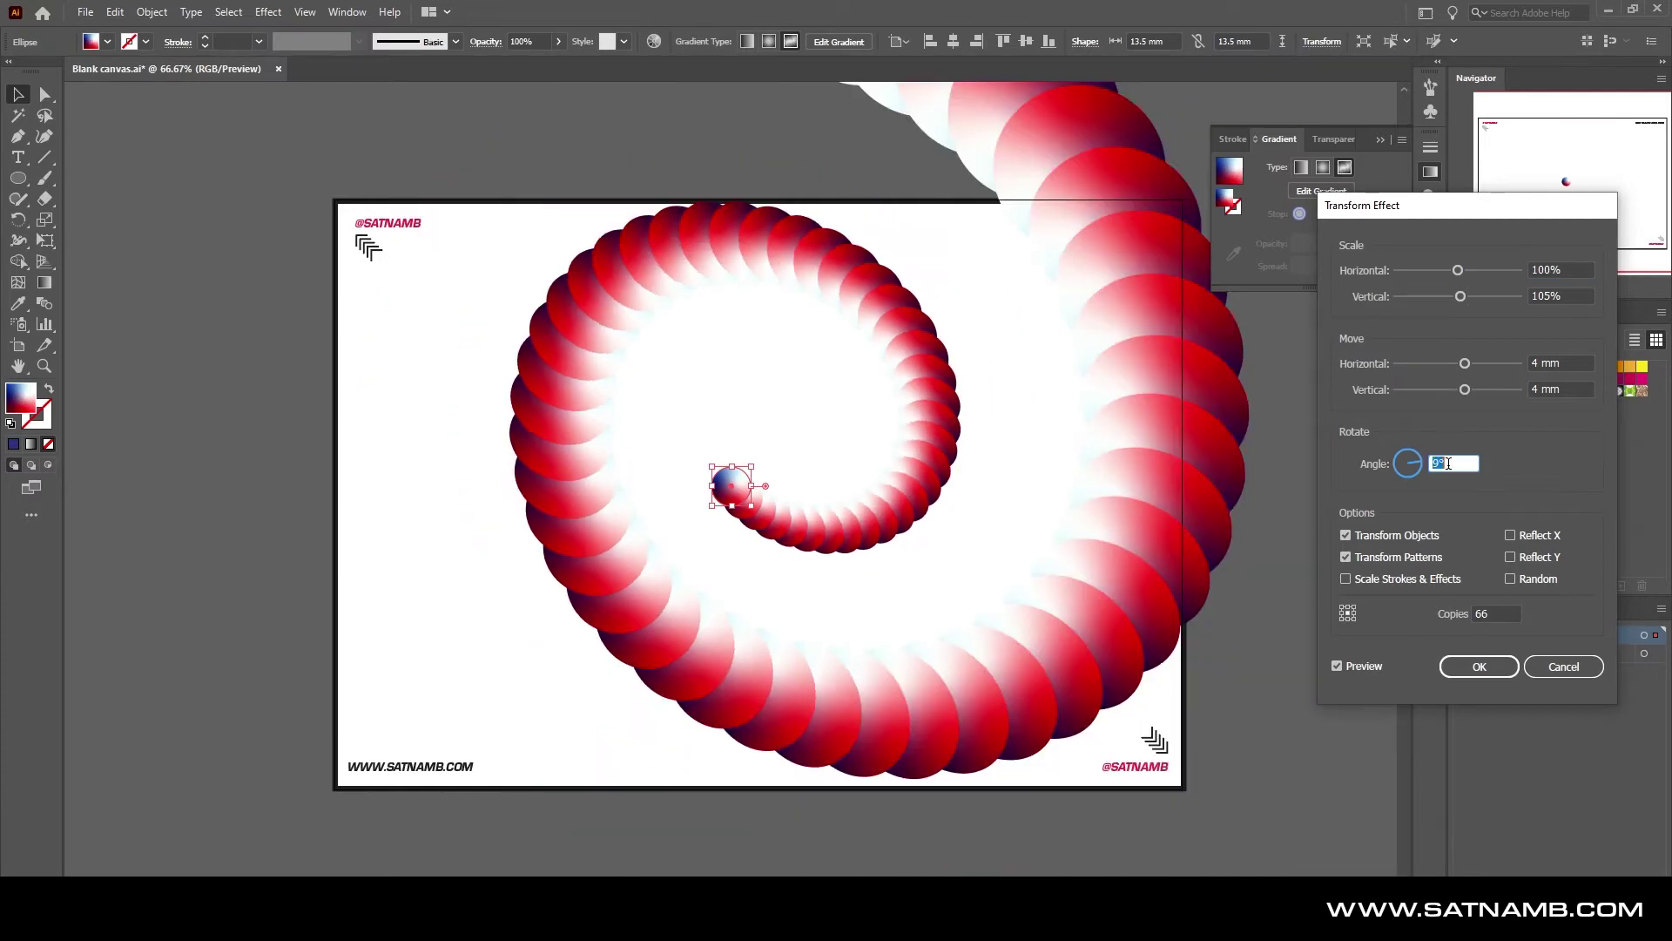
pyautogui.press('Up')
pyautogui.press('Up')
pyautogui.press('Up')
pyautogui.press('Up')
pyautogui.press('Up')
pyautogui.press('Up')
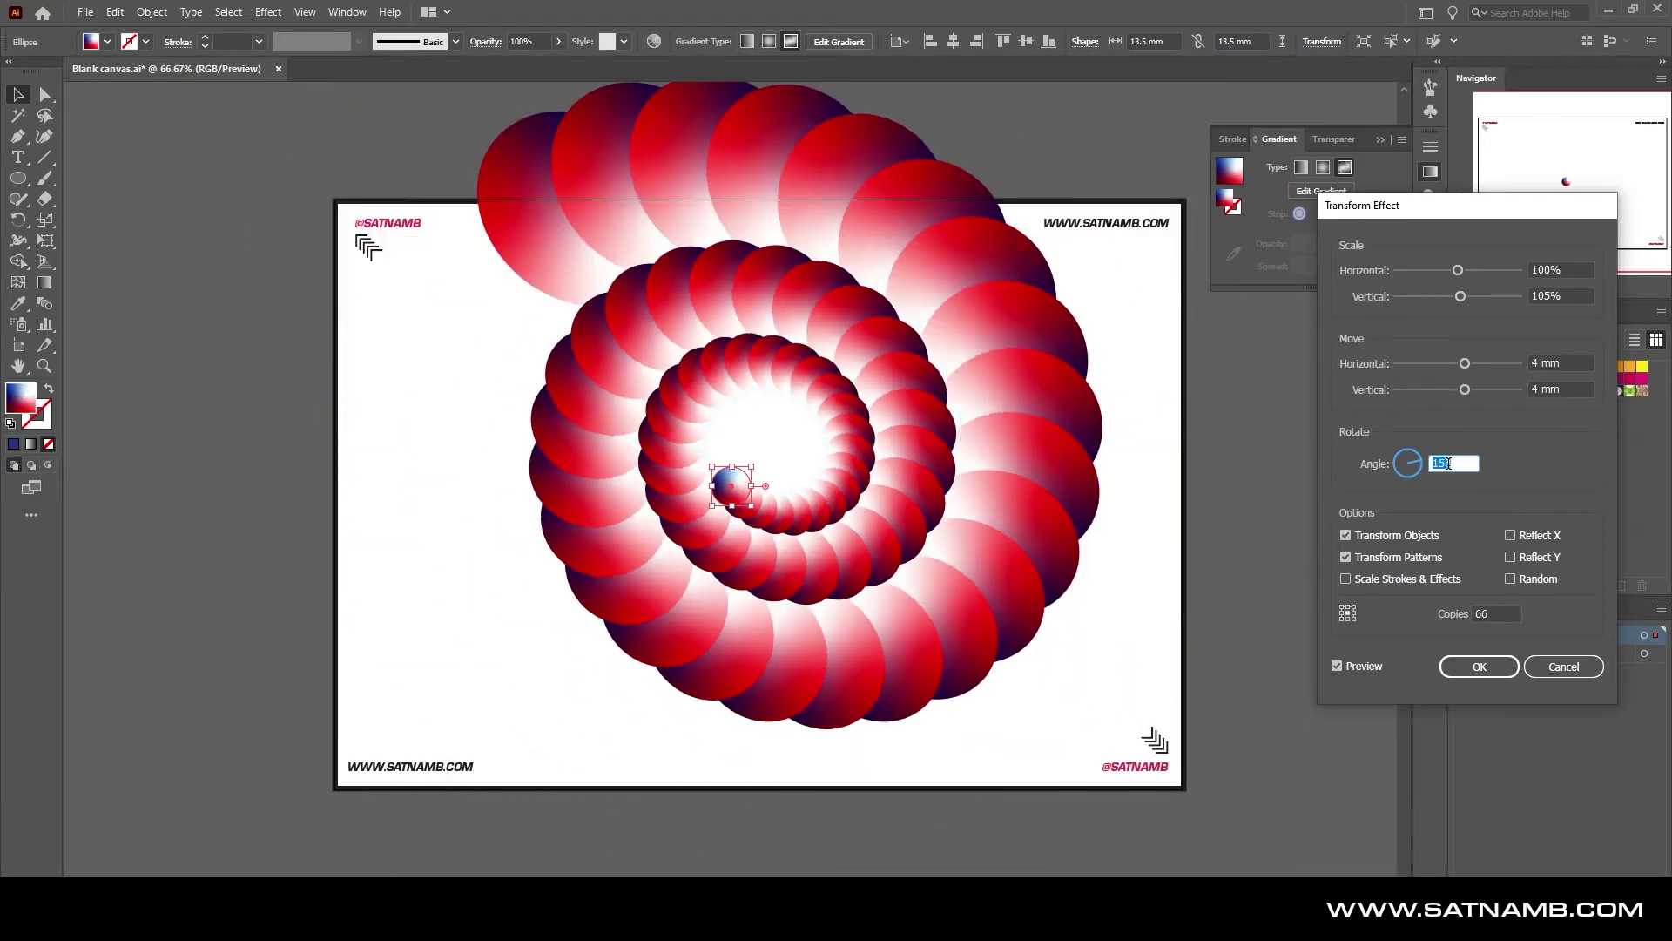
# Raise the number of circle copies to about 100 and apply the Transform effect
pyautogui.click(1508, 613)
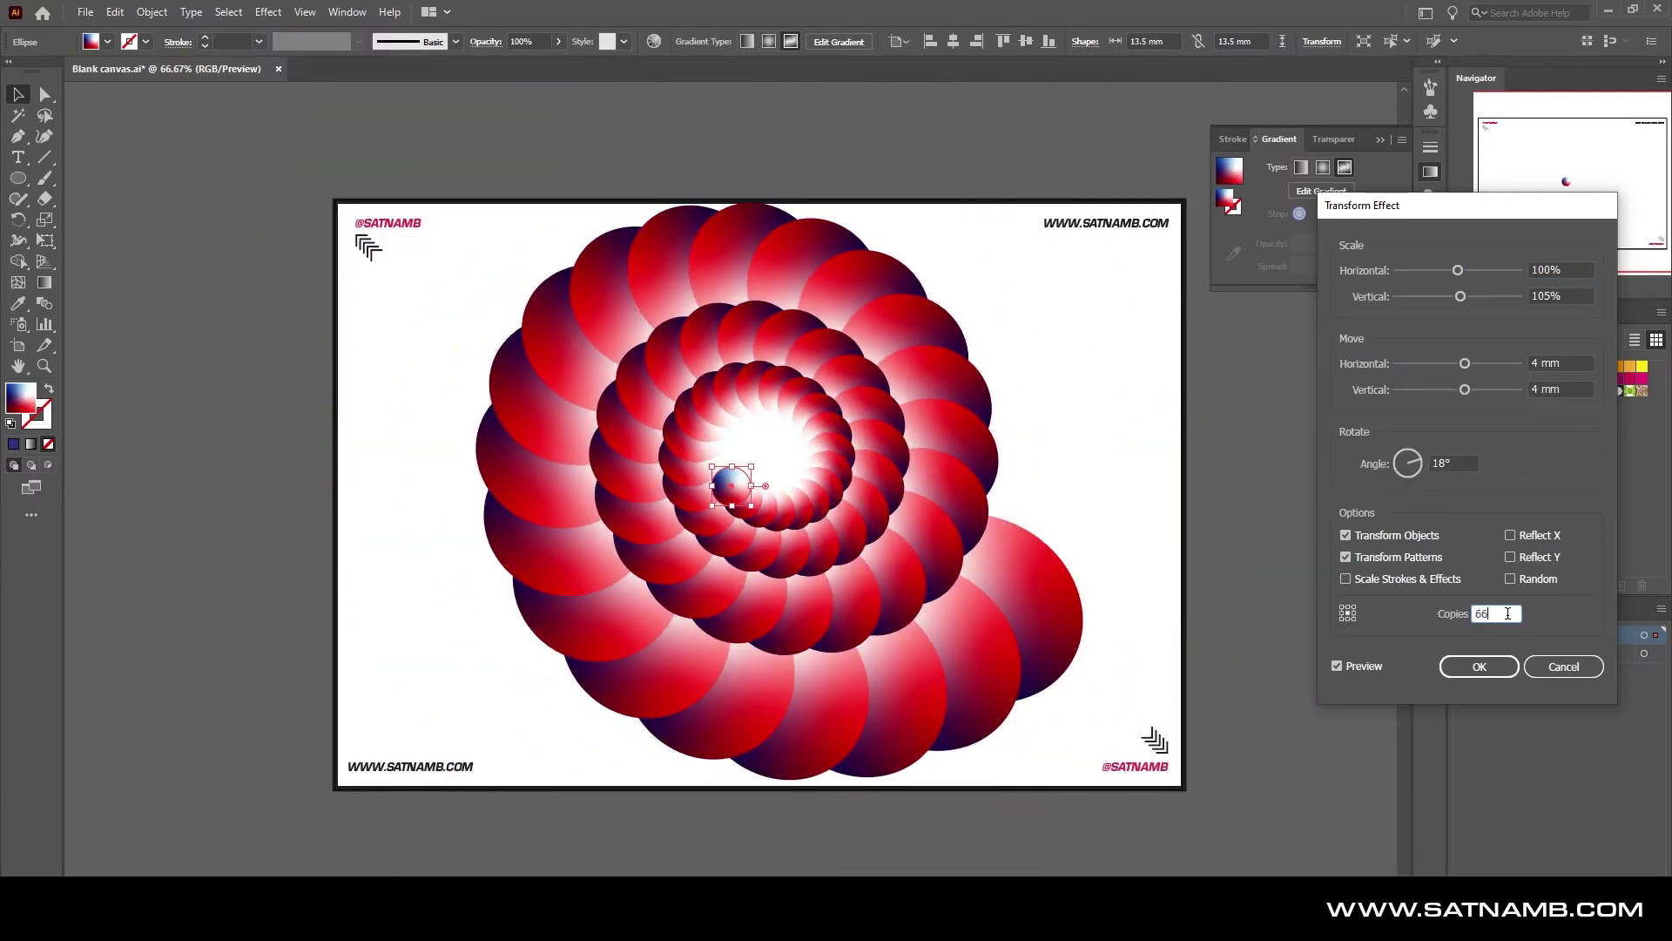
pyautogui.hotkey('shift', 'Up')
pyautogui.hotkey('shift', 'Up')
pyautogui.press('Up')
pyautogui.press('Up')
pyautogui.press('Up')
pyautogui.press('Up')
pyautogui.press('Up')
pyautogui.press('Up')
pyautogui.press('Up')
pyautogui.press('Up')
pyautogui.press('Up')
pyautogui.press('Up')
pyautogui.press('Up')
pyautogui.press('Up')
pyautogui.press('Up')
pyautogui.press('Up')
pyautogui.press('Up')
pyautogui.press('Up')
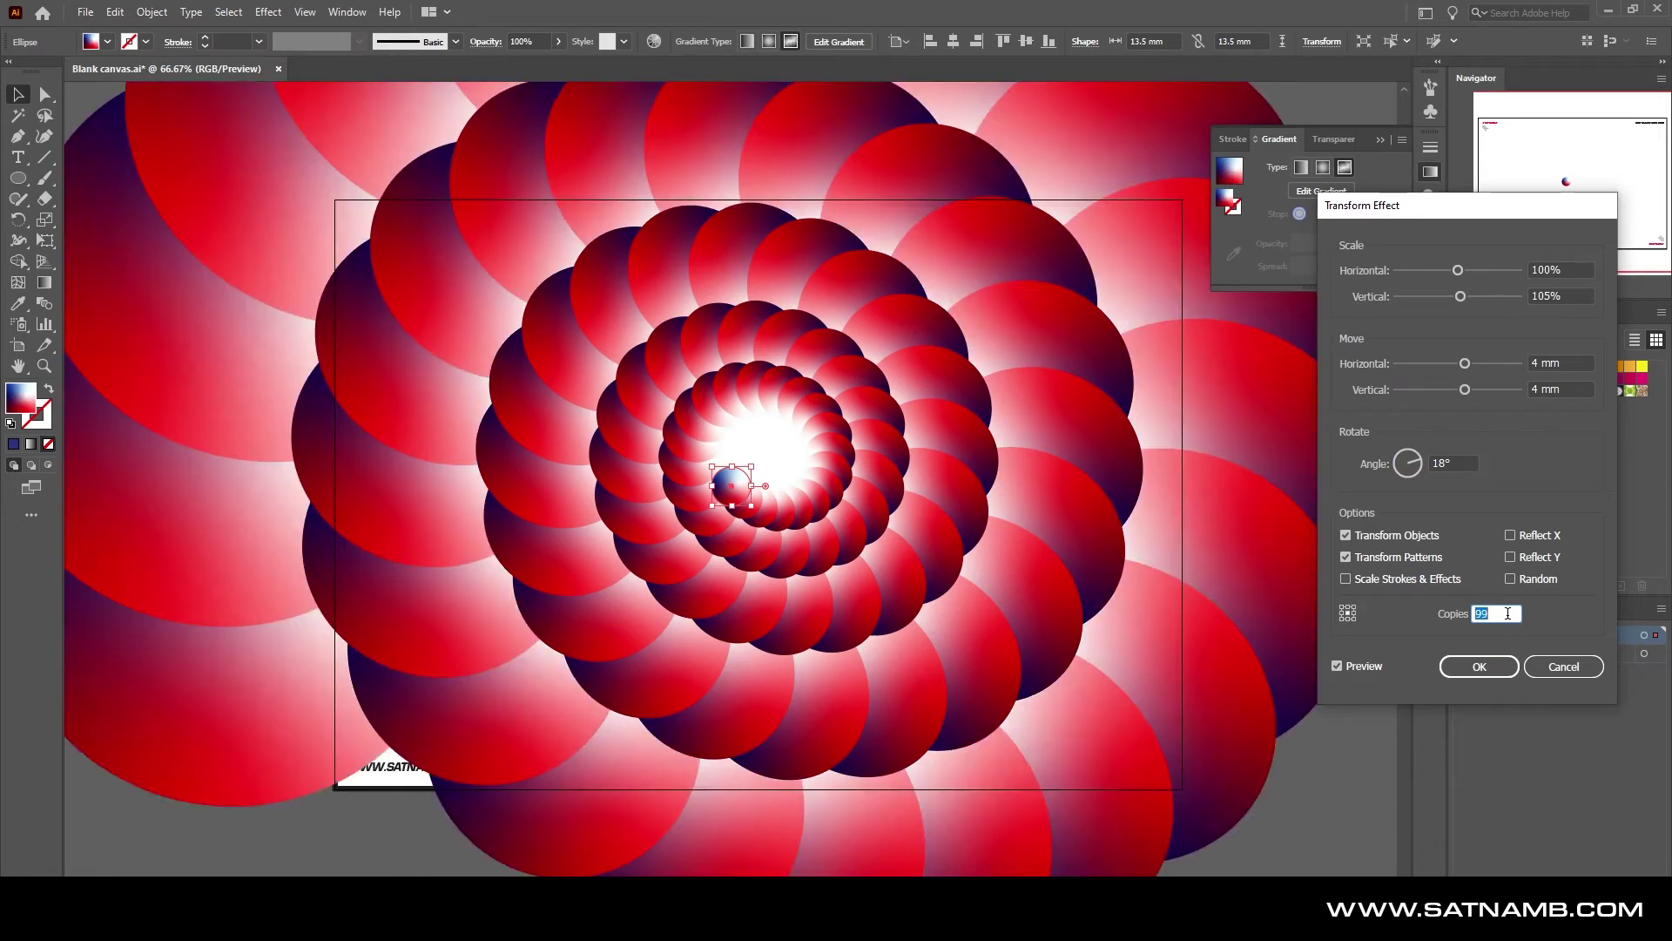
pyautogui.click(1479, 666)
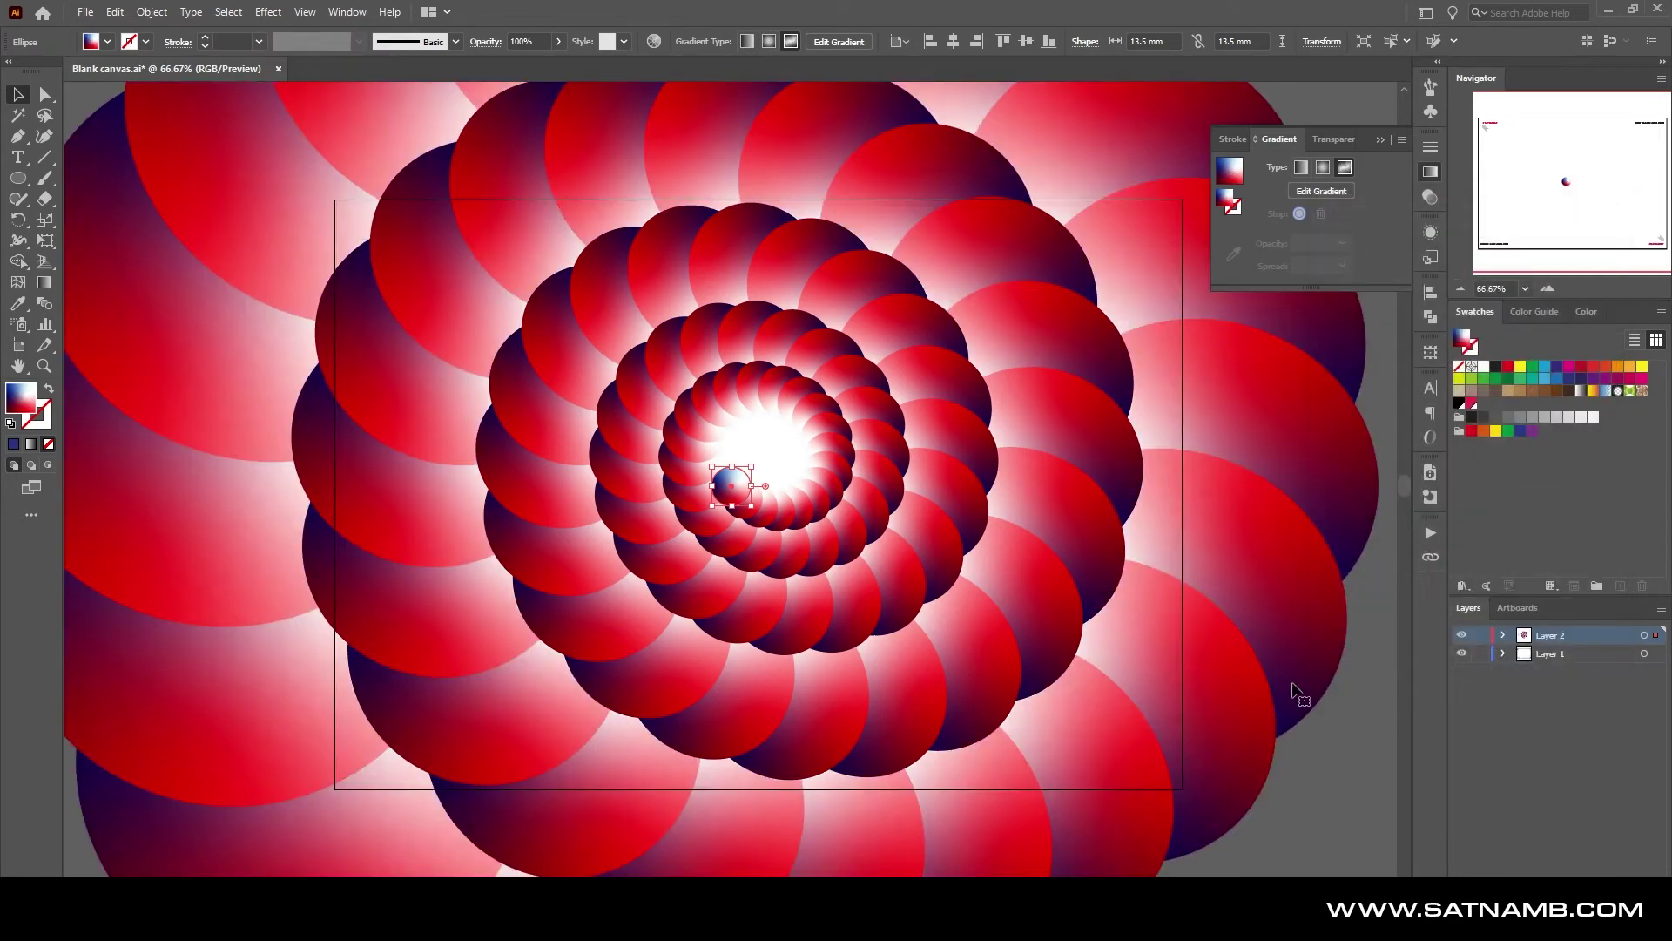
# Reselect the source circle, try solid red and dark blue fills, and fill it with the yellow-to-red gradient swatch
pyautogui.scroll(-5, 1222, 770)
pyautogui.click(1221, 770)
pyautogui.click(742, 260)
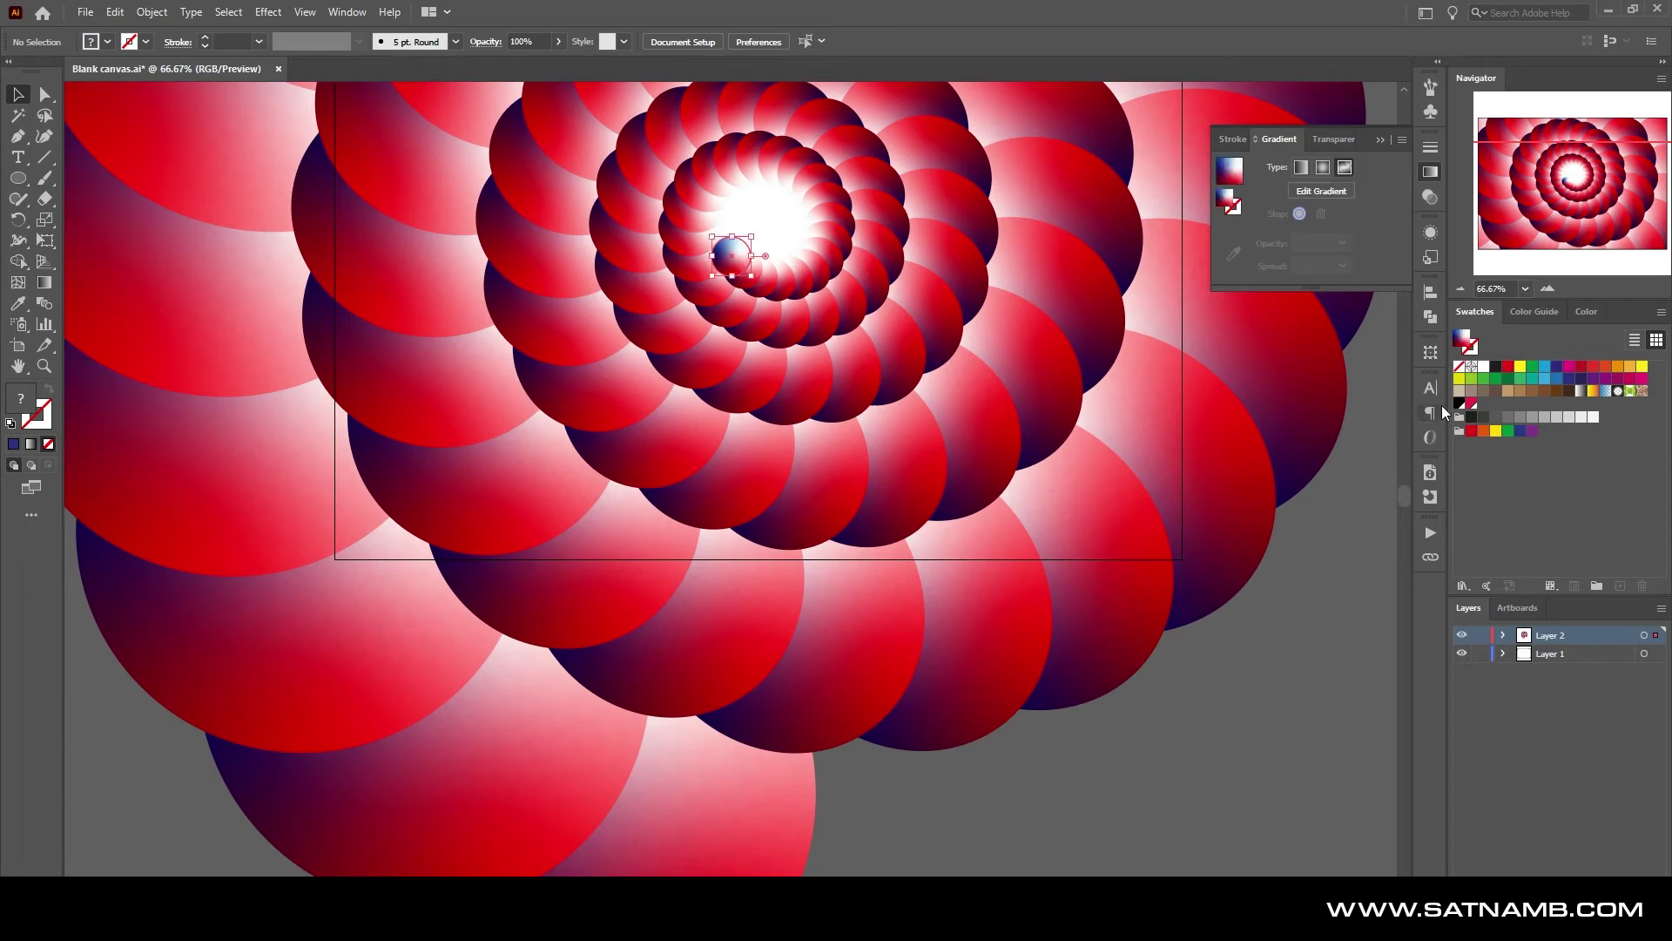
pyautogui.click(1508, 366)
pyautogui.click(1557, 366)
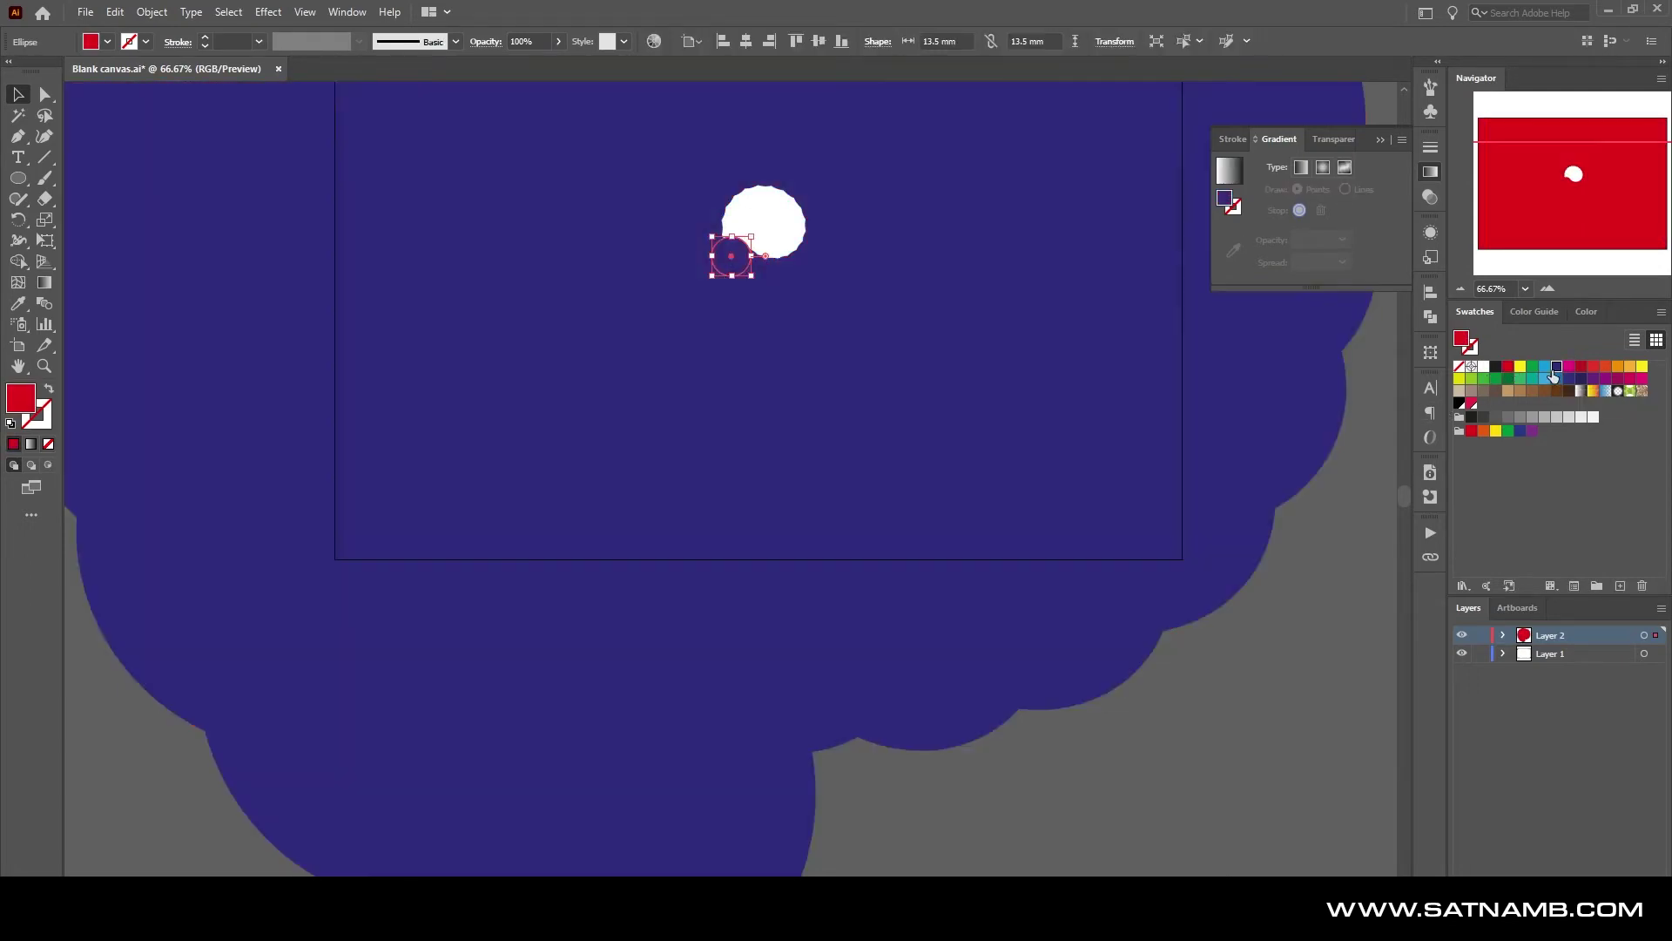
pyautogui.click(1593, 391)
pyautogui.click(1593, 392)
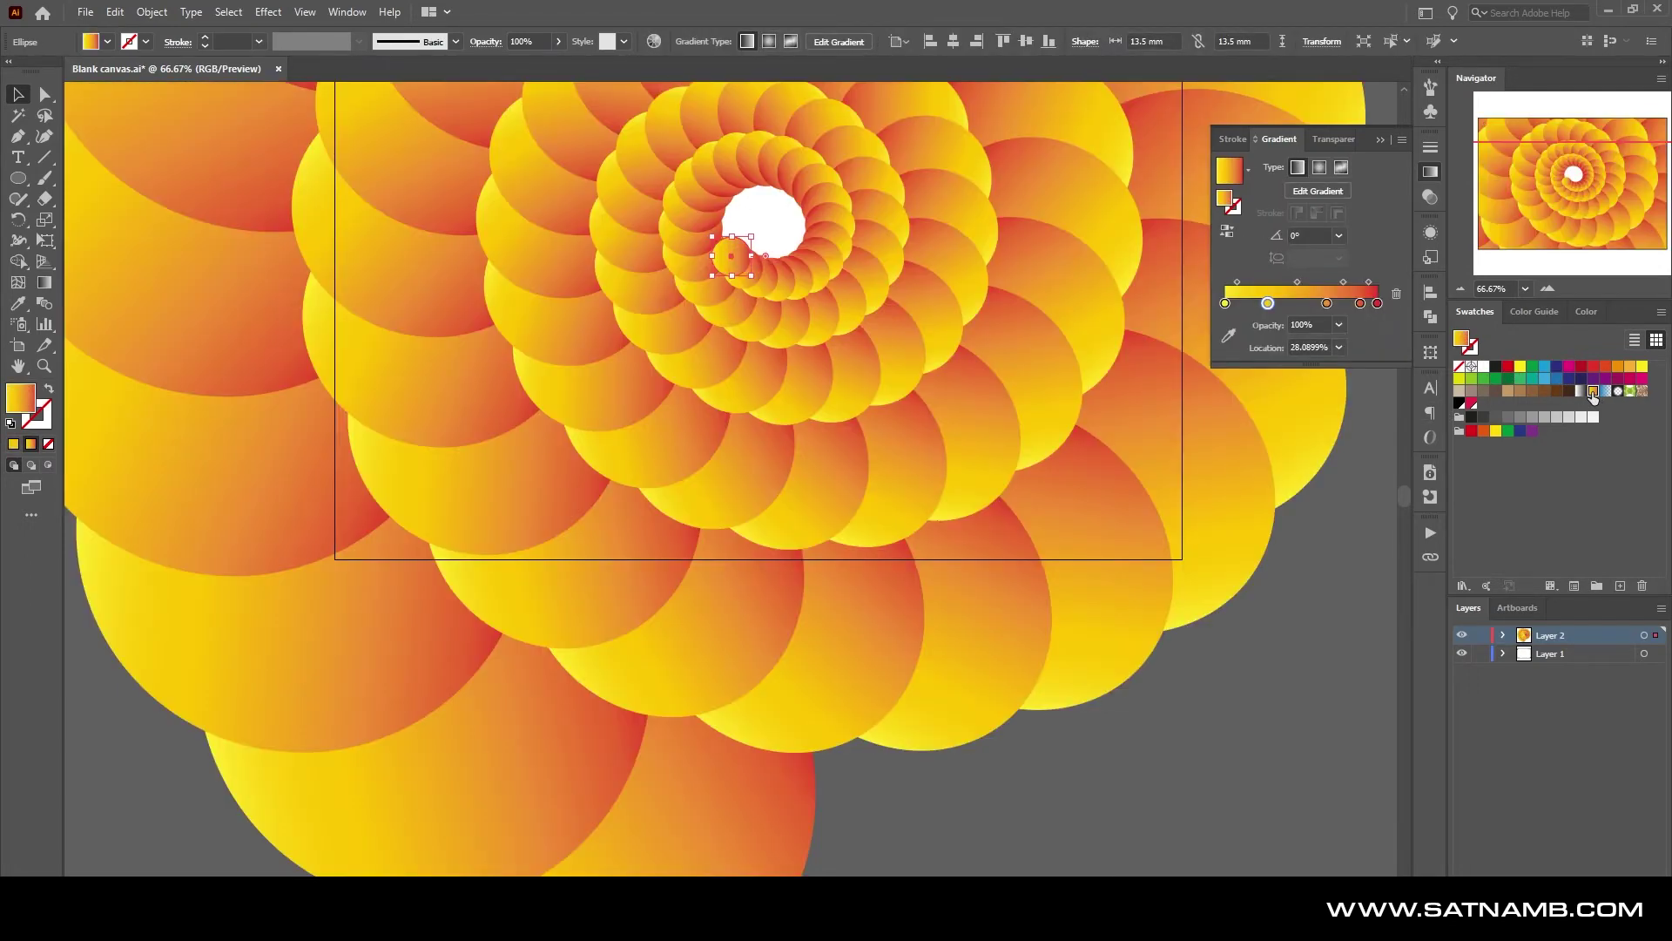
pyautogui.click(1235, 683)
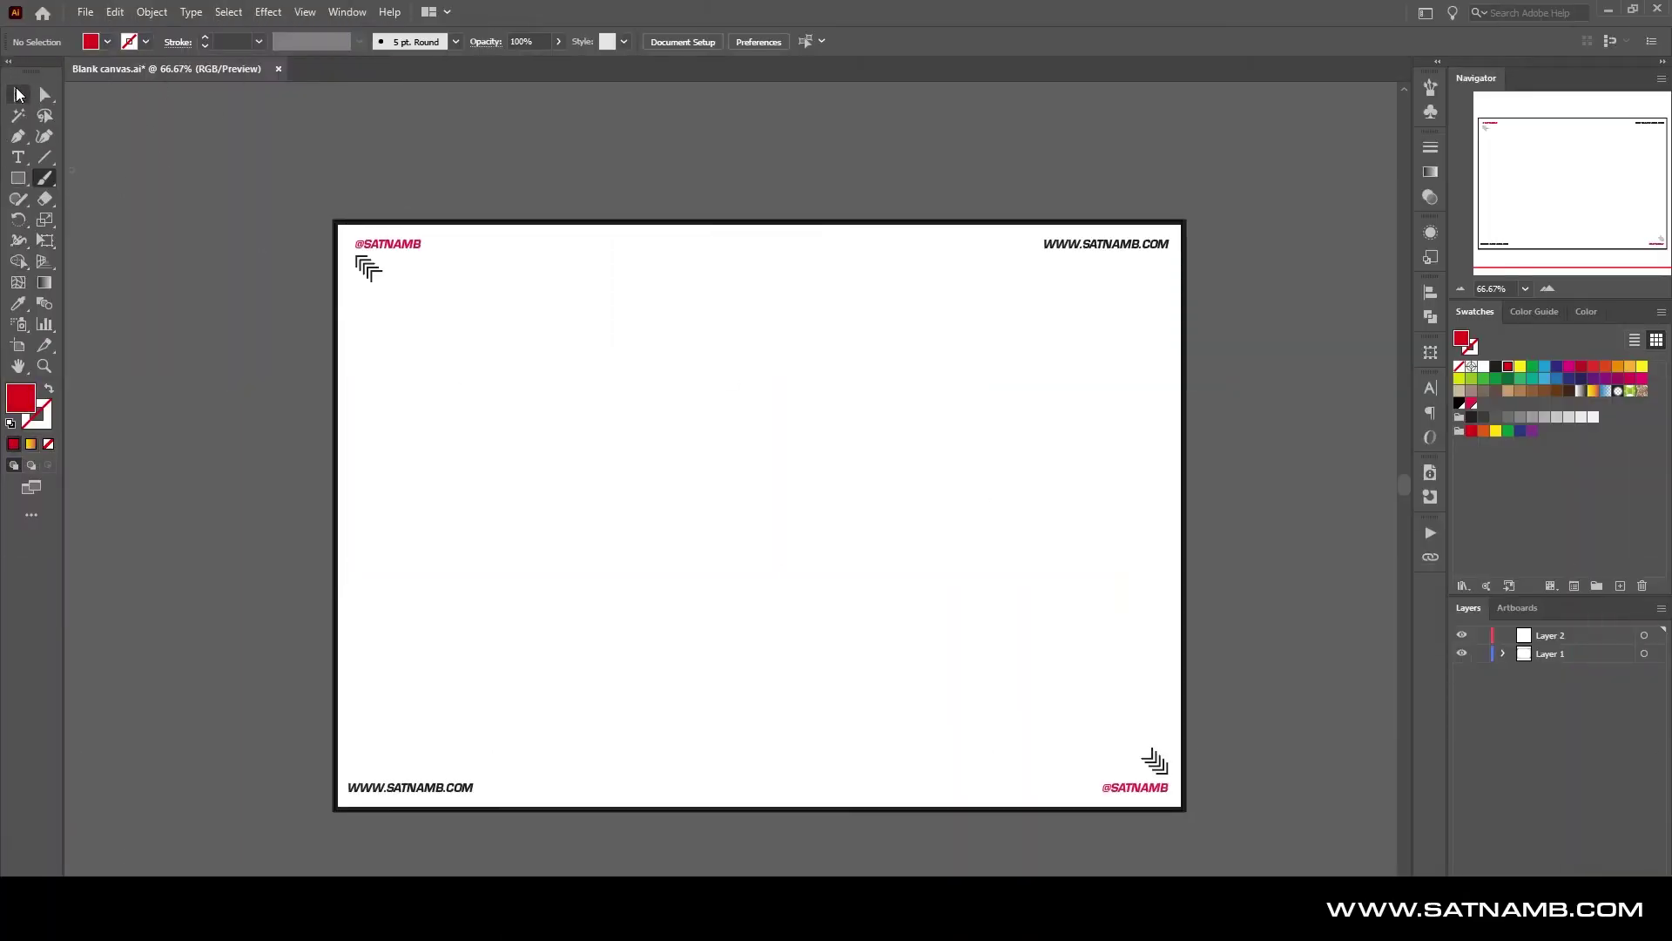
# Target the empty Layer 2 and apply a Distort & Transform Transform effect with one copy and Reflect Y enabled
pyautogui.click(19, 95)
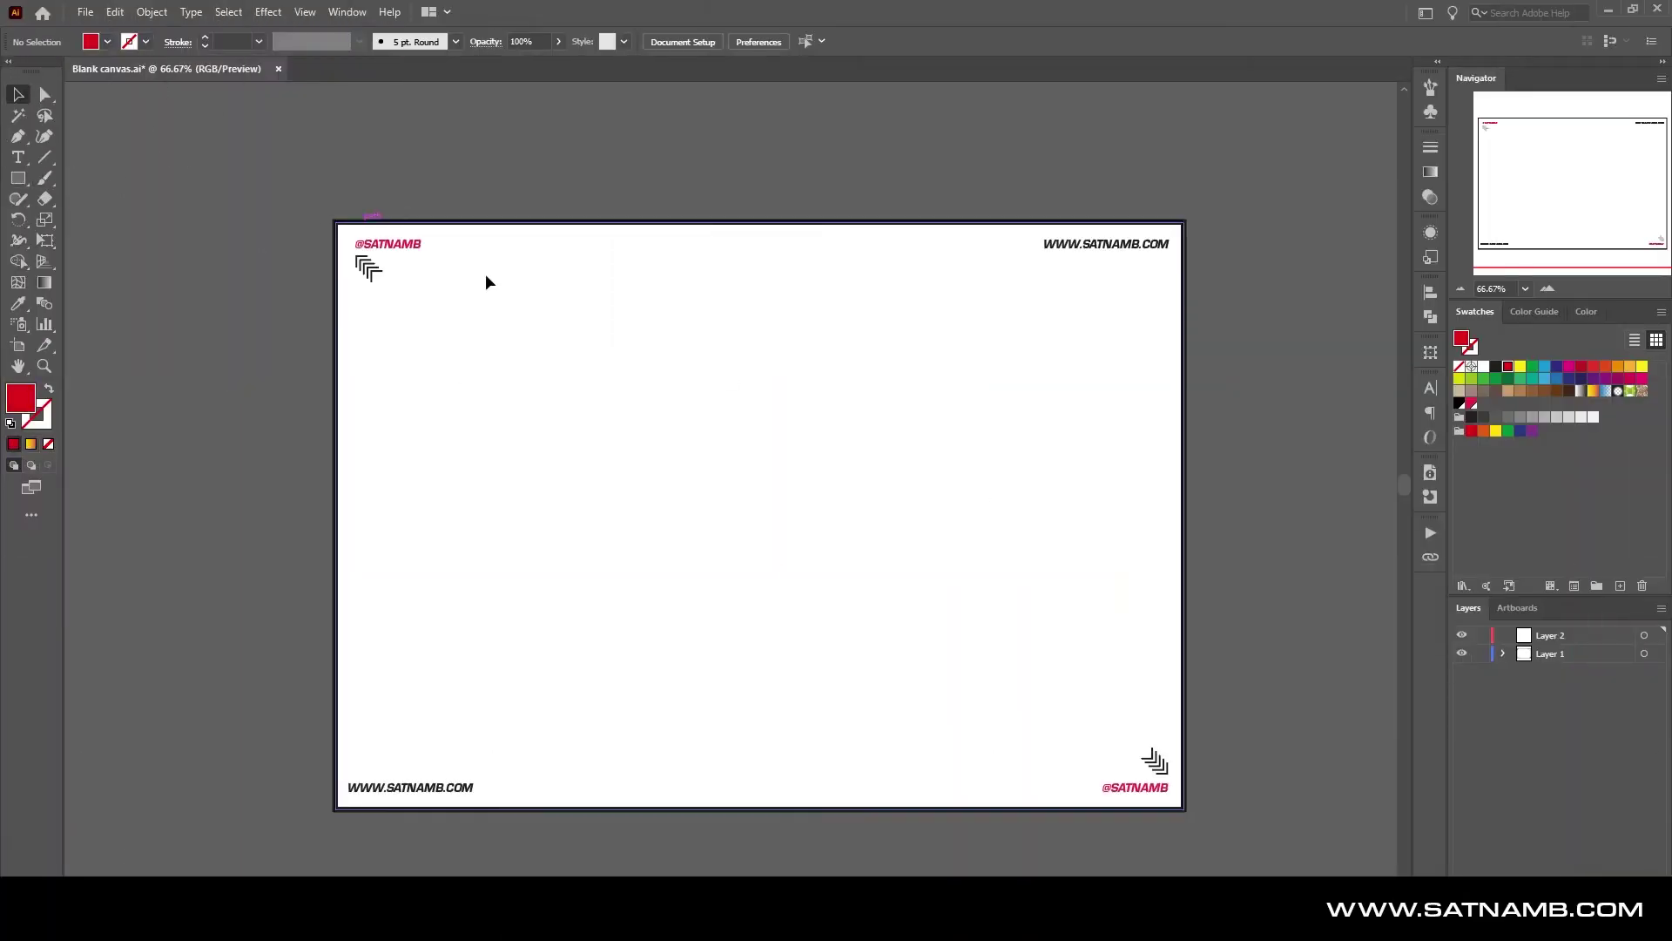
pyautogui.click(1645, 638)
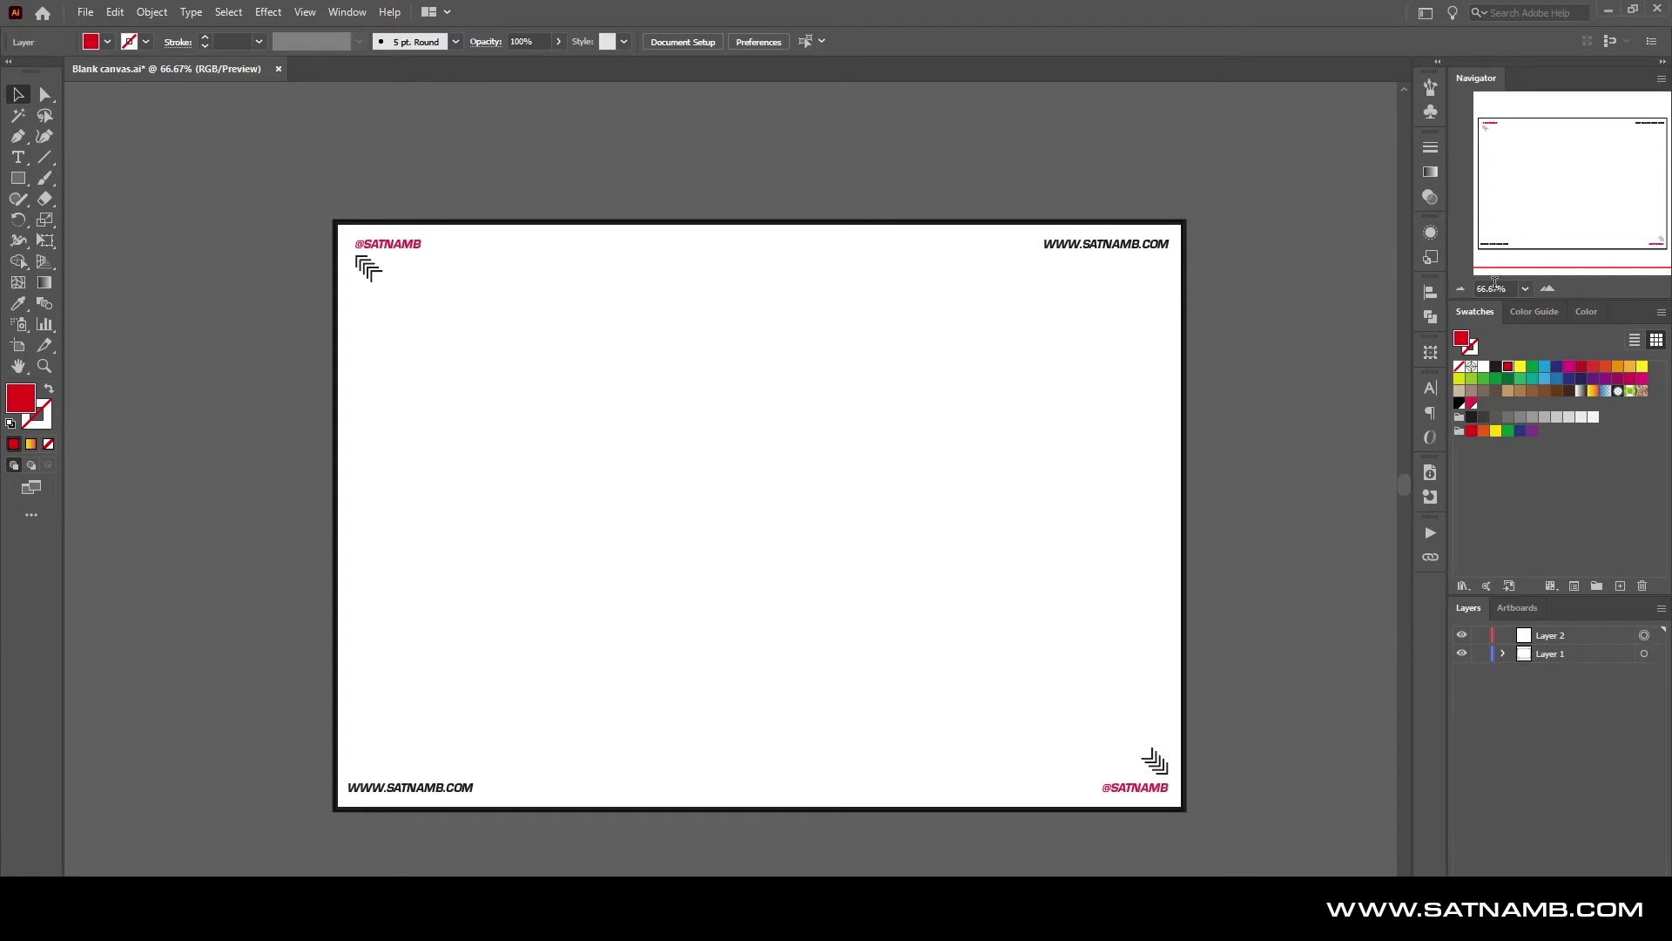
pyautogui.click(1433, 233)
pyautogui.click(269, 11)
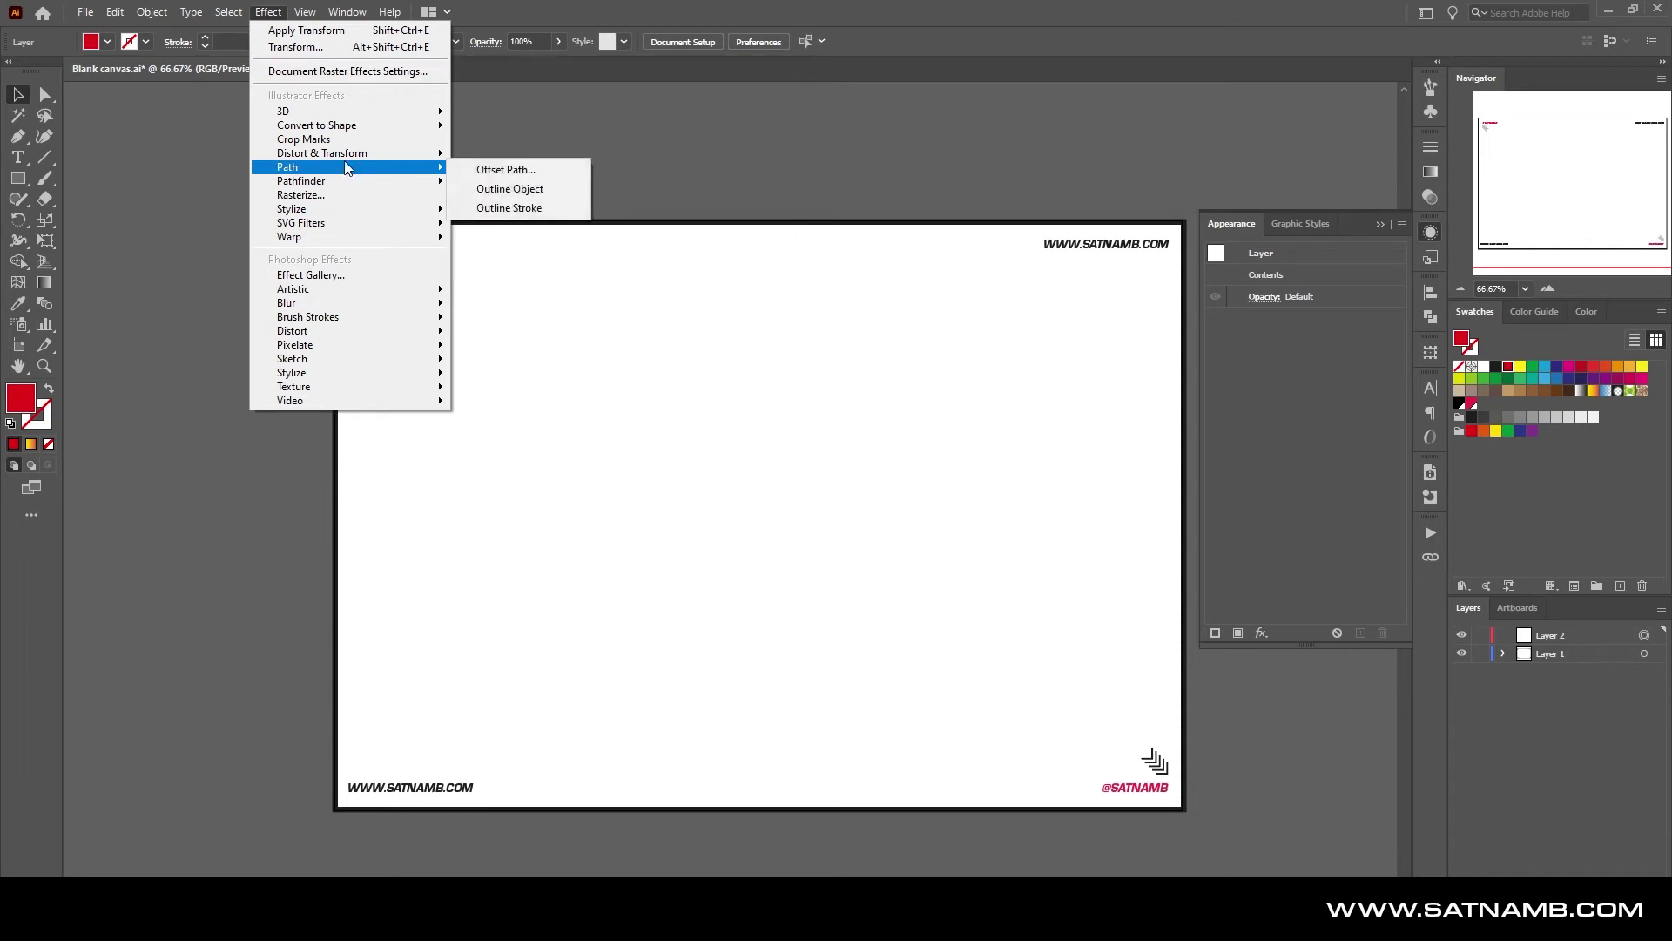
pyautogui.moveTo(365, 153)
pyautogui.click(525, 213)
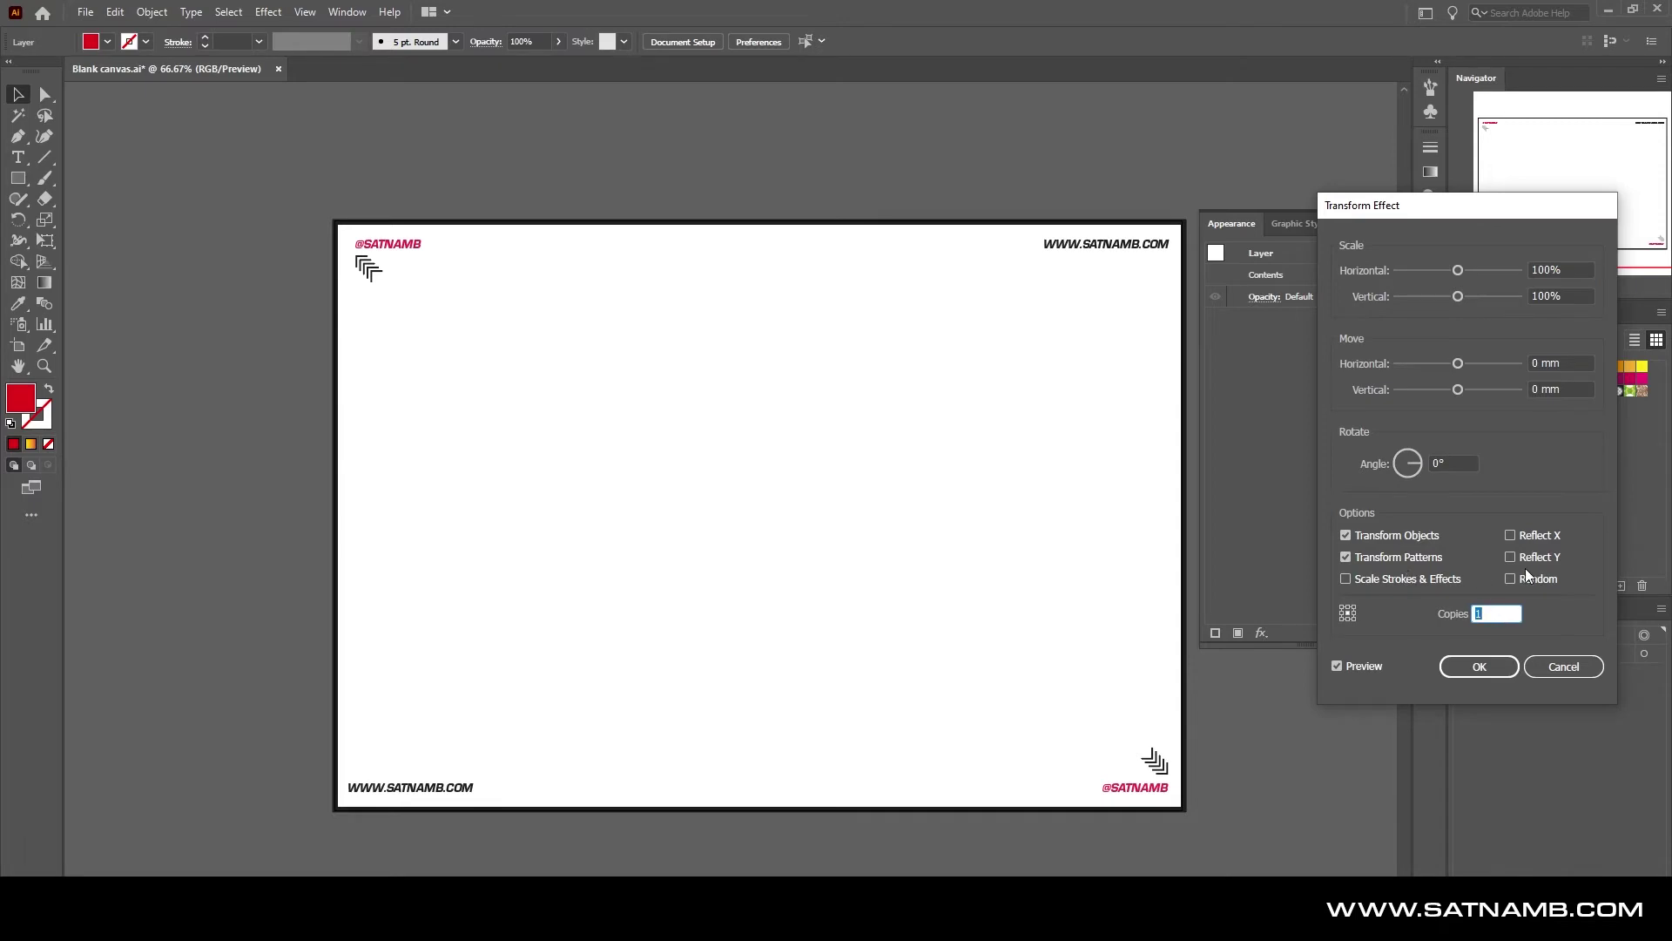
pyautogui.click(1510, 557)
pyautogui.click(1486, 669)
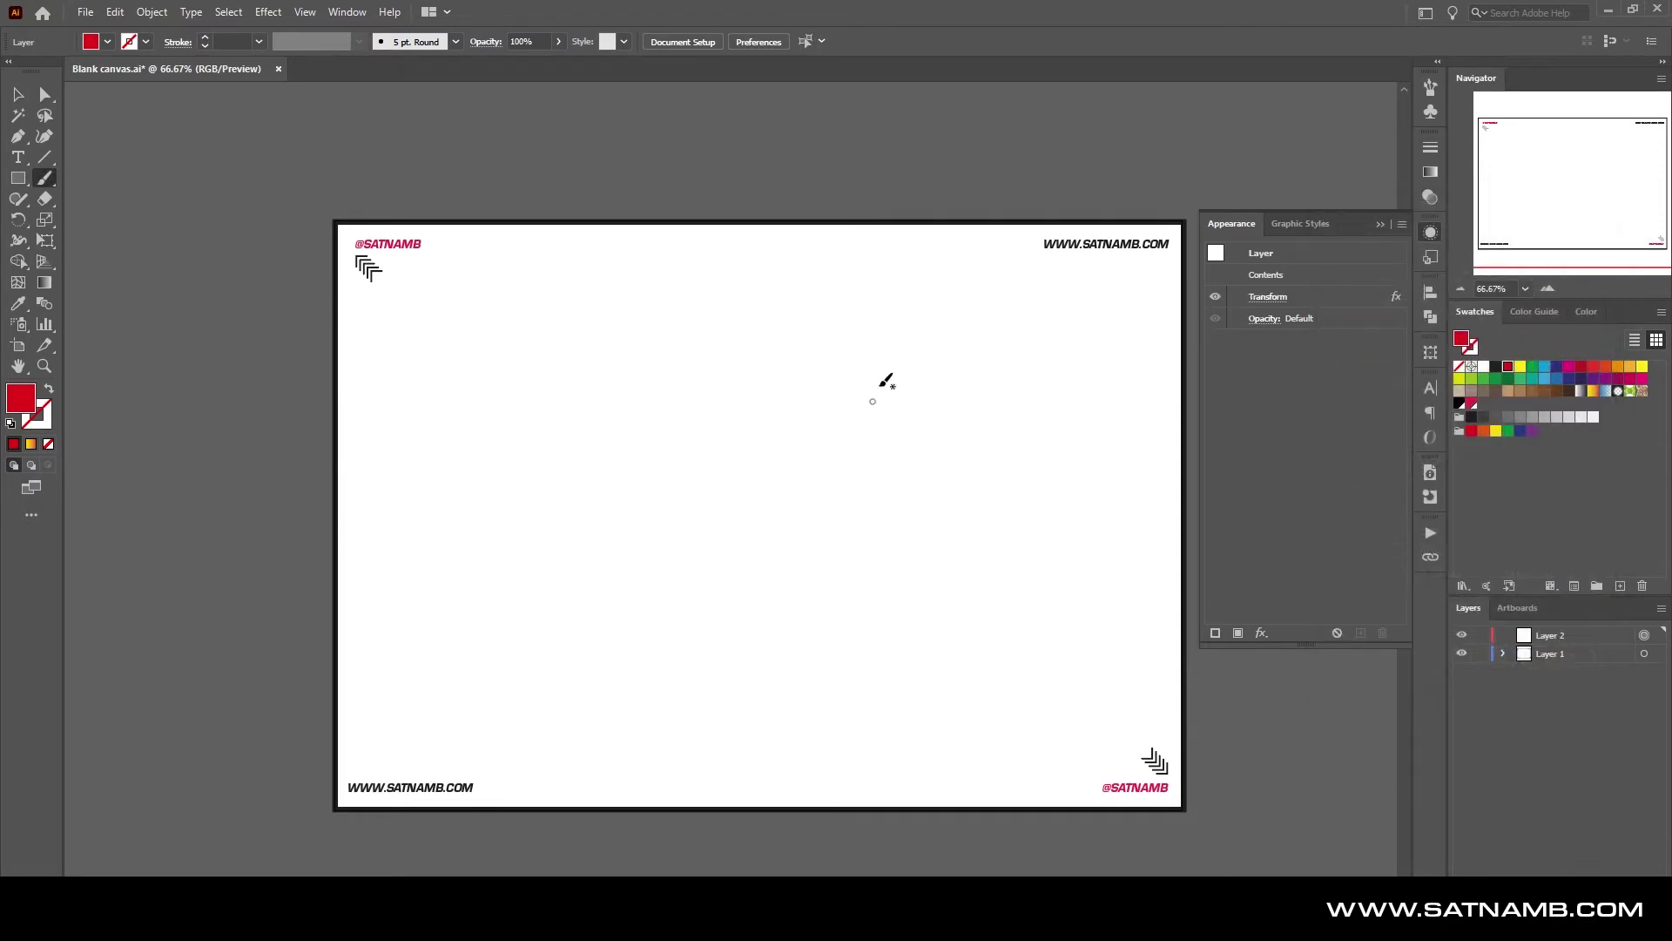
# Try long freehand red Paintbrush strokes on Layer 2 to test the reflection, undoing each one
pyautogui.moveTo(921, 343); pyautogui.dragTo(791, 728)
pyautogui.hotkey('ctrl', 'z')
pyautogui.moveTo(560, 382); pyautogui.dragTo(993, 411)
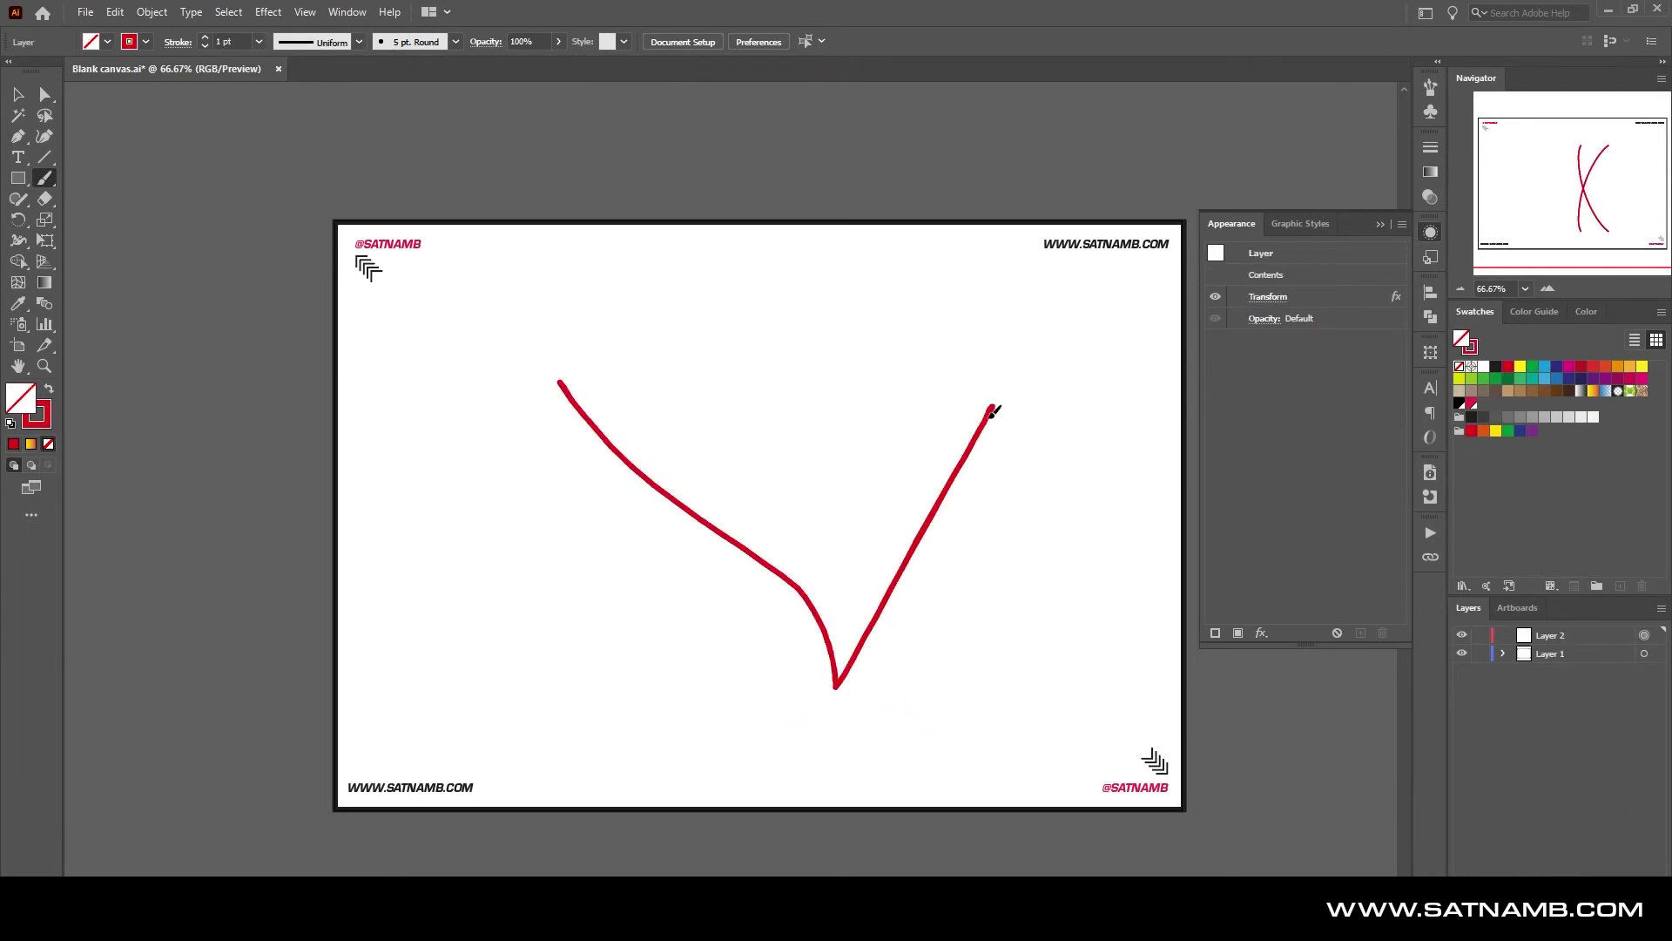
pyautogui.hotkey('ctrl', 'z')
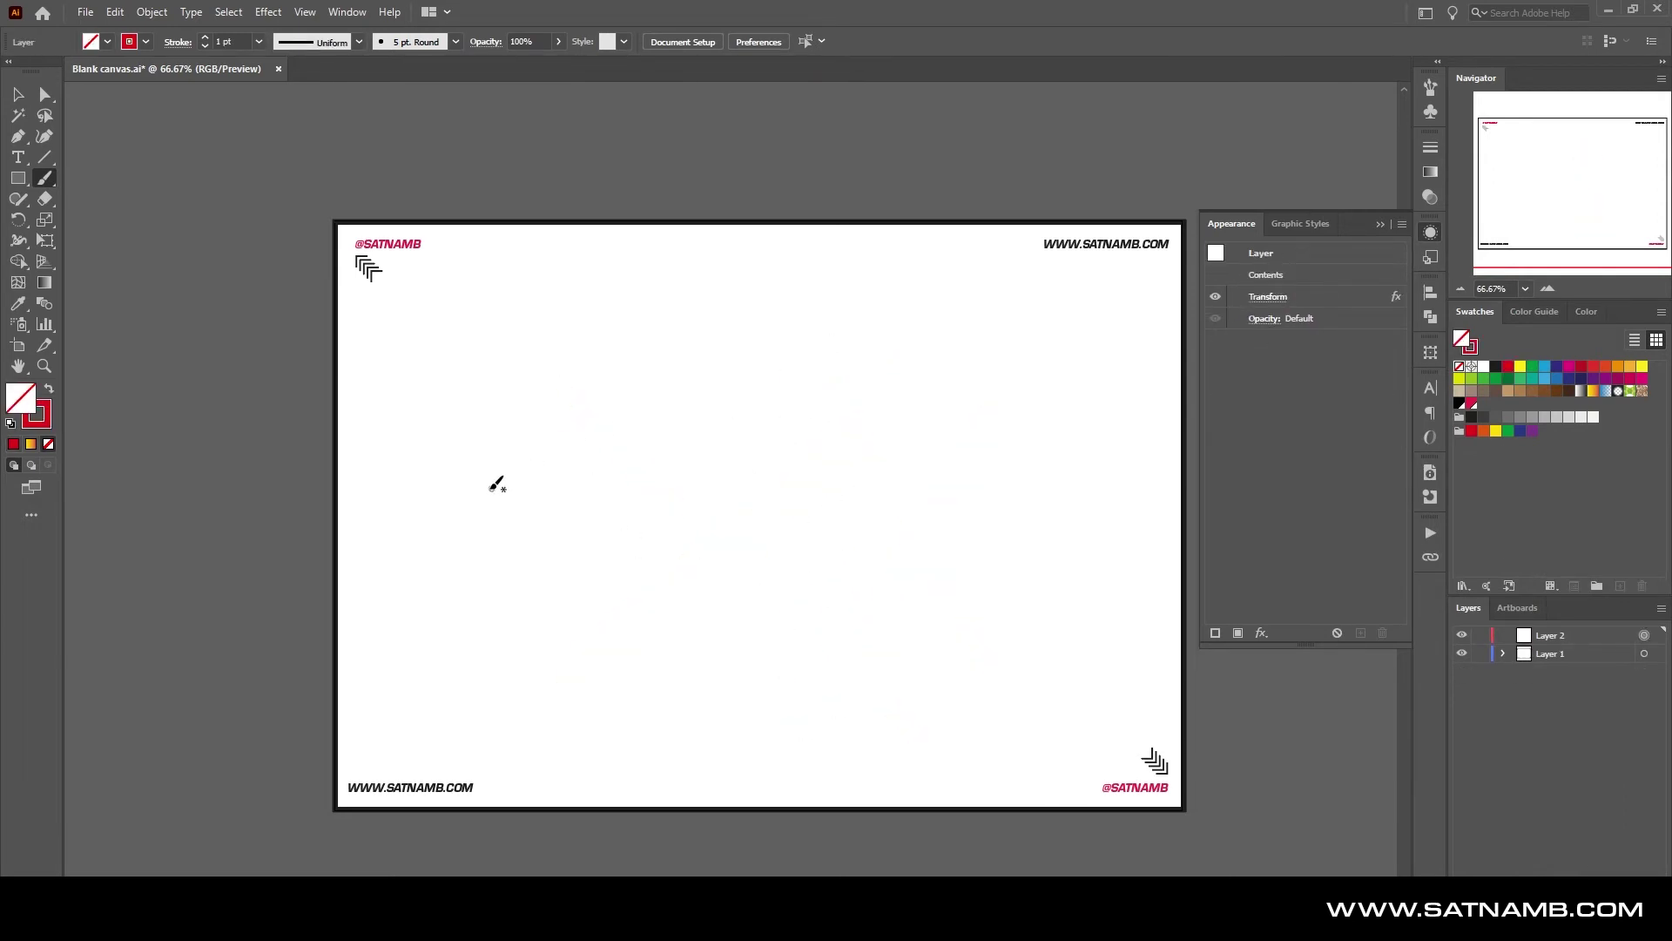
pyautogui.moveTo(467, 380); pyautogui.dragTo(1015, 375)
pyautogui.hotkey('ctrl', 'z')
# Paint five separate Paintbrush strokes across the artboard on Layer 2, and undo all of them
pyautogui.moveTo(508, 421); pyautogui.dragTo(1207, 359)
pyautogui.moveTo(882, 528); pyautogui.dragTo(582, 492)
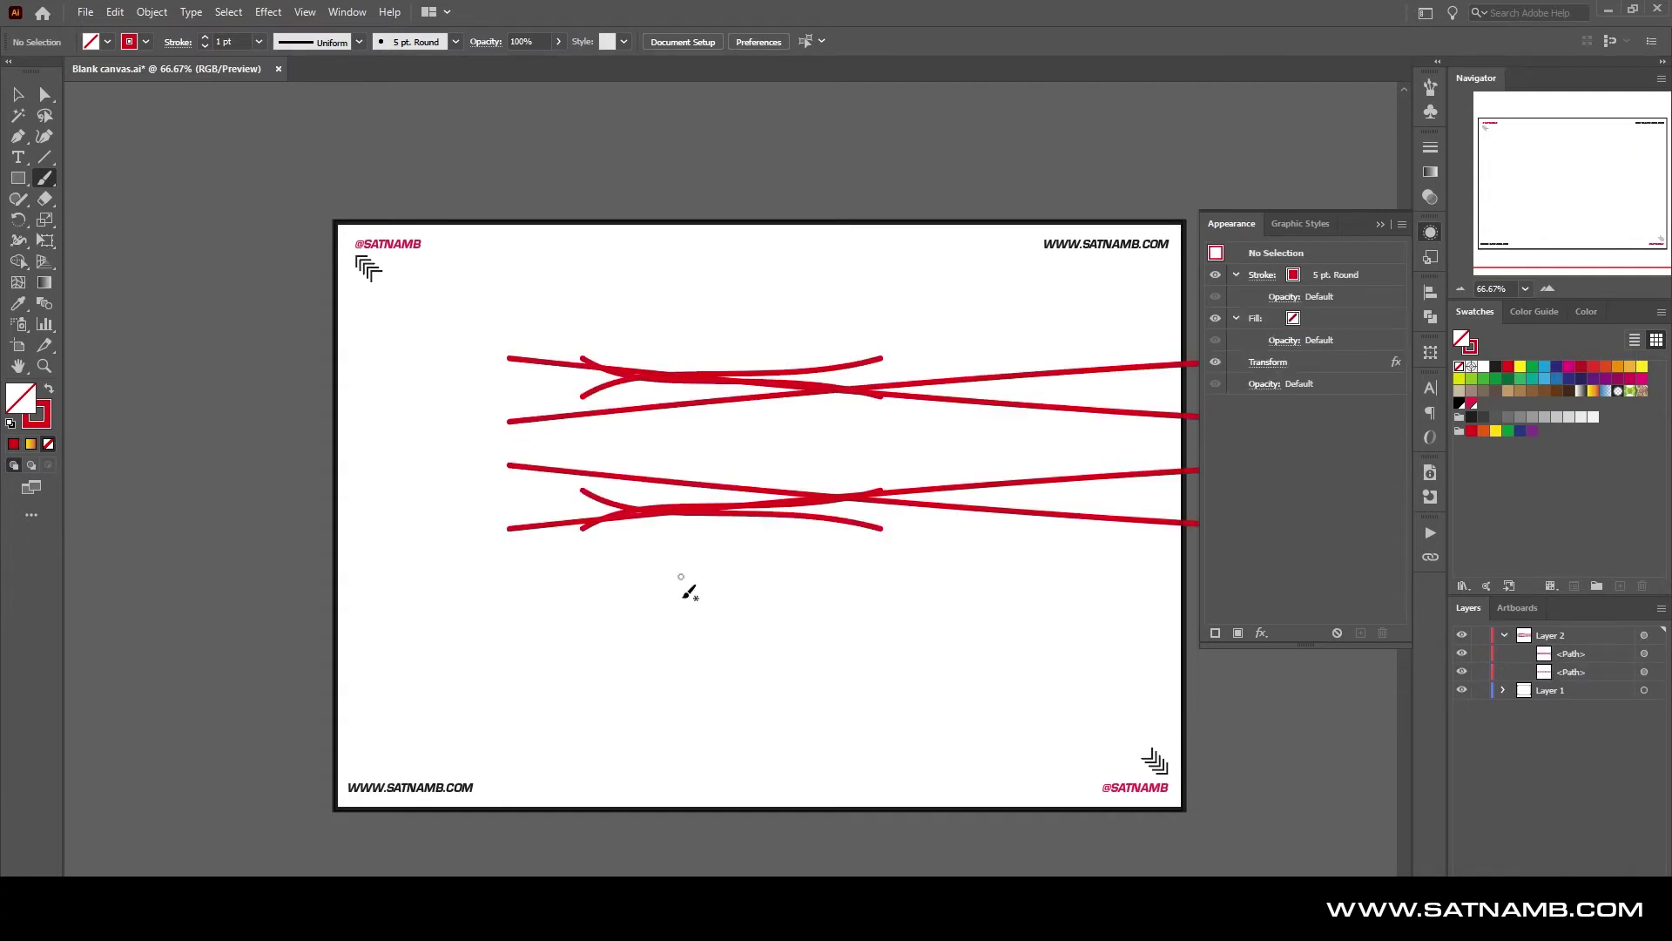
pyautogui.moveTo(698, 636); pyautogui.dragTo(1004, 626)
pyautogui.moveTo(757, 731)
pyautogui.mouseDown()
pyautogui.moveTo(579, 702)
pyautogui.moveTo(558, 714)
pyautogui.mouseUp()
pyautogui.moveTo(1058, 638); pyautogui.dragTo(1093, 612)
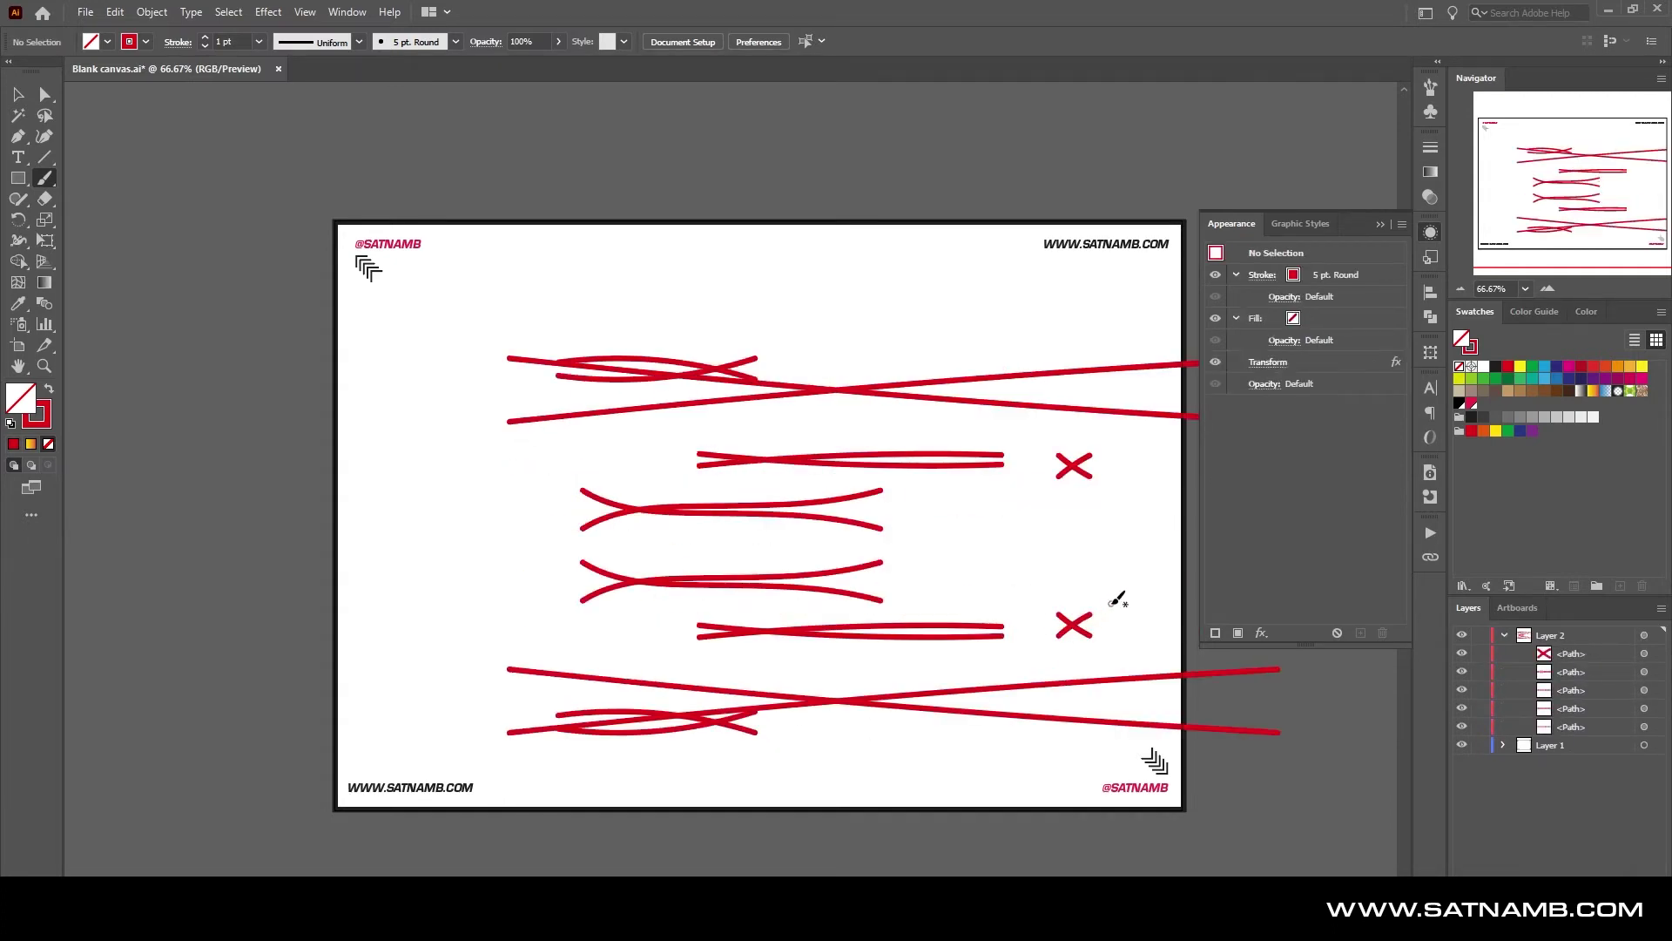
pyautogui.hotkey('ctrl', 'z')
pyautogui.hotkey('ctrl', 'z')
pyautogui.hotkey('ctrl', 'z')
pyautogui.hotkey('ctrl', 'z')
pyautogui.hotkey('ctrl', 'z')
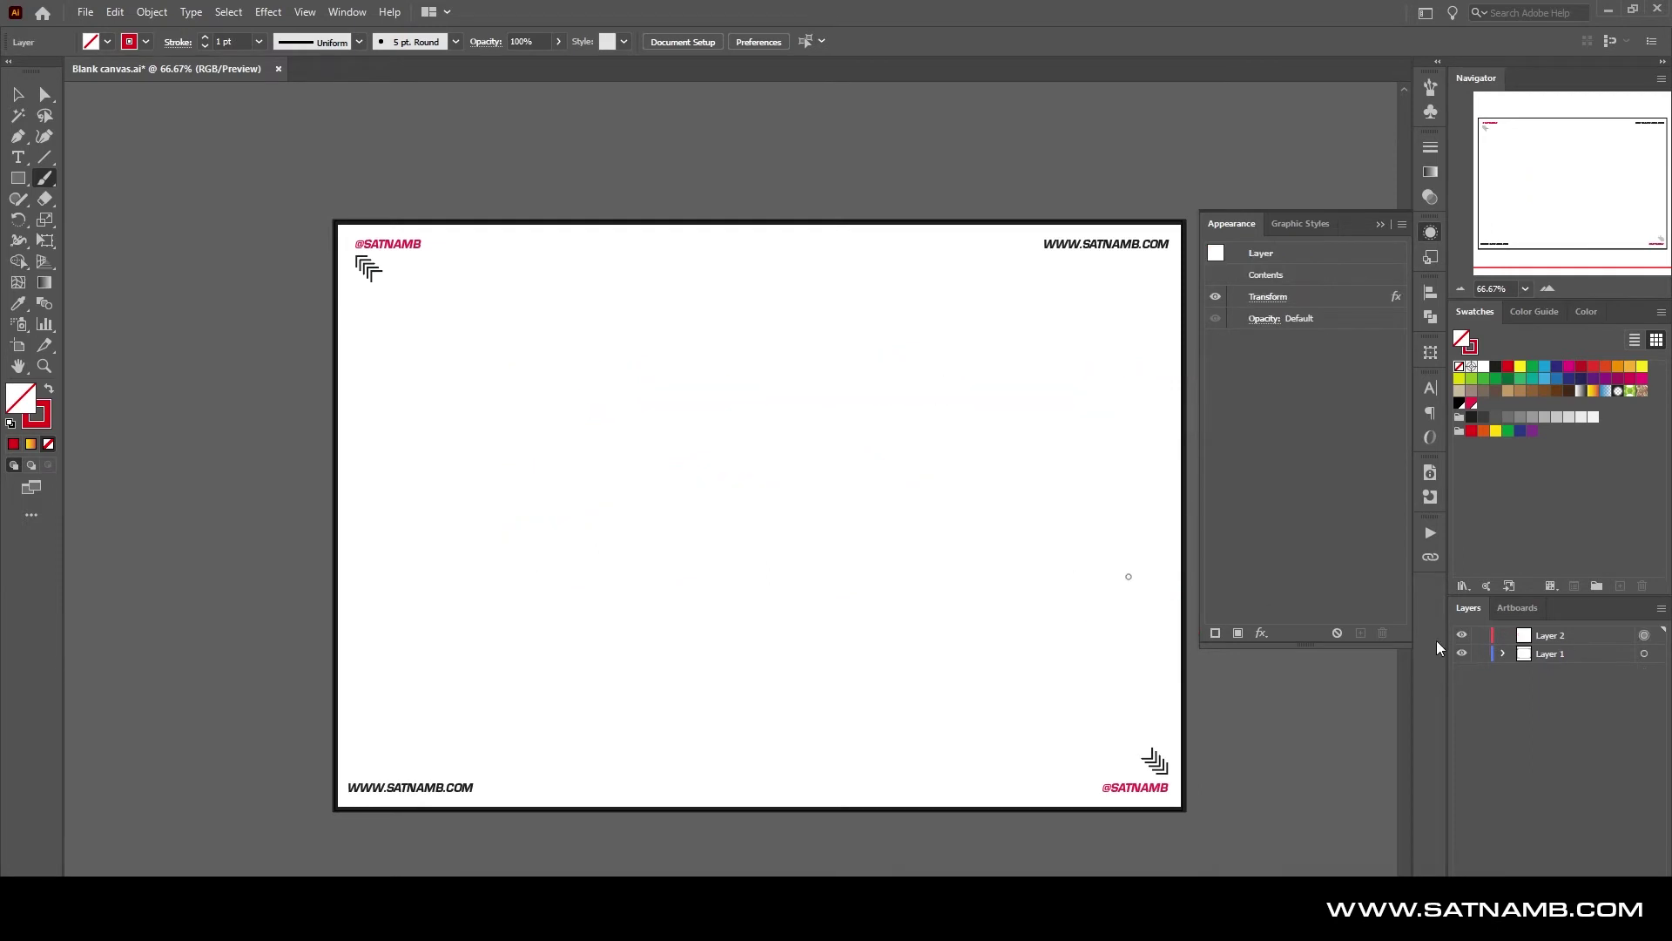
# Enable Reflect X in Layer 2's Transform effect, test it with a short vertical brush stroke, and undo the stroke
pyautogui.click(1277, 296)
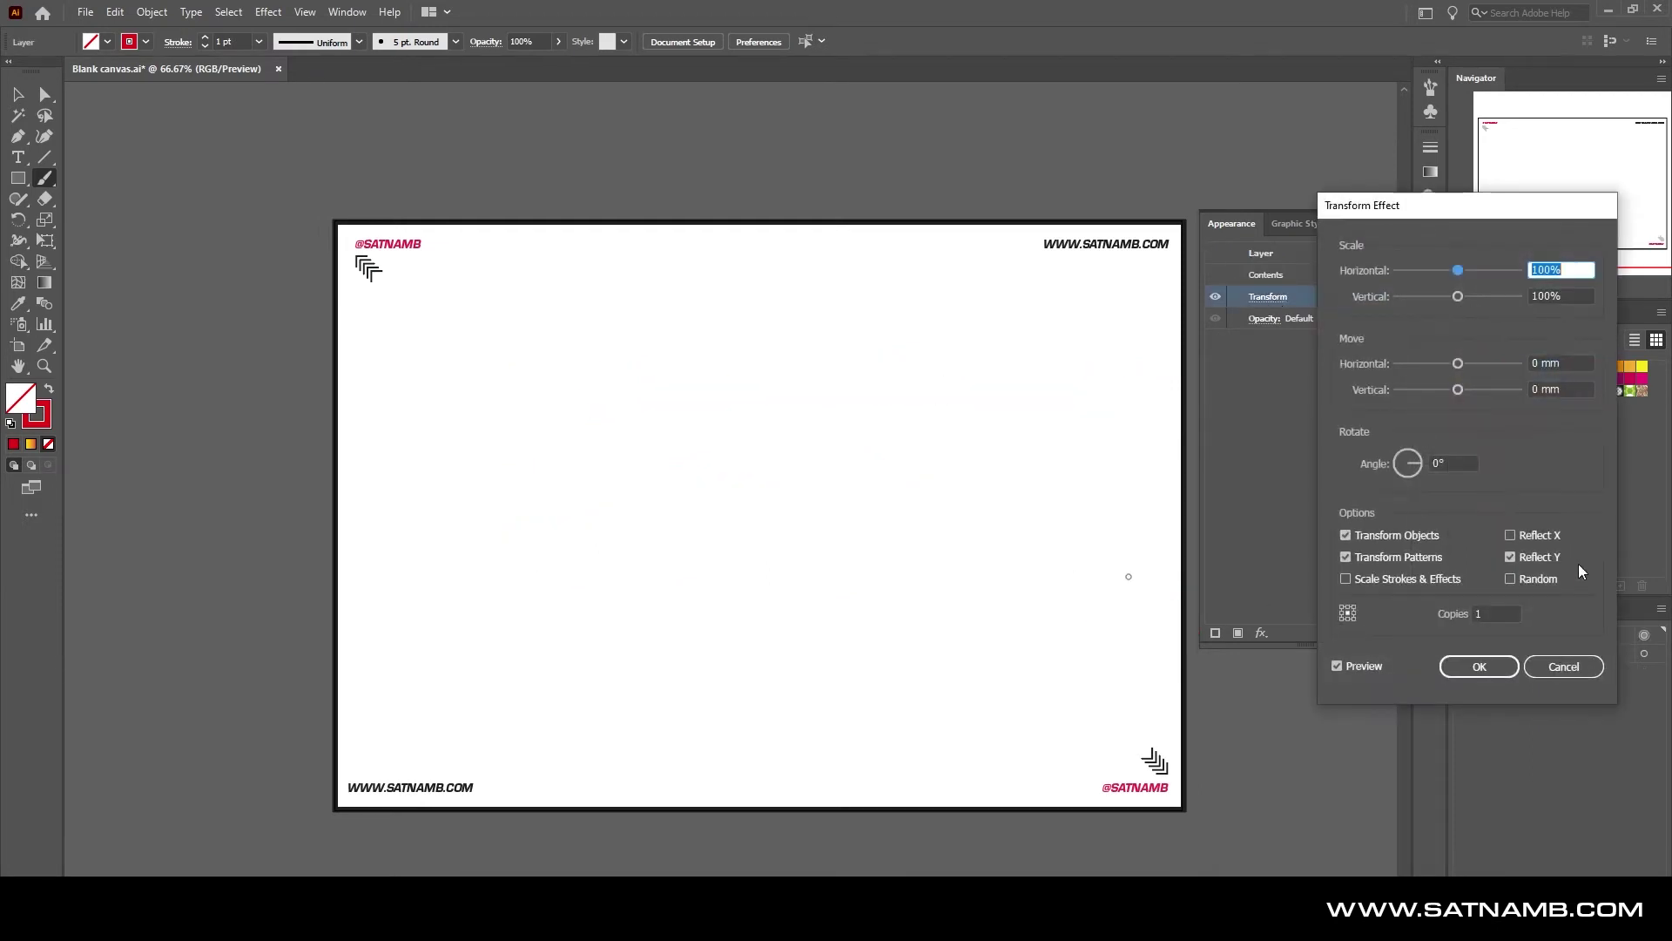
pyautogui.click(1511, 535)
pyautogui.click(1481, 667)
pyautogui.moveTo(950, 314); pyautogui.dragTo(972, 492)
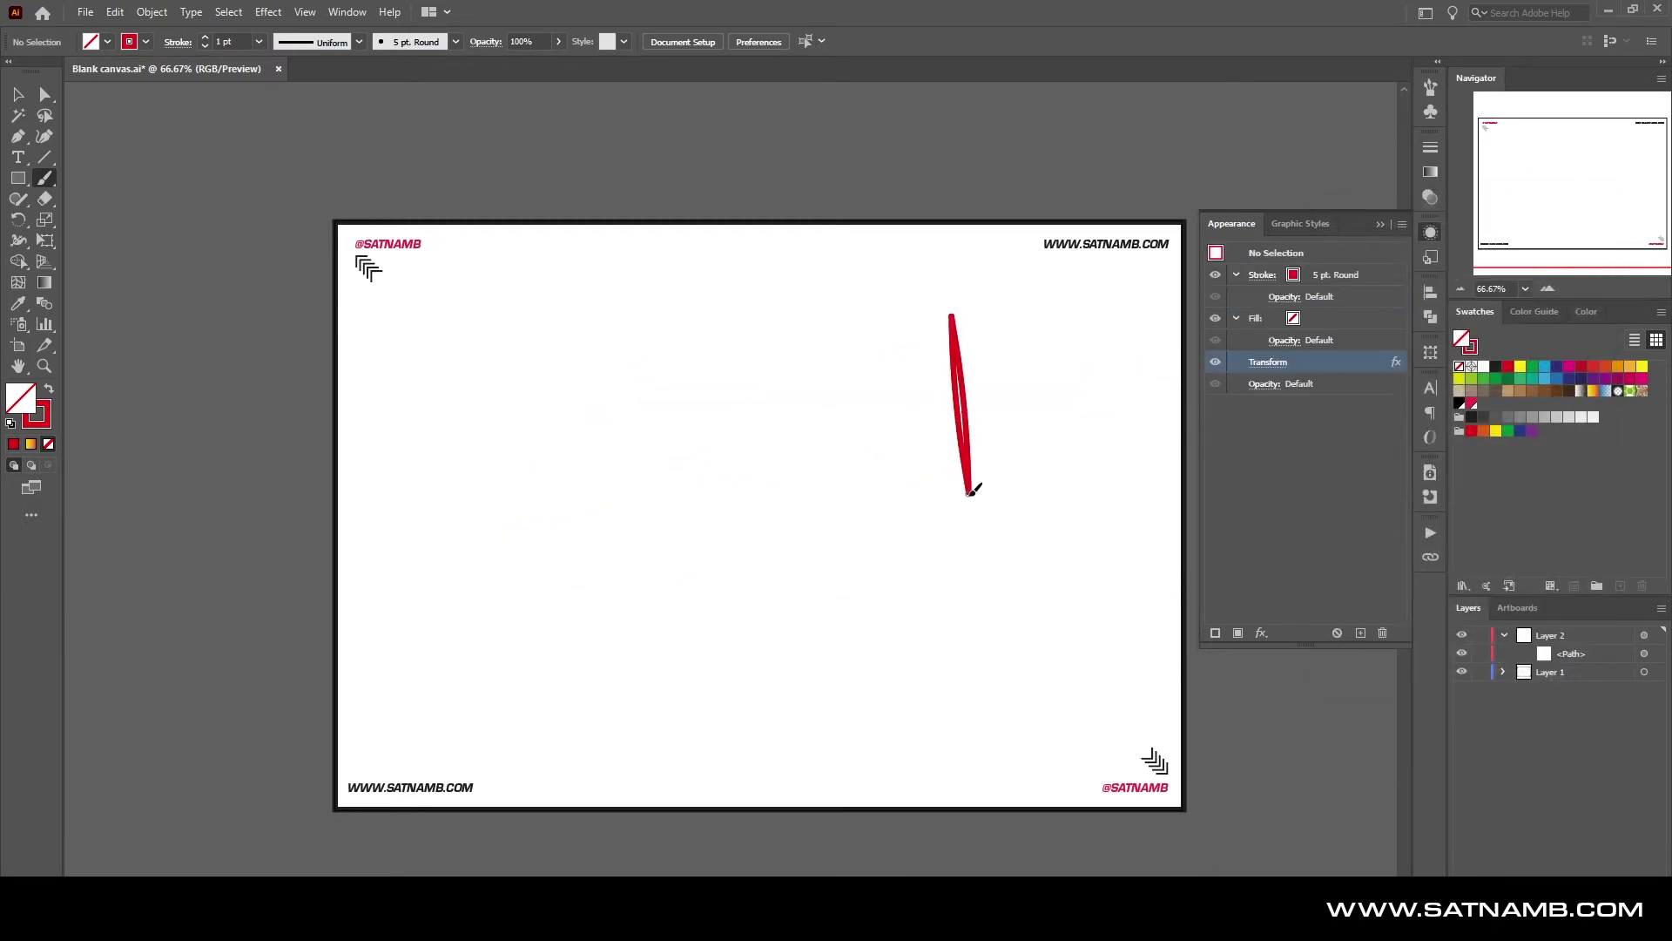
pyautogui.hotkey('ctrl', 'z')
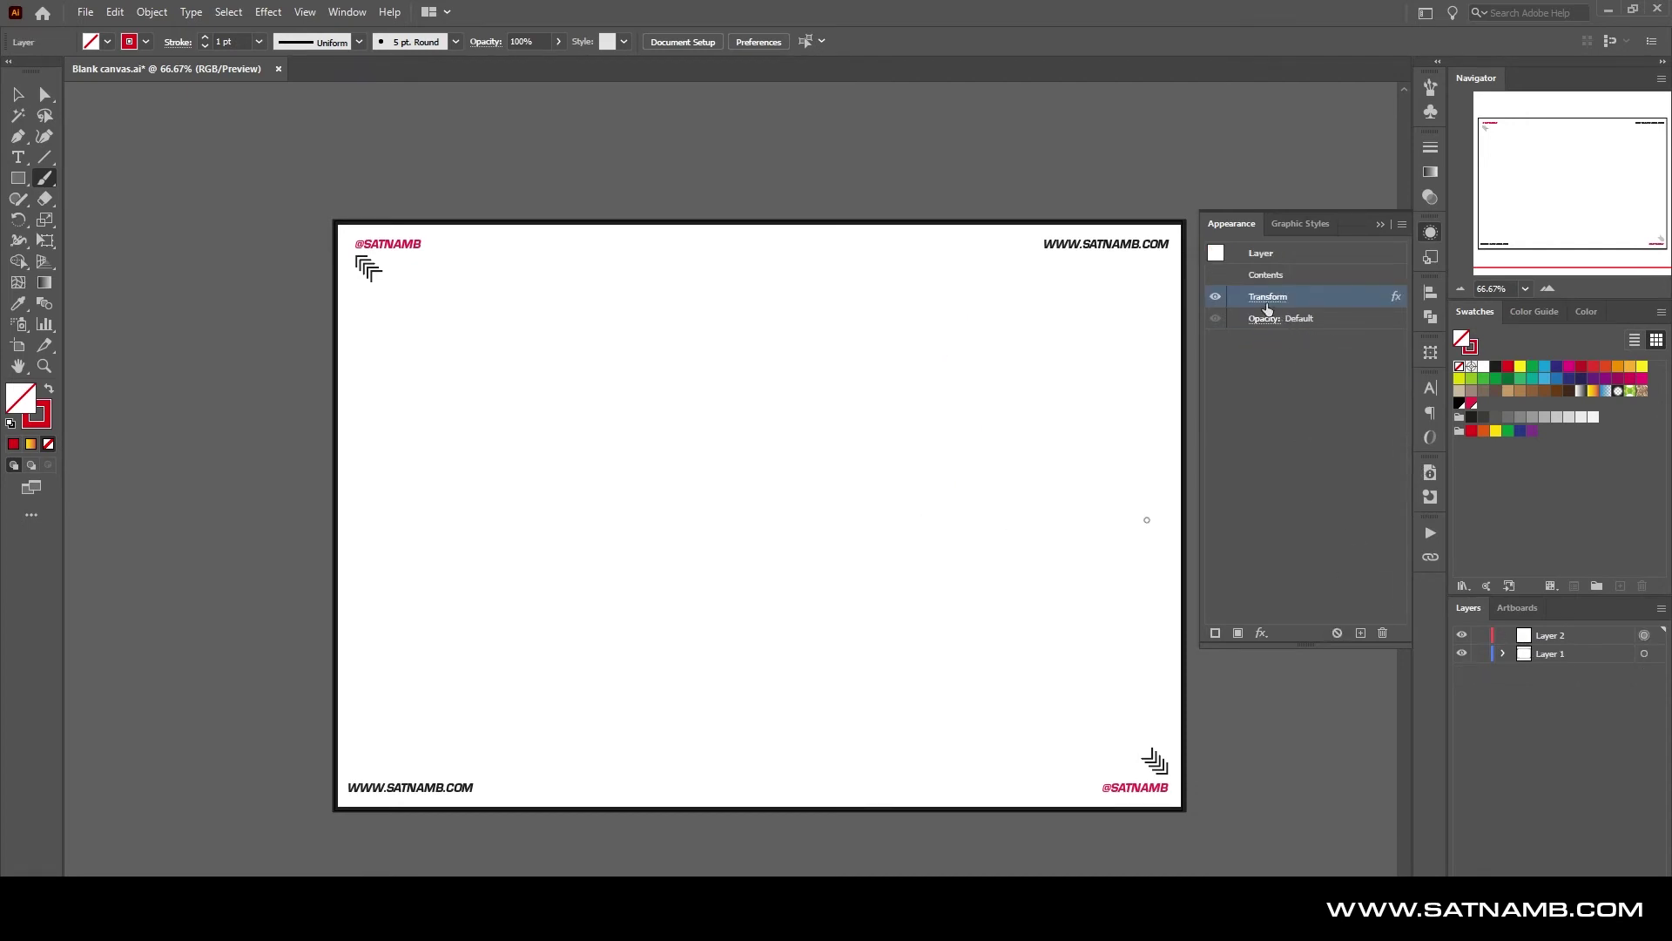
# Edit Layer 2's Transform effect to use 4 copies and a 10° rotation angle
pyautogui.click(1268, 297)
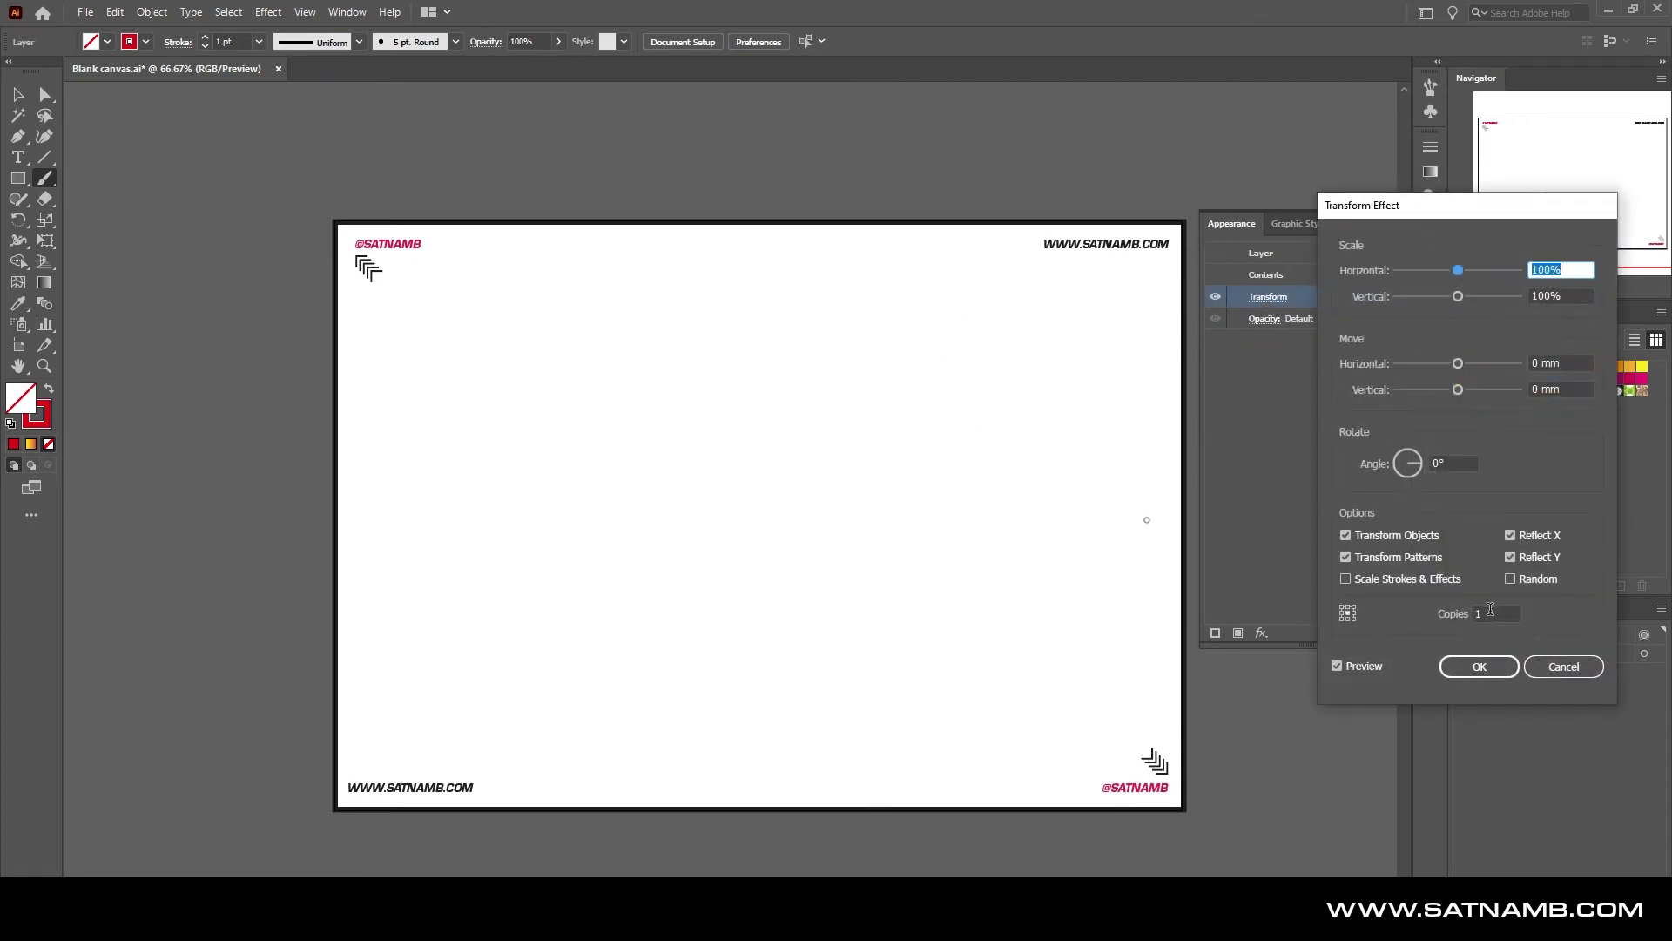
pyautogui.click(1490, 611)
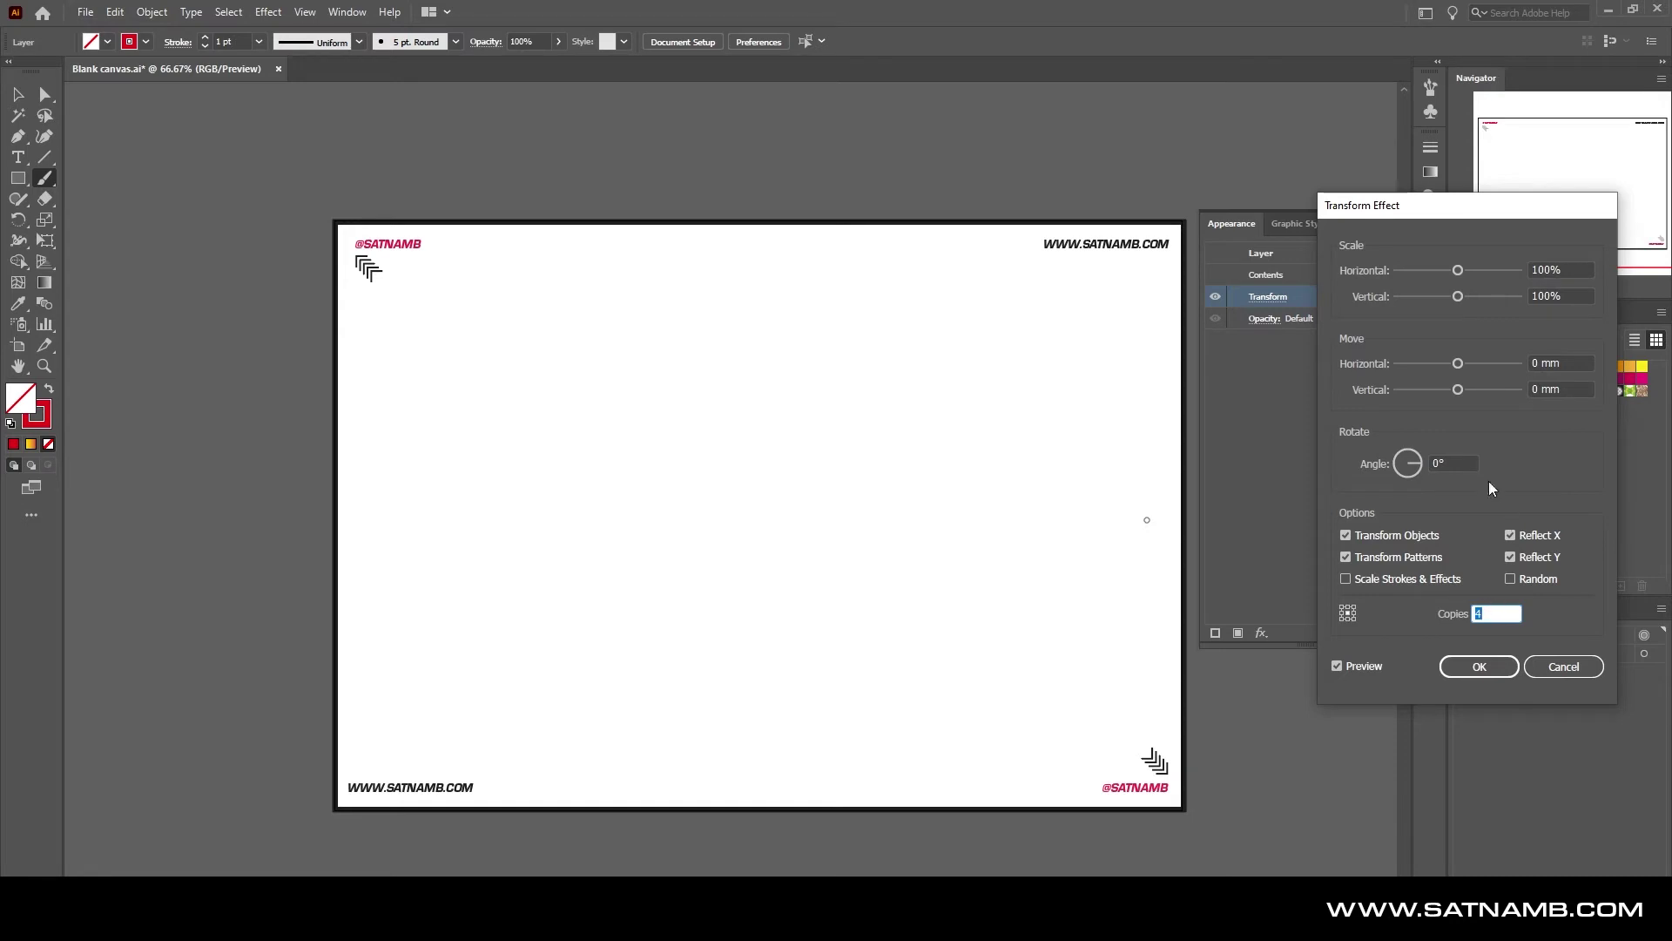
pyautogui.click(1458, 461)
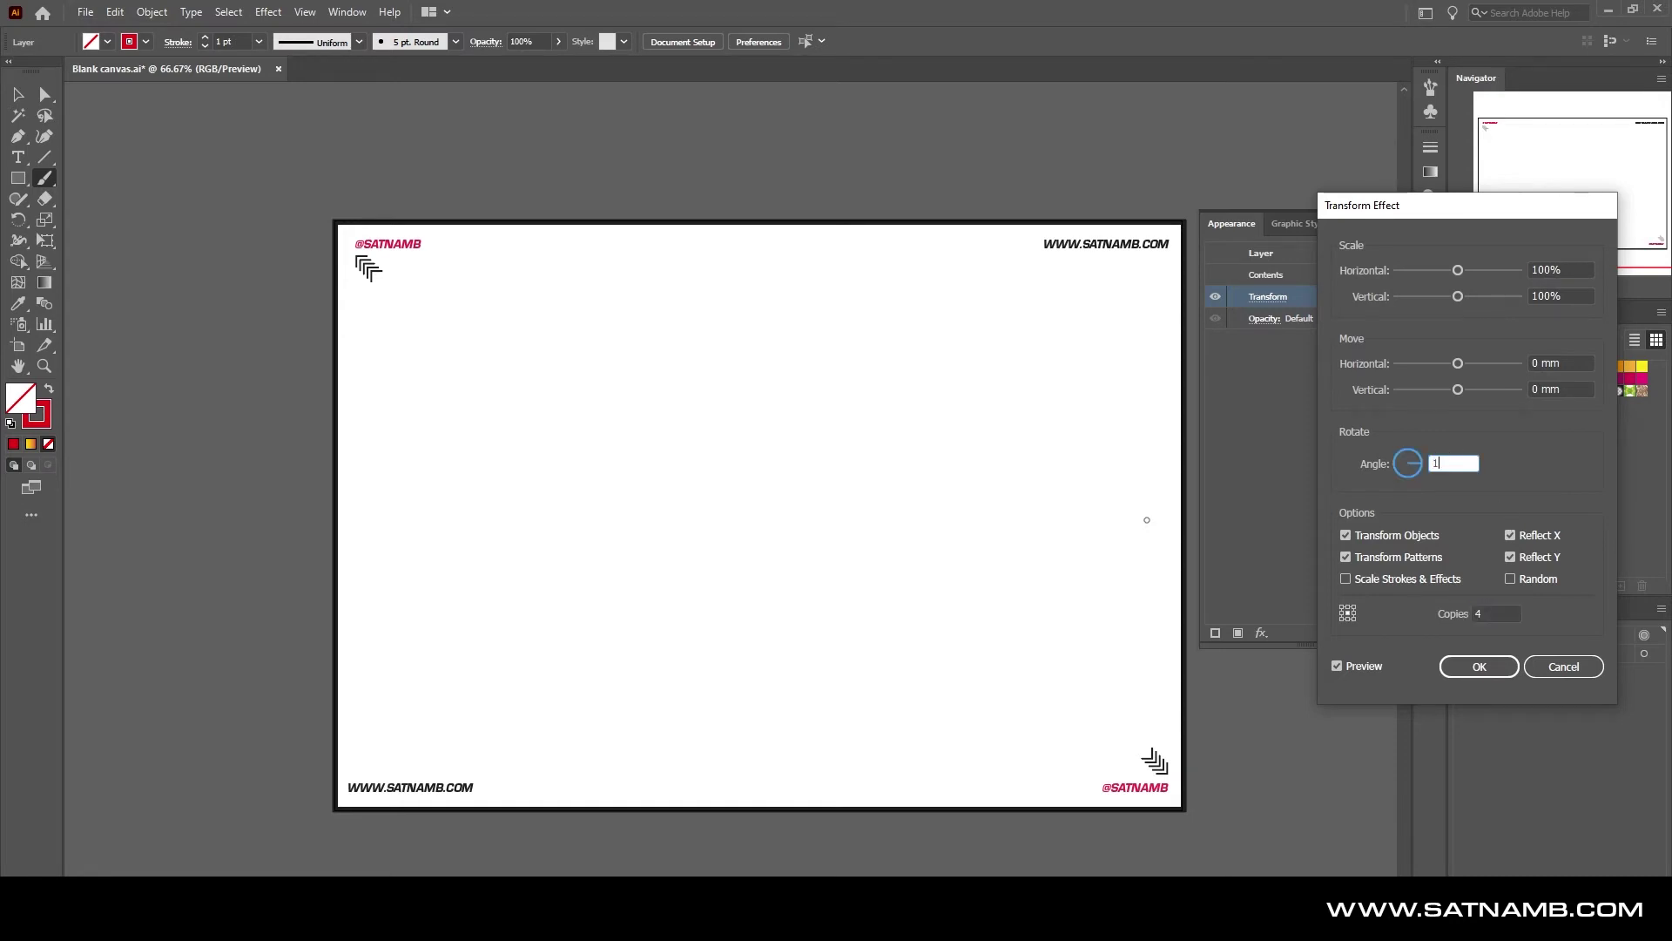
pyautogui.click(1479, 667)
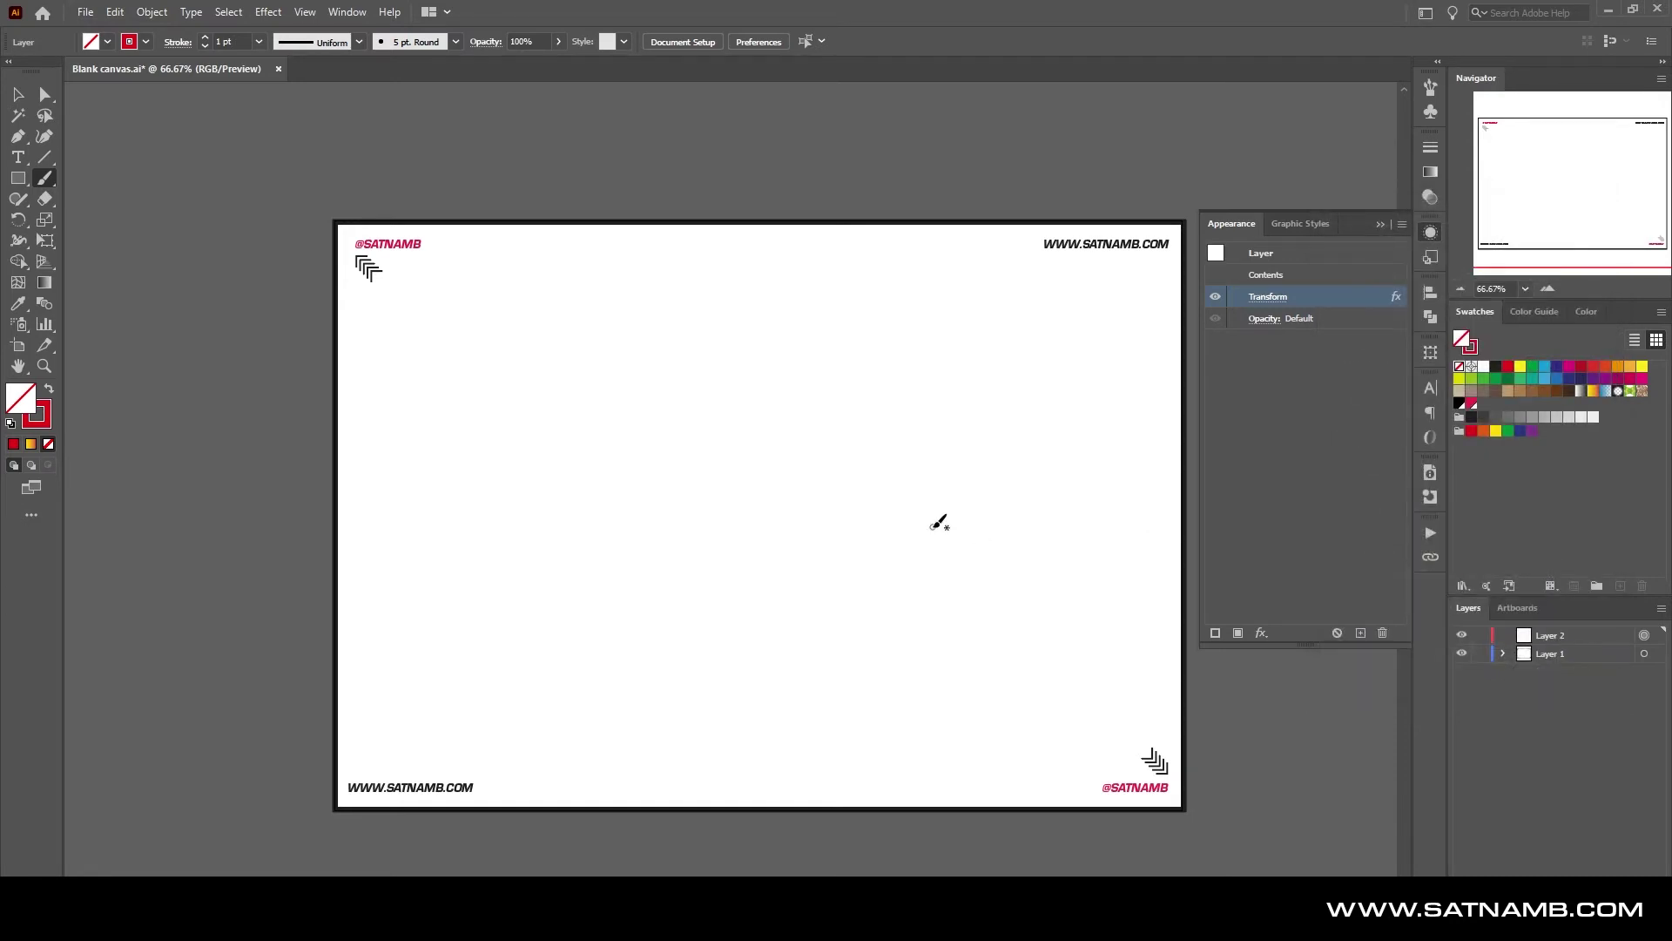
# Try two red Paintbrush strokes on Layer 2 to test the rotated copies, undoing each one
pyautogui.moveTo(926, 552)
pyautogui.mouseDown()
pyautogui.moveTo(914, 487)
pyautogui.moveTo(978, 378)
pyautogui.mouseUp()
pyautogui.hotkey('ctrl', 'z')
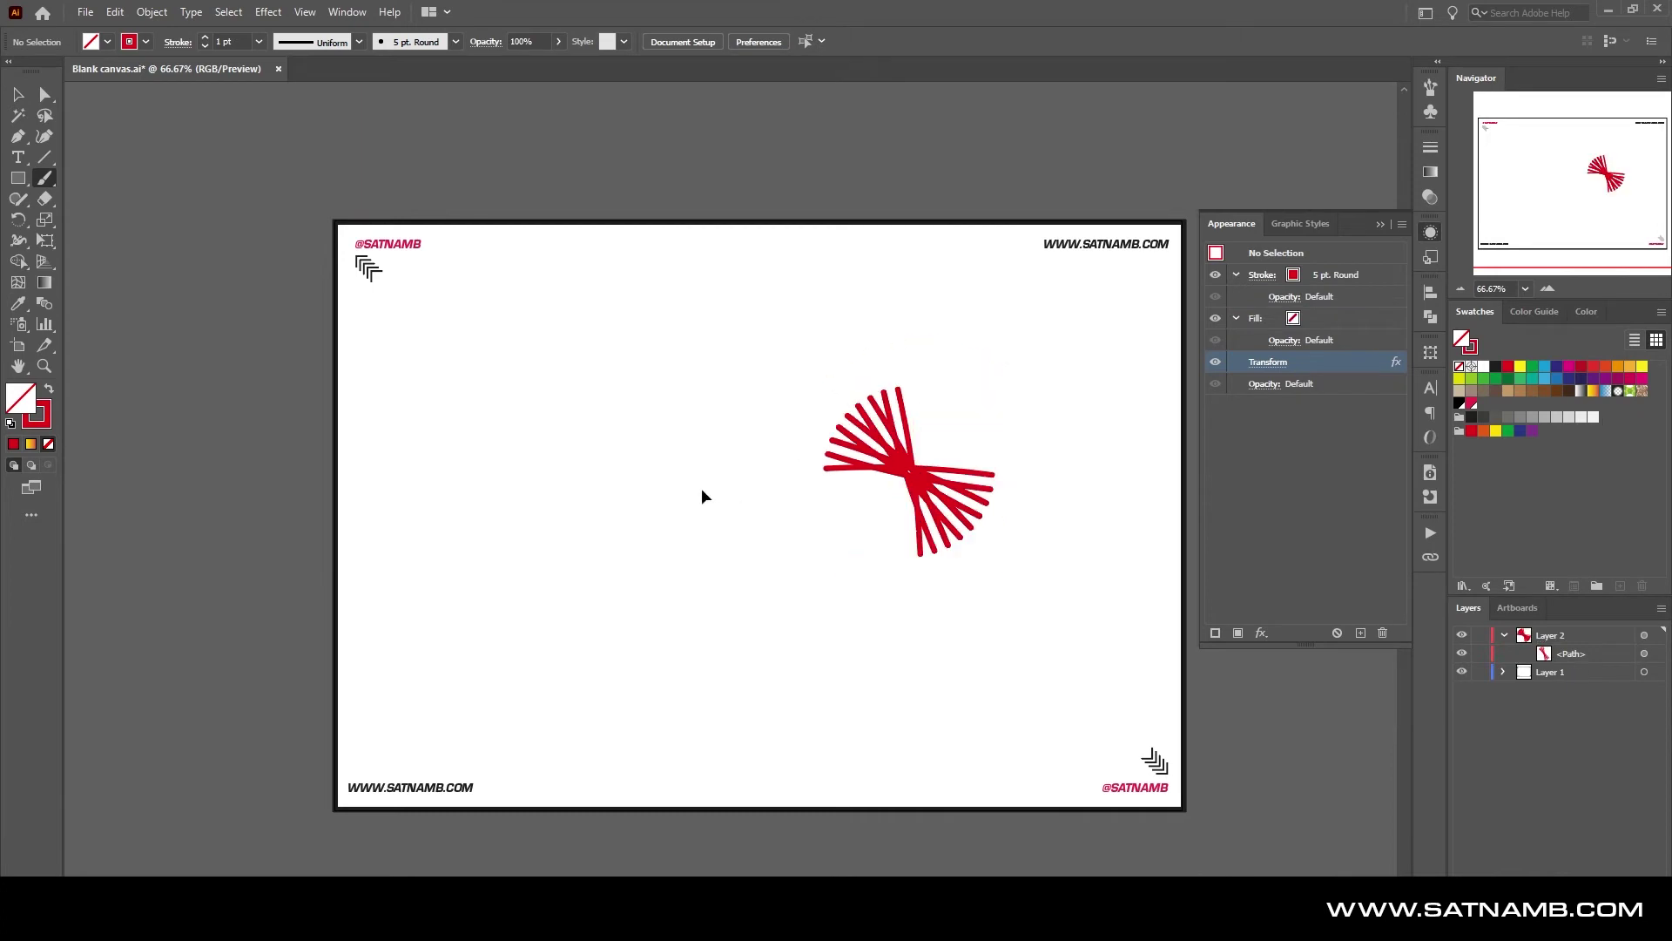
pyautogui.hotkey('ctrl', 'z')
pyautogui.moveTo(606, 398); pyautogui.dragTo(937, 507)
pyautogui.hotkey('ctrl', 'z')
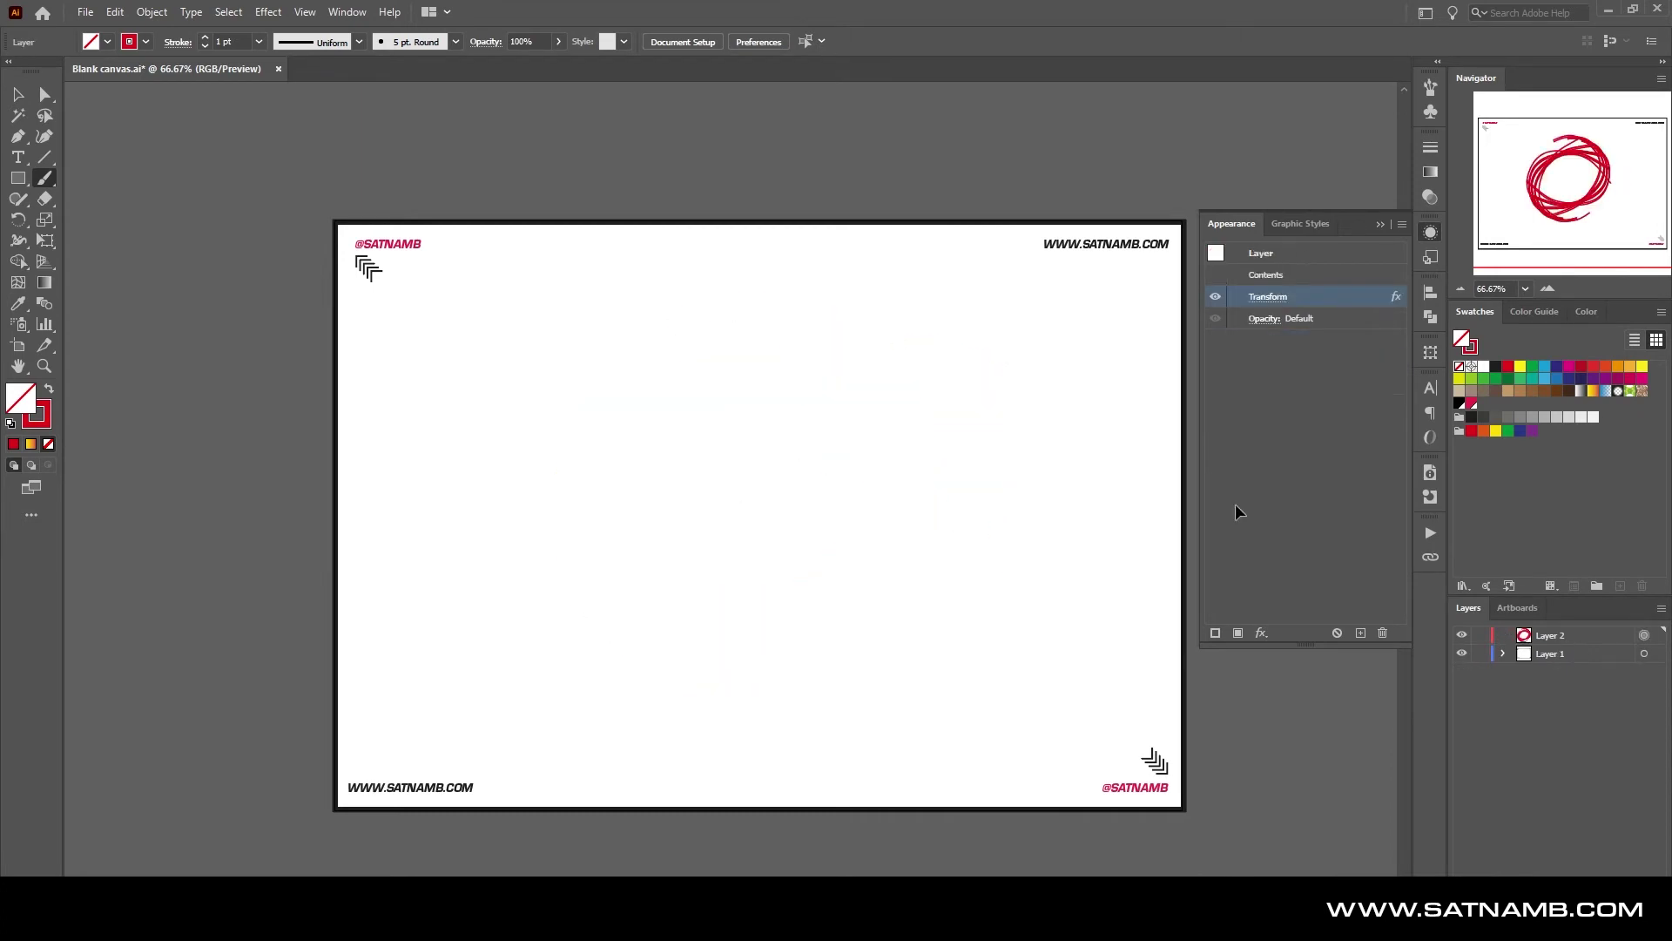
# Increase the number of copies in Layer 2's Transform effect to 20
pyautogui.click(1281, 300)
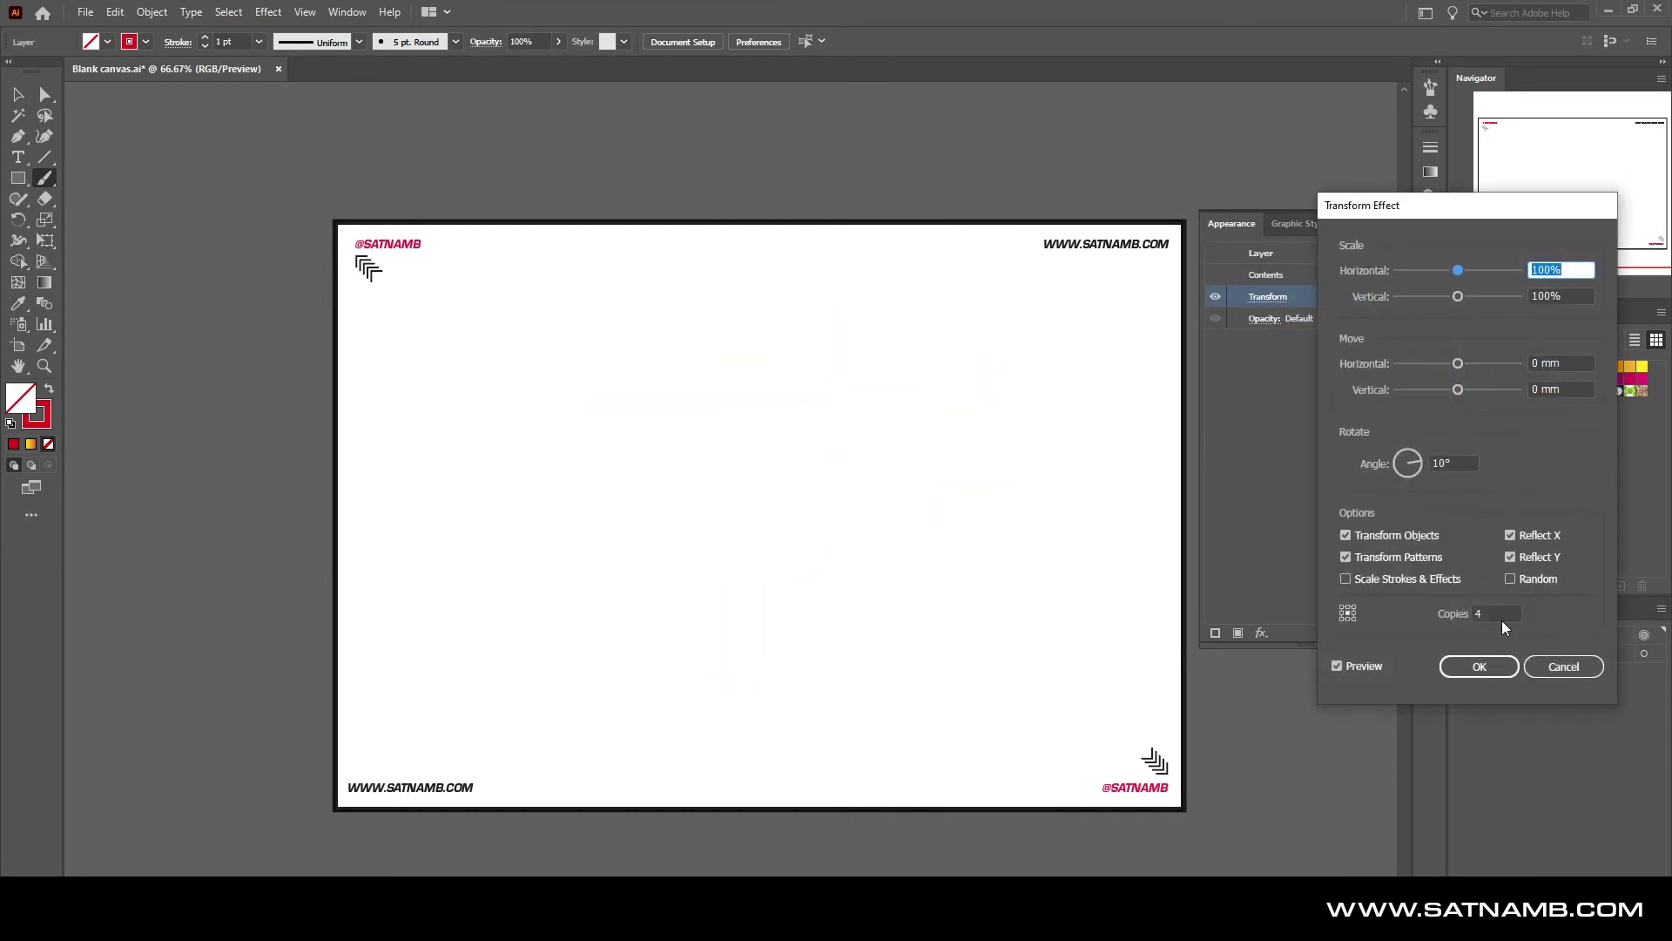
pyautogui.write('20')
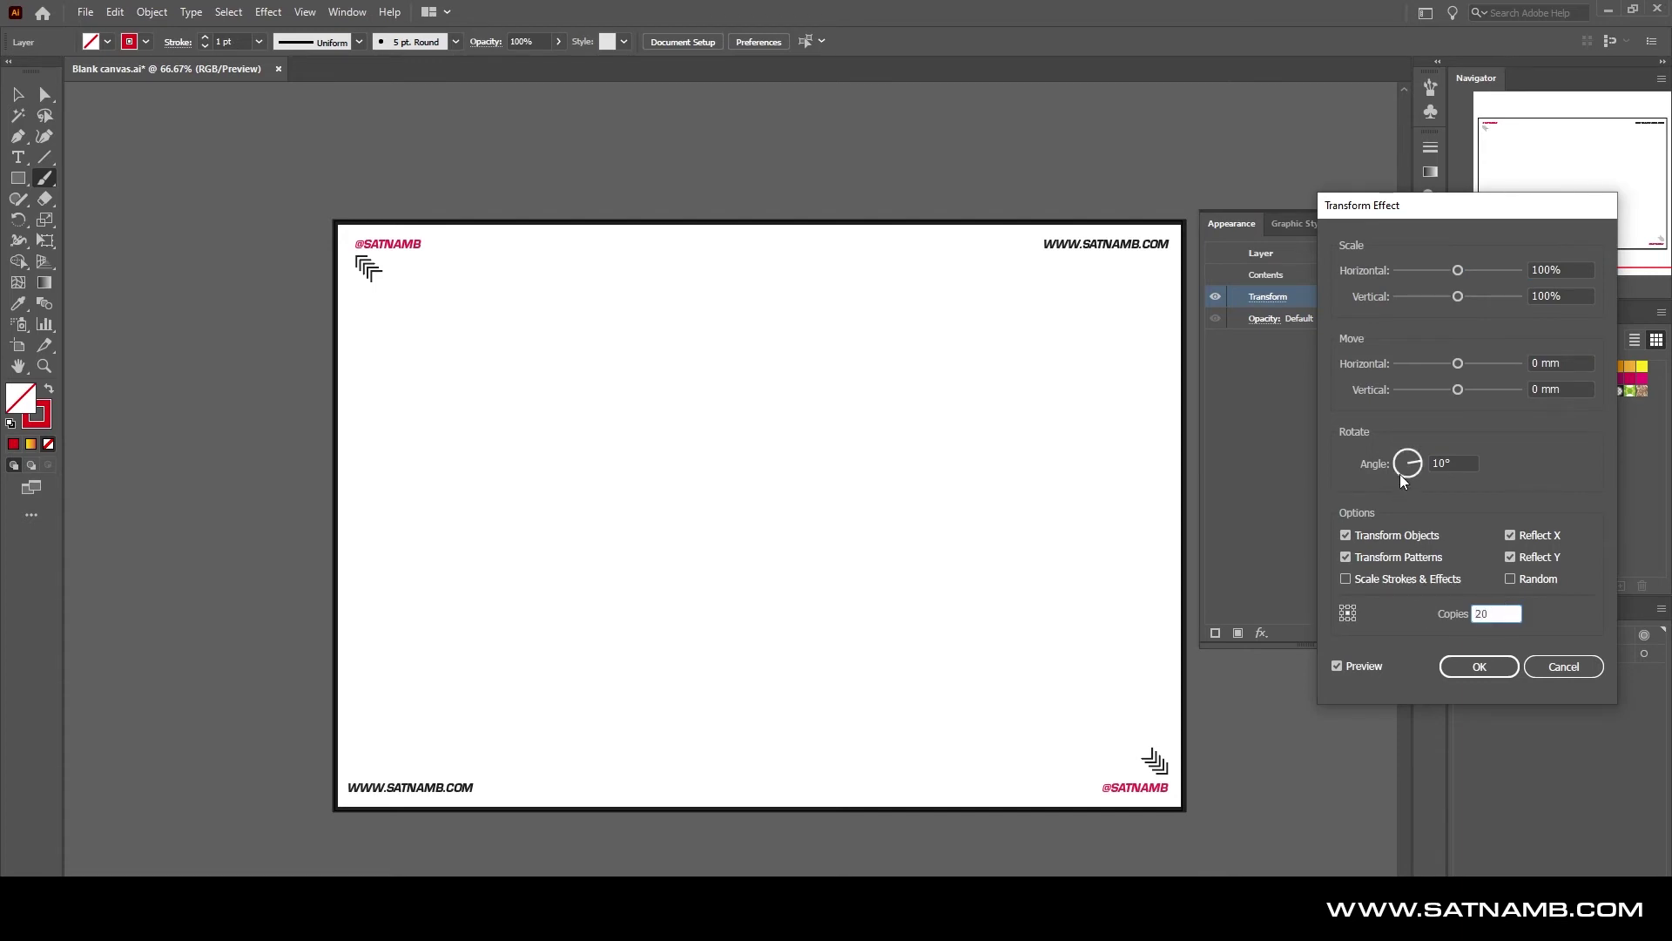
pyautogui.click(1505, 674)
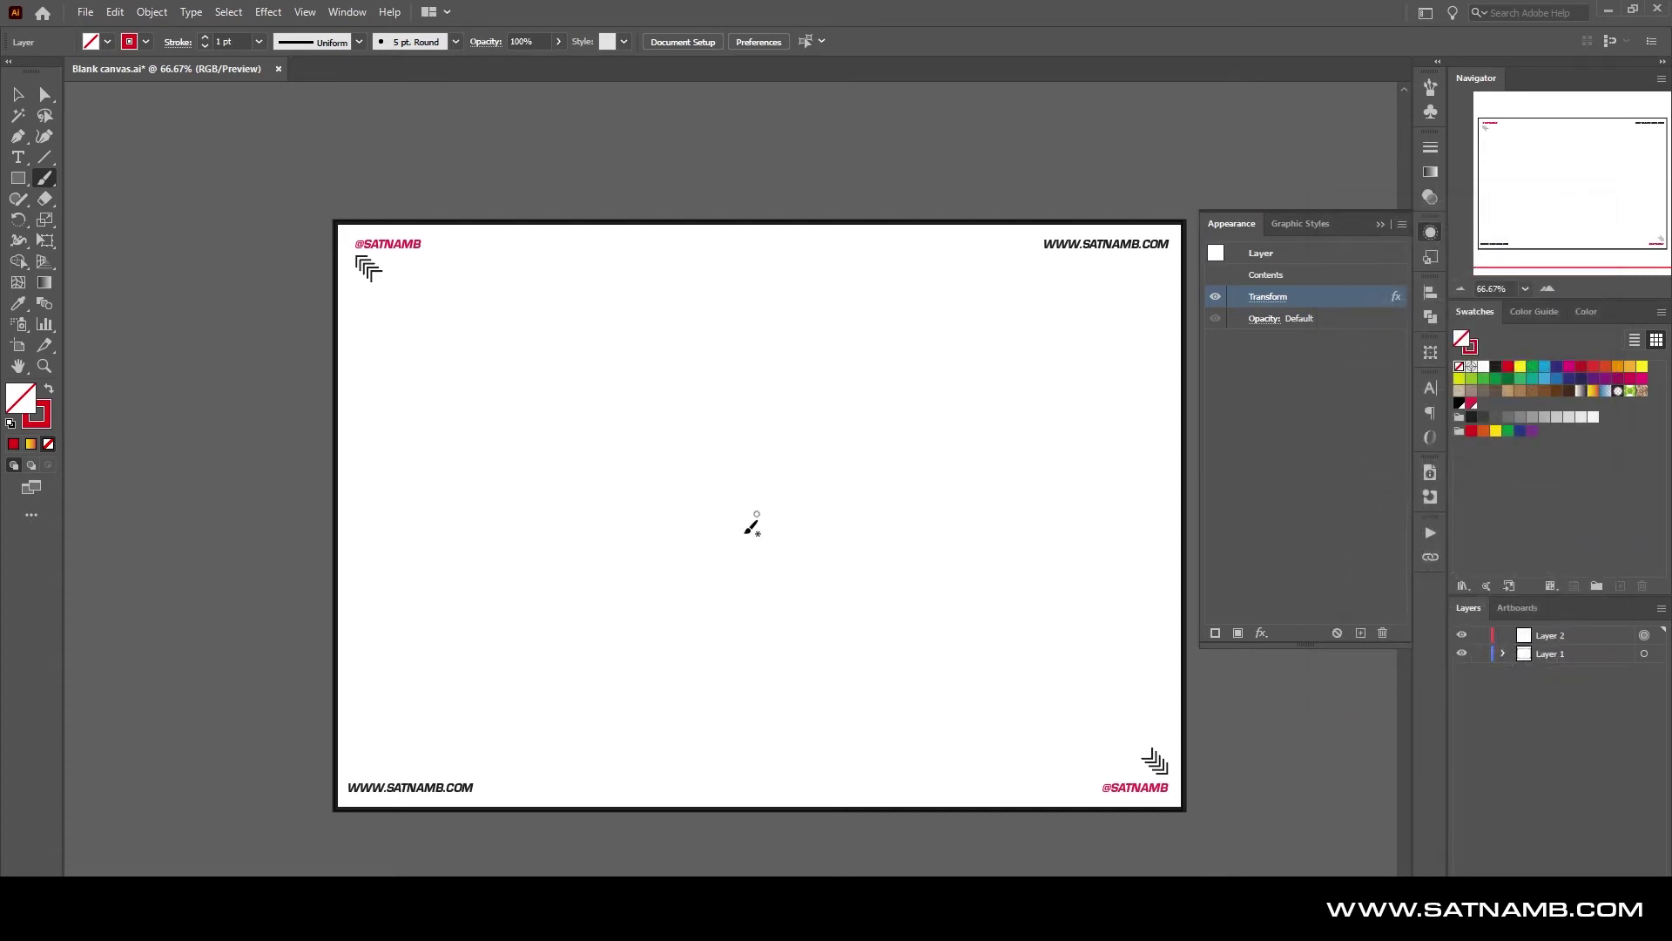
# Try several red Paintbrush strokes on Layer 2 to test the radial pattern, and undo them all
pyautogui.moveTo(704, 582); pyautogui.dragTo(932, 413)
pyautogui.moveTo(422, 370); pyautogui.dragTo(531, 455)
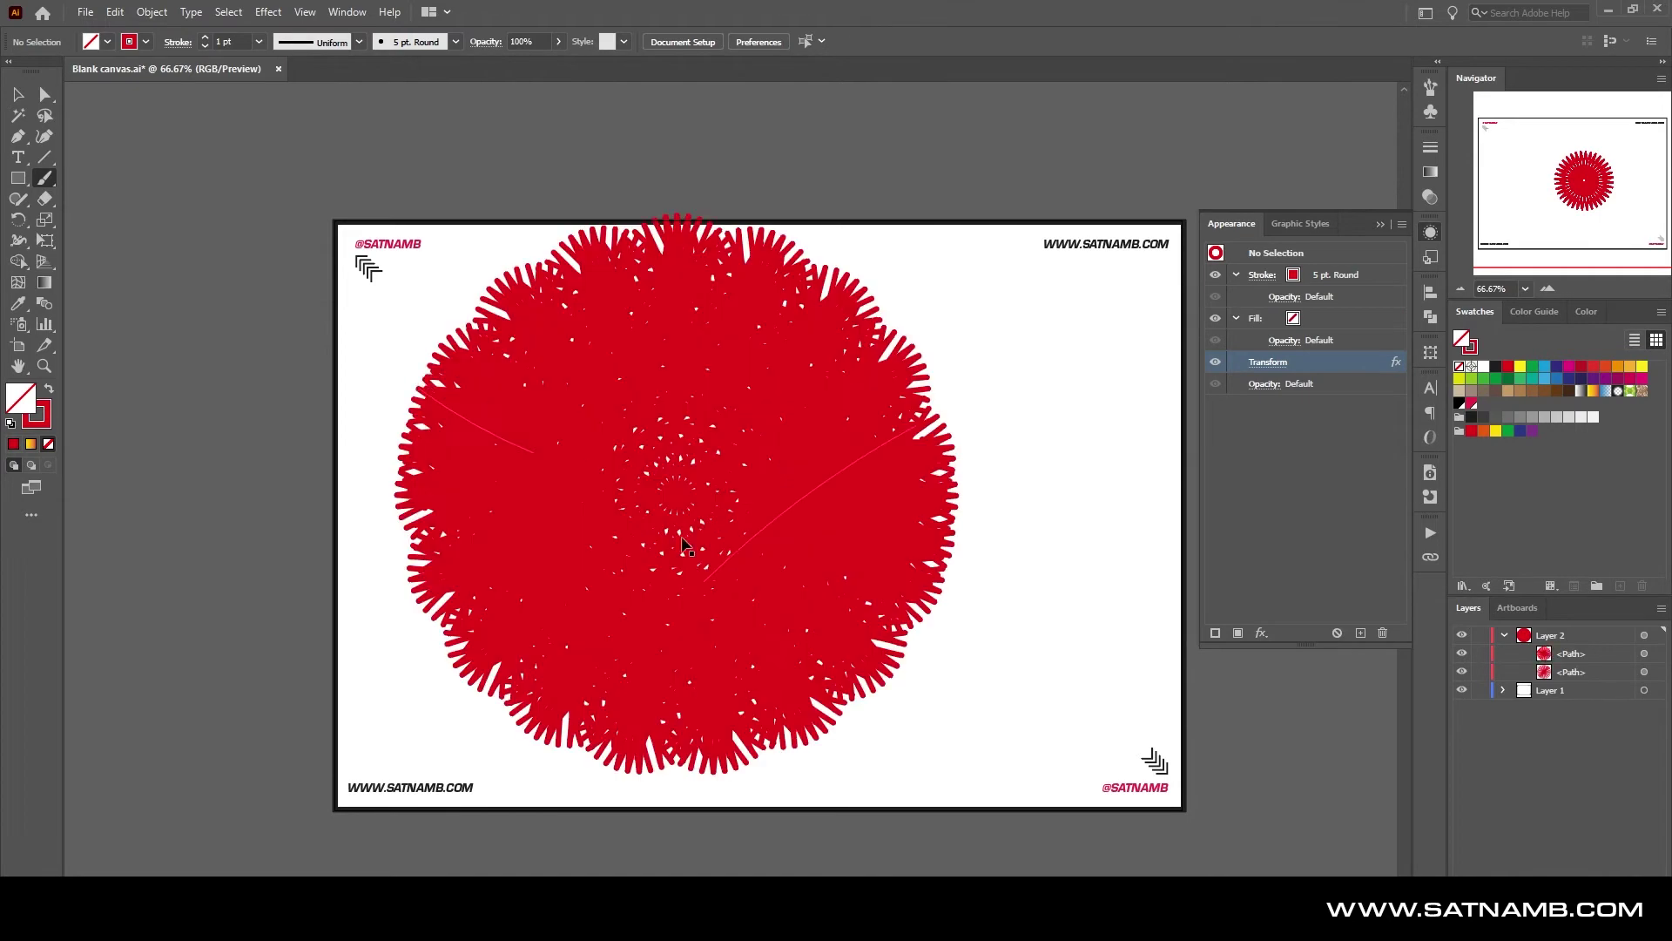
pyautogui.hotkey('ctrl', 'z')
pyautogui.hotkey('ctrl', 'z')
pyautogui.moveTo(697, 432); pyautogui.dragTo(840, 655)
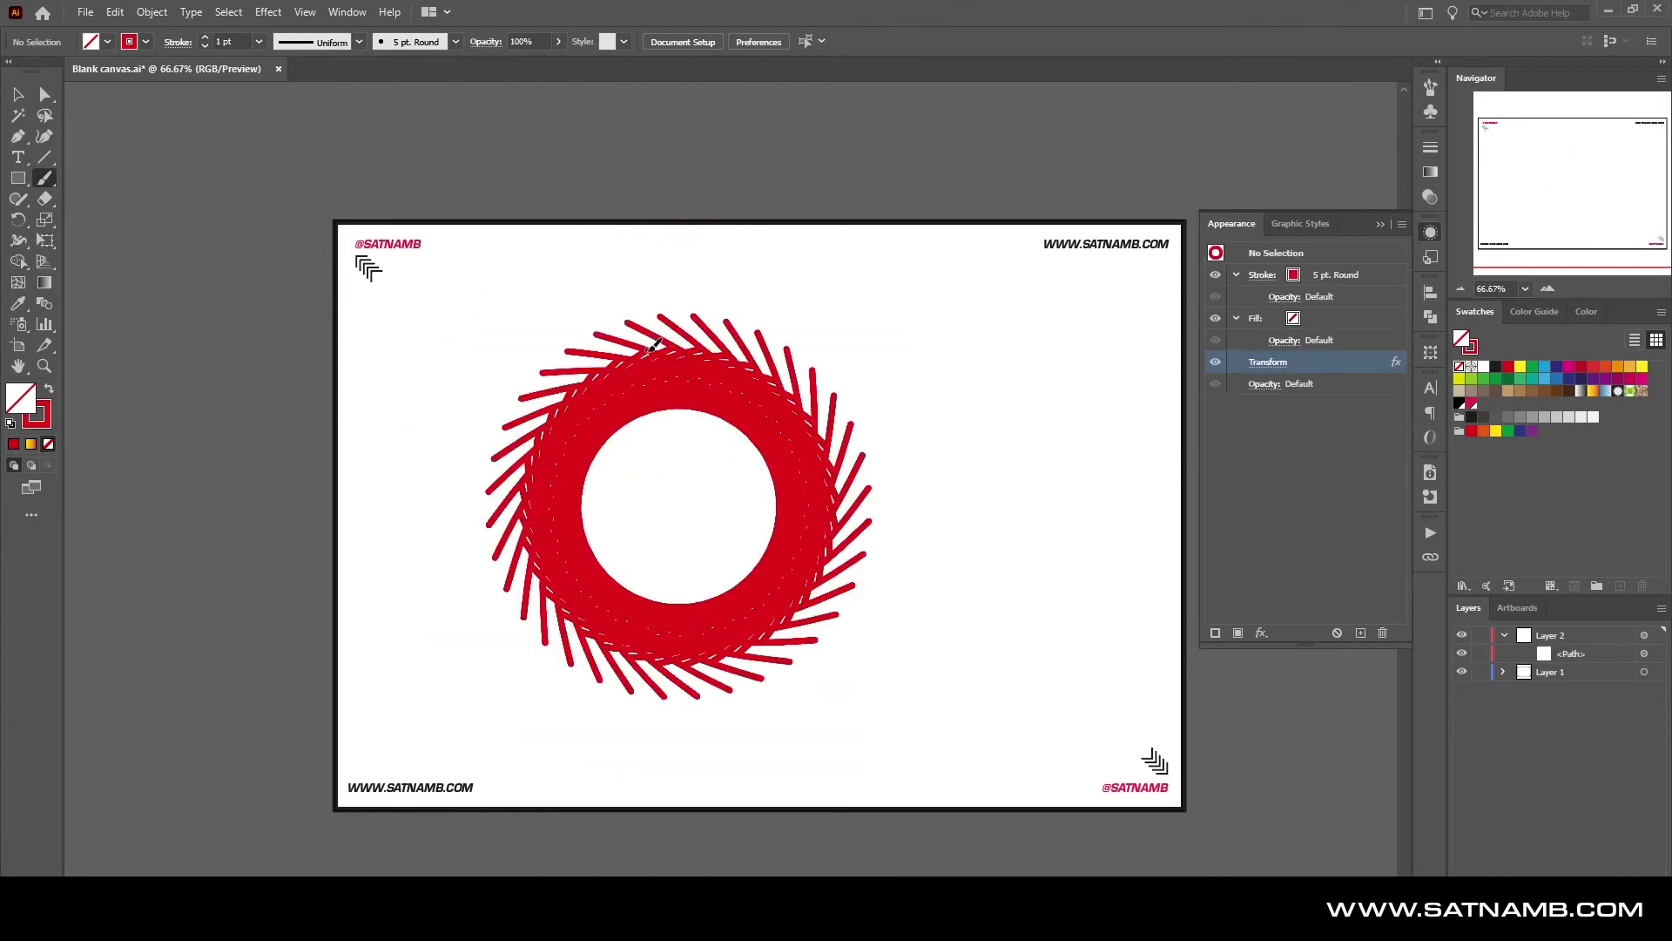
pyautogui.moveTo(1049, 633); pyautogui.dragTo(1048, 644)
pyautogui.hotkey('ctrl', 'z')
pyautogui.hotkey('ctrl', 'z')
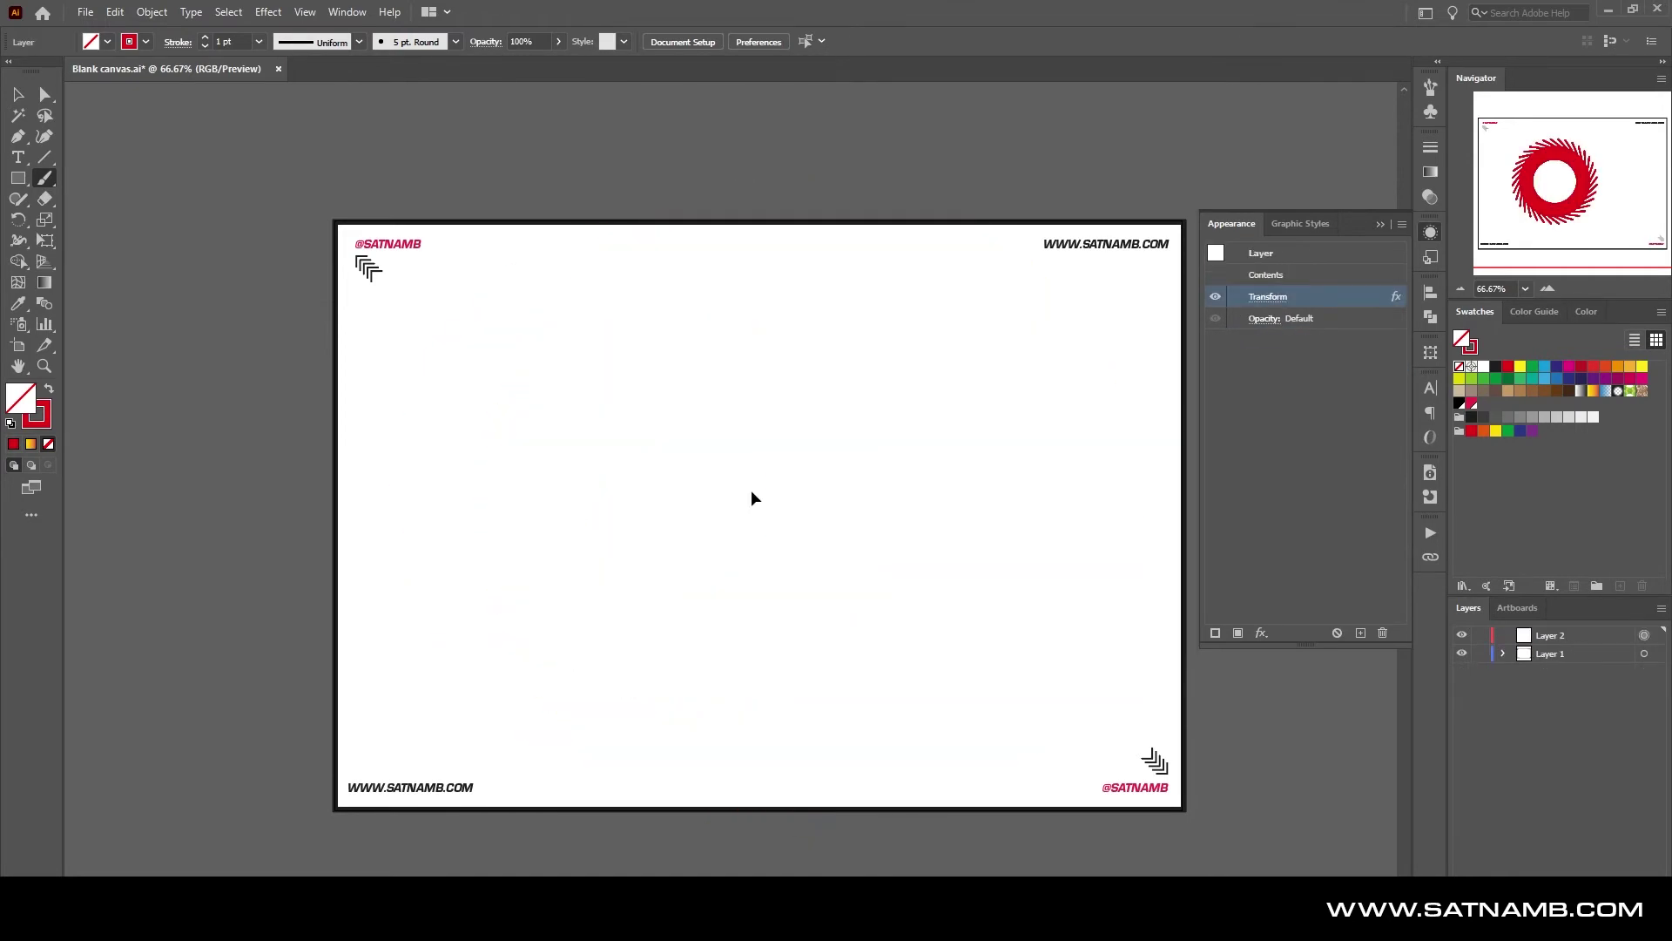
pyautogui.moveTo(767, 387); pyautogui.dragTo(815, 723)
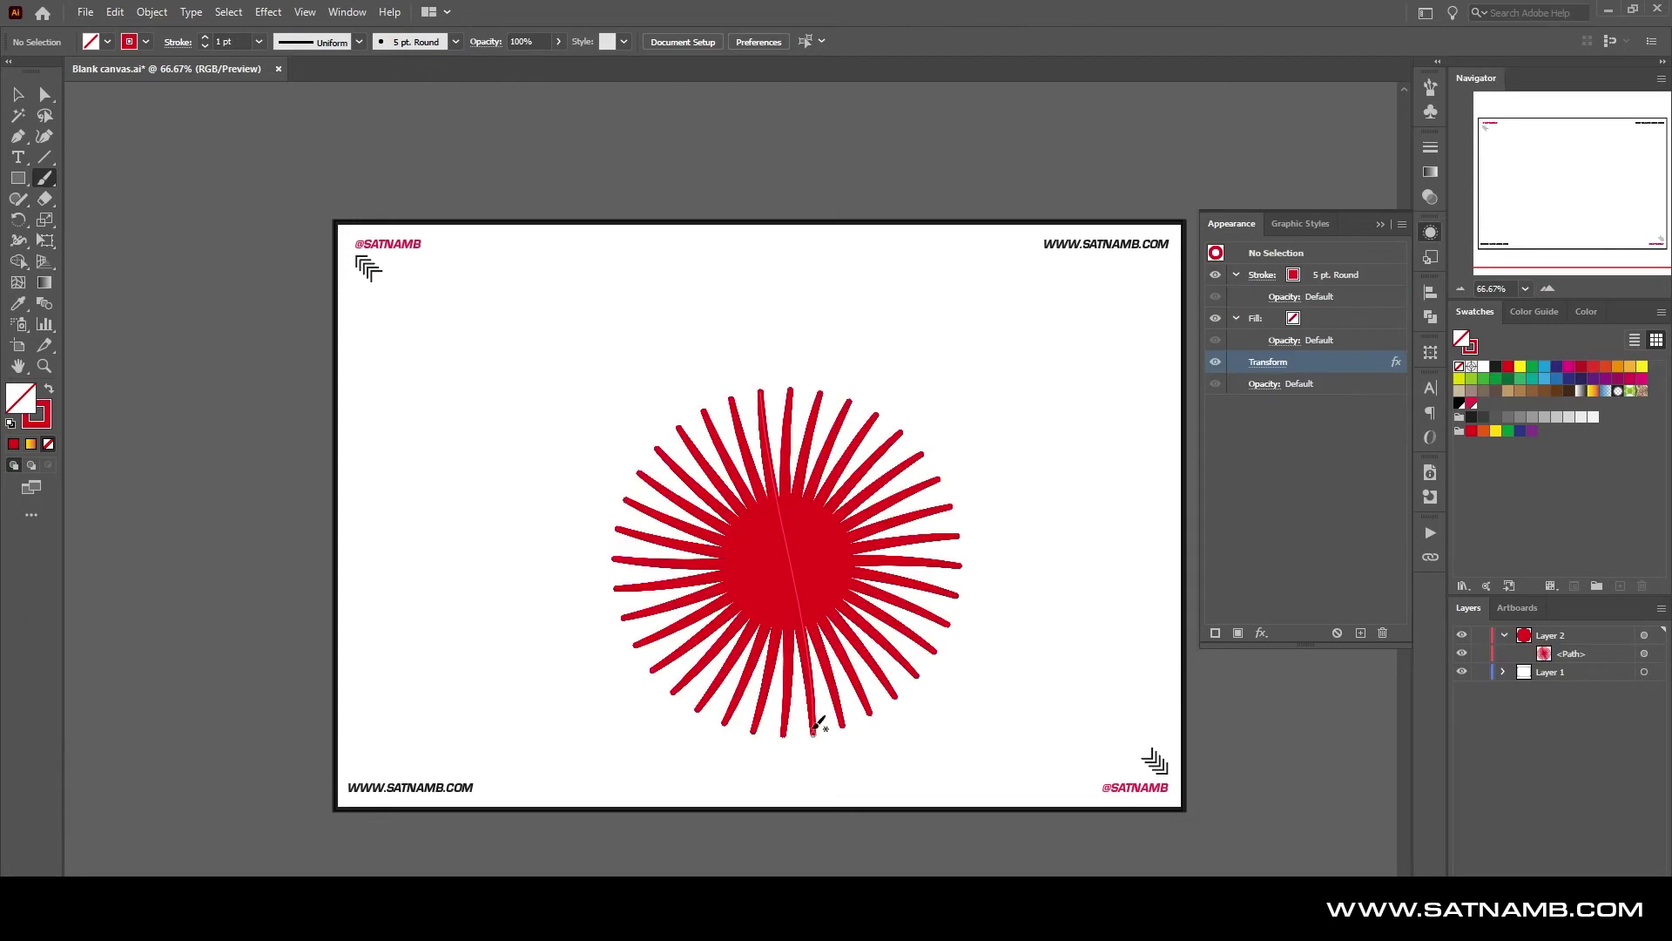
pyautogui.hotkey('ctrl', 'z')
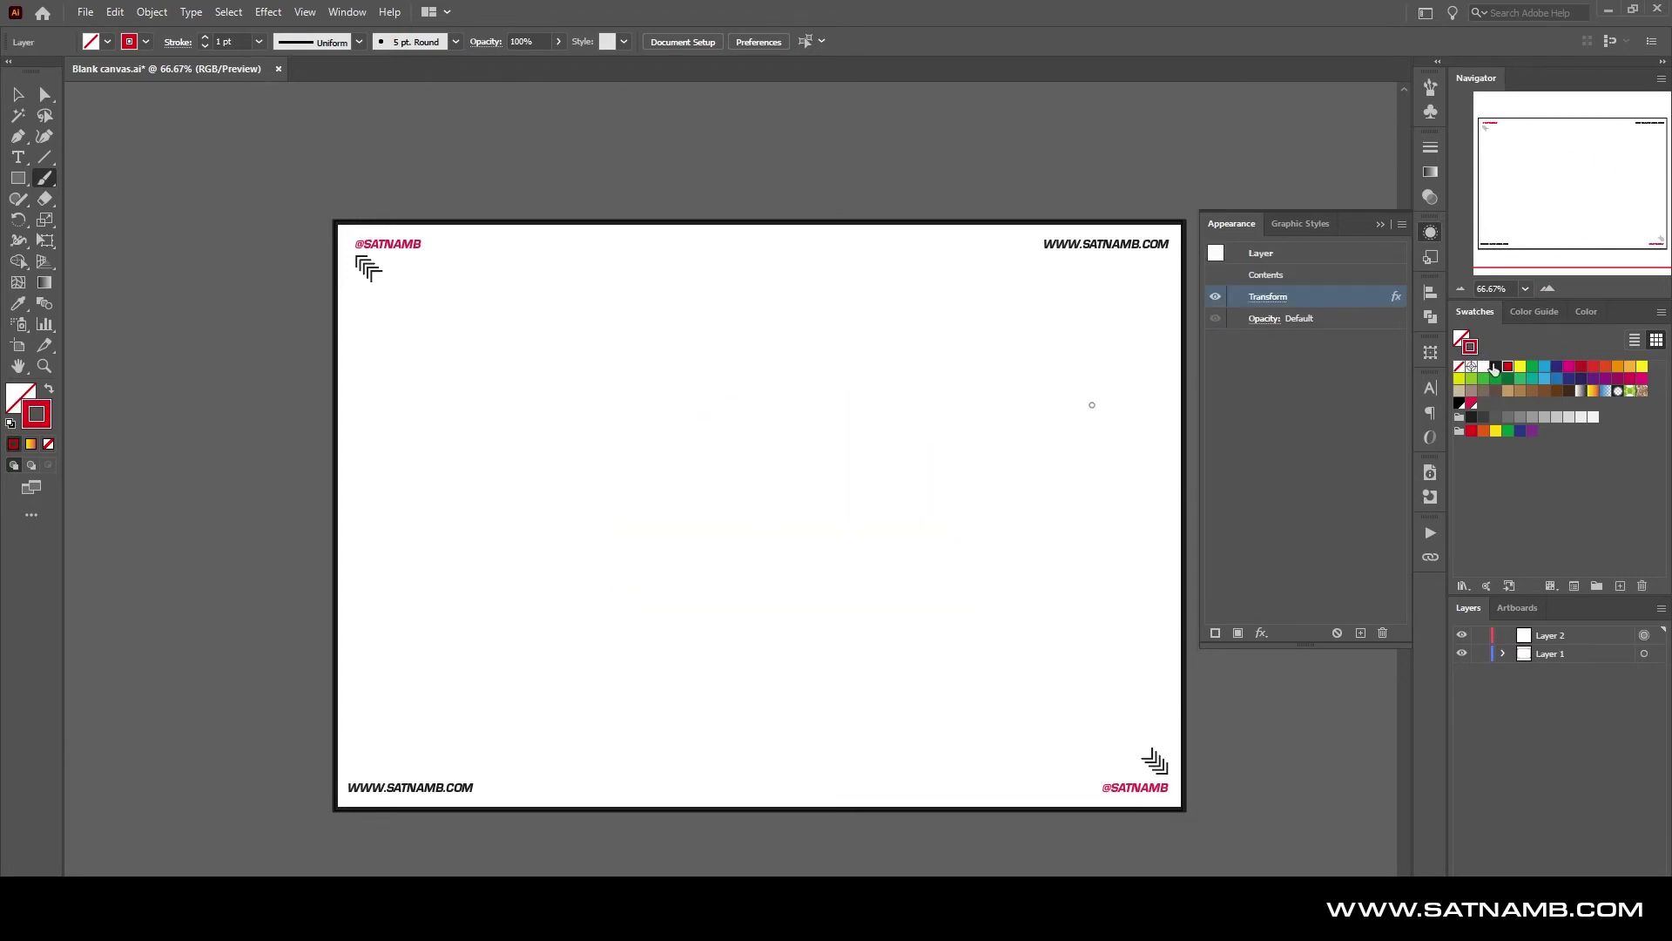
# Set the black stroke weight to 0.25 pt, try several Paintbrush strokes on Layer 2, and undo them all
pyautogui.click(258, 42)
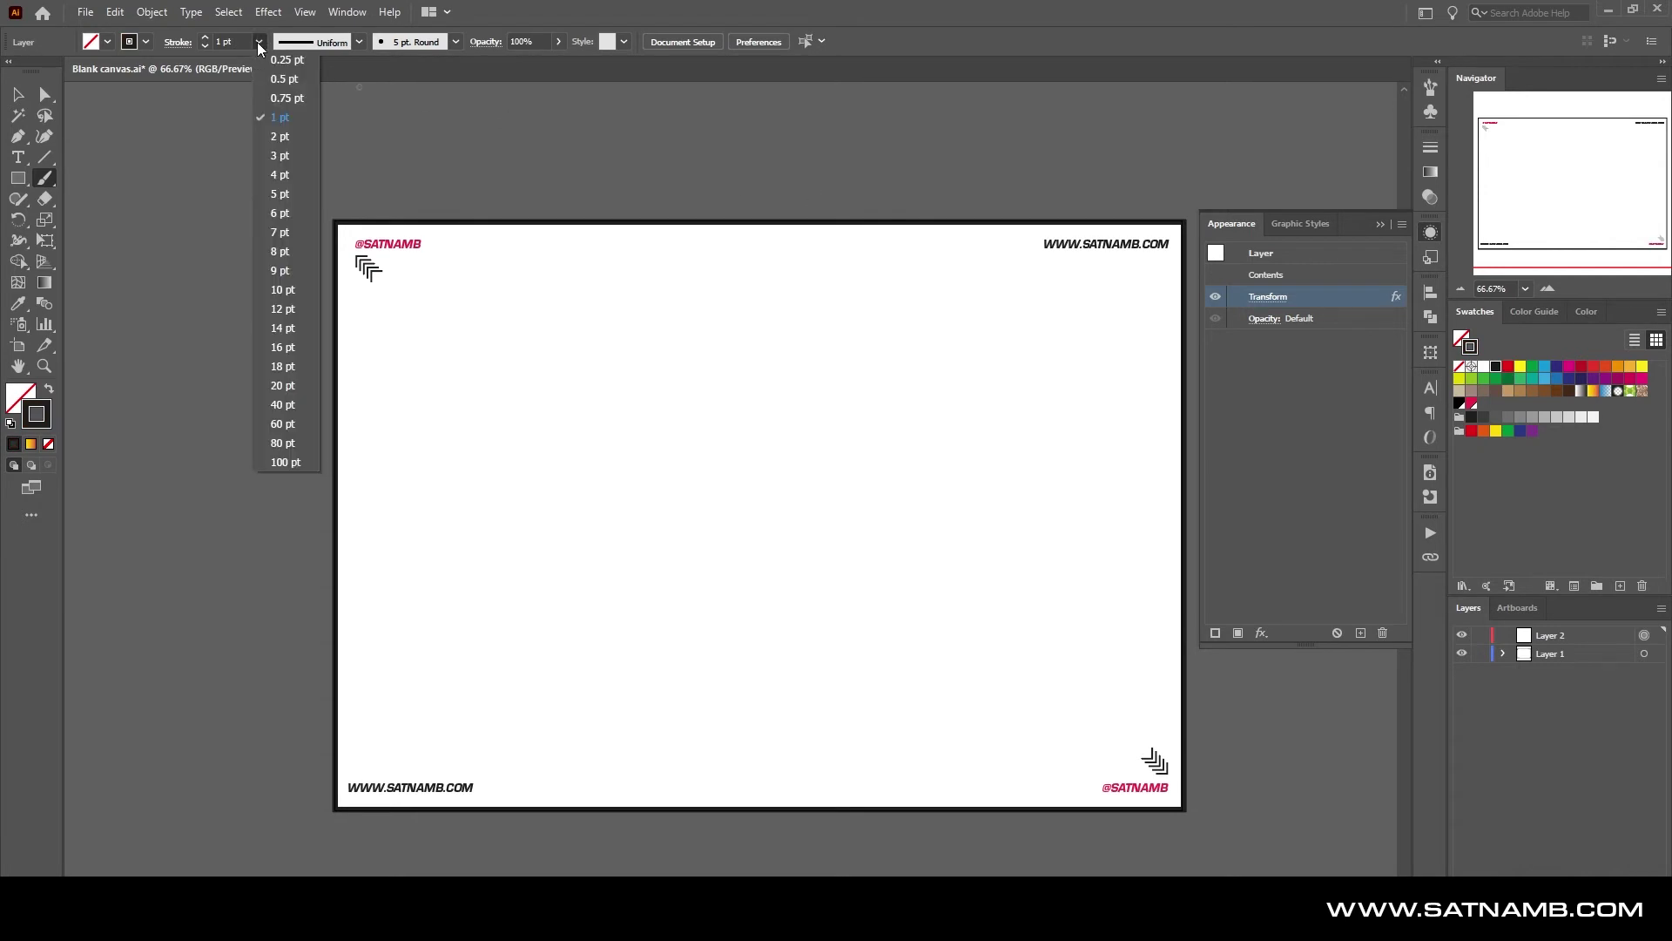
pyautogui.click(285, 63)
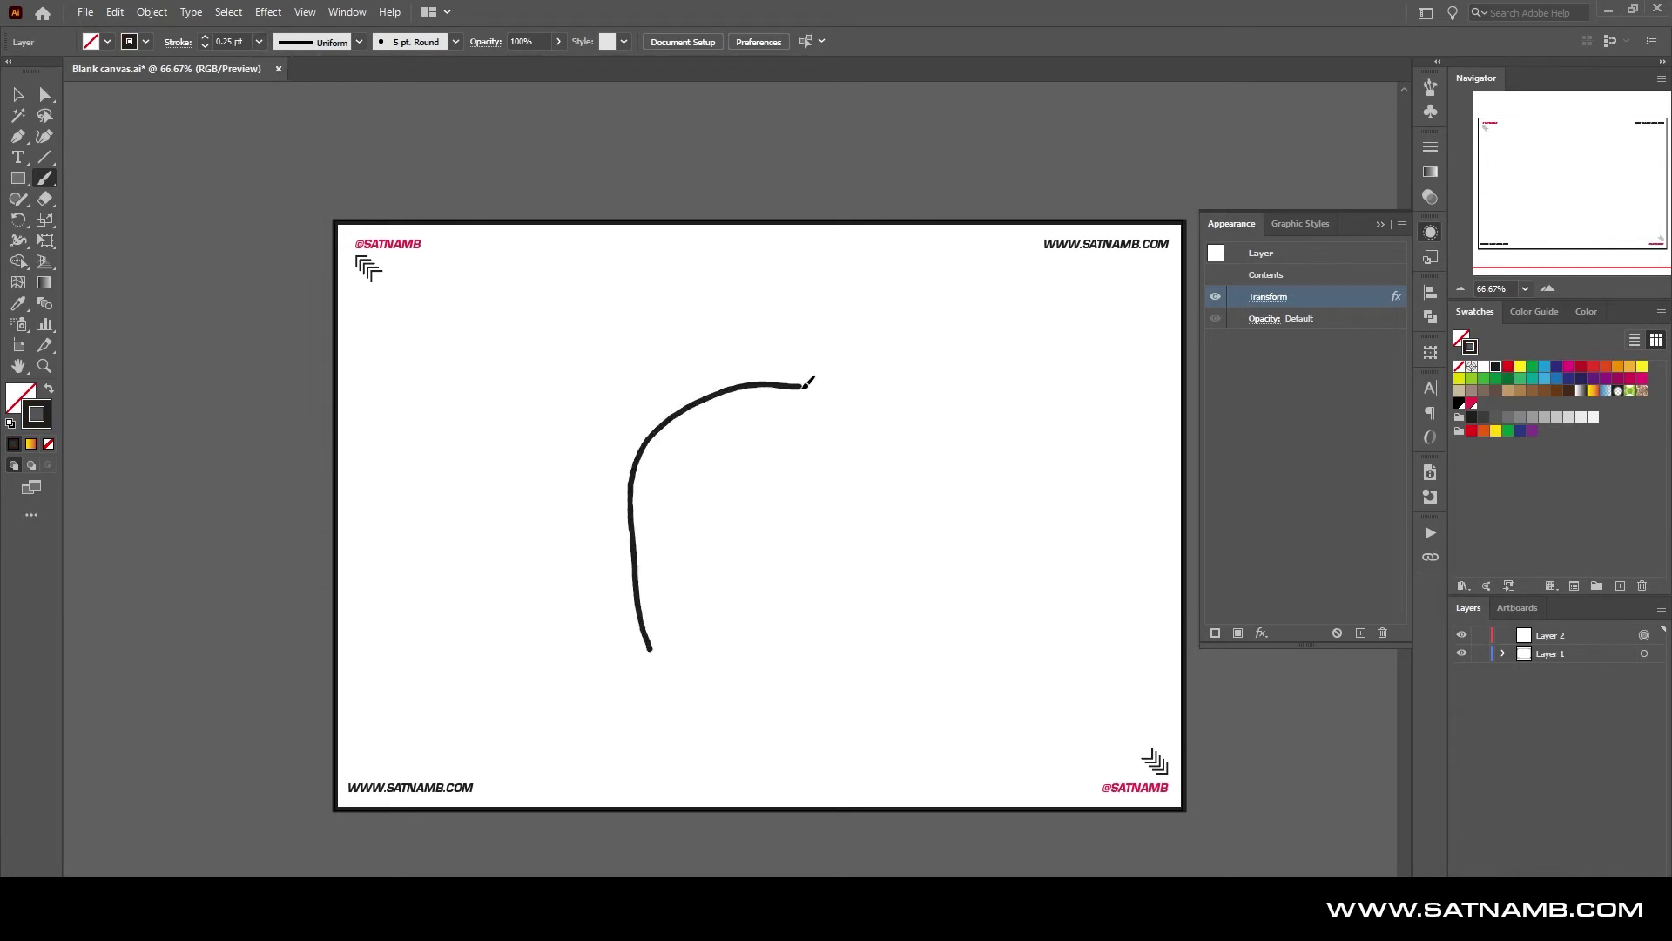
pyautogui.moveTo(803, 386); pyautogui.dragTo(802, 387)
pyautogui.moveTo(956, 402); pyautogui.dragTo(978, 674)
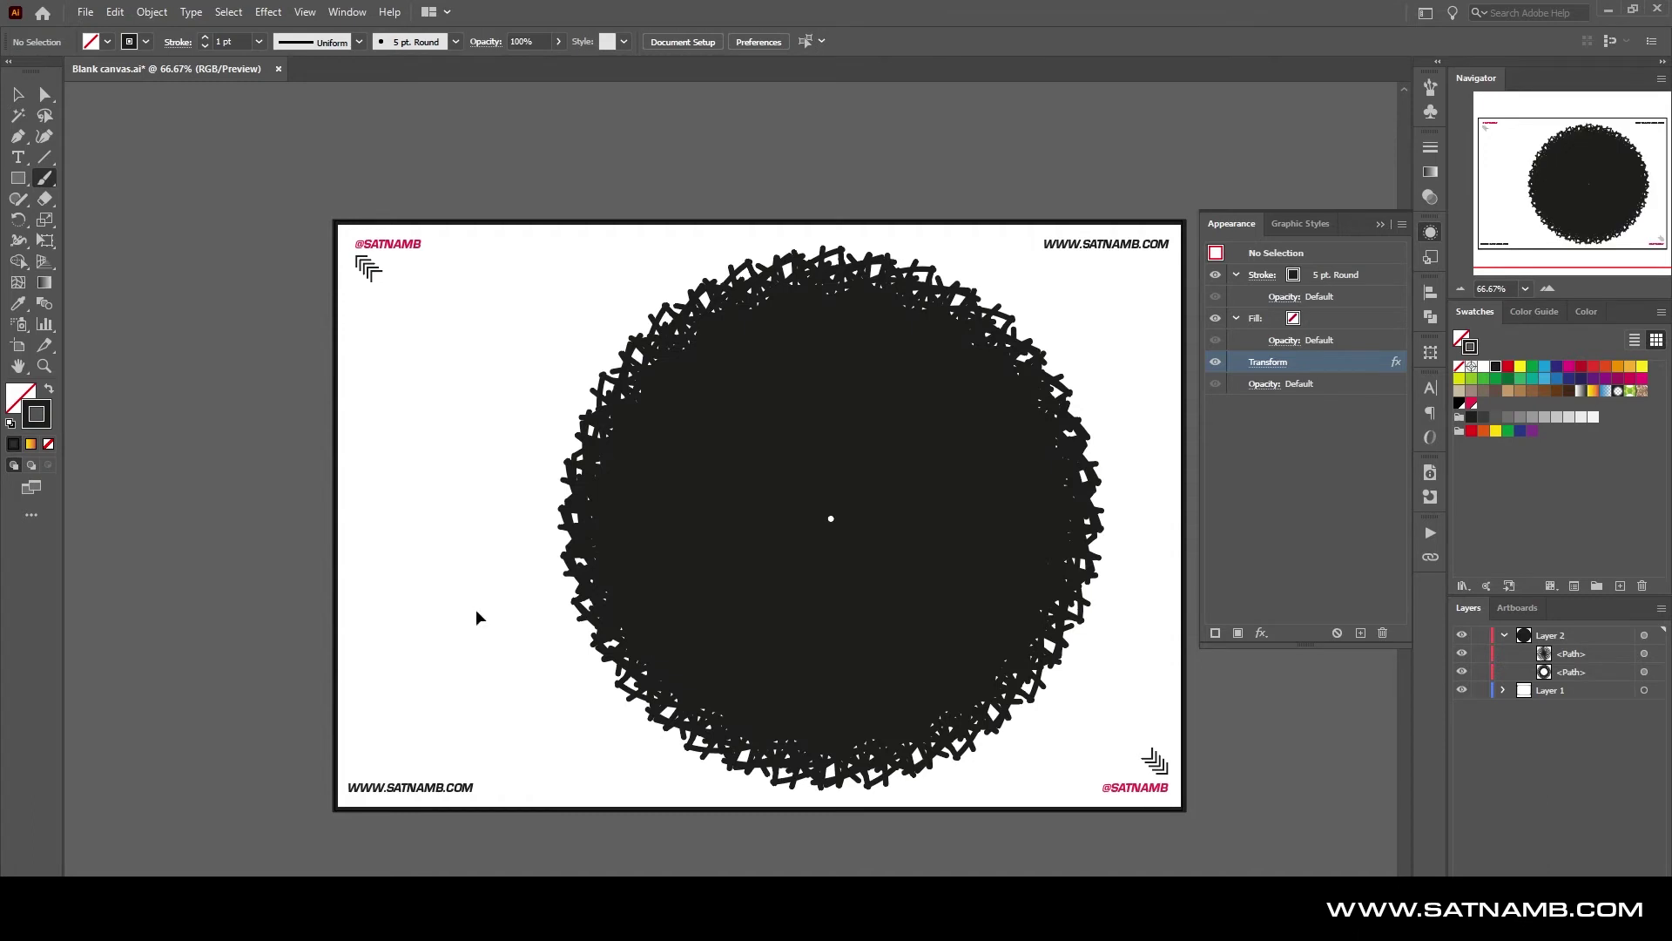
pyautogui.hotkey('ctrl', 'z')
pyautogui.hotkey('ctrl', 'z')
pyautogui.moveTo(697, 545)
pyautogui.mouseDown()
pyautogui.moveTo(797, 409)
pyautogui.moveTo(867, 362)
pyautogui.mouseUp()
pyautogui.hotkey('ctrl', 'z')
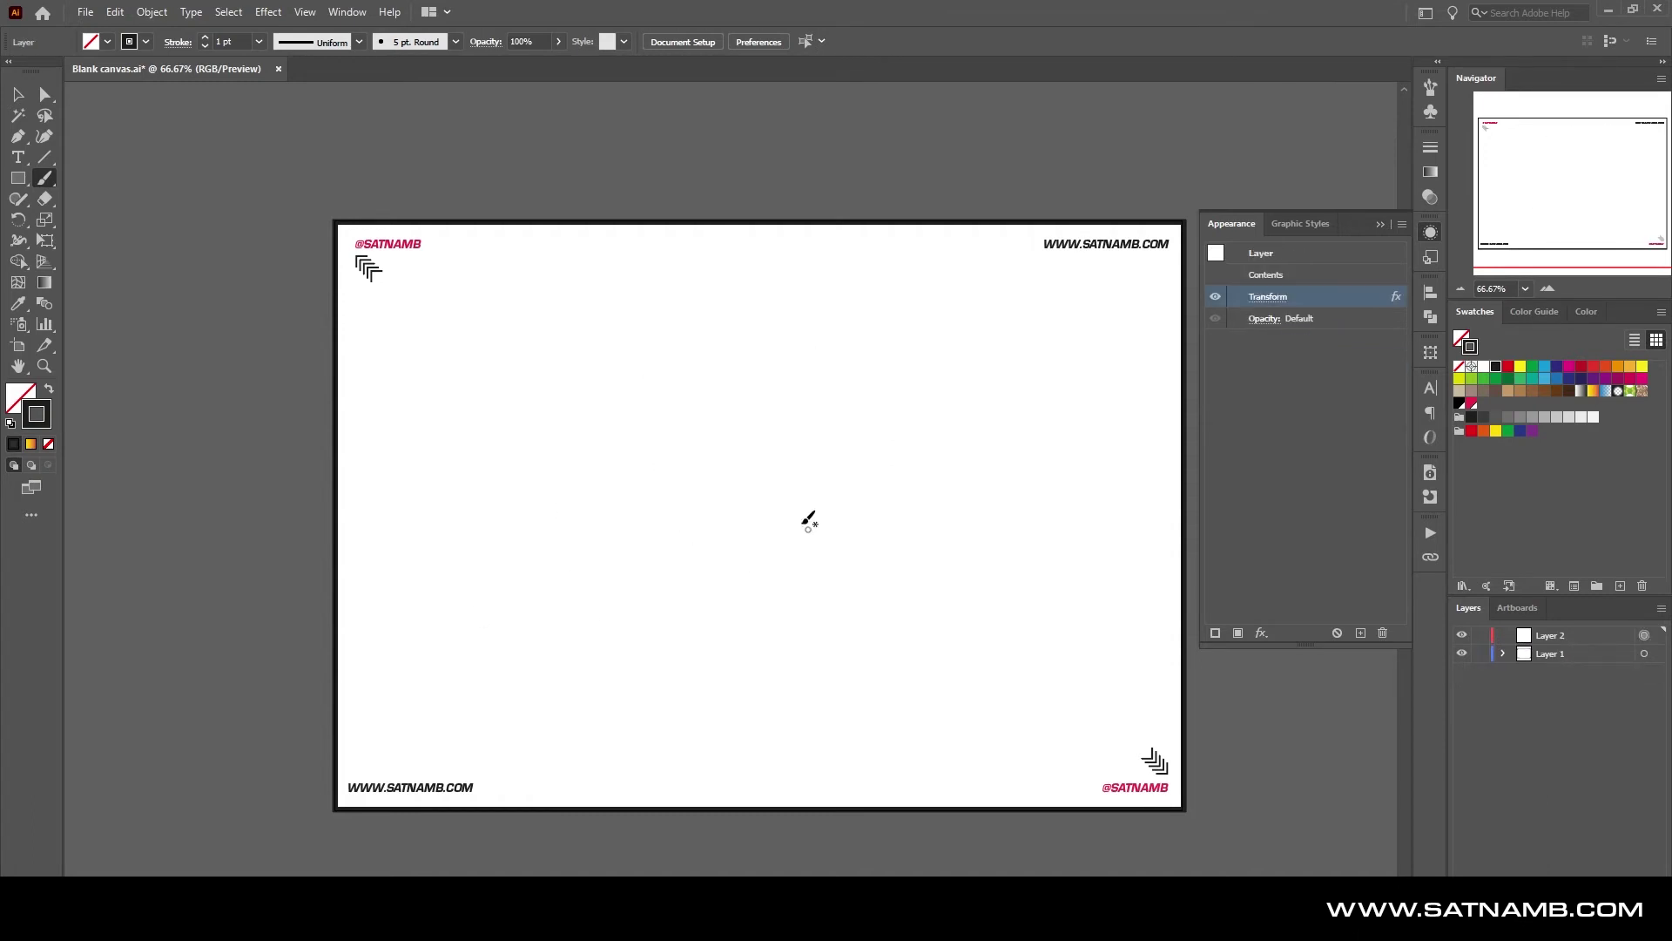
pyautogui.moveTo(778, 482); pyautogui.dragTo(963, 830)
pyautogui.hotkey('ctrl', 'z')
pyautogui.moveTo(669, 320); pyautogui.dragTo(849, 622)
pyautogui.hotkey('ctrl', 'z')
# Choose the 5 pt. Flat brush definition, and draw an angular path of straight segments across the artboard with the Pen tool
pyautogui.click(455, 41)
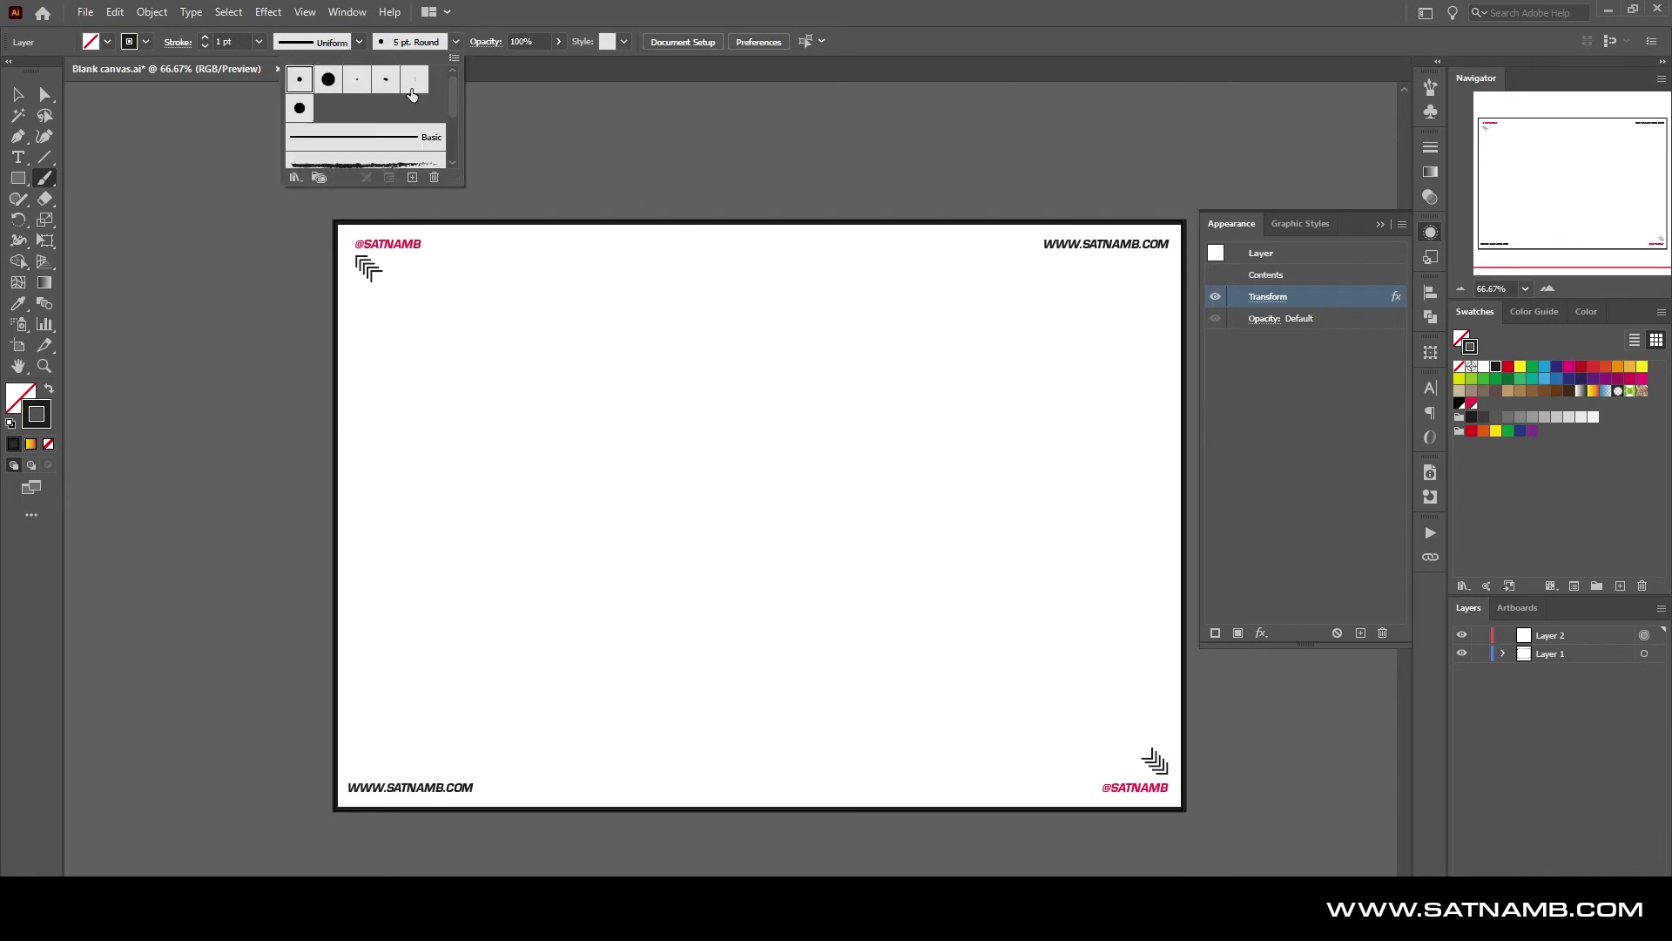
pyautogui.click(25, 166)
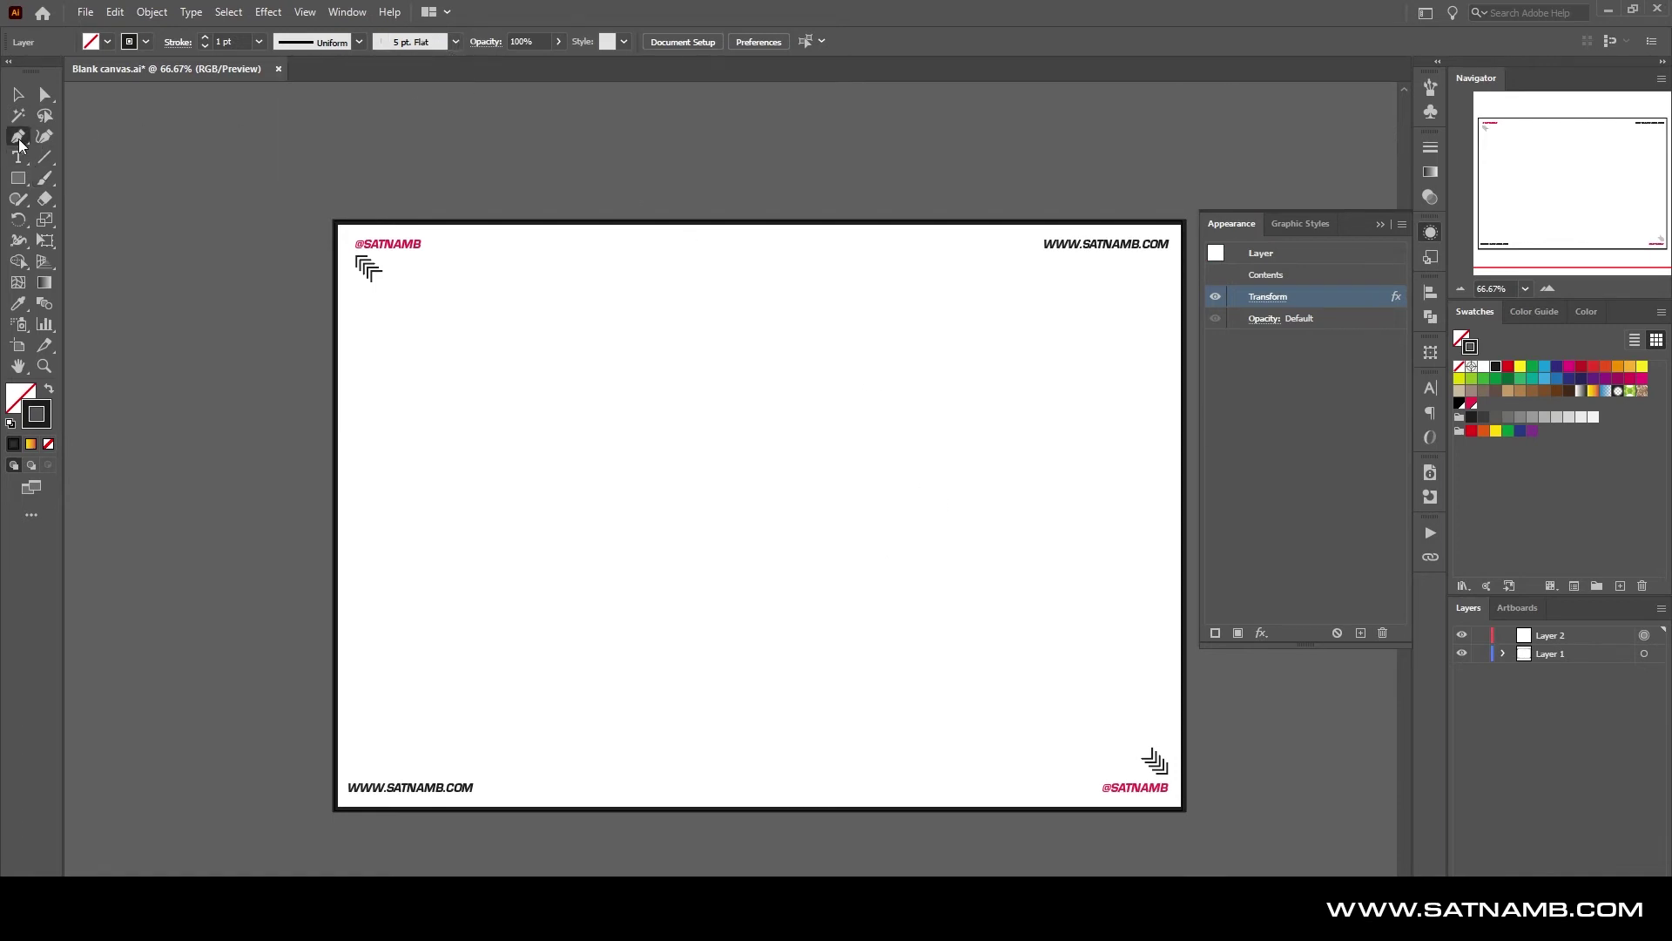
pyautogui.click(995, 422)
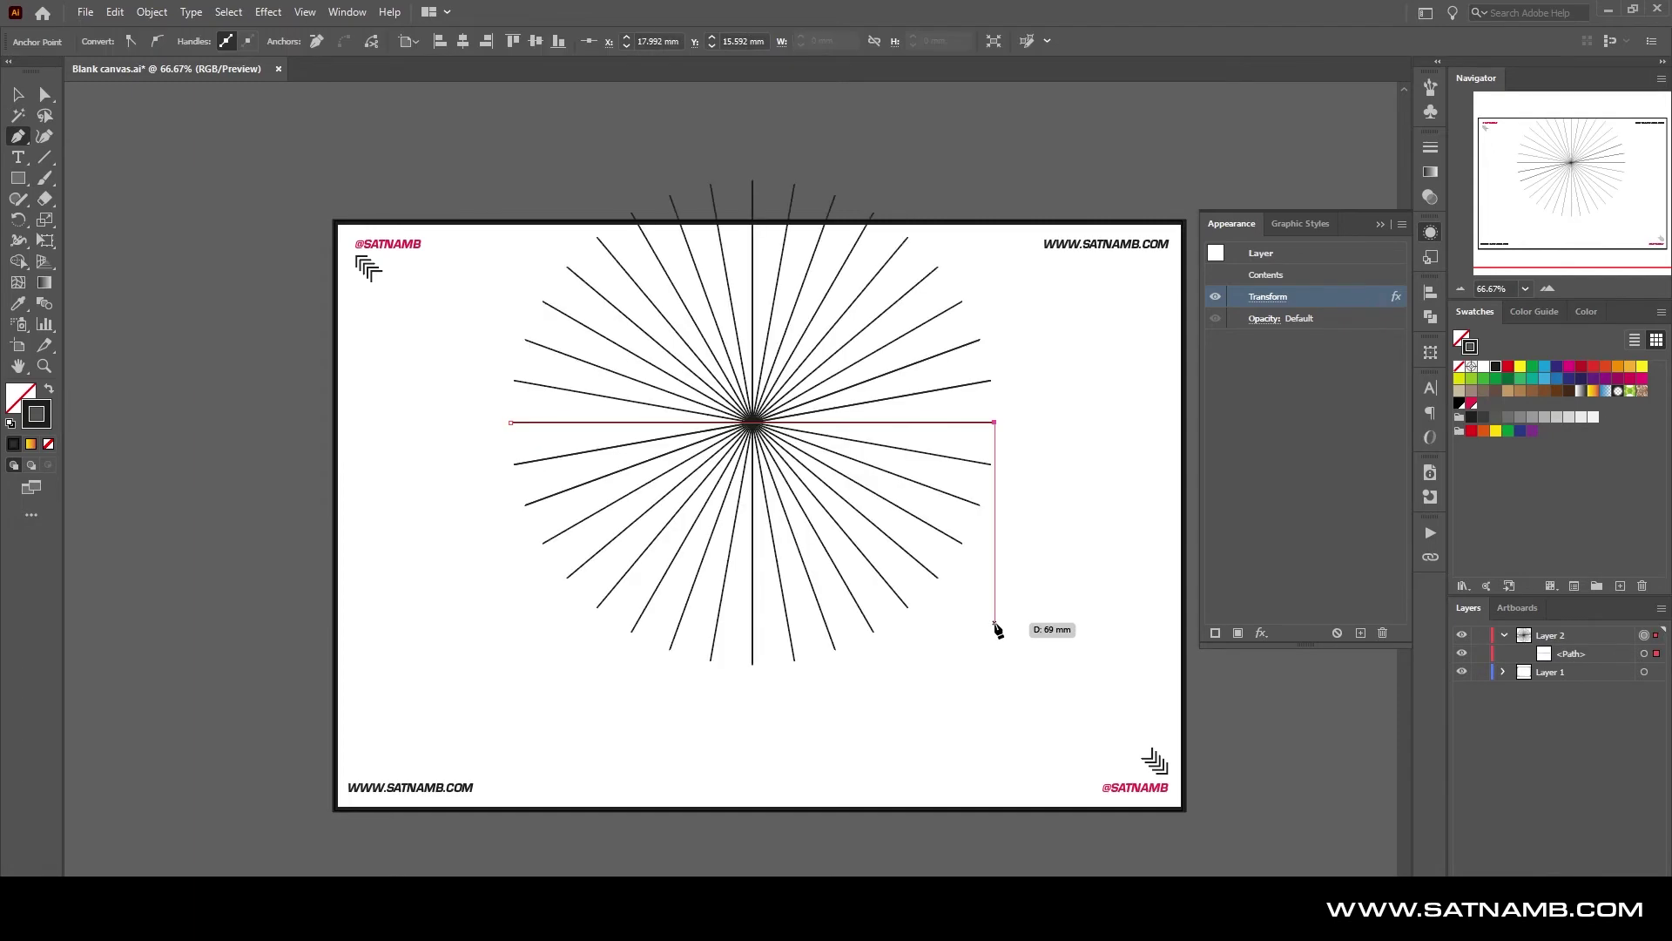
pyautogui.click(897, 724)
pyautogui.click(617, 607)
pyautogui.click(617, 386)
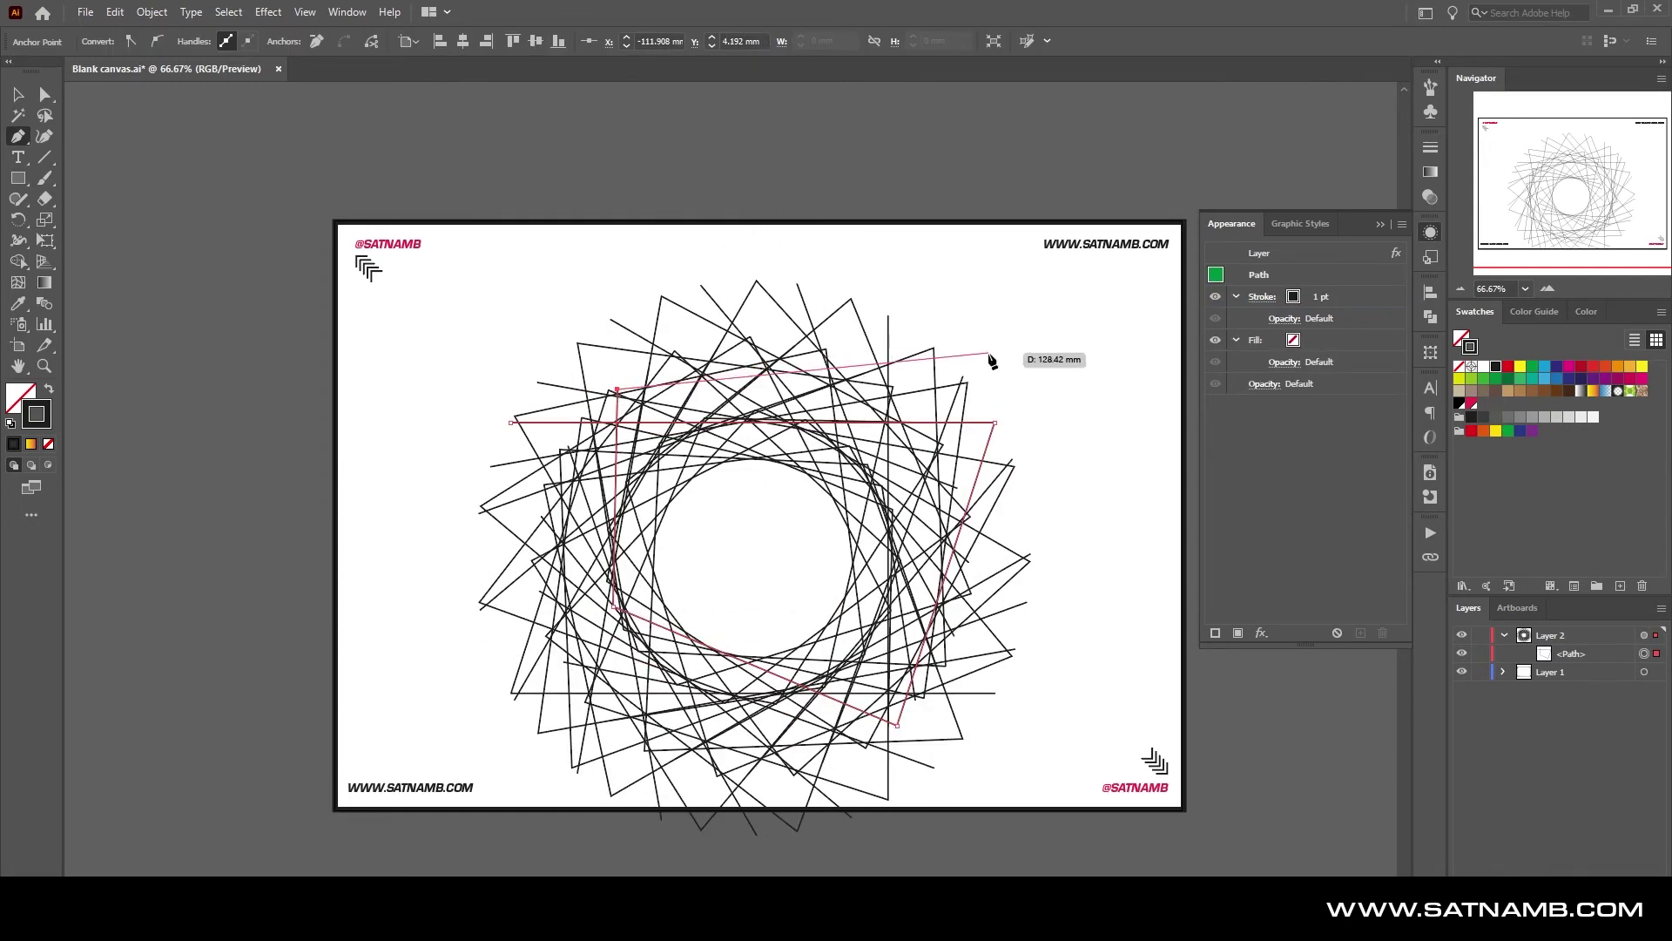
pyautogui.click(990, 353)
pyautogui.click(1061, 555)
pyautogui.click(1080, 608)
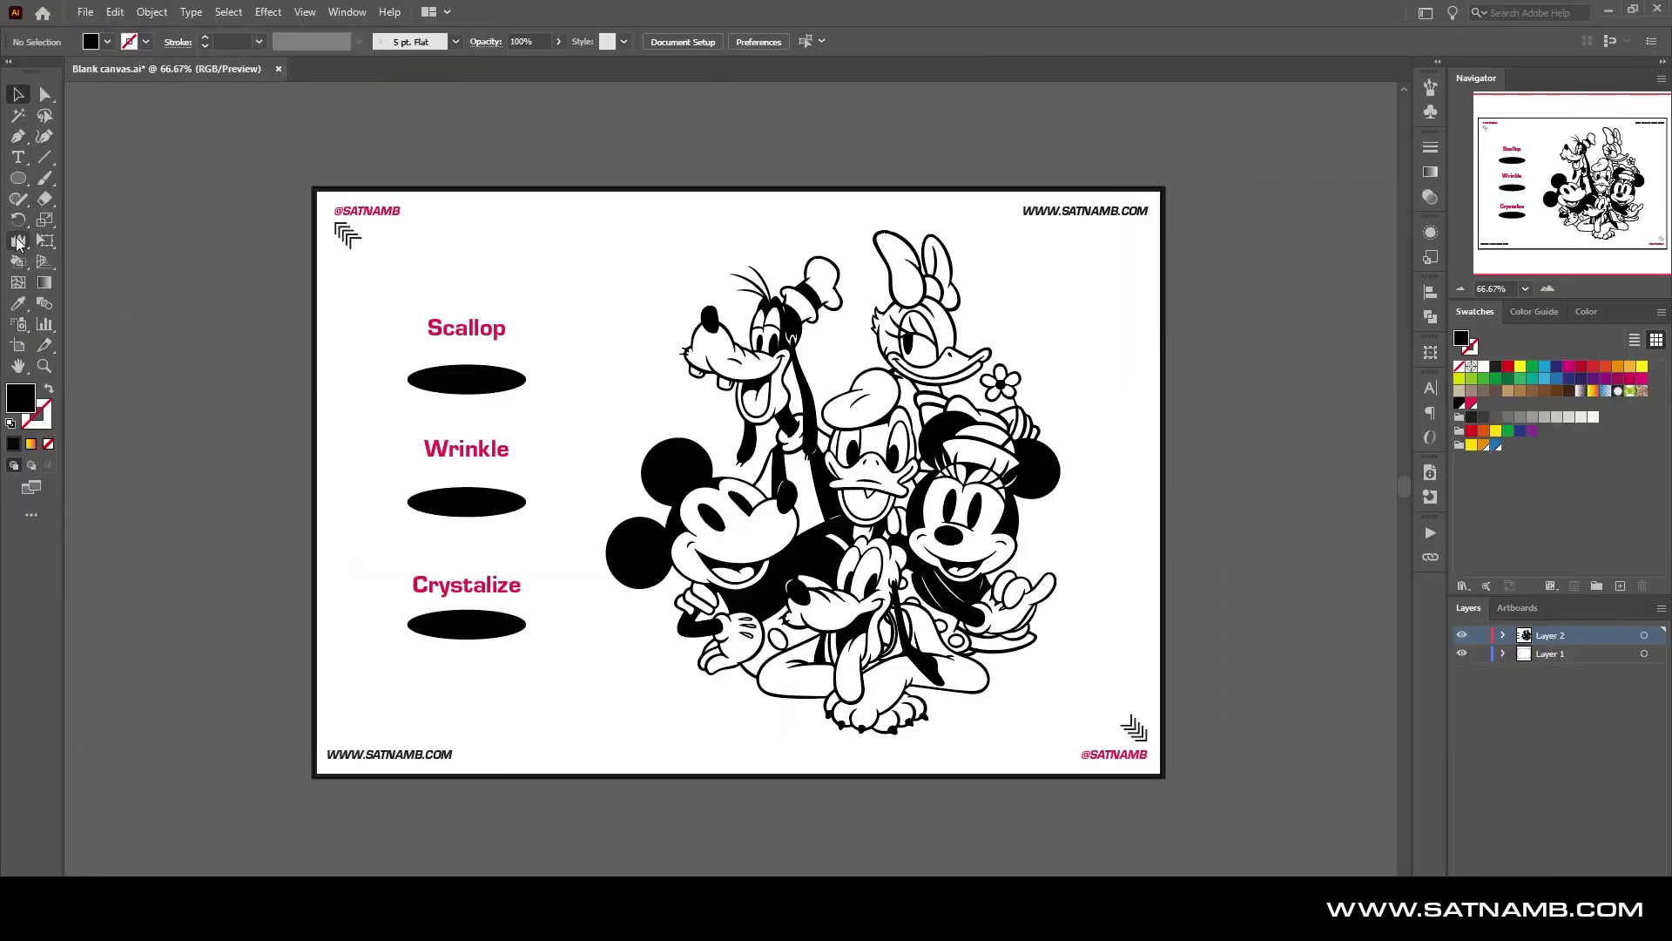
# Distort the black ellipse under the Scallop label into thin spikes with the Scallop tool
pyautogui.click(18, 244)
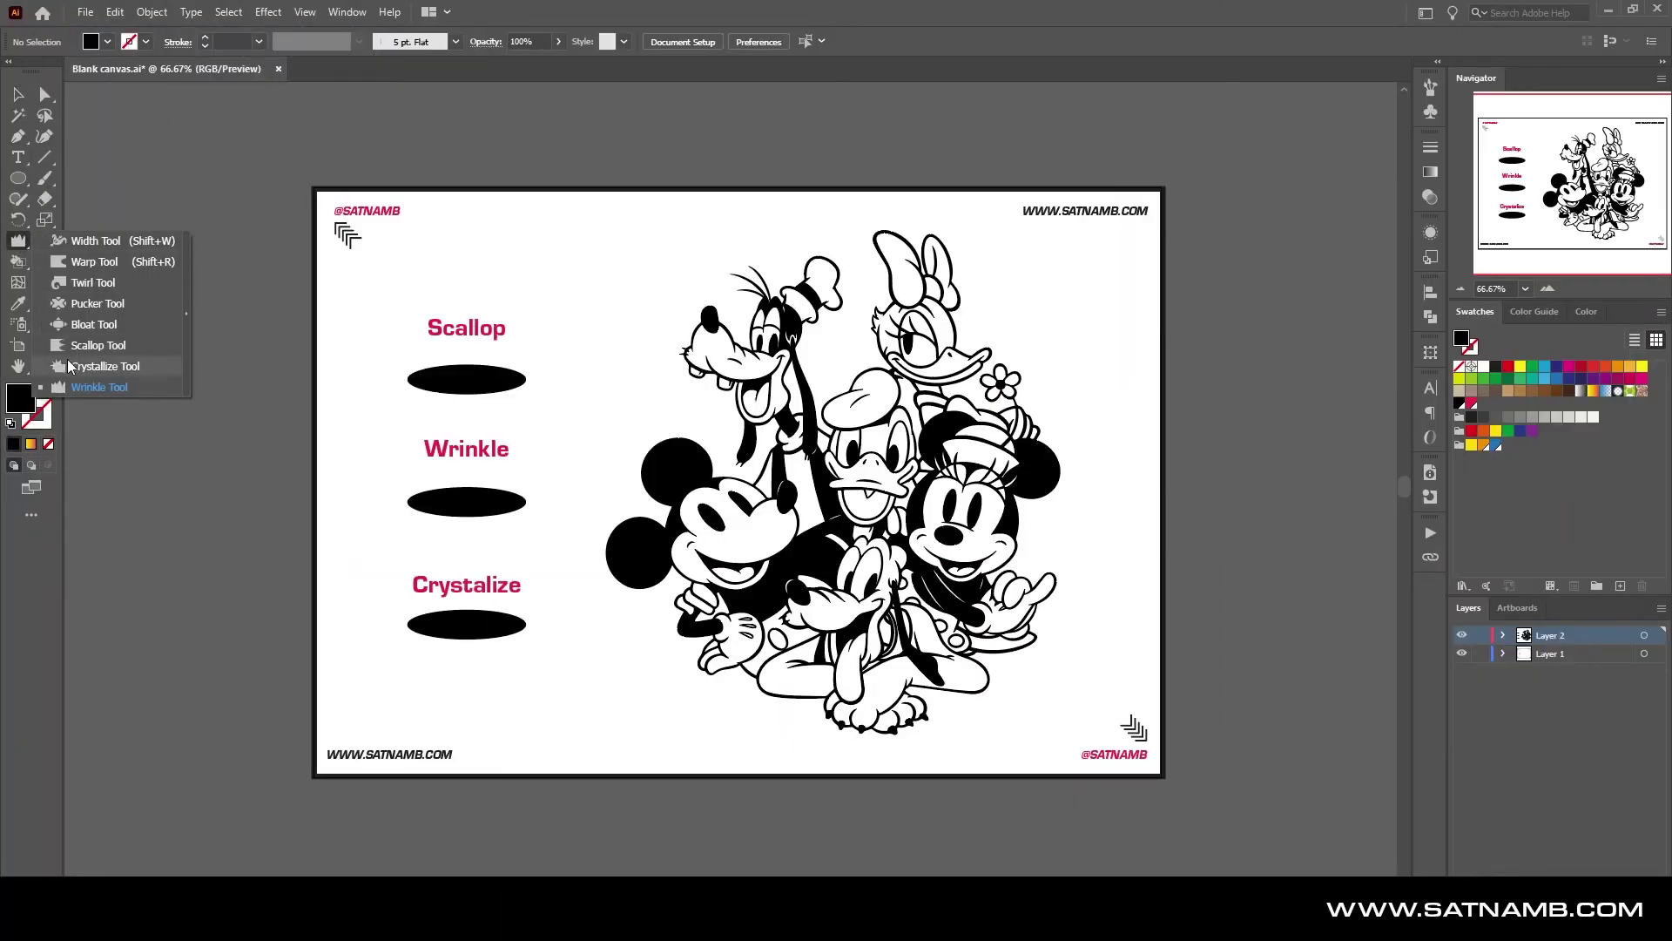
pyautogui.click(132, 347)
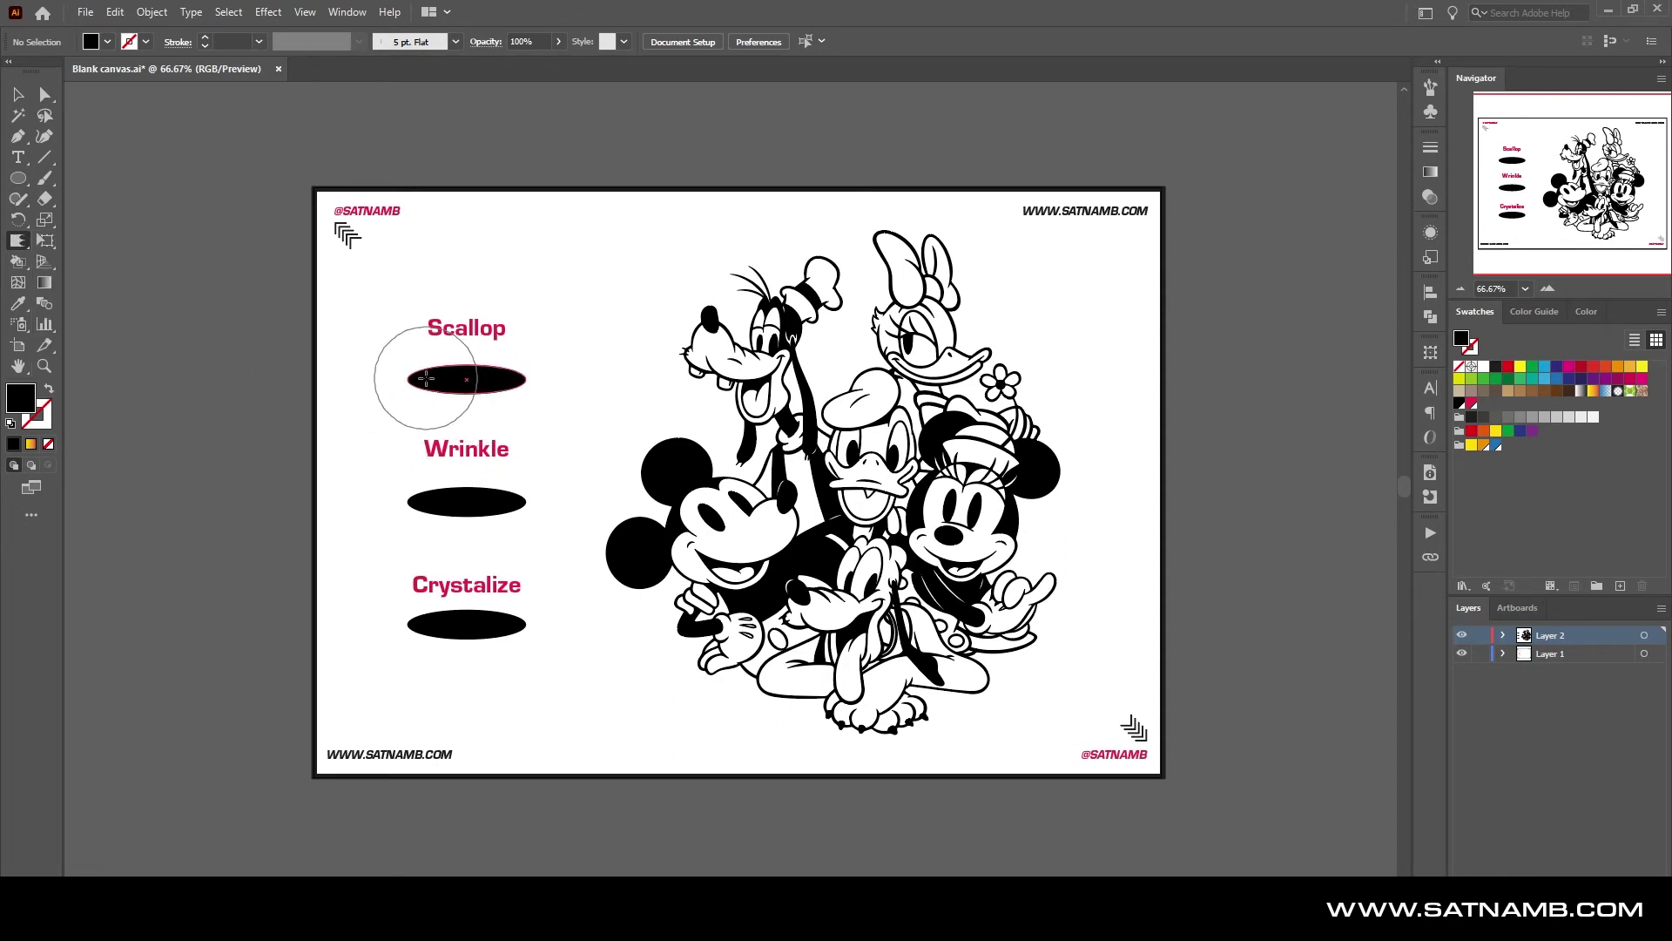
pyautogui.moveTo(421, 377); pyautogui.dragTo(520, 381)
pyautogui.hotkey('ctrl', 'z')
pyautogui.hotkey('ctrl', 'z')
pyautogui.hotkey('ctrl', 'z')
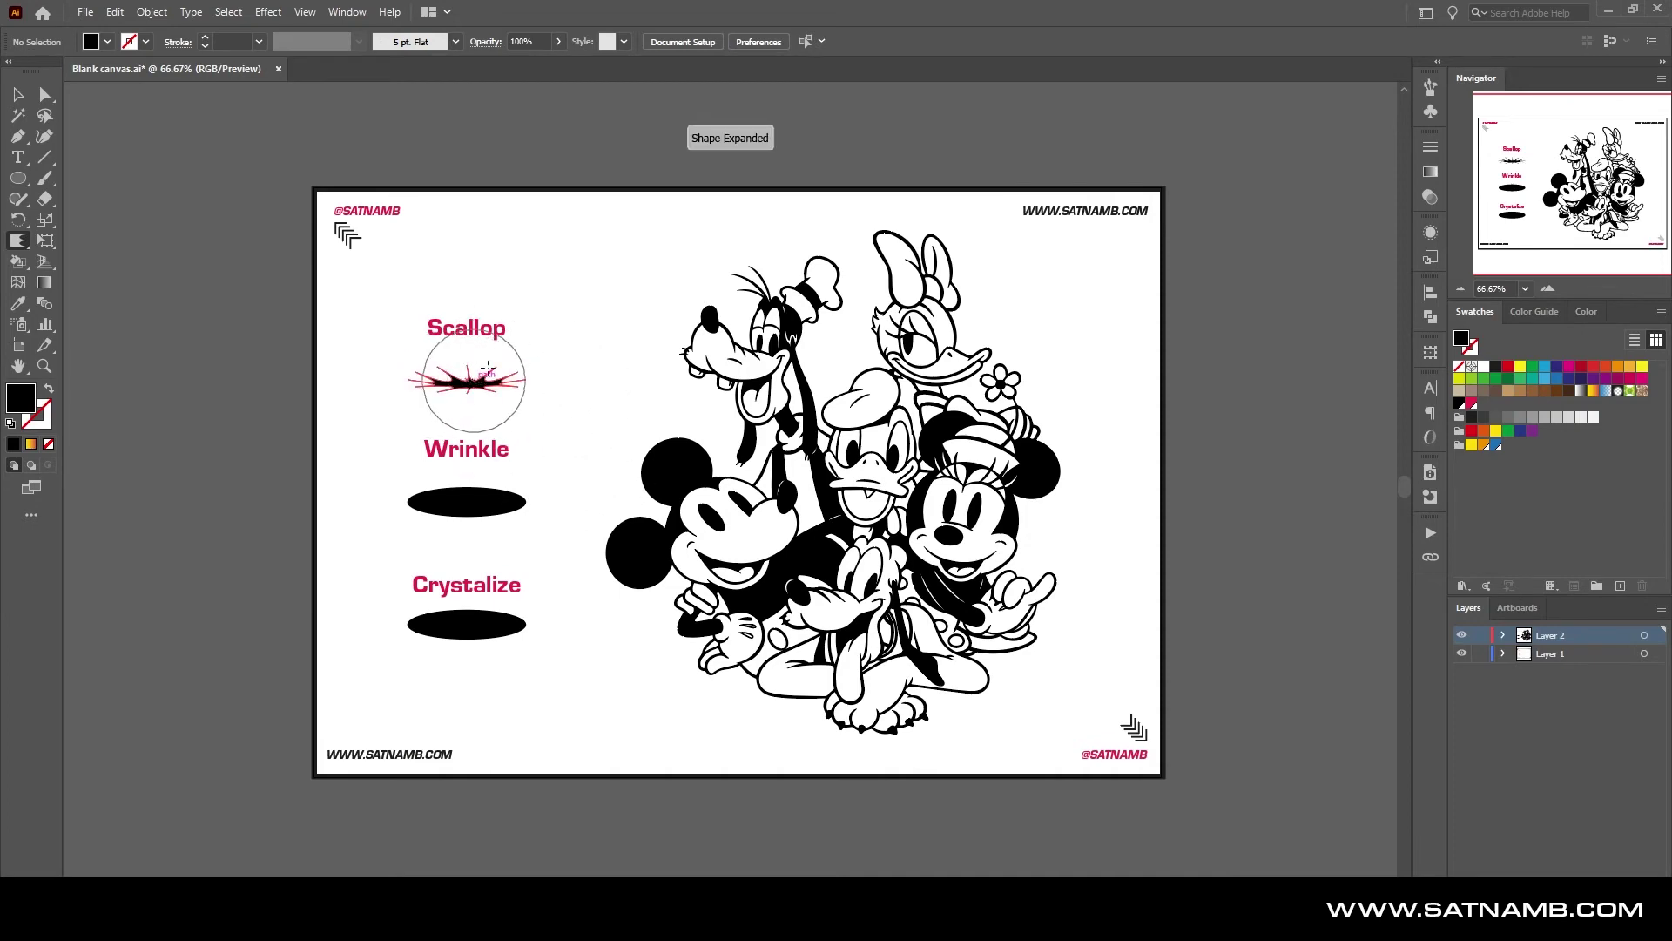
pyautogui.hotkey('ctrl', 'shift', 'z')
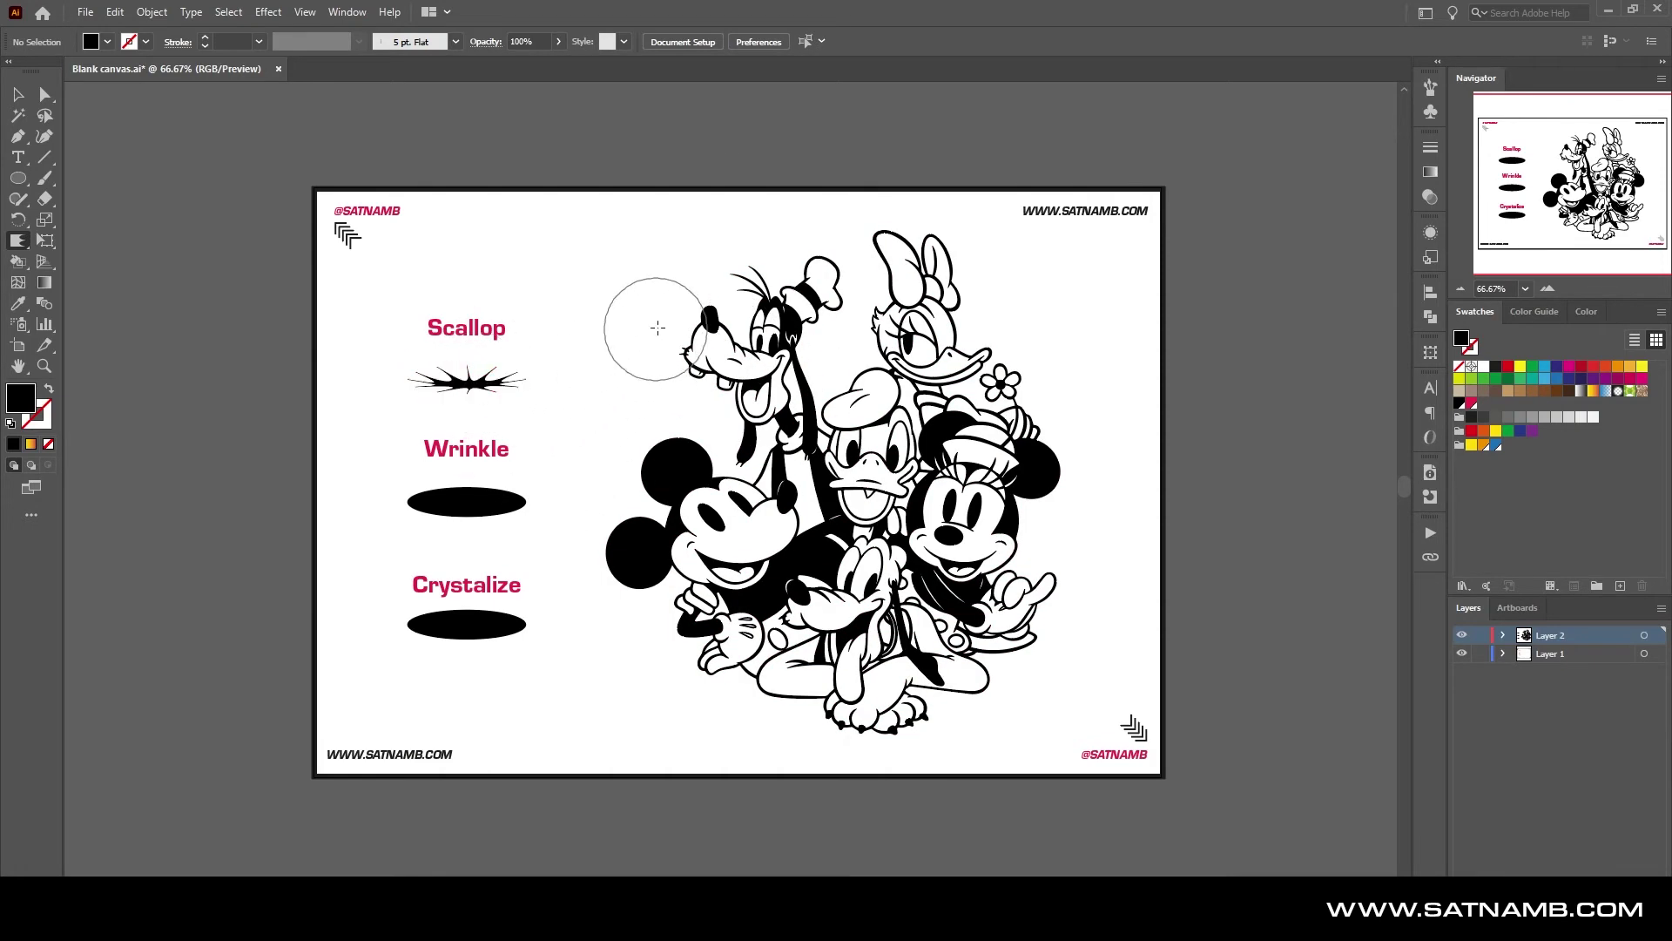
# Try the Scallop tool over the cartoon characters to roughen their outlines, and undo the distortion
pyautogui.moveTo(640, 328)
pyautogui.mouseDown()
pyautogui.moveTo(848, 300)
pyautogui.moveTo(701, 533)
pyautogui.moveTo(785, 497)
pyautogui.moveTo(757, 671)
pyautogui.mouseUp()
pyautogui.hotkey('ctrl', 'z')
pyautogui.moveTo(915, 720)
pyautogui.mouseDown()
pyautogui.moveTo(767, 696)
pyautogui.moveTo(950, 294)
pyautogui.moveTo(627, 558)
pyautogui.moveTo(732, 410)
pyautogui.moveTo(828, 558)
pyautogui.mouseUp()
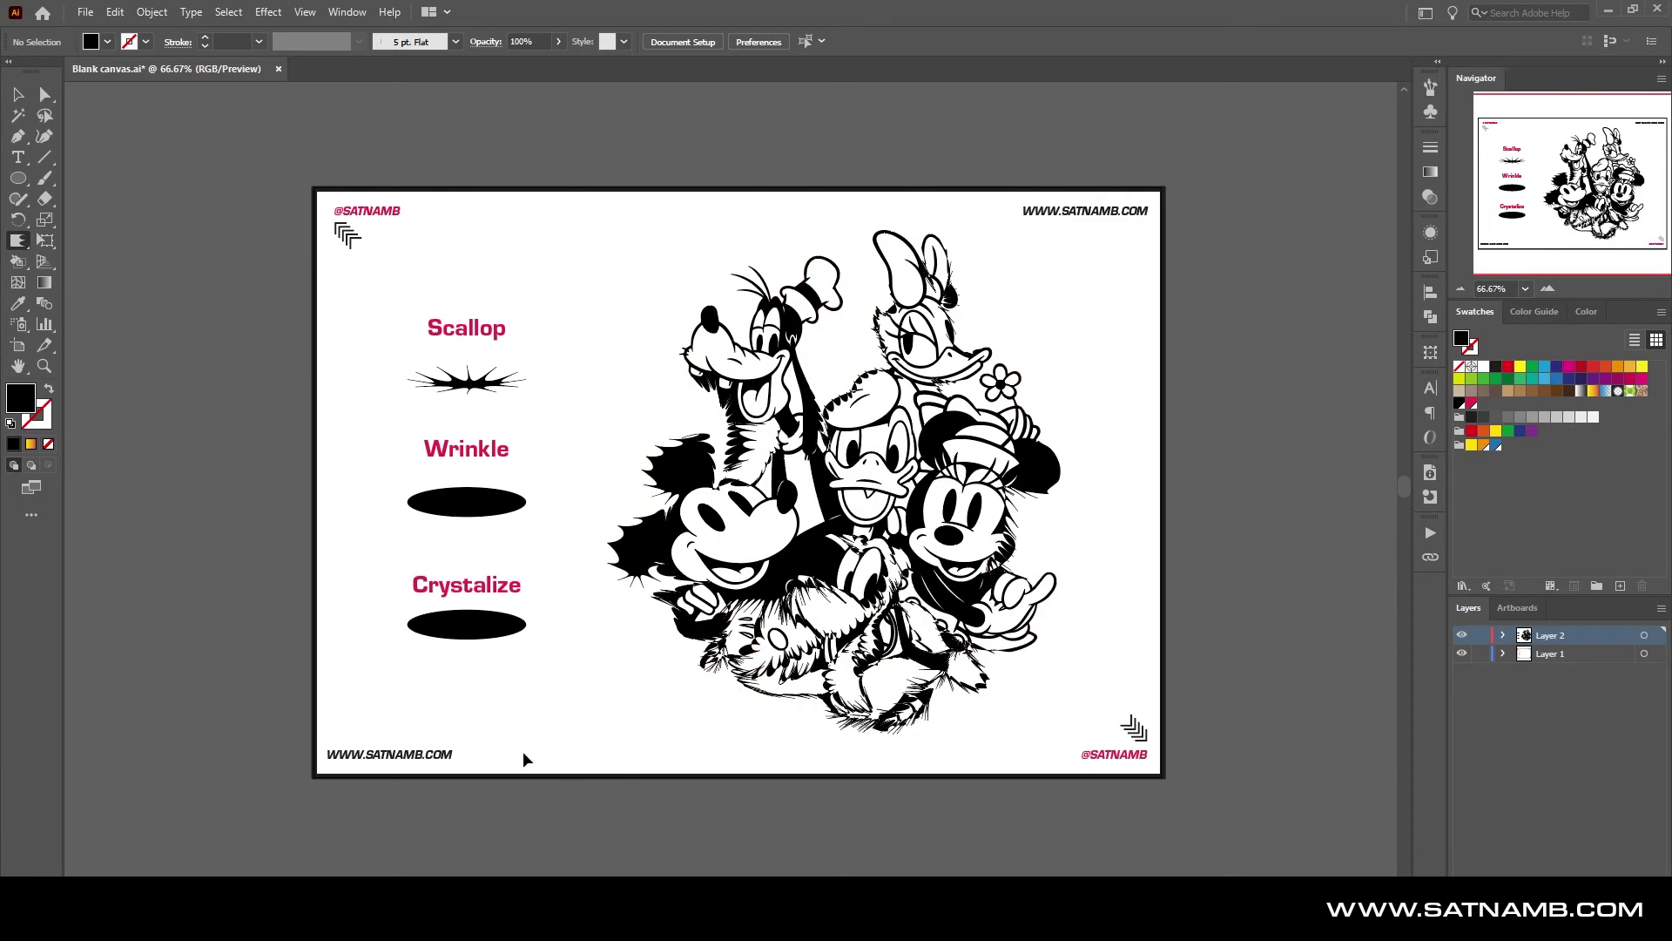
pyautogui.hotkey('ctrl', 'z')
# Distort the black ellipse under the Wrinkle label into outward spikes with the Crystallize tool
pyautogui.click(14, 245)
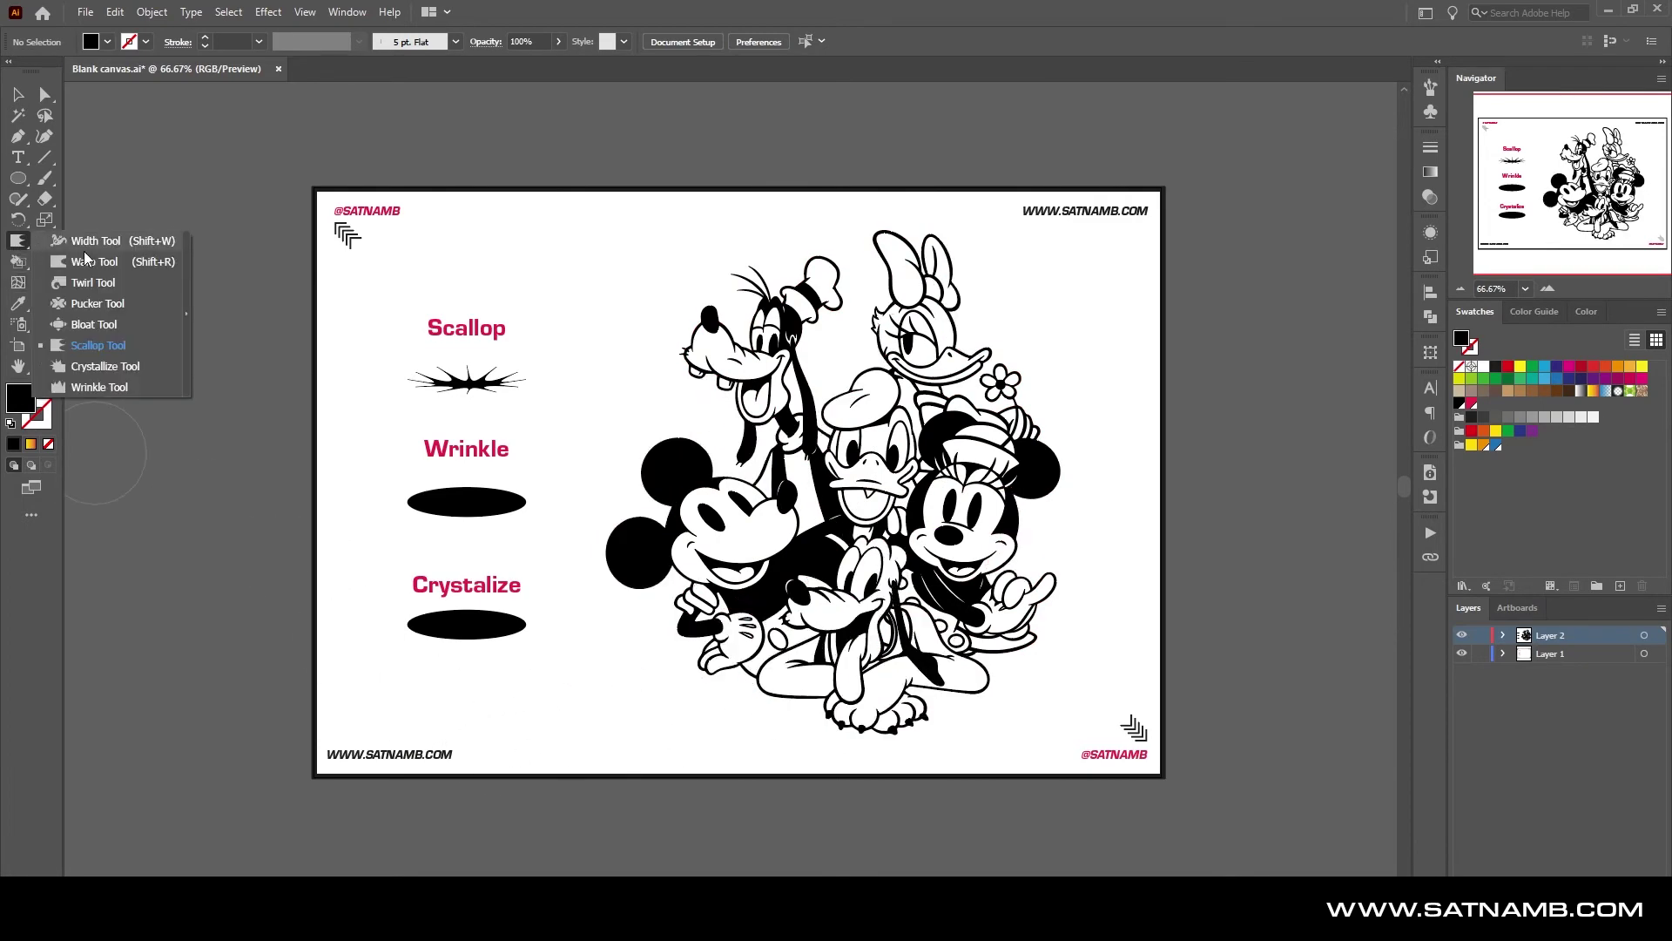
pyautogui.click(112, 362)
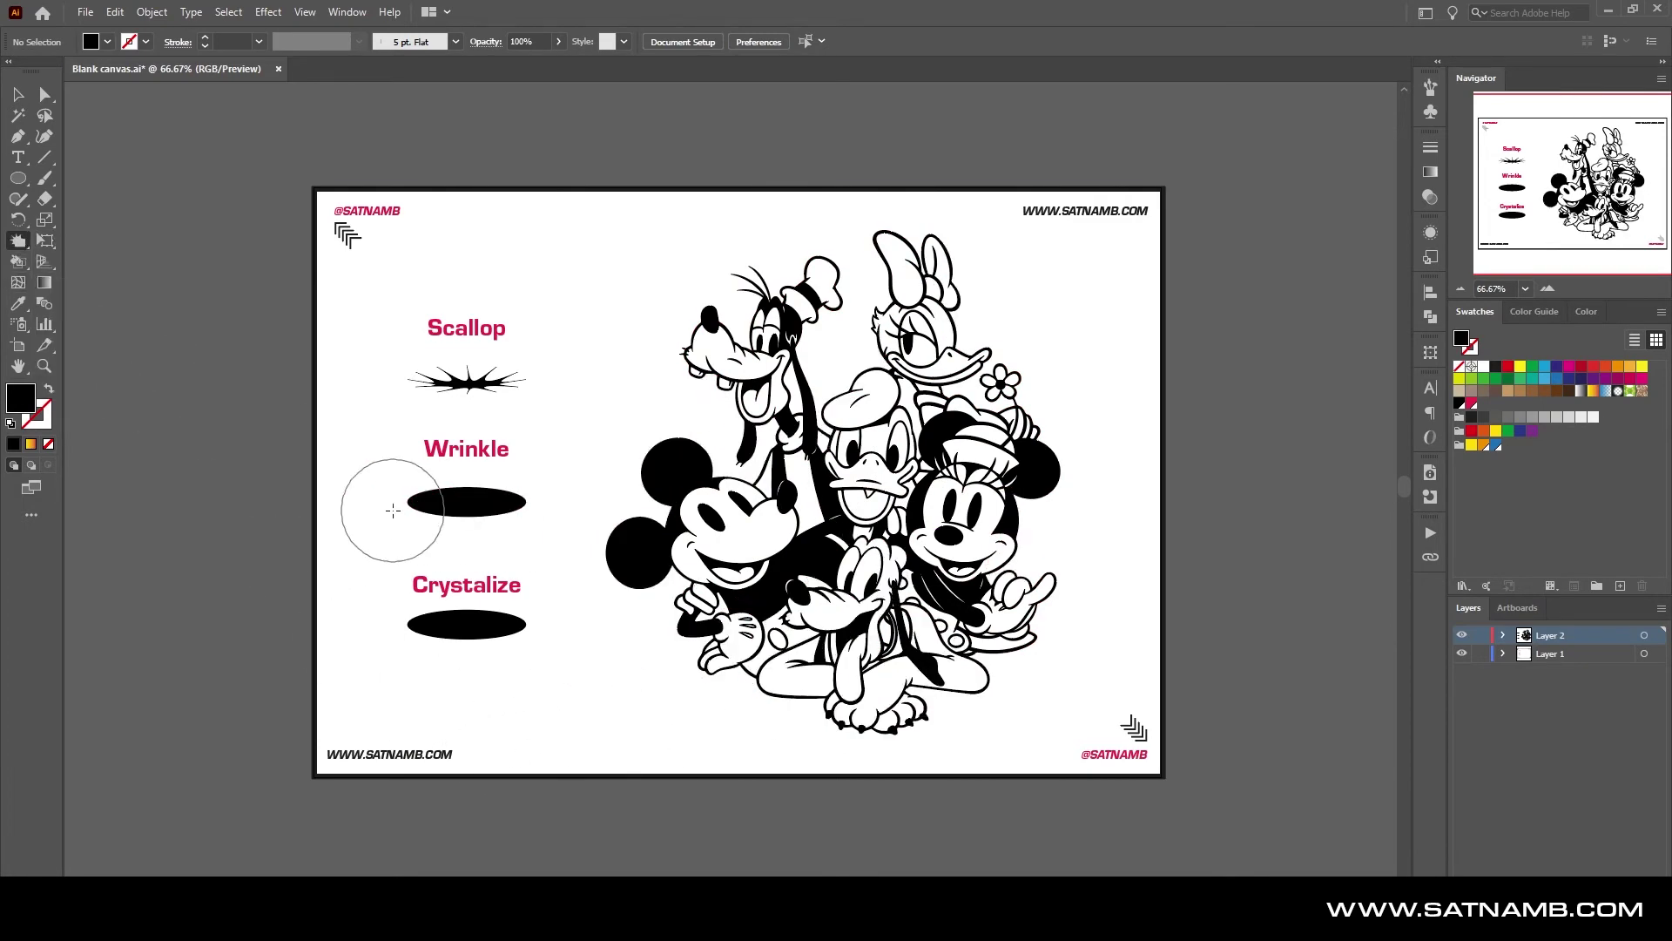
pyautogui.moveTo(393, 510)
pyautogui.mouseDown()
pyautogui.moveTo(497, 495)
pyautogui.moveTo(484, 524)
pyautogui.moveTo(469, 505)
pyautogui.moveTo(409, 505)
pyautogui.moveTo(513, 506)
pyautogui.mouseUp()
# Try the Crystallize tool on Mickey's ears and face and across the other characters, undoing the heaviest strokes
pyautogui.click(629, 555)
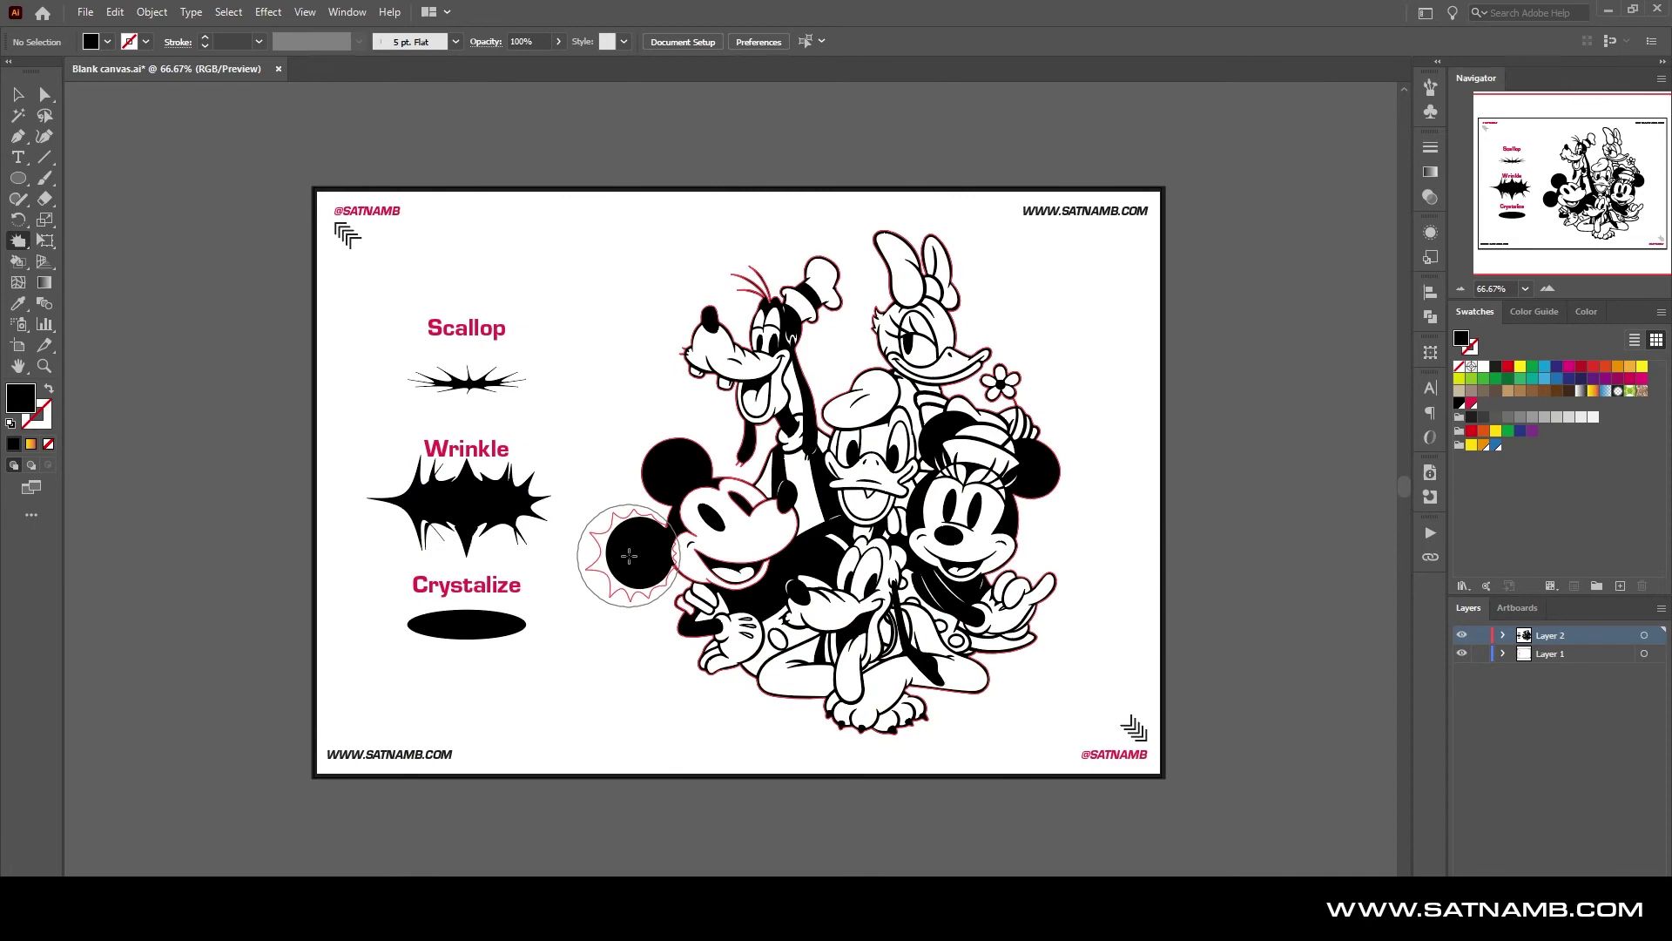
pyautogui.click(692, 455)
pyautogui.click(794, 539)
pyautogui.click(789, 605)
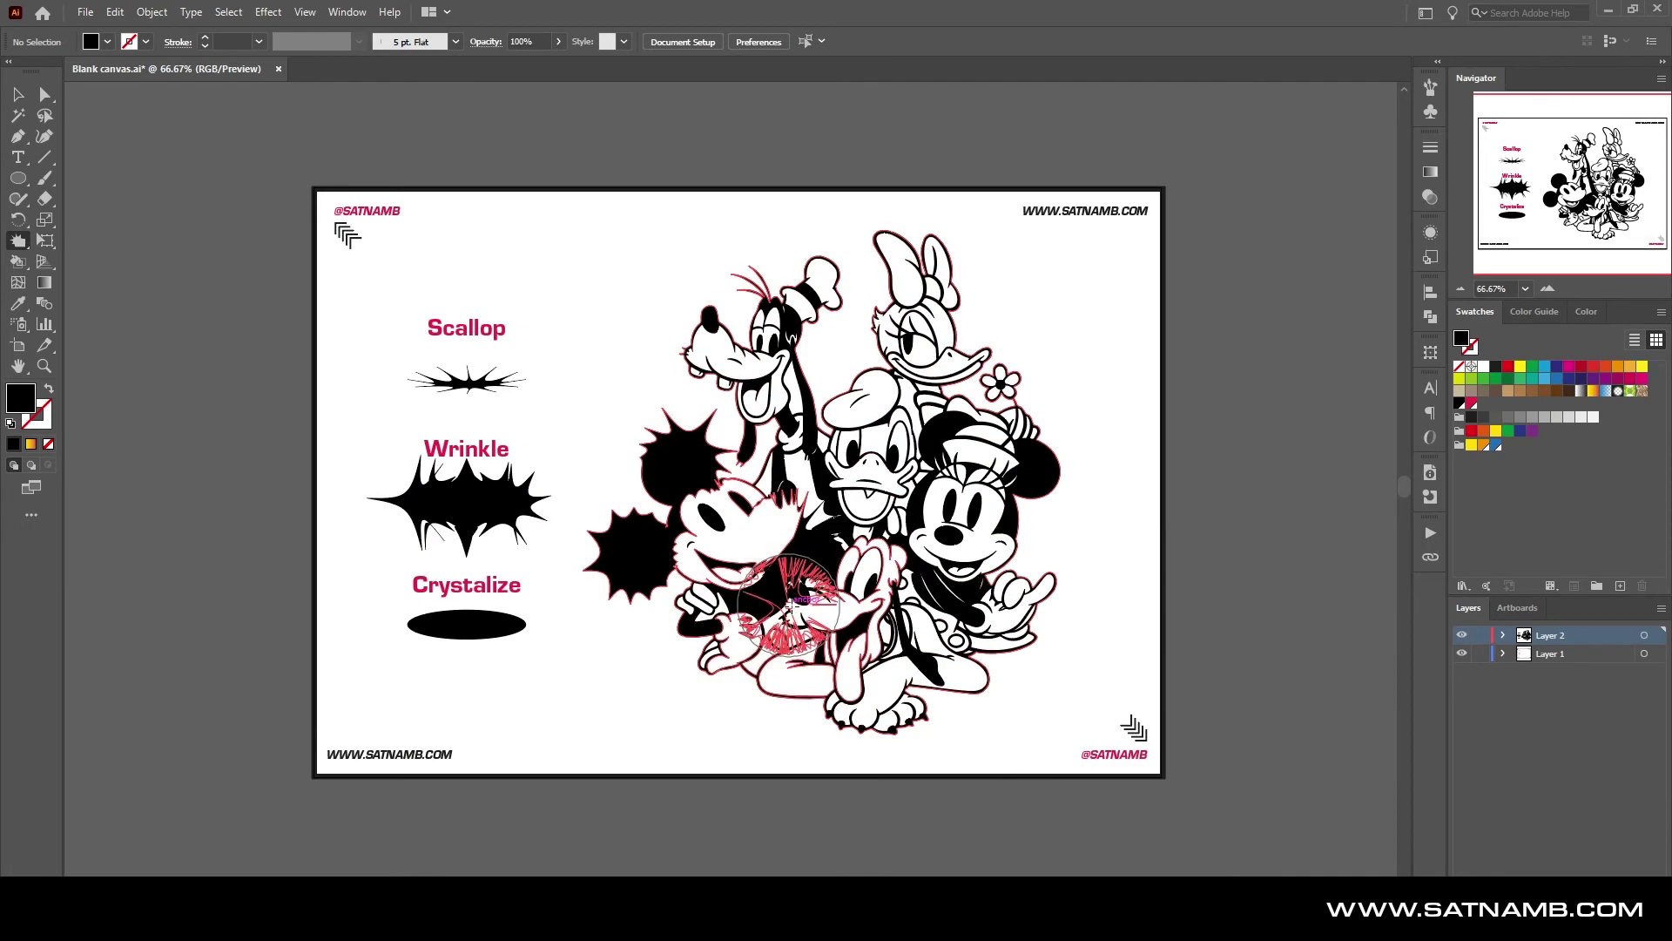
pyautogui.moveTo(730, 603)
pyautogui.mouseDown()
pyautogui.moveTo(706, 635)
pyautogui.moveTo(854, 667)
pyautogui.moveTo(946, 644)
pyautogui.moveTo(1011, 523)
pyautogui.moveTo(985, 425)
pyautogui.moveTo(909, 583)
pyautogui.moveTo(811, 571)
pyautogui.moveTo(785, 442)
pyautogui.moveTo(933, 403)
pyautogui.moveTo(820, 308)
pyautogui.moveTo(667, 350)
pyautogui.moveTo(784, 305)
pyautogui.mouseUp()
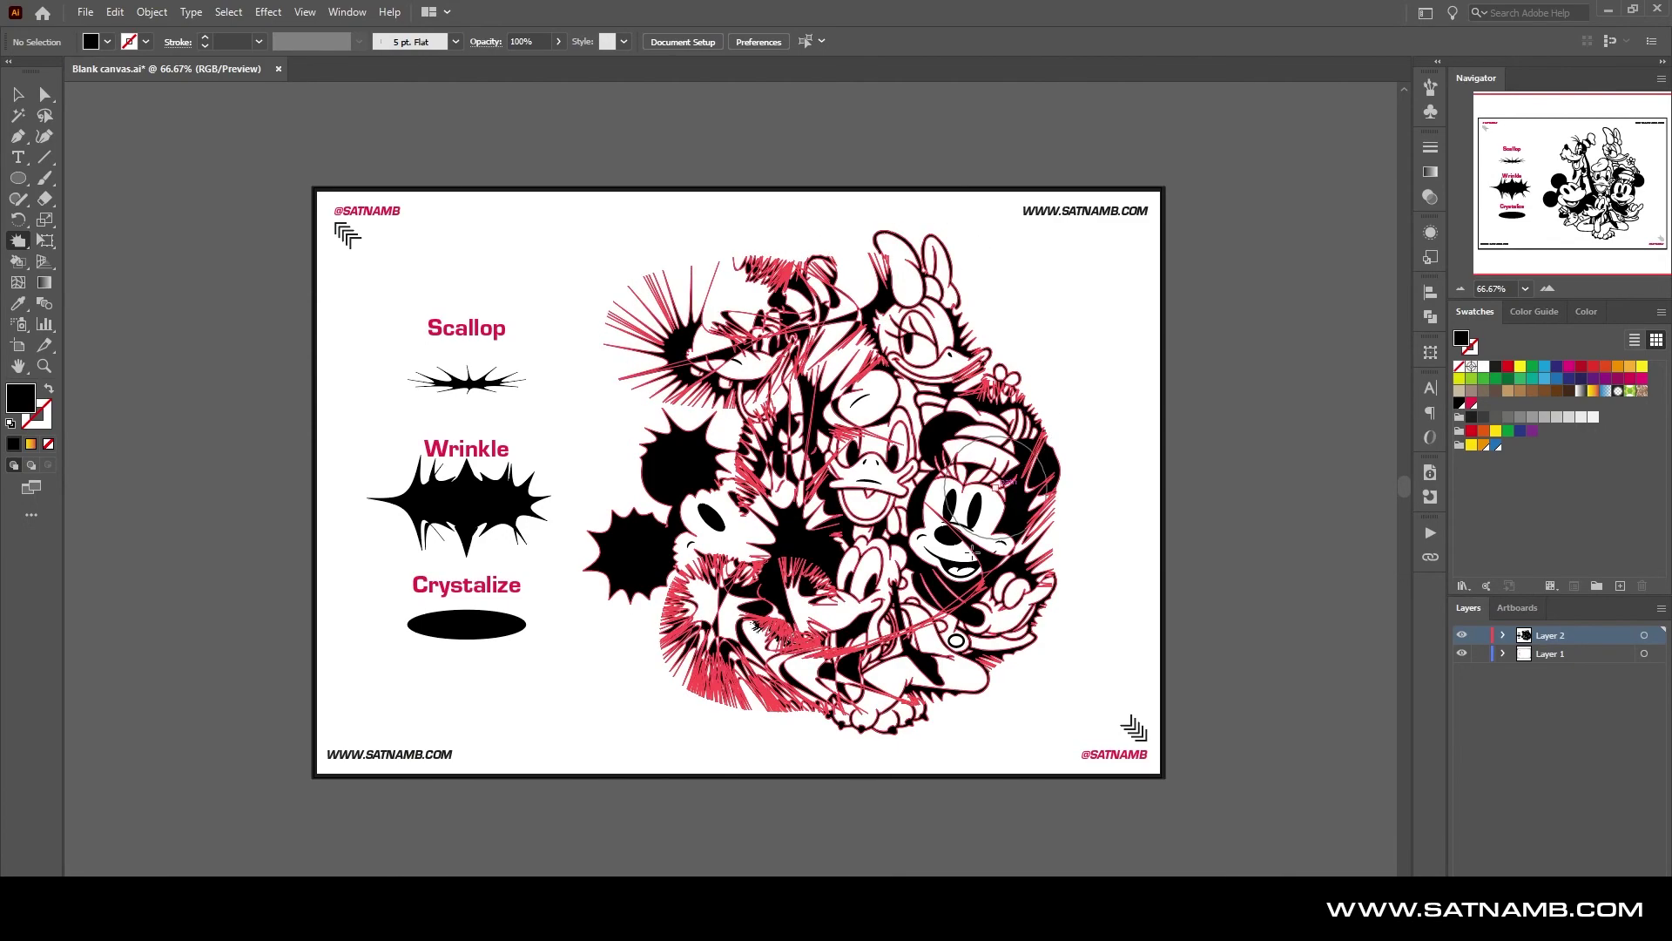
pyautogui.hotkey('ctrl', 'z')
pyautogui.moveTo(980, 470); pyautogui.dragTo(984, 462)
pyautogui.hotkey('ctrl', 'z')
# Undo the remaining Crystallize distortions on the cartoon characters, keeping the spiked ellipse
pyautogui.moveTo(638, 543); pyautogui.dragTo(638, 542)
pyautogui.press('v')
pyautogui.click(508, 493)
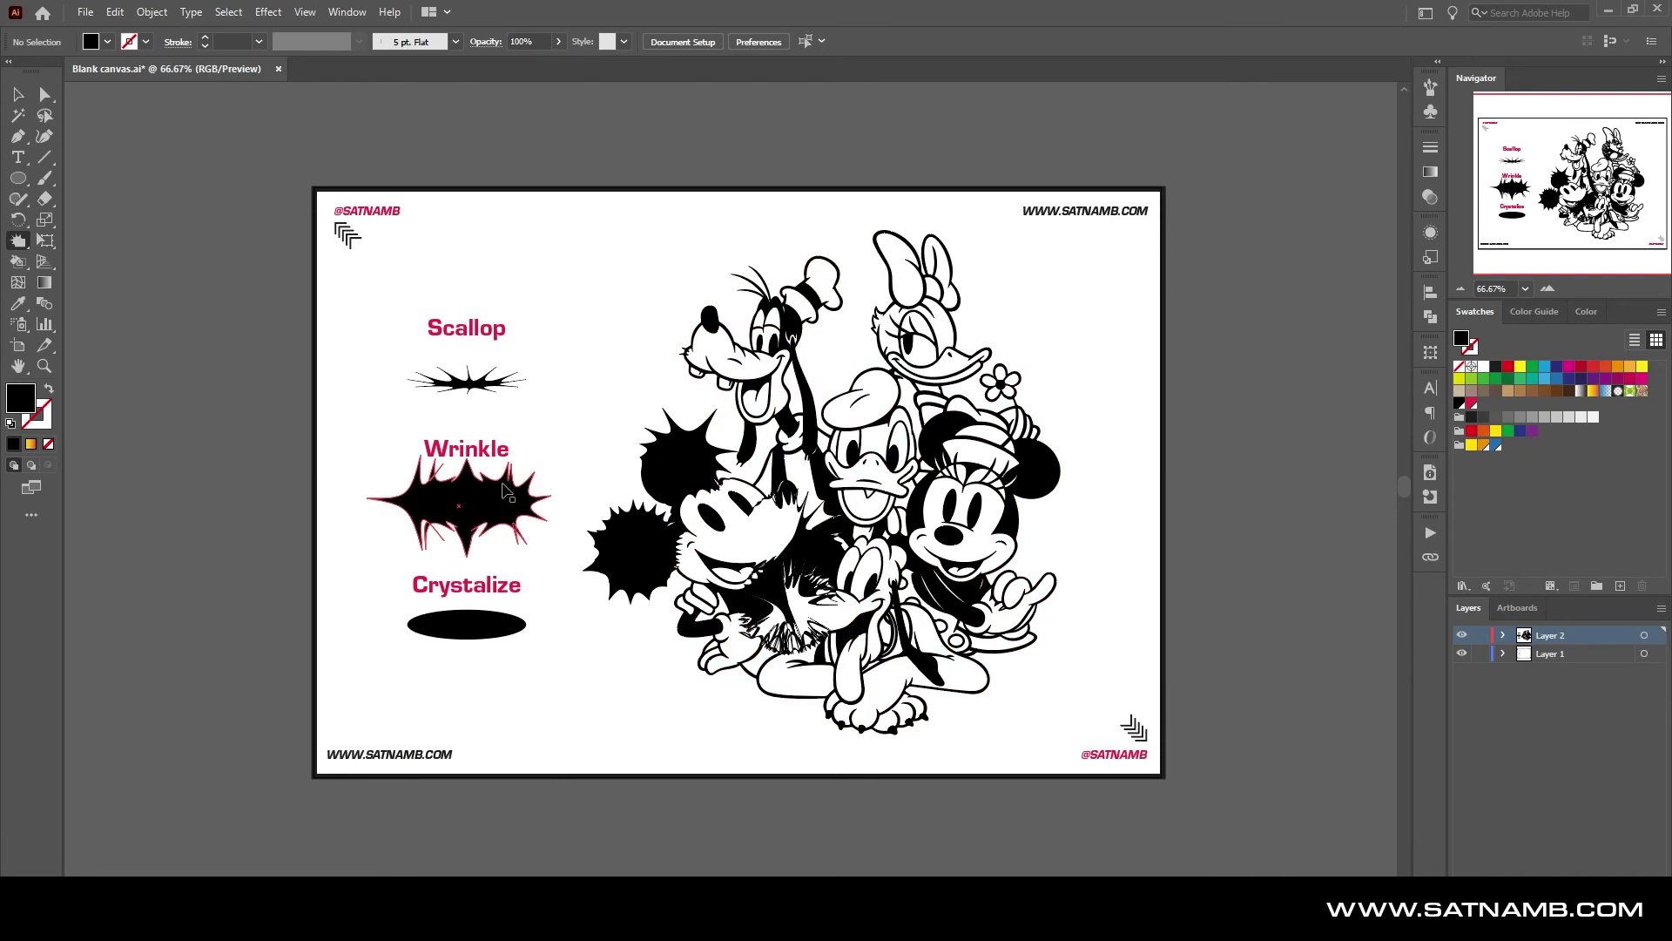
pyautogui.hotkey('ctrl', 'z')
pyautogui.hotkey('ctrl', 'z')
pyautogui.hotkey('ctrl', 'z')
pyautogui.hotkey('ctrl', 'z')
pyautogui.hotkey('ctrl', 'z')
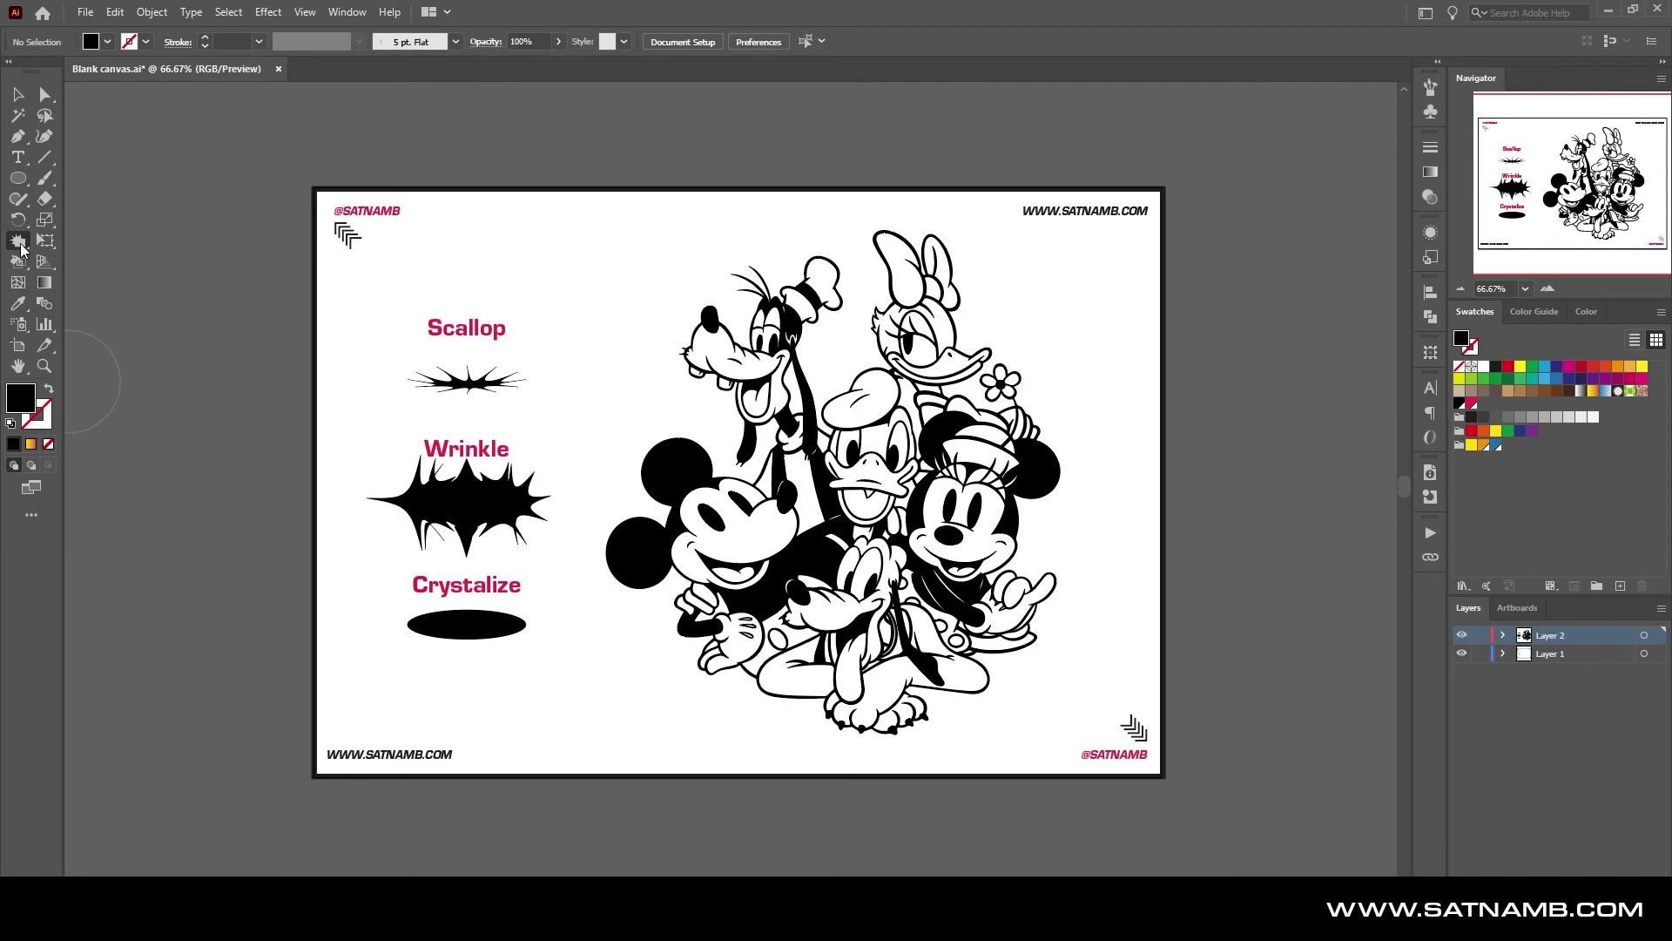
# Distort the black ellipse under the Crystalize label into waves with the Wrinkle tool, and roughen the cartoon characters' outlines
pyautogui.moveTo(21, 248)
pyautogui.mouseDown()
pyautogui.moveTo(53, 261)
pyautogui.moveTo(108, 389)
pyautogui.mouseUp()
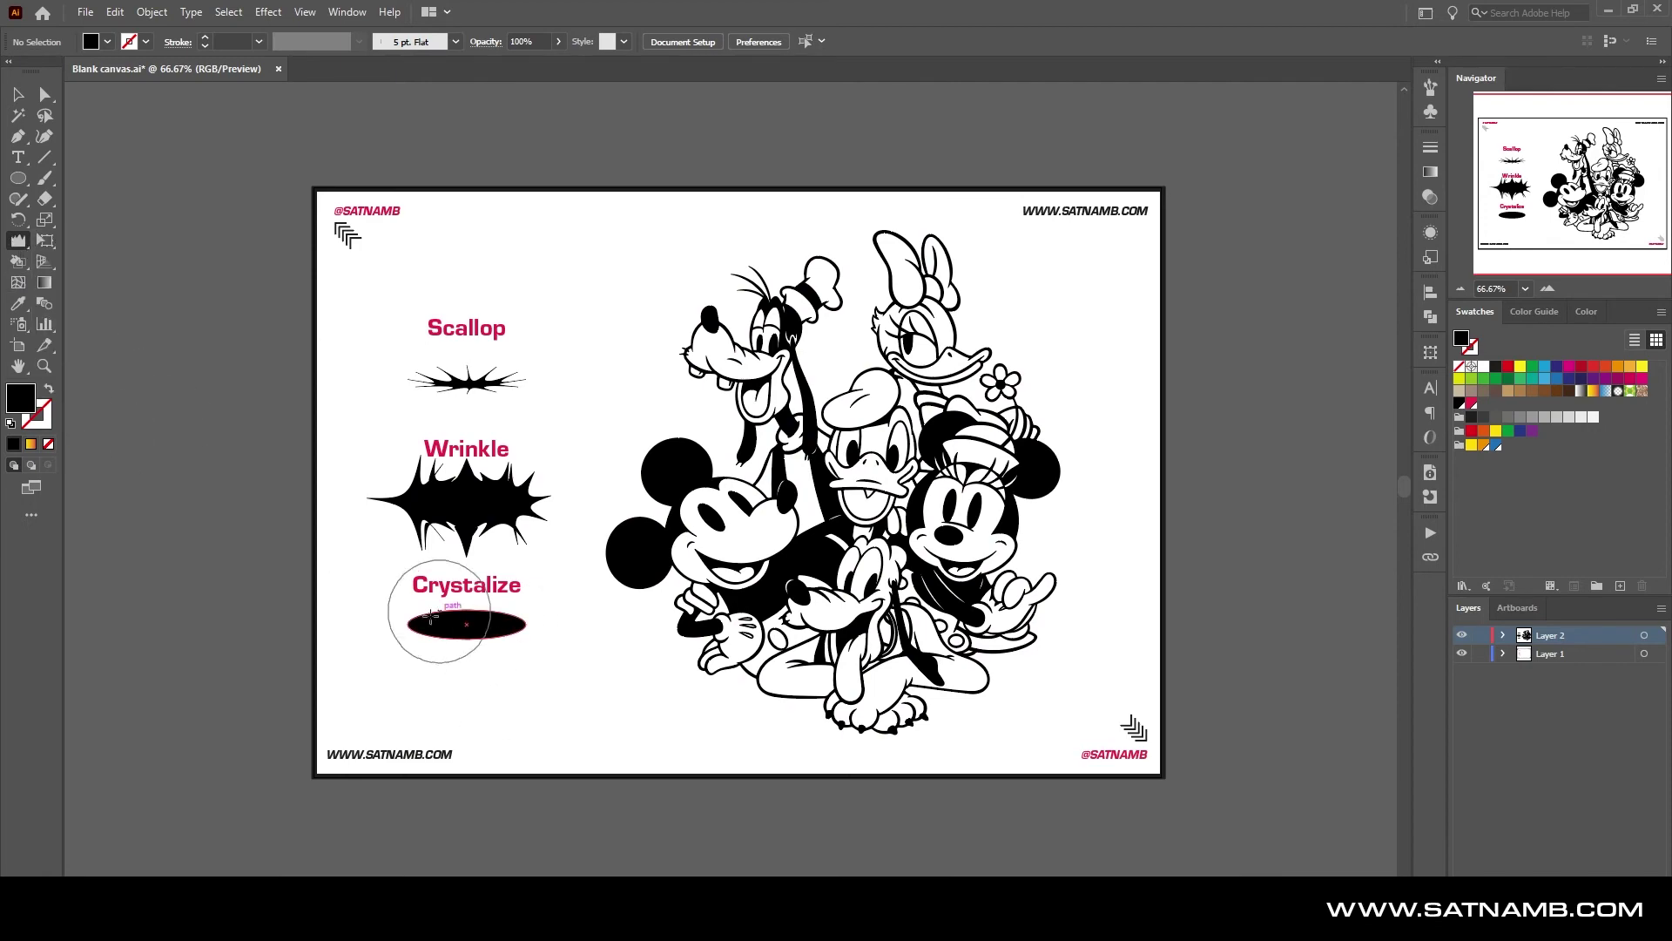
pyautogui.moveTo(430, 618)
pyautogui.mouseDown()
pyautogui.moveTo(560, 616)
pyautogui.moveTo(610, 557)
pyautogui.mouseUp()
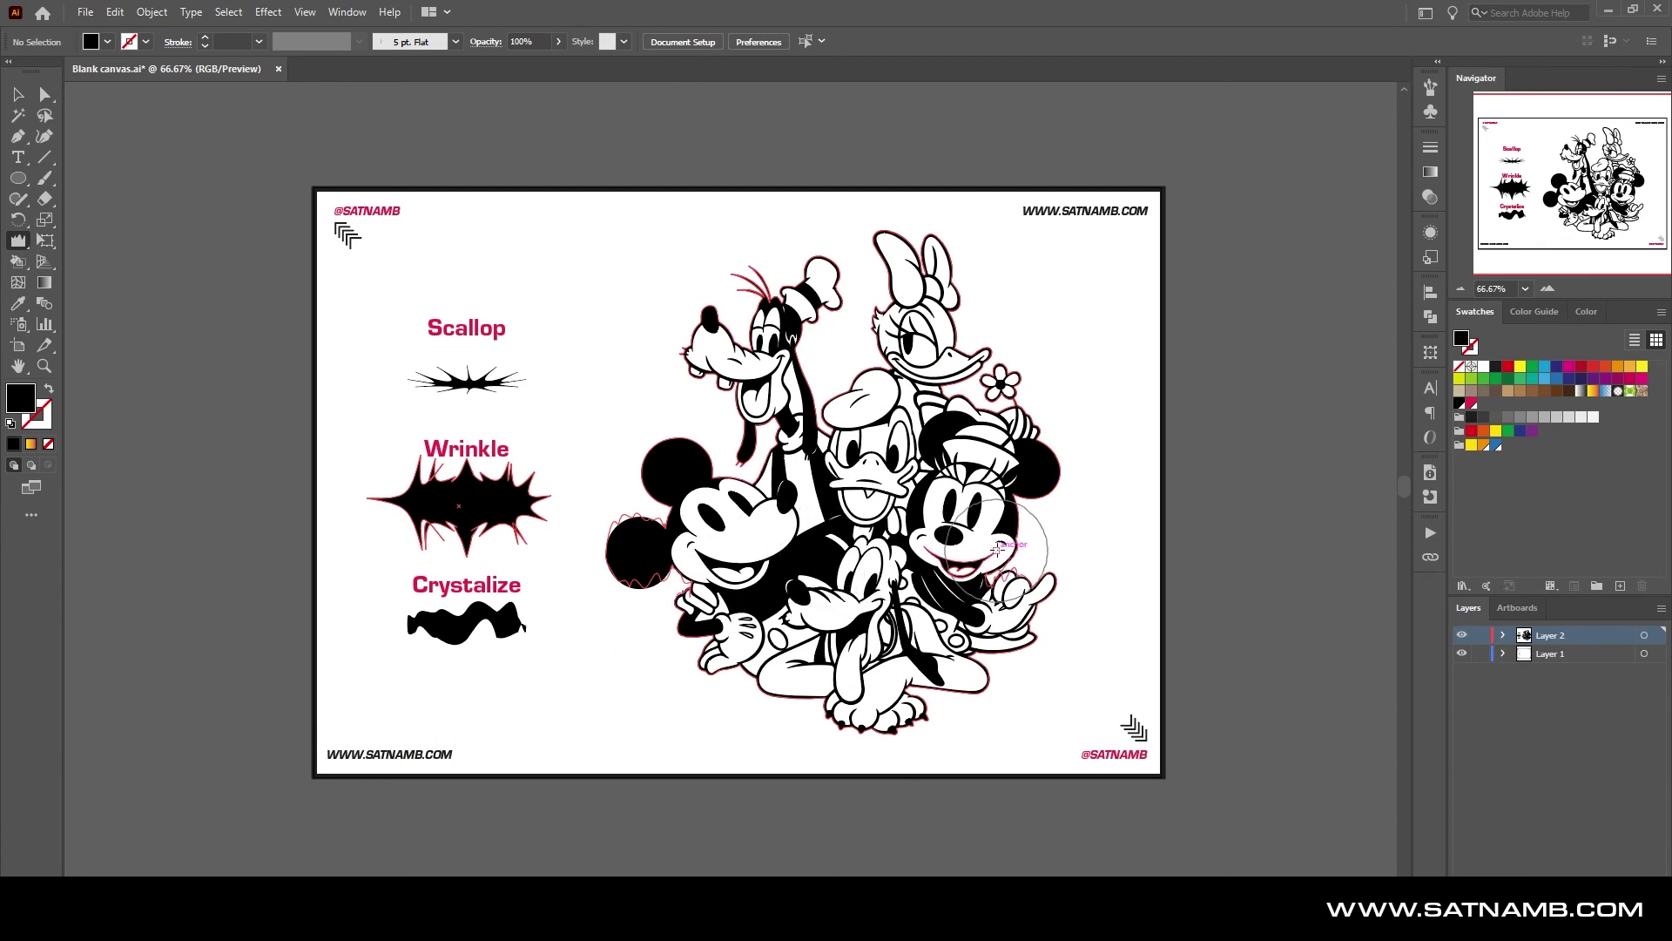
pyautogui.moveTo(1090, 448)
pyautogui.mouseDown()
pyautogui.moveTo(883, 457)
pyautogui.moveTo(862, 421)
pyautogui.moveTo(825, 463)
pyautogui.moveTo(725, 487)
pyautogui.moveTo(622, 473)
pyautogui.mouseUp()
pyautogui.moveTo(631, 341); pyautogui.dragTo(1042, 339)
pyautogui.moveTo(991, 248)
pyautogui.mouseDown()
pyautogui.moveTo(894, 349)
pyautogui.moveTo(919, 310)
pyautogui.moveTo(946, 446)
pyautogui.moveTo(888, 655)
pyautogui.moveTo(853, 700)
pyautogui.moveTo(743, 698)
pyautogui.moveTo(911, 535)
pyautogui.moveTo(1072, 691)
pyautogui.mouseUp()
pyautogui.keyDown('ctrl'); pyautogui.click(848, 600); pyautogui.keyUp('ctrl')
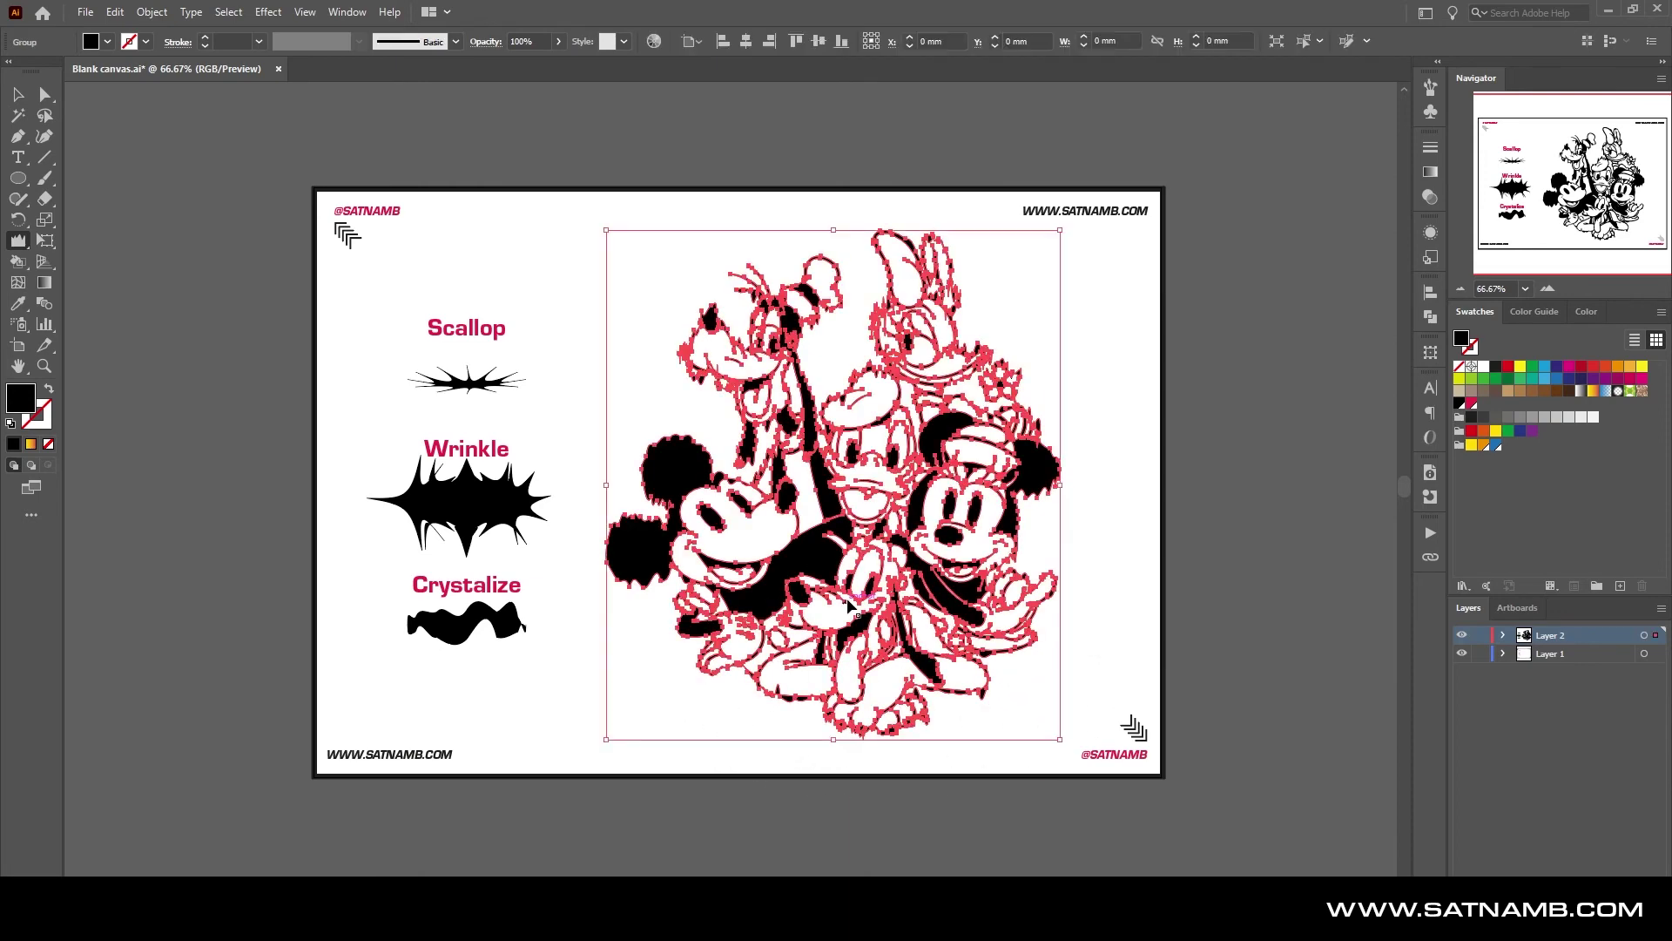
pyautogui.moveTo(992, 439)
pyautogui.mouseDown()
pyautogui.moveTo(921, 458)
pyautogui.moveTo(719, 433)
pyautogui.moveTo(846, 277)
pyautogui.moveTo(828, 409)
pyautogui.moveTo(697, 610)
pyautogui.moveTo(1075, 597)
pyautogui.moveTo(863, 732)
pyautogui.moveTo(1037, 840)
pyautogui.mouseUp()
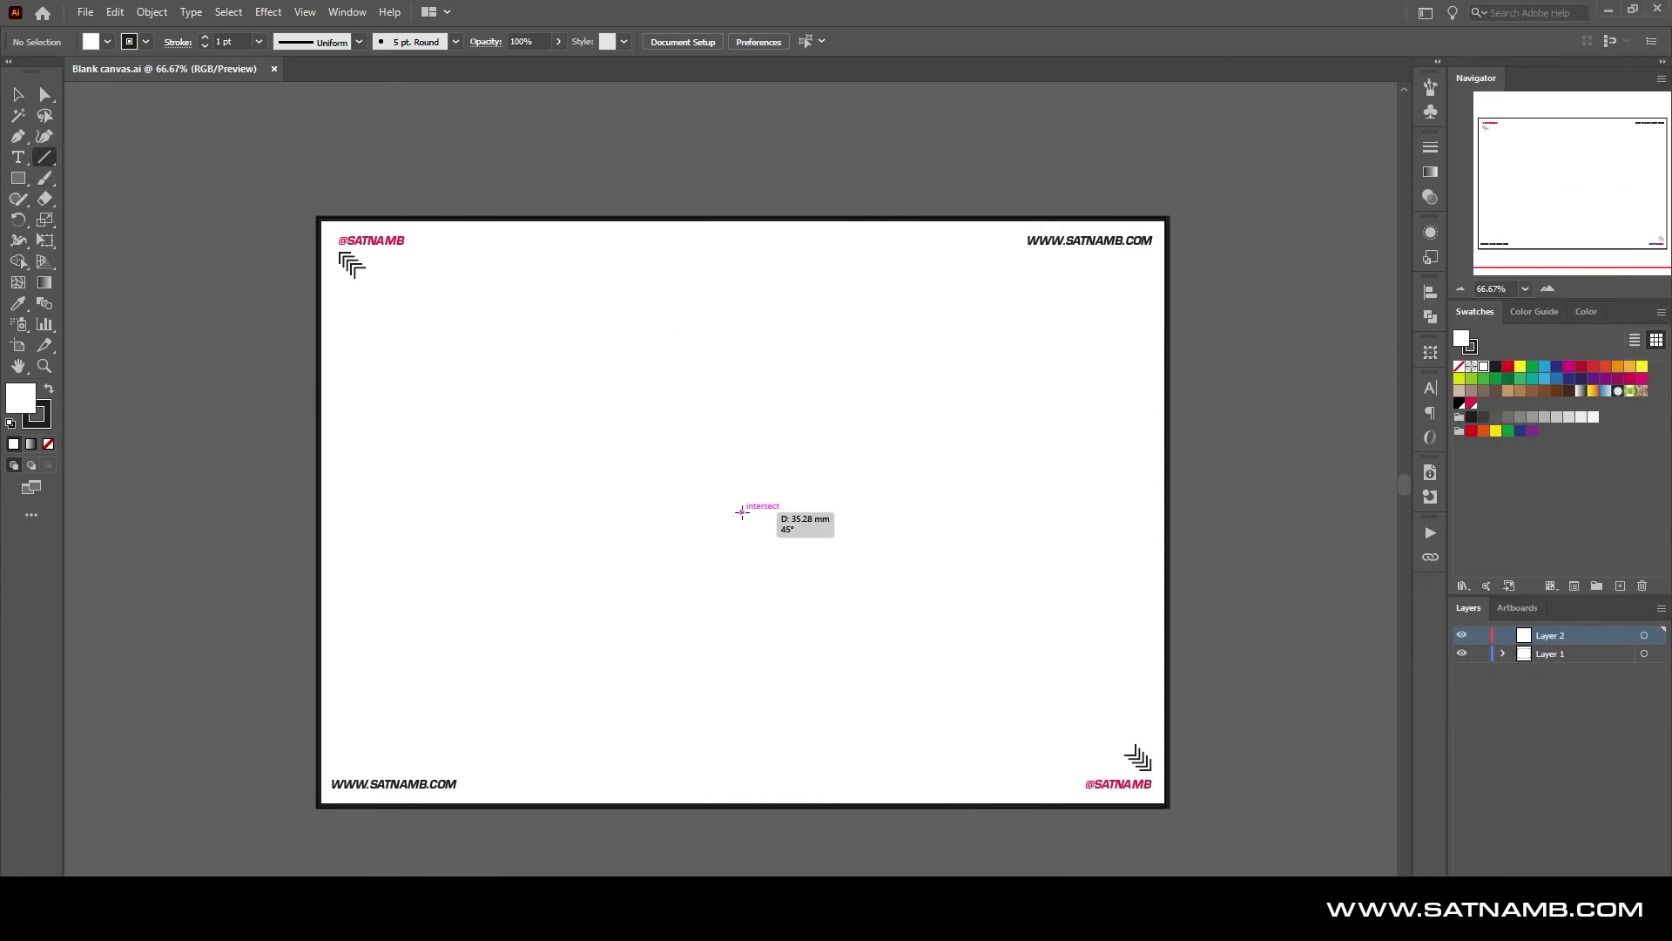
# Draw a horizontal line about 92 mm long from the artboard's centre
pyautogui.moveTo(741, 512); pyautogui.dragTo(1009, 511)
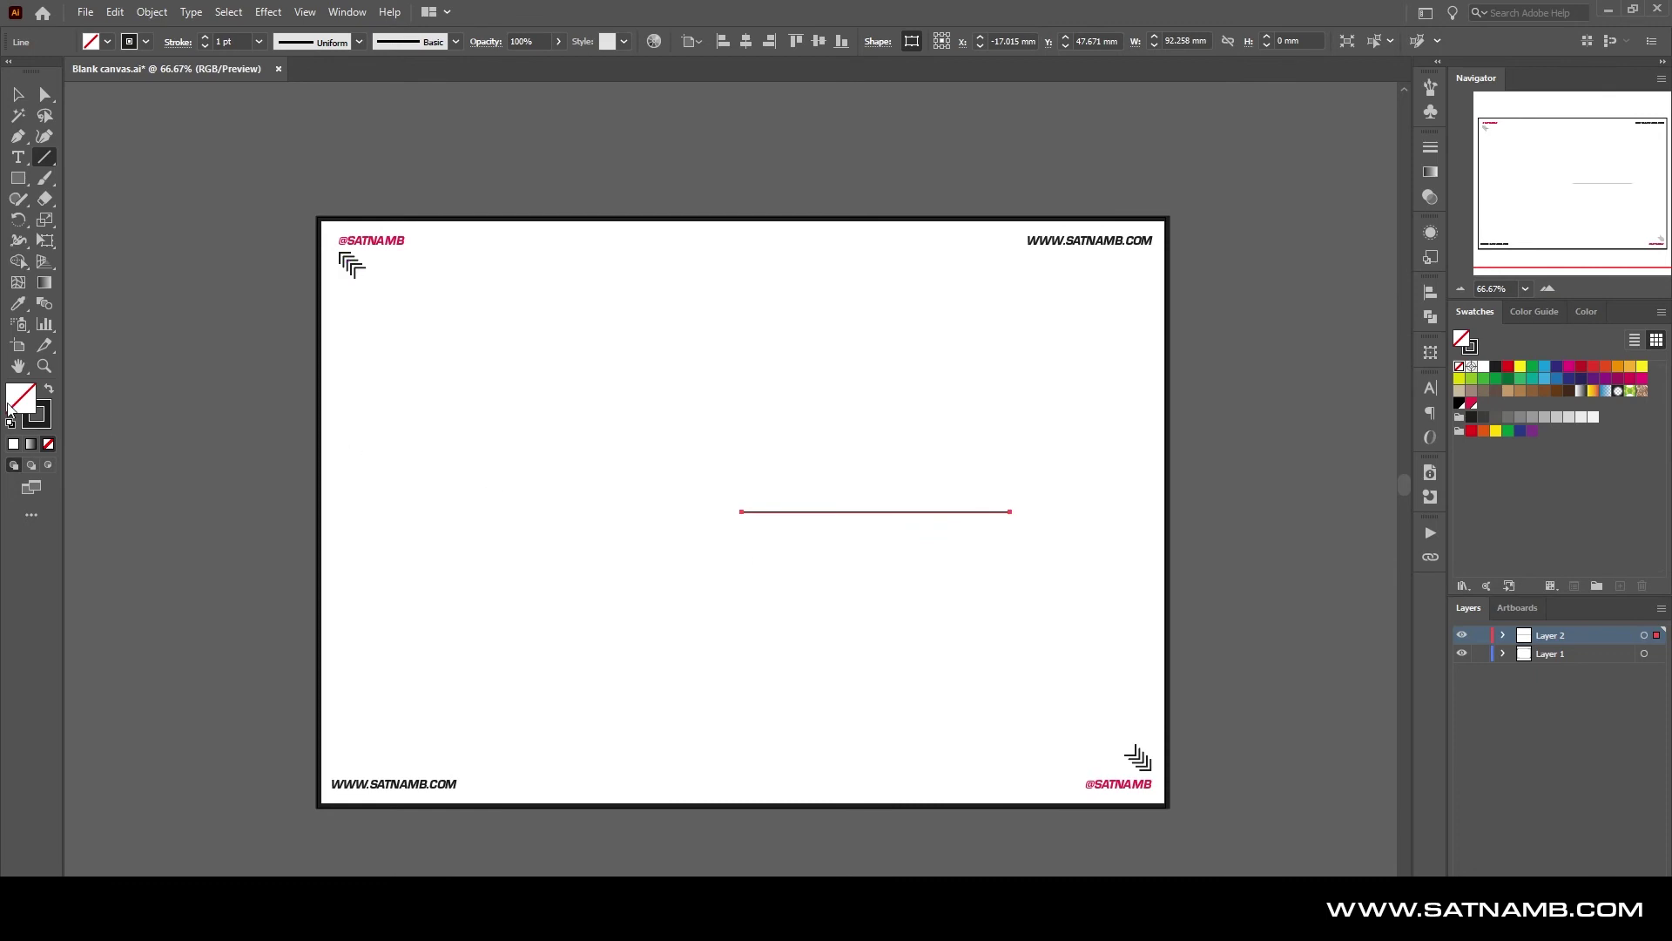
pyautogui.click(18, 98)
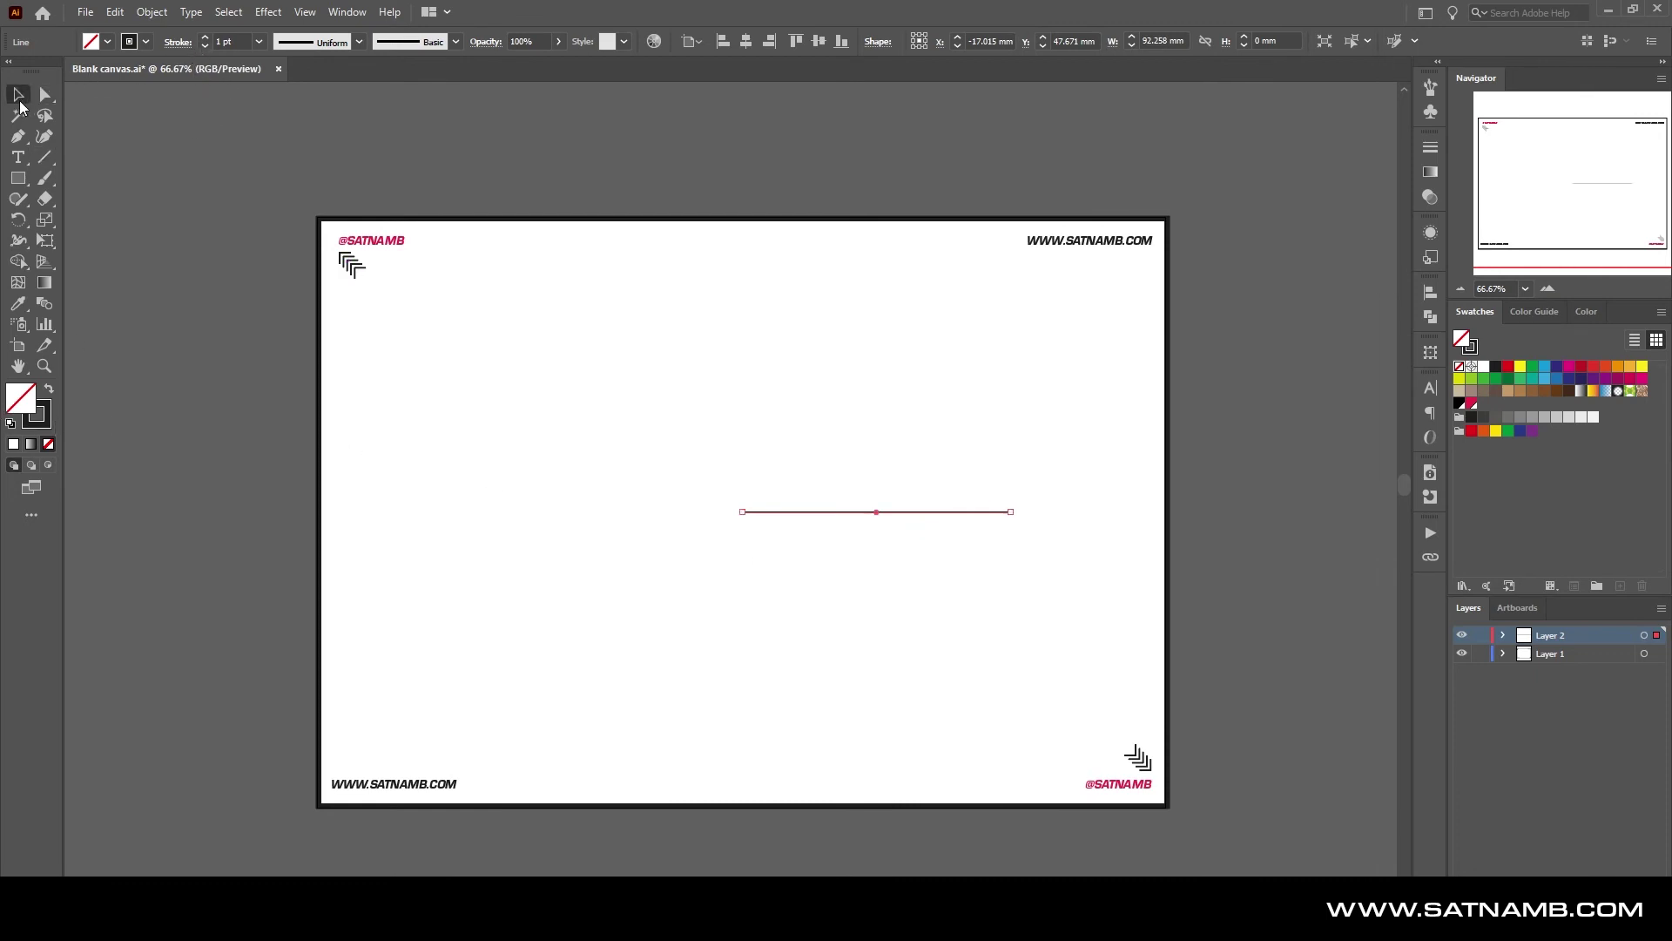
# Apply a Transform effect to the line with a rotation angle of 360/12 degrees and 11 copies
pyautogui.click(259, 13)
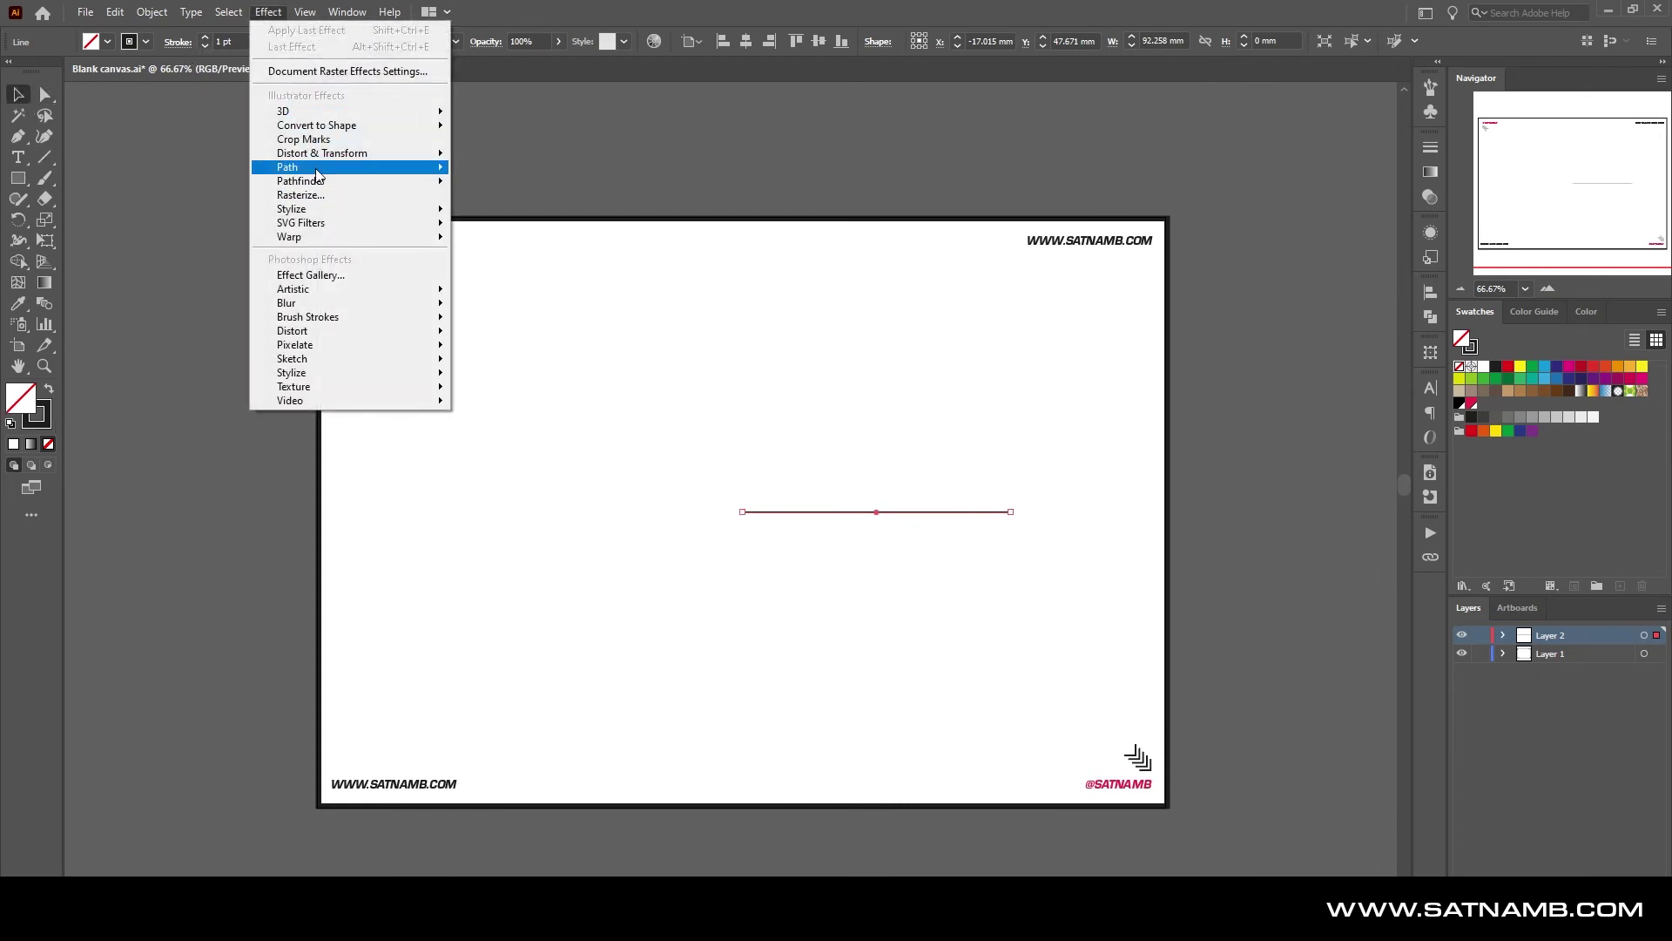
pyautogui.moveTo(319, 172)
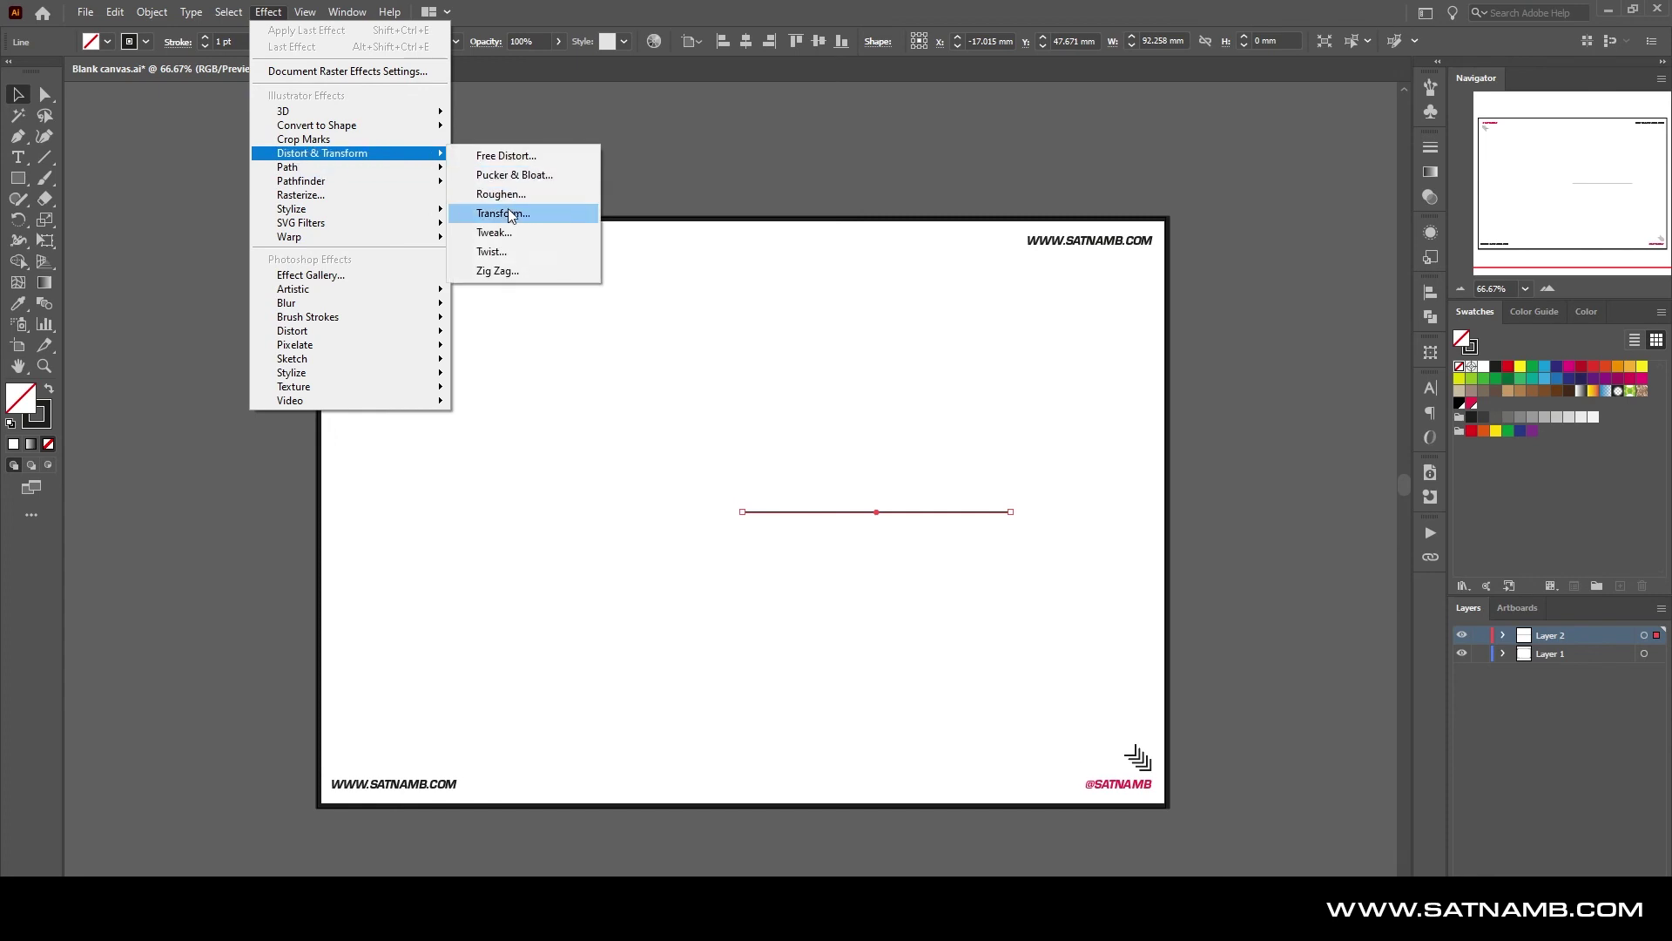
pyautogui.click(509, 217)
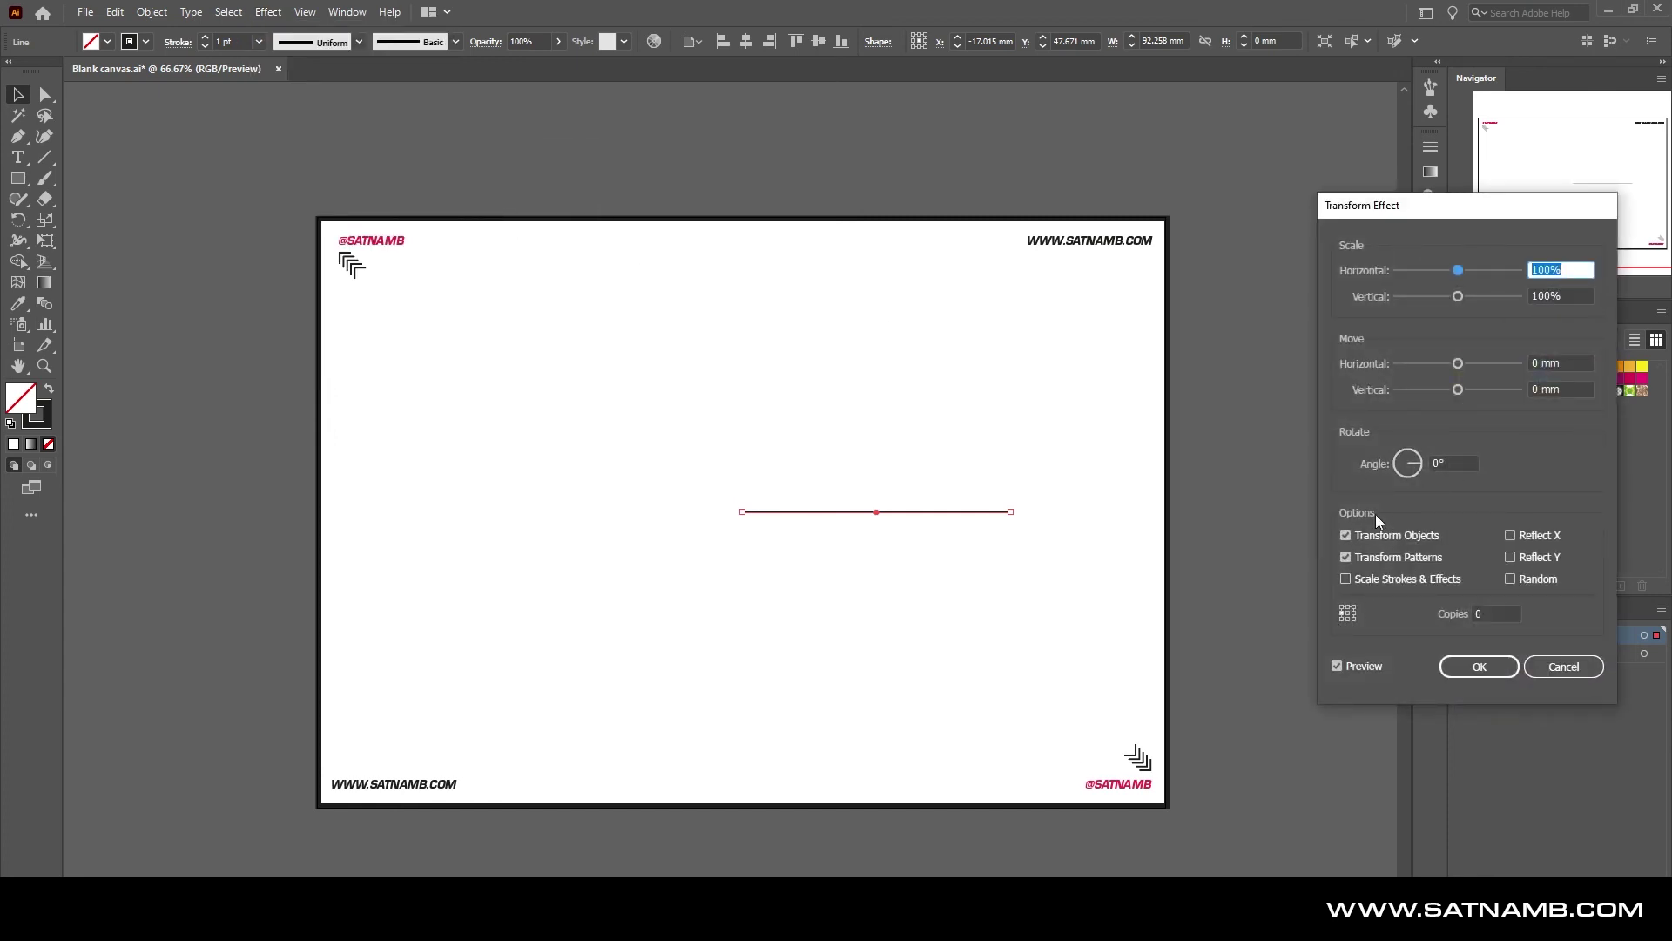
pyautogui.click(1500, 615)
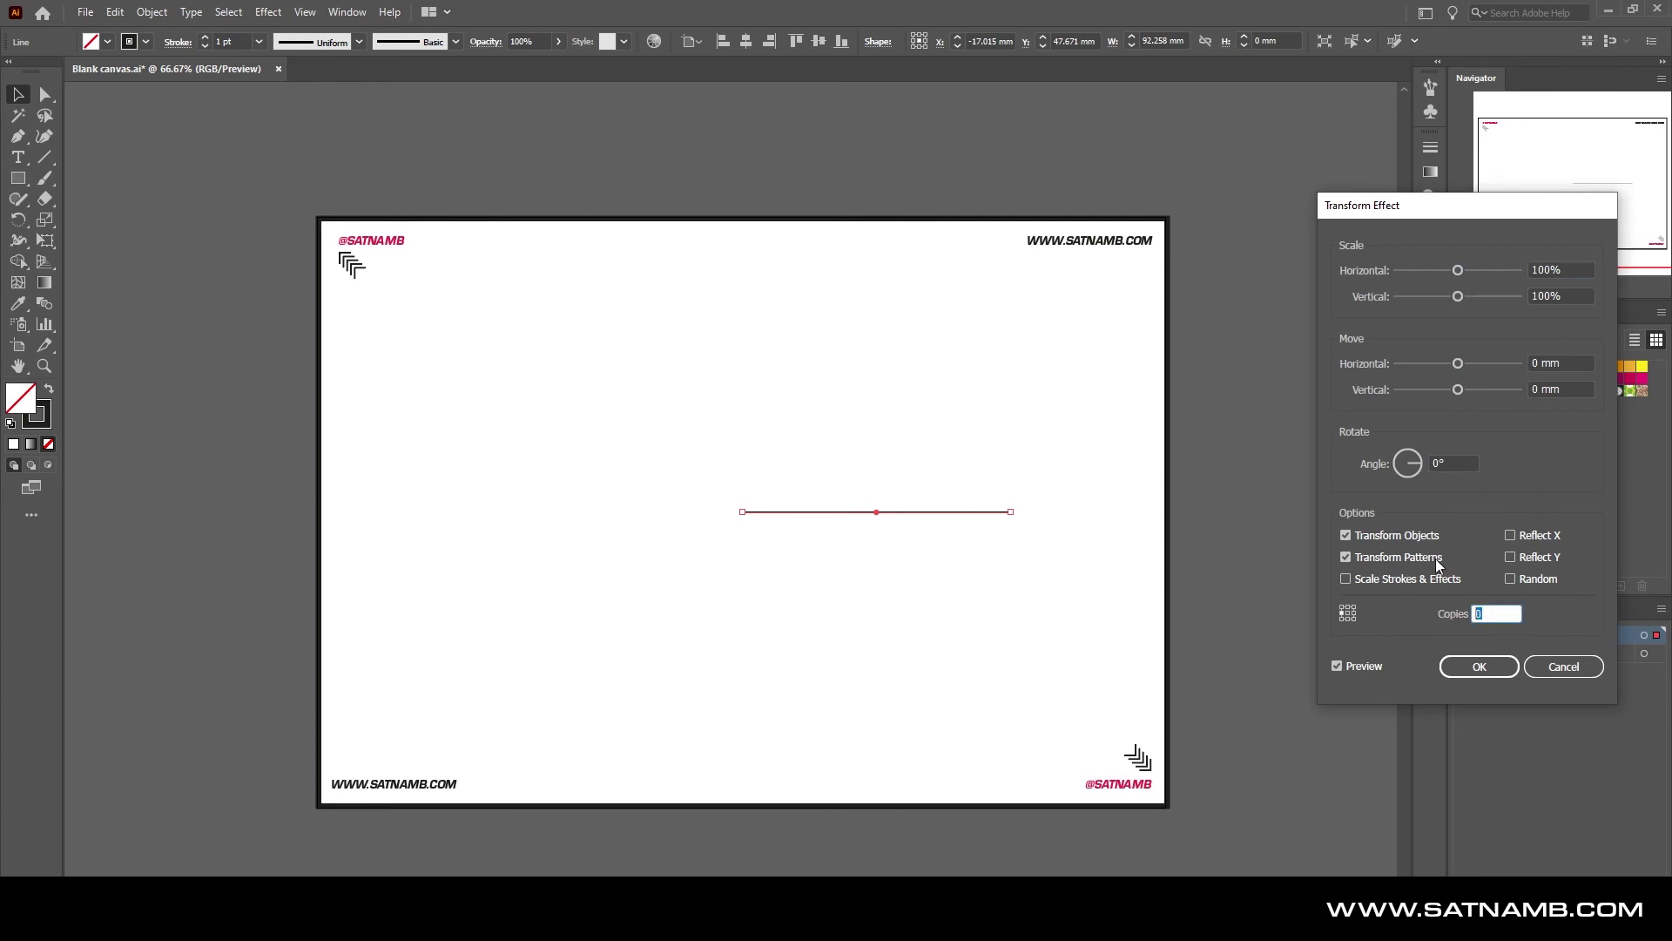
pyautogui.click(1454, 463)
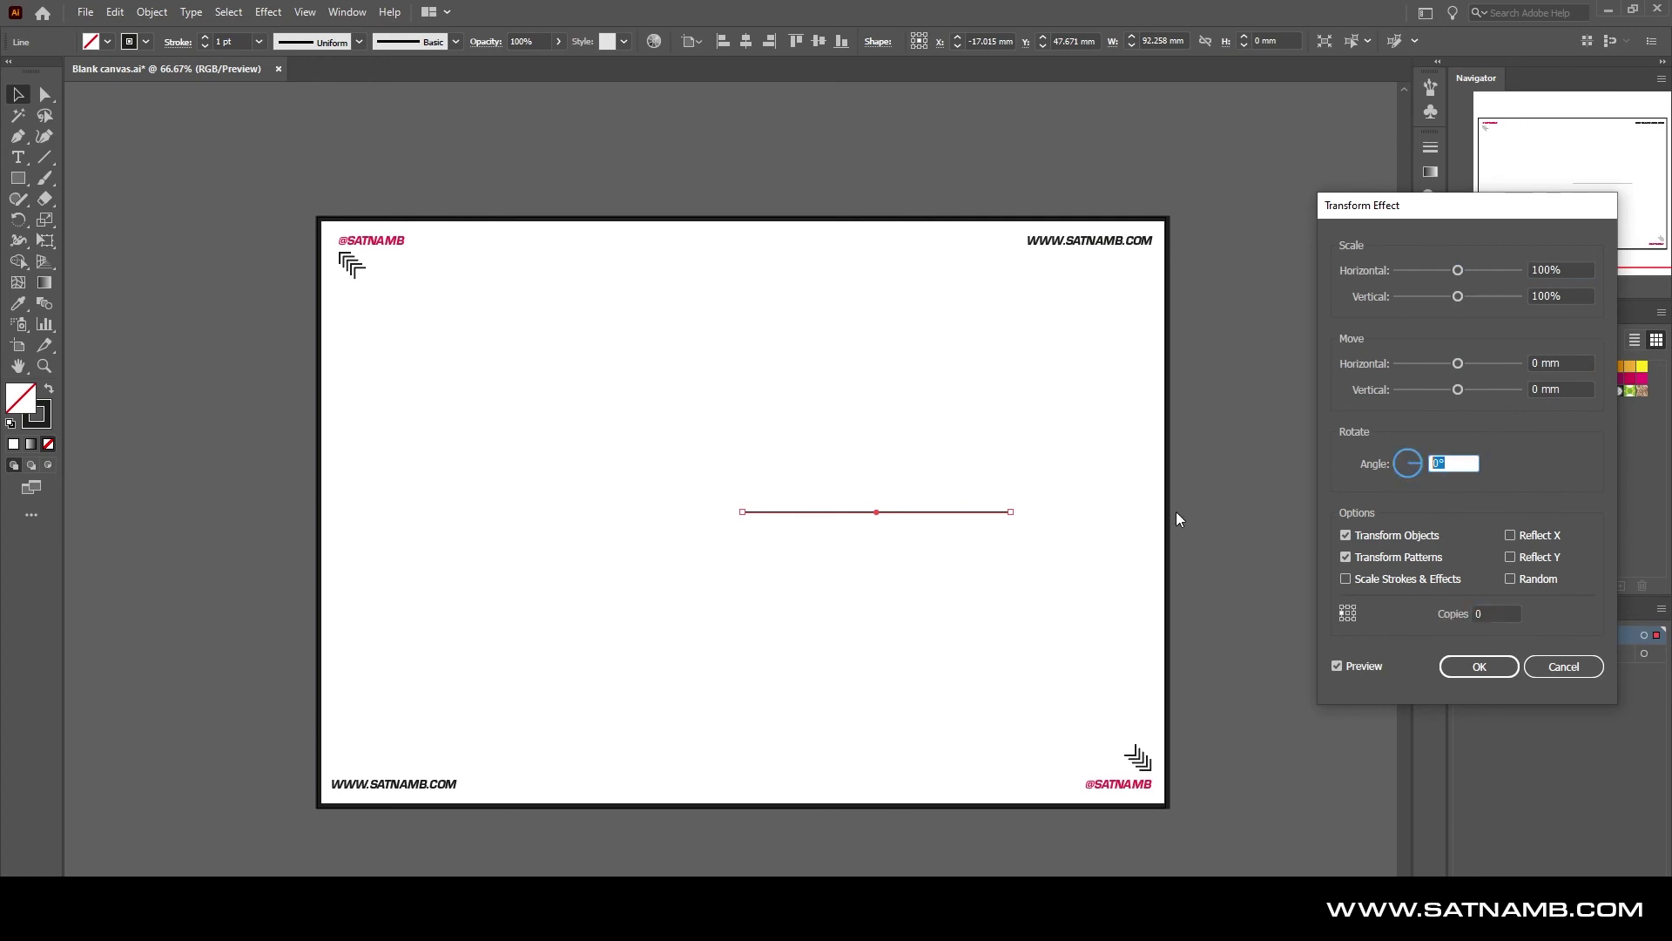
pyautogui.write('360/12')
pyautogui.click(1476, 614)
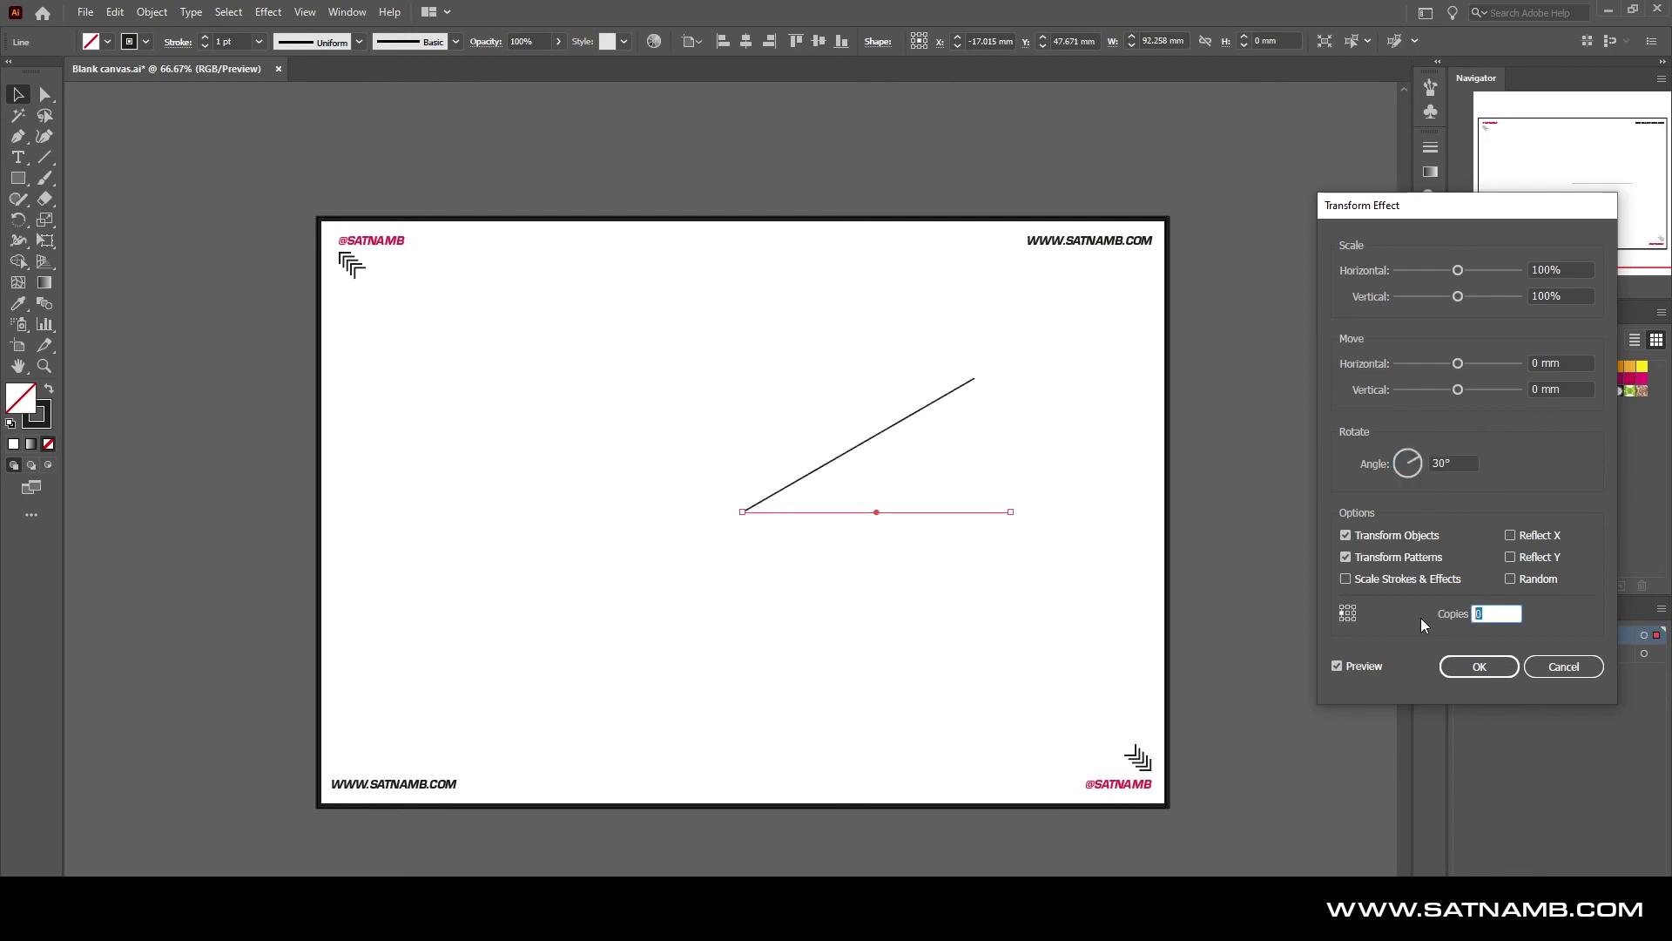
pyautogui.write('11')
pyautogui.click(1454, 462)
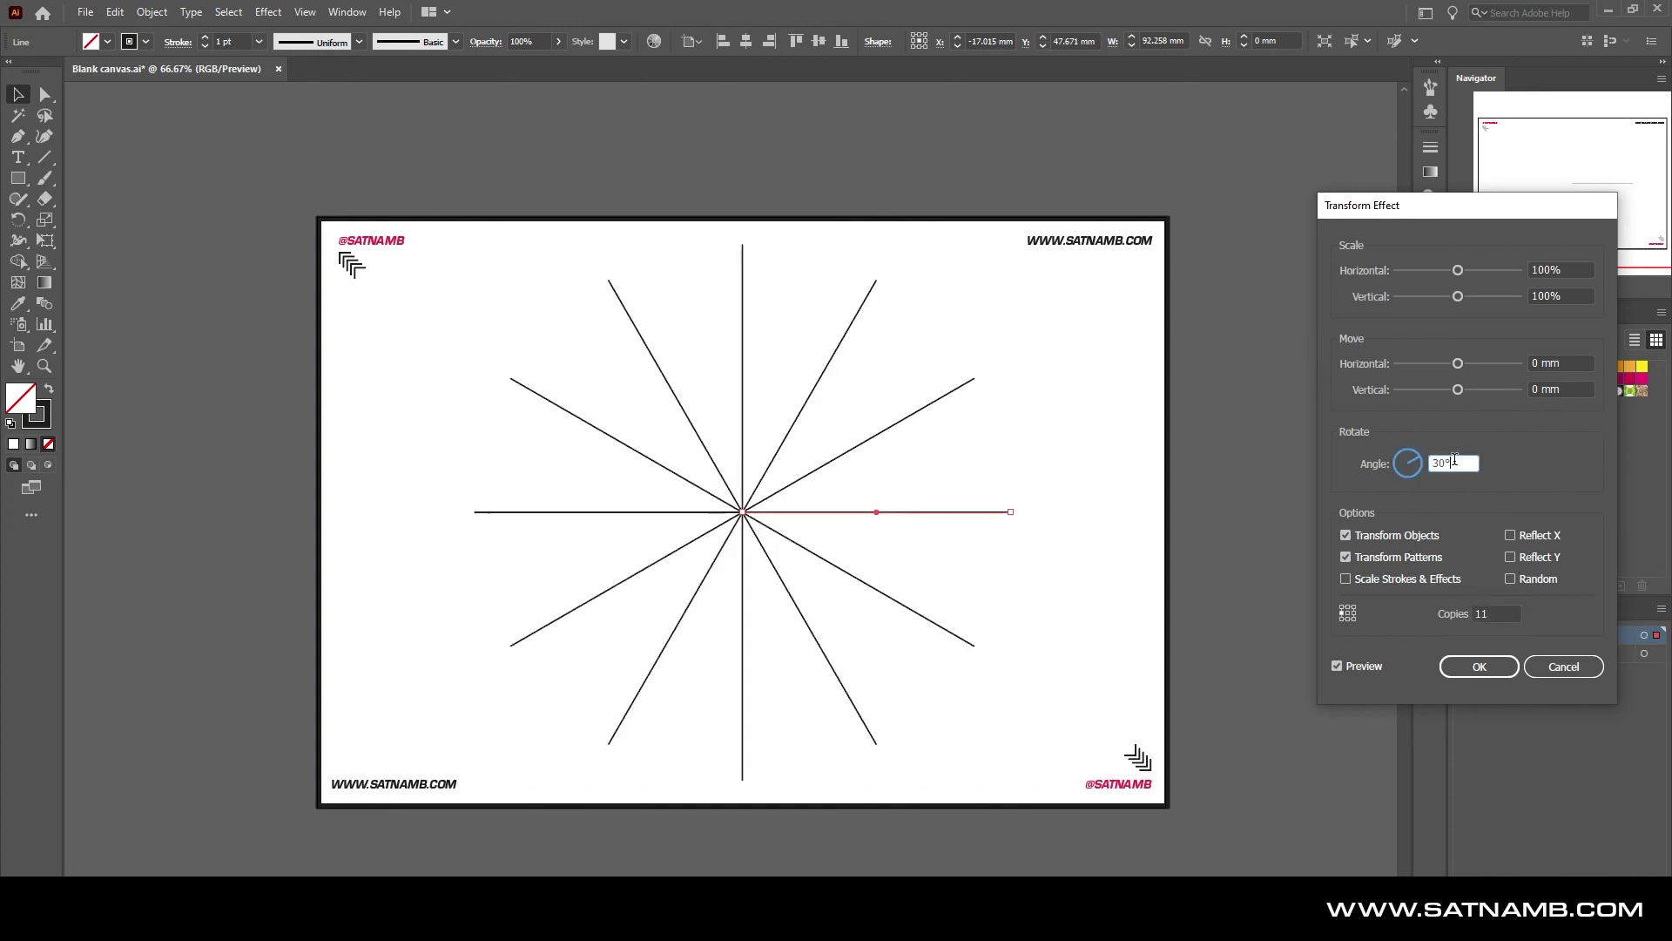
pyautogui.click(1507, 611)
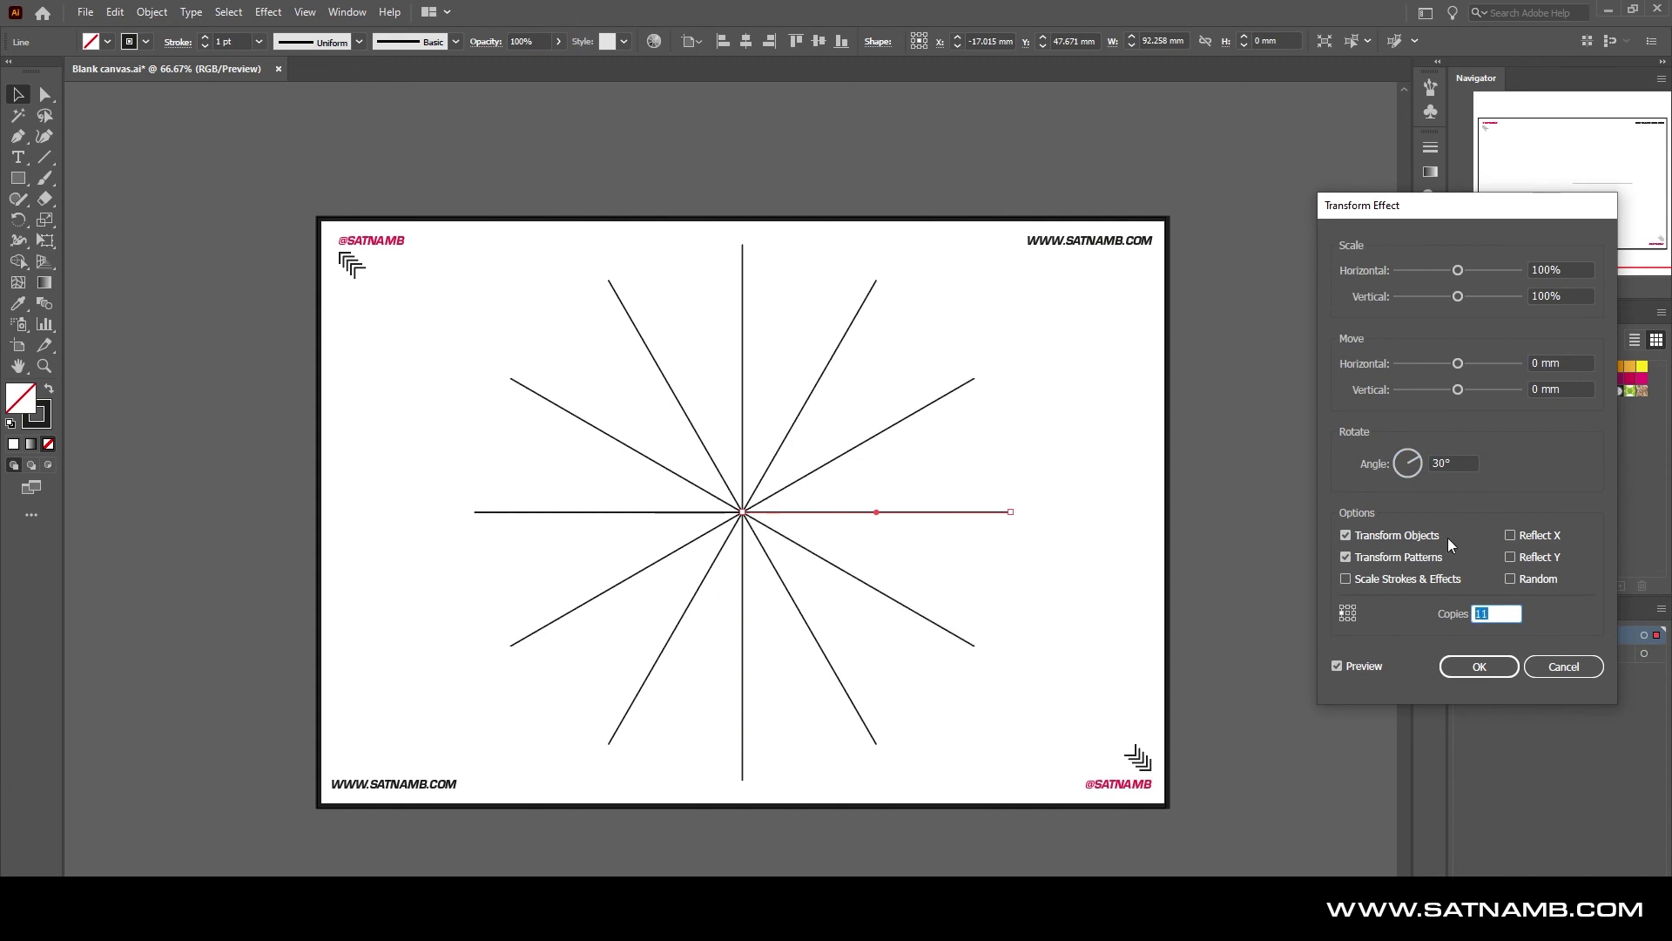
pyautogui.click(1470, 666)
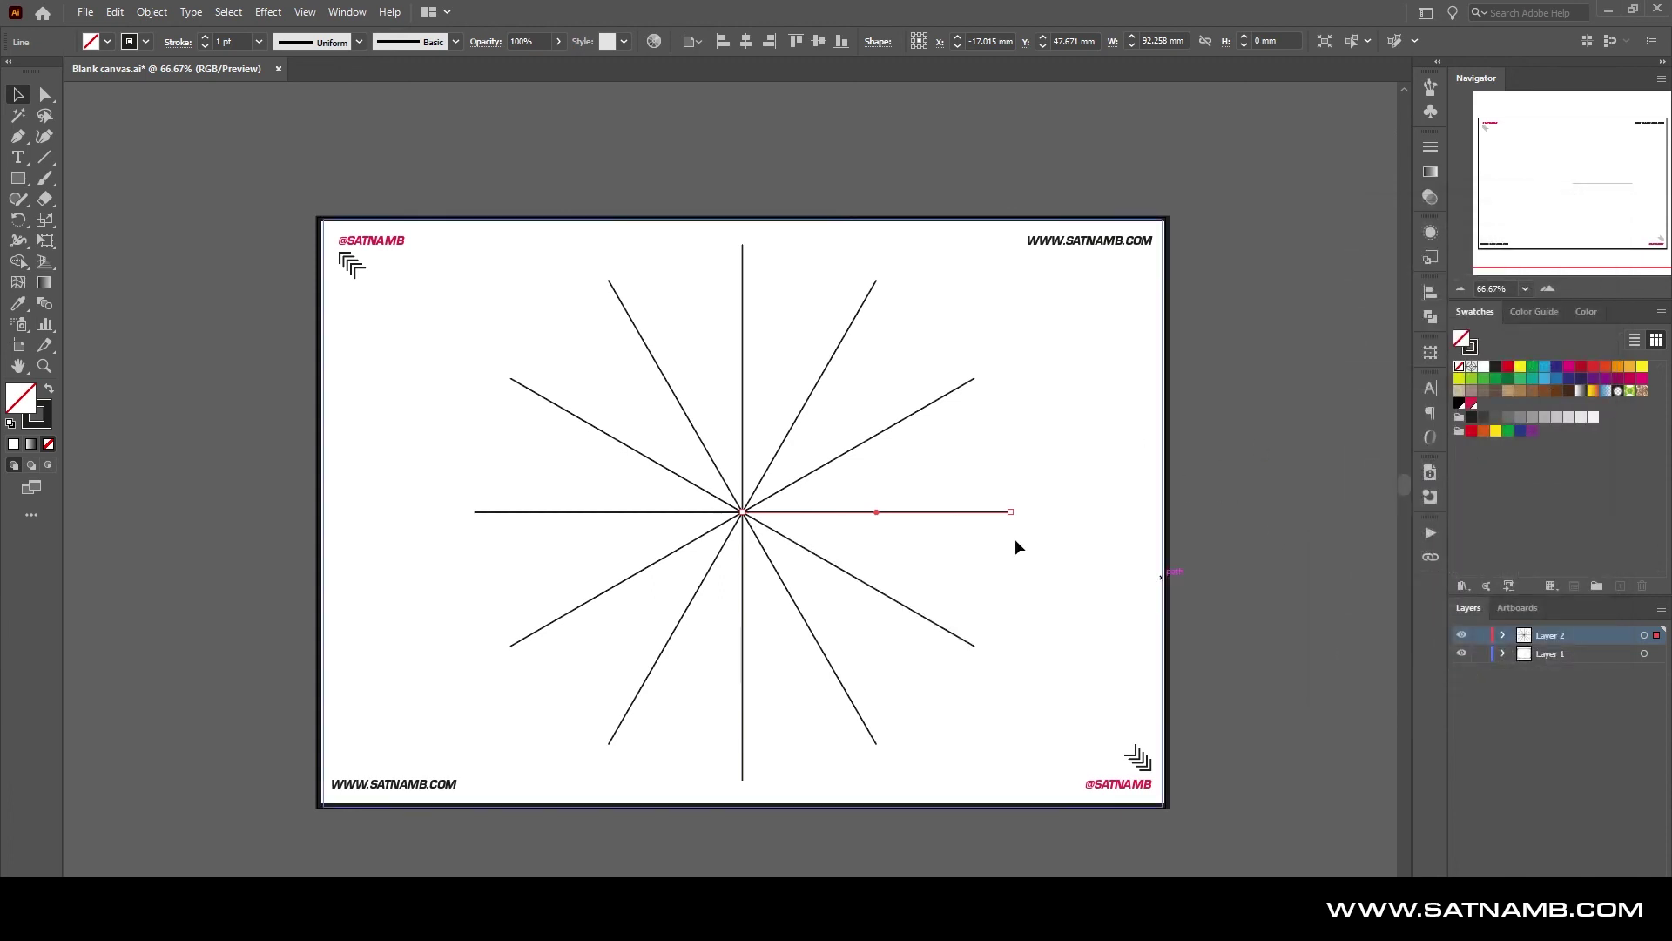
# Vary the horizontal line's stroke width with the Width tool, flaring its outer end into a mandala, and pick the line with Direct Selection
pyautogui.click(23, 247)
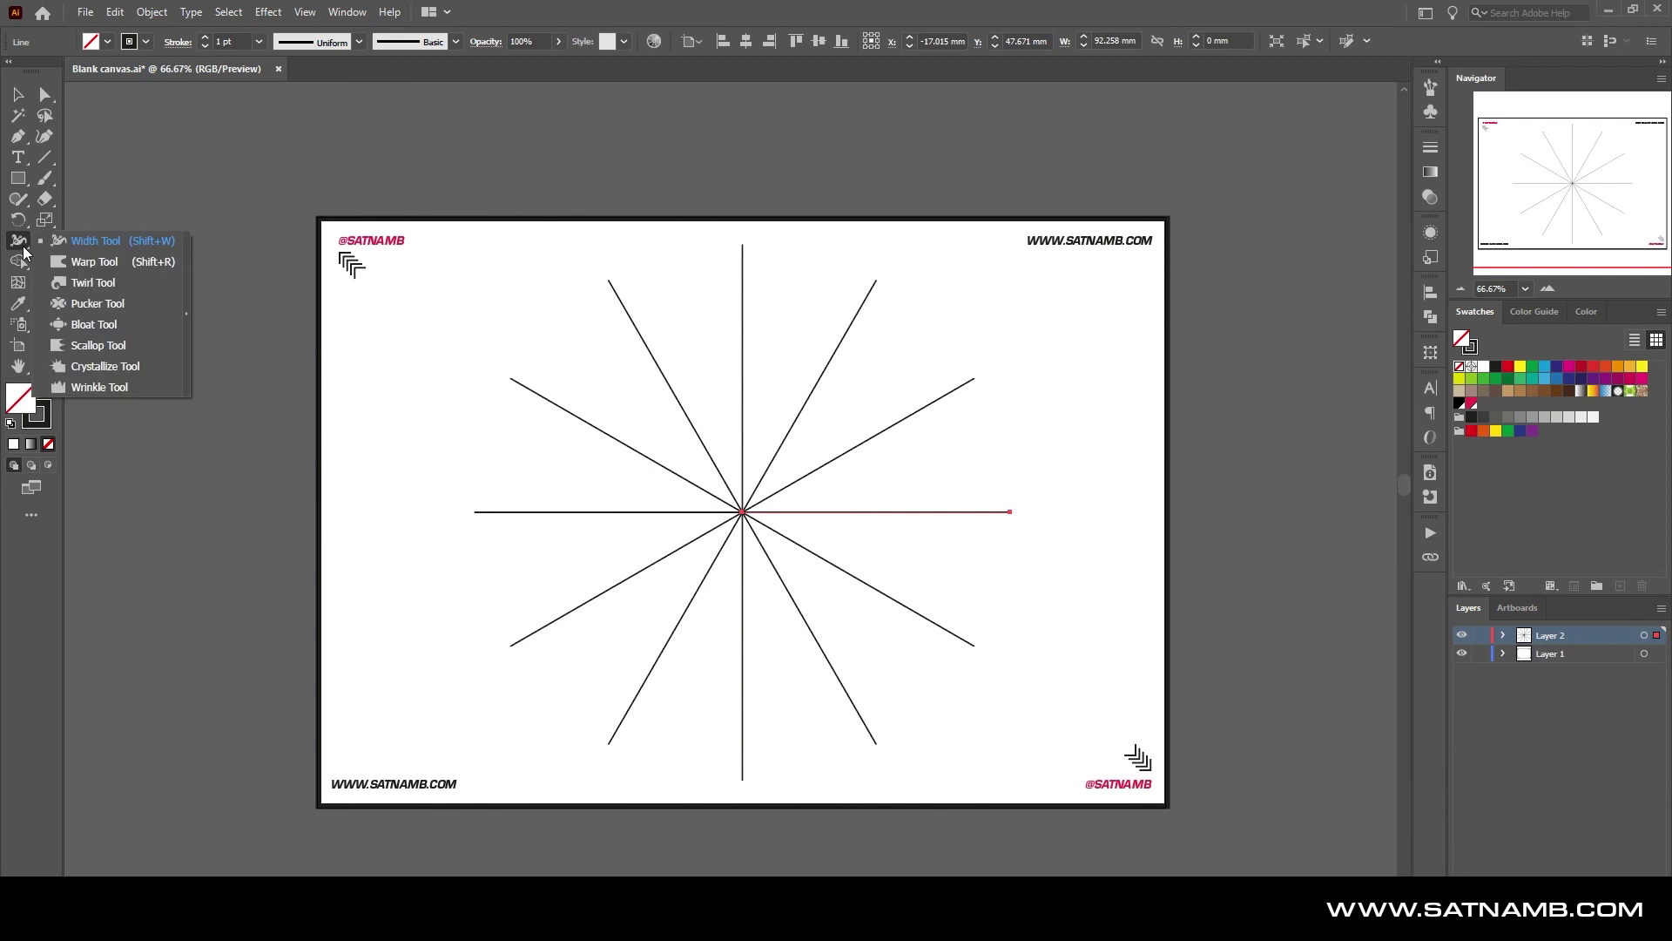
pyautogui.click(103, 244)
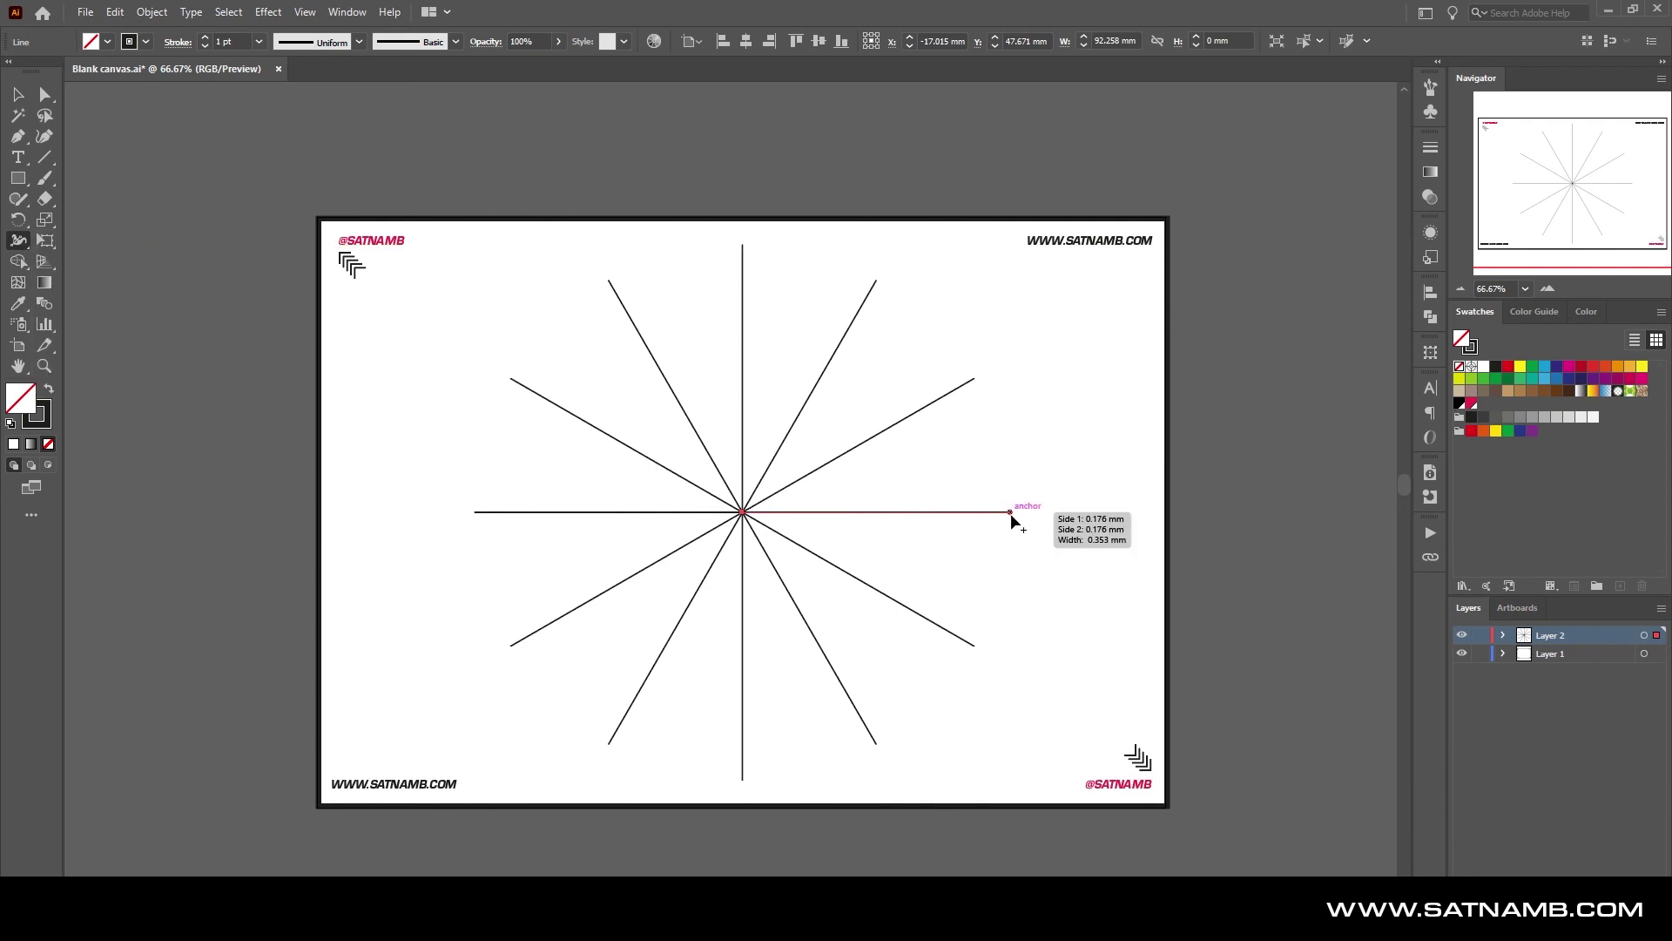
pyautogui.moveTo(1012, 521)
pyautogui.mouseDown()
pyautogui.moveTo(1011, 546)
pyautogui.moveTo(946, 514)
pyautogui.moveTo(909, 542)
pyautogui.moveTo(892, 493)
pyautogui.moveTo(947, 521)
pyautogui.mouseUp()
pyautogui.moveTo(760, 513); pyautogui.dragTo(822, 500)
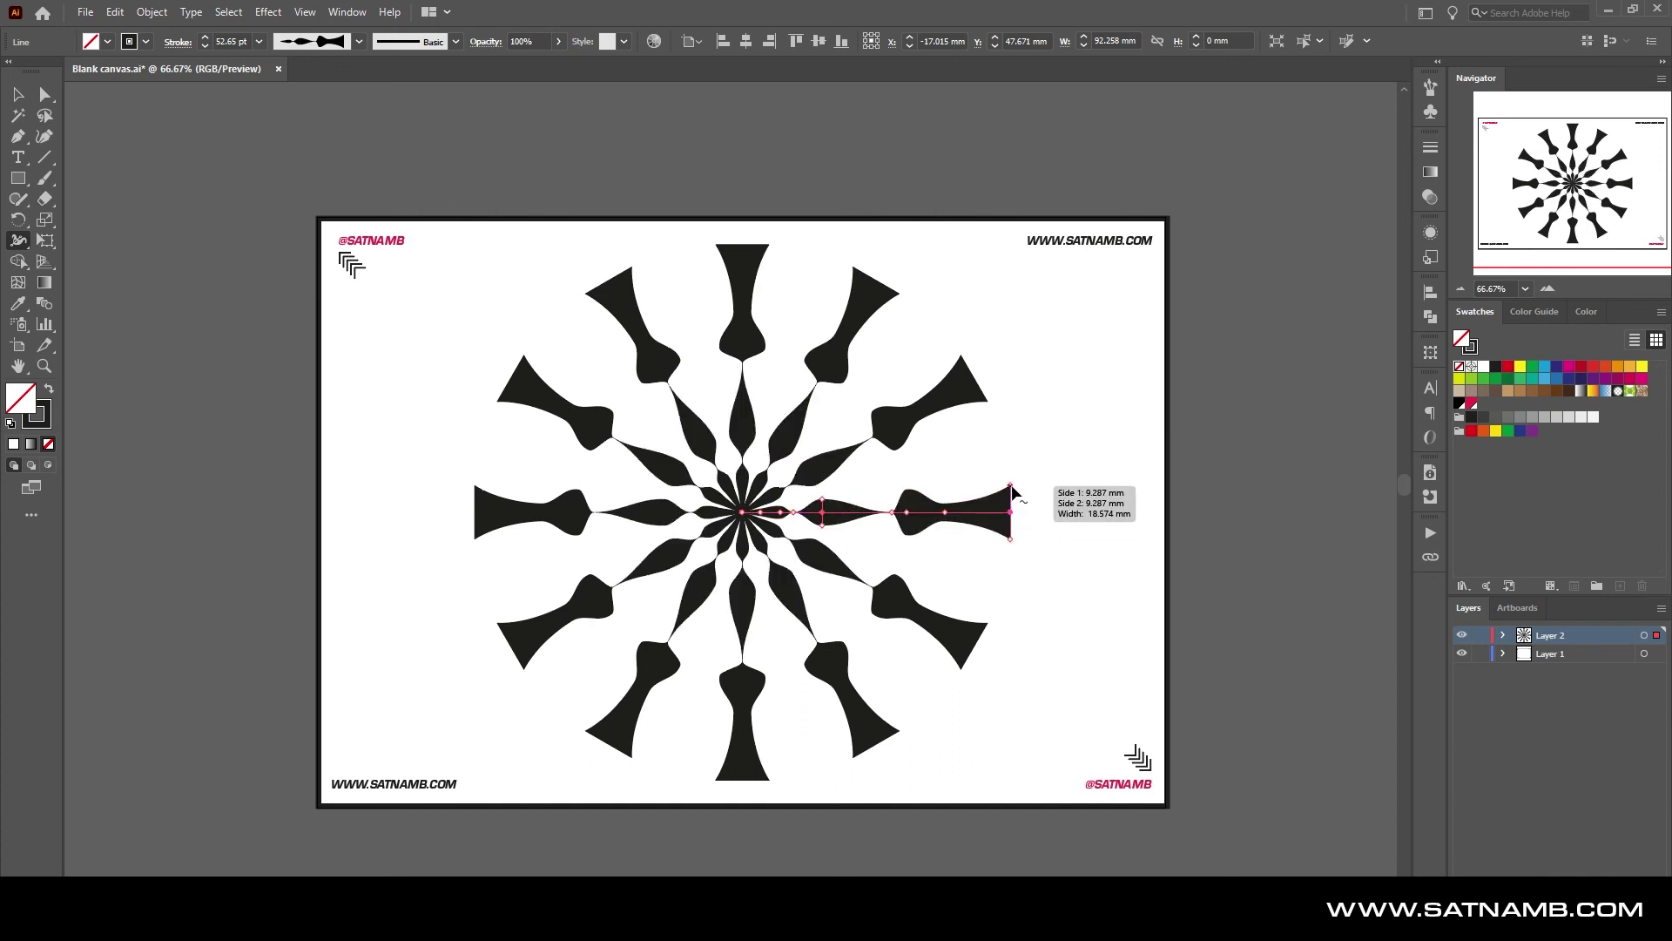
pyautogui.moveTo(1013, 492)
pyautogui.mouseDown()
pyautogui.moveTo(963, 531)
pyautogui.moveTo(857, 518)
pyautogui.moveTo(858, 480)
pyautogui.moveTo(1023, 510)
pyautogui.moveTo(996, 383)
pyautogui.moveTo(1008, 515)
pyautogui.moveTo(1004, 435)
pyautogui.mouseUp()
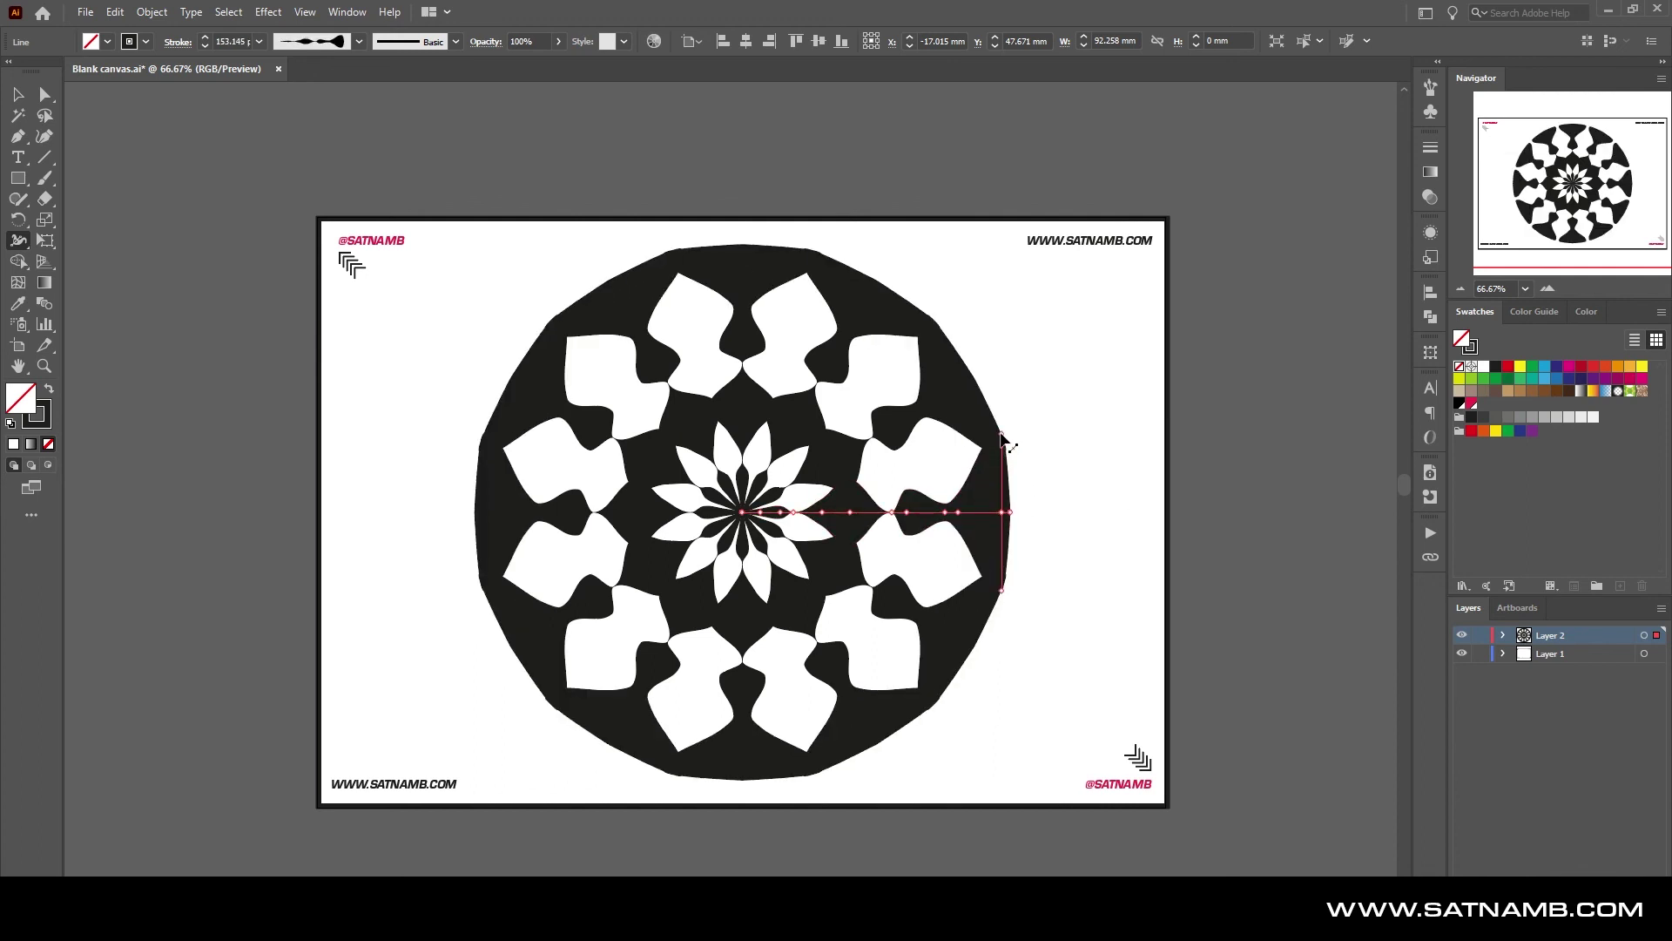
pyautogui.click(45, 95)
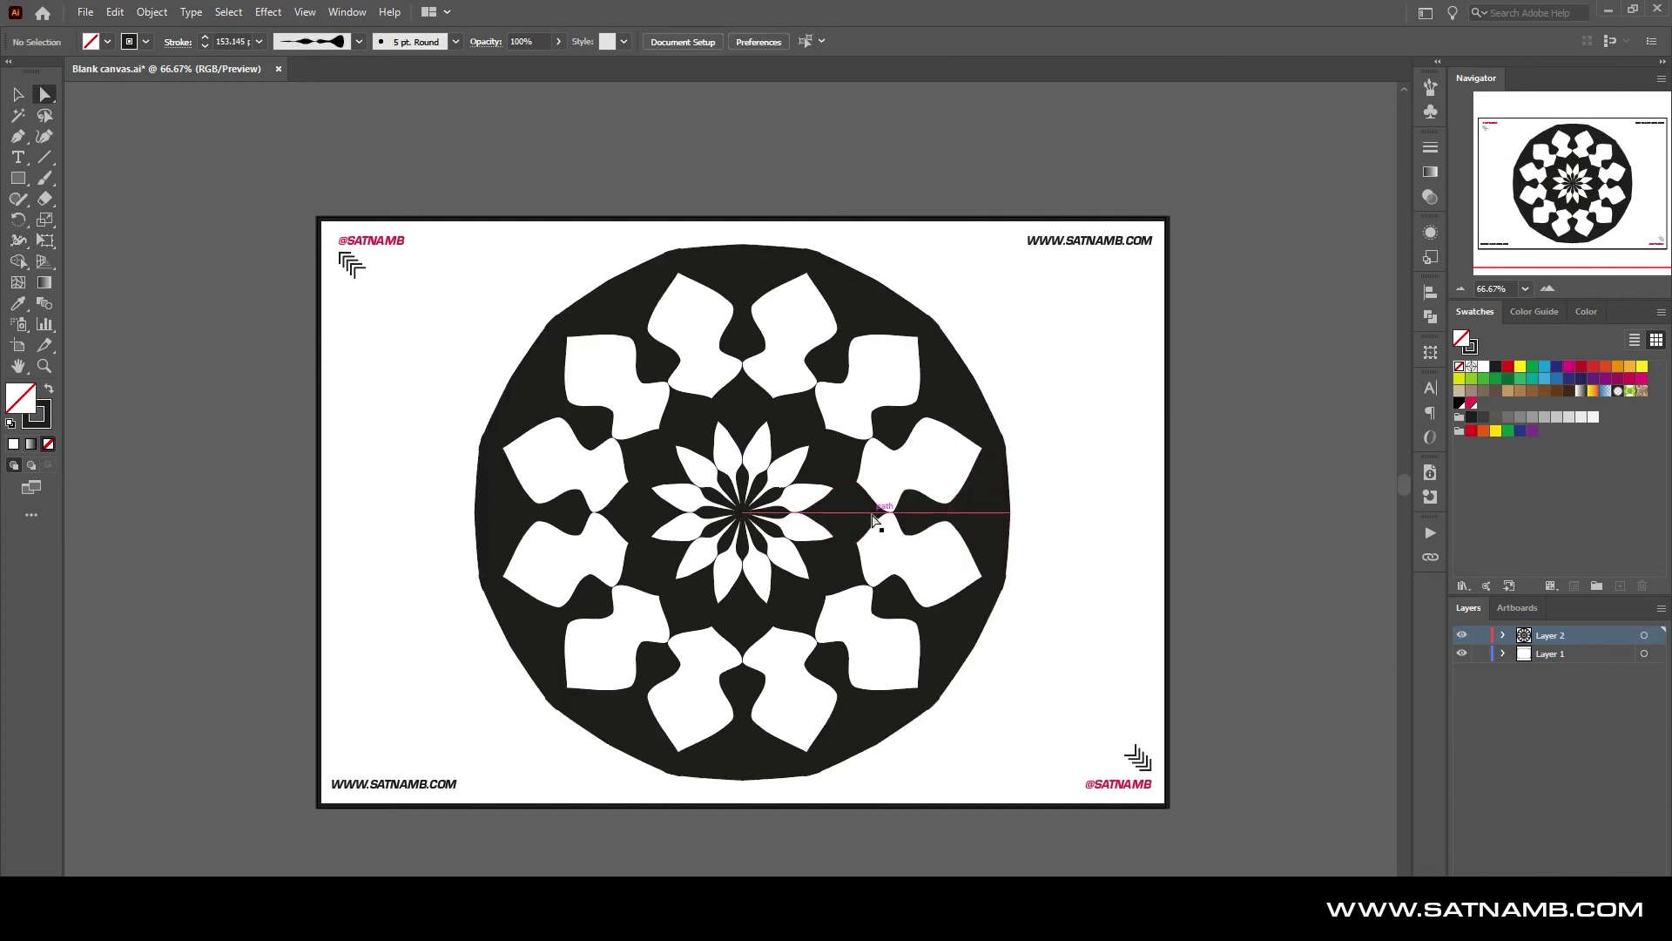
pyautogui.click(882, 513)
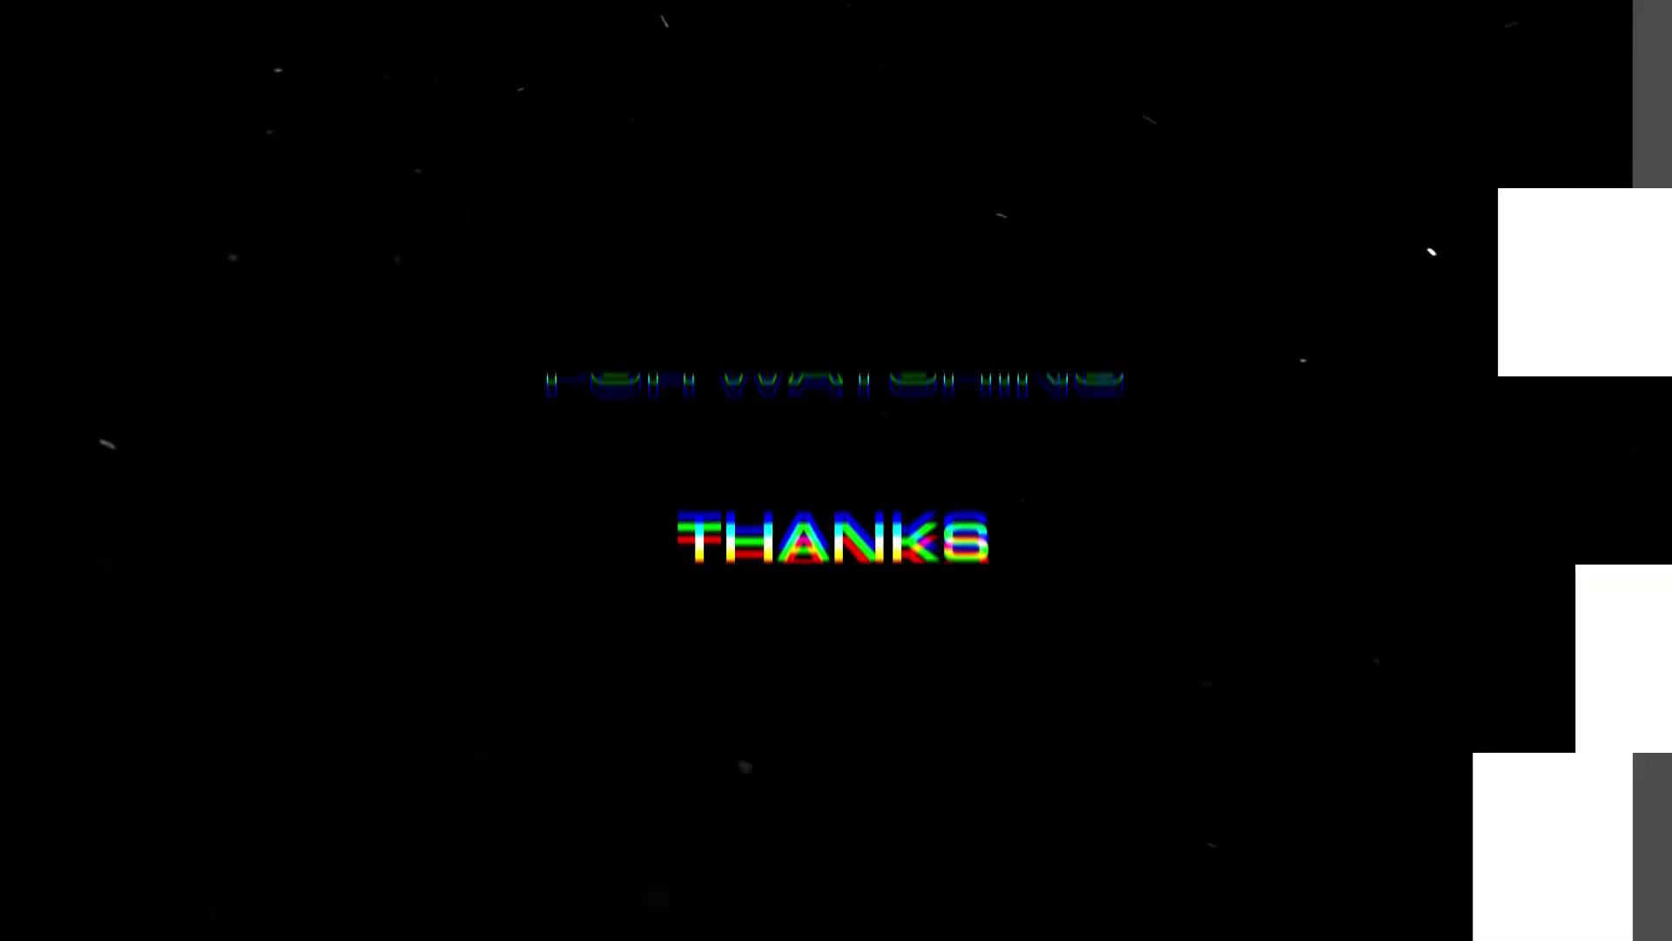